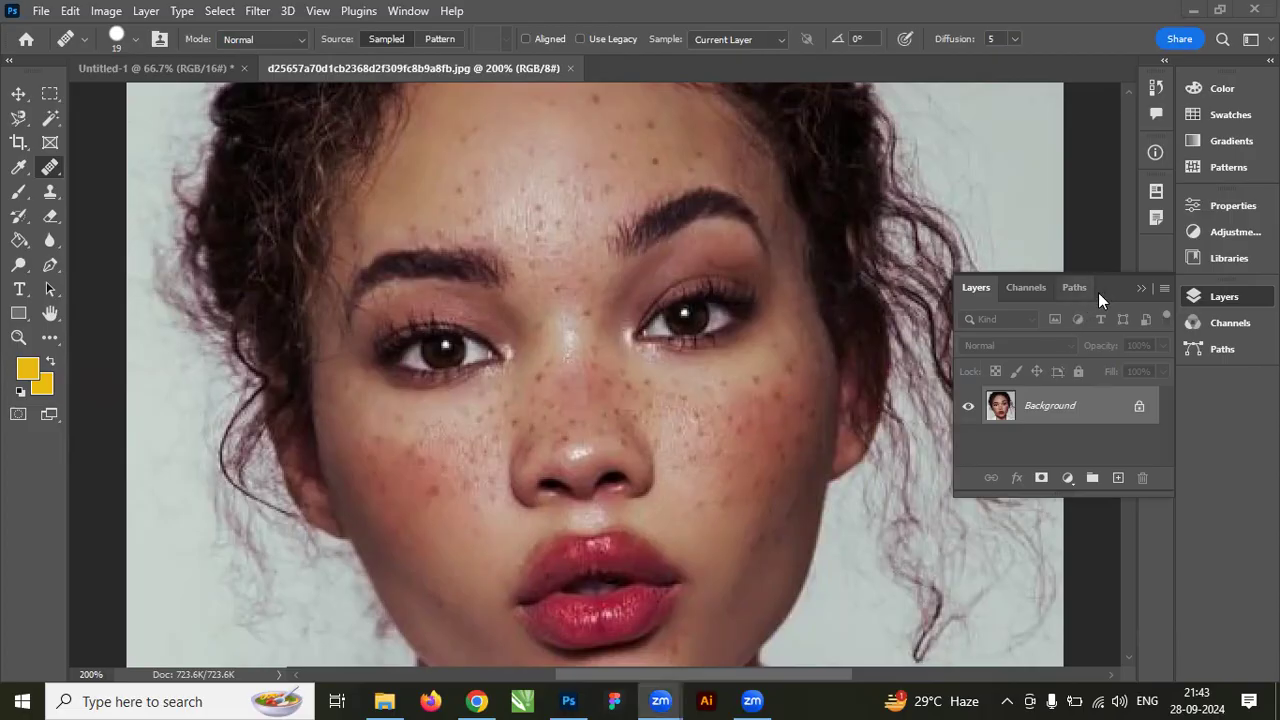
Sample skin beside the nose with the Healing Brush and heal a spot on the image-right cheek.
{"action": "left_click", "coordinate": [1142, 288]}
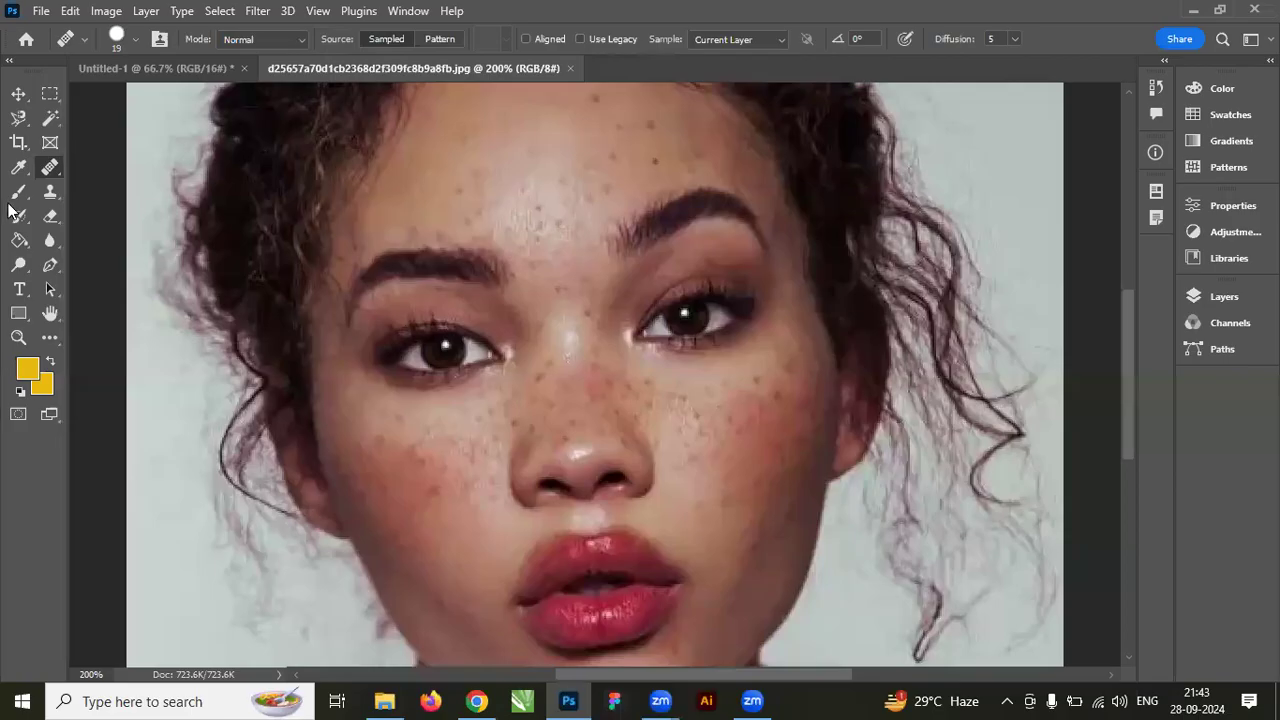
{"action": "right_click", "coordinate": [49, 170]}
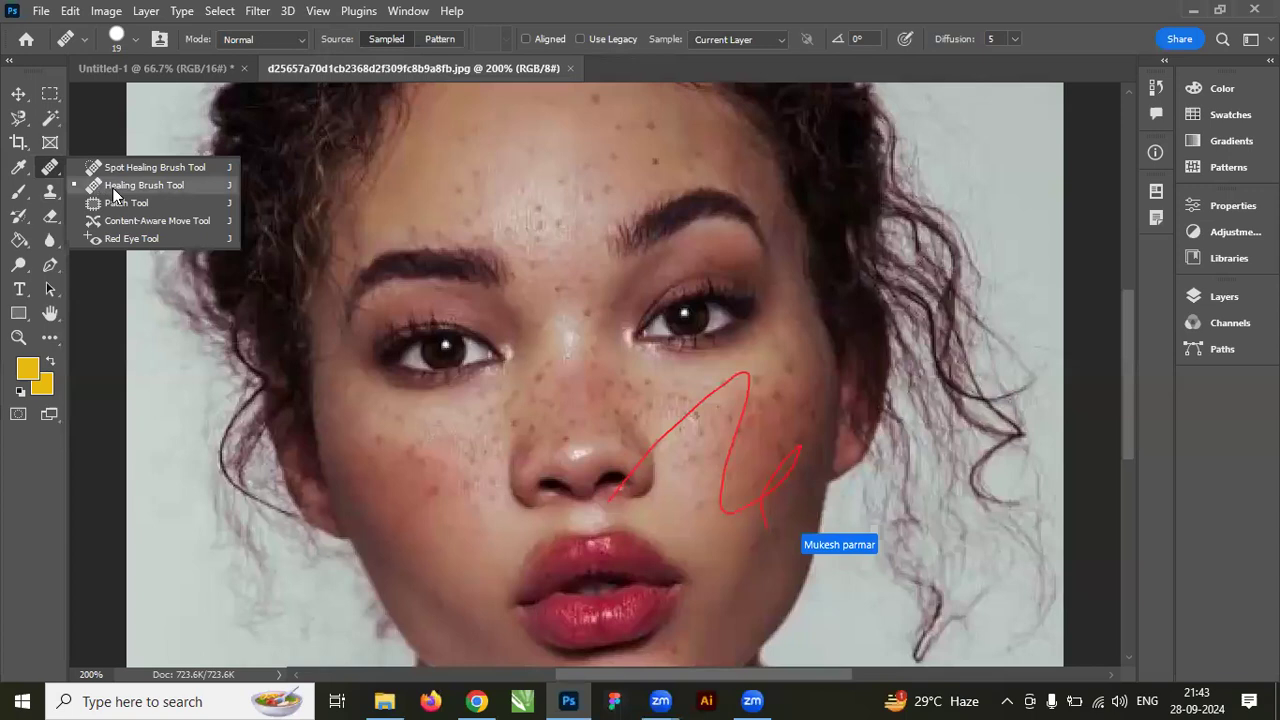
{"action": "left_click", "coordinate": [140, 186]}
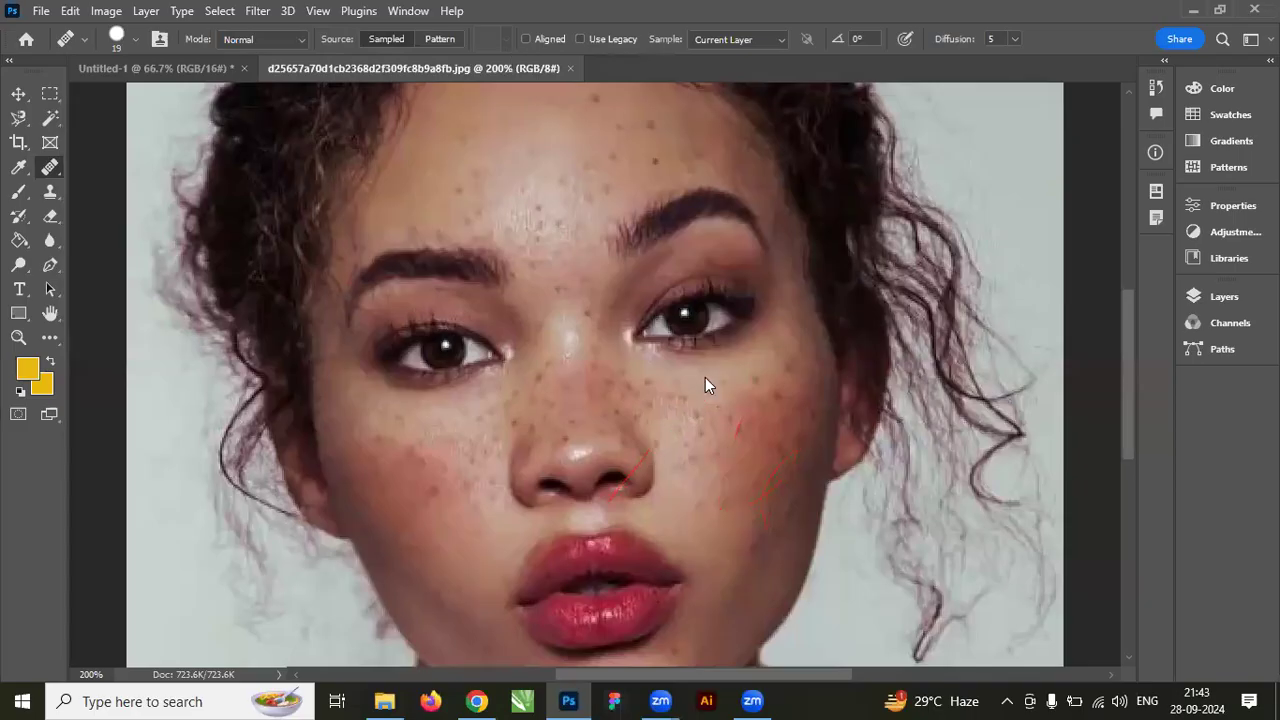
{"action": "key", "text": "ctrl+plus"}
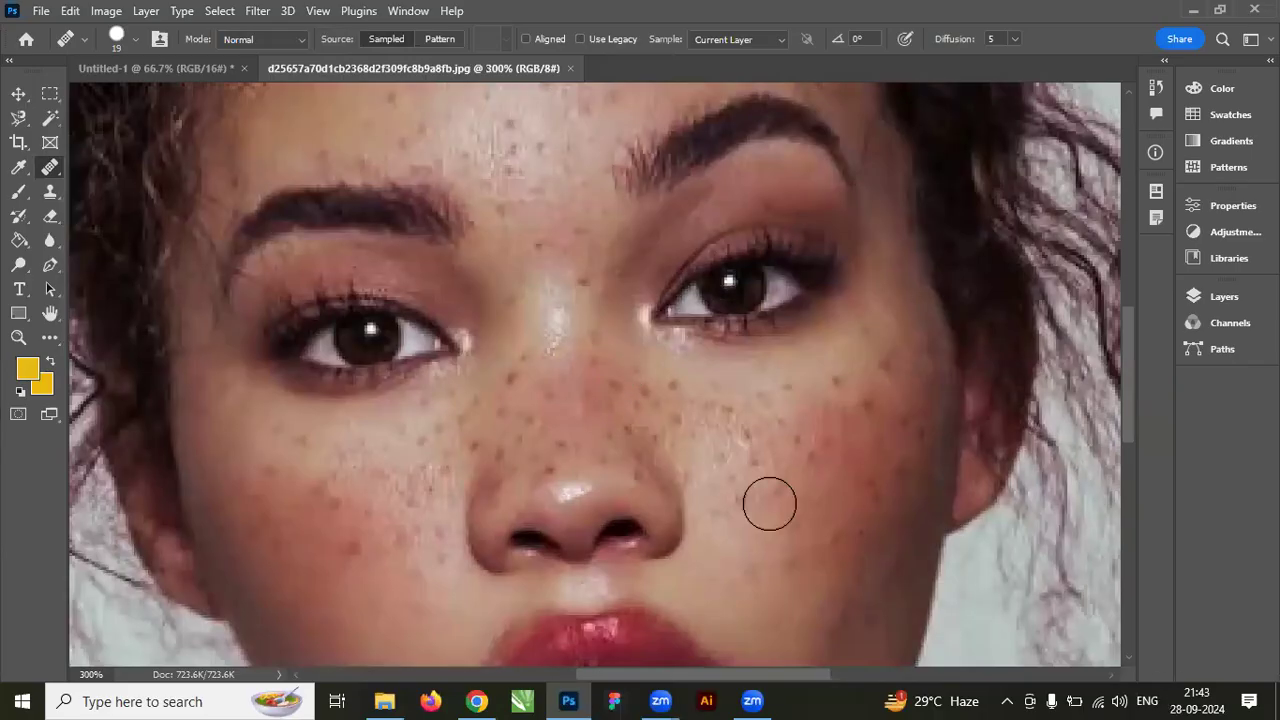
{"action": "left_click", "coordinate": [728, 412]}
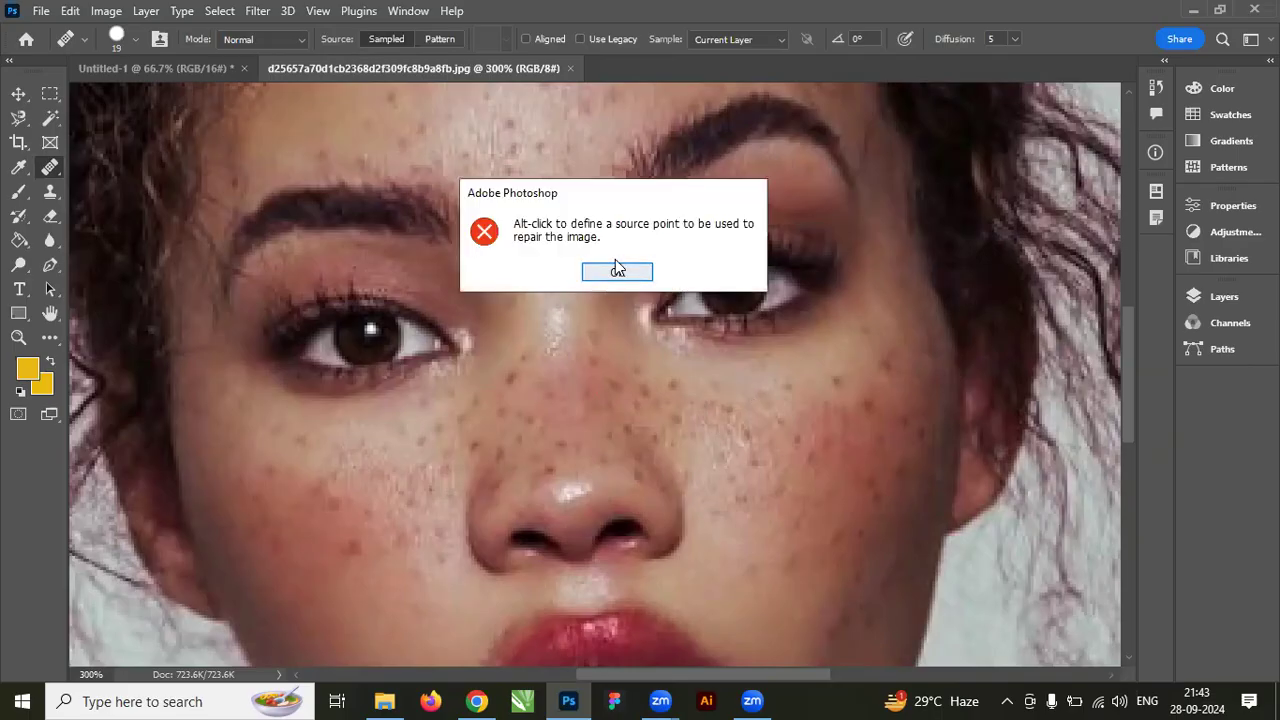
{"action": "left_click", "coordinate": [617, 272]}
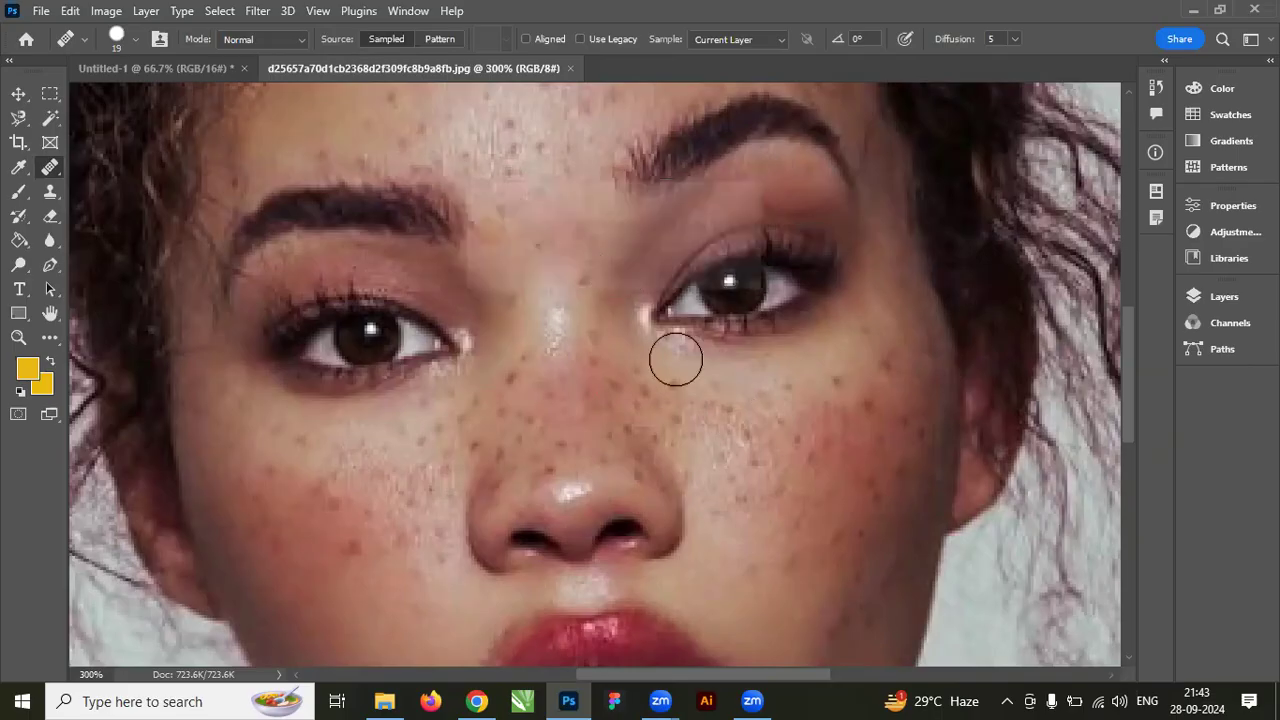
{"action": "left_click", "coordinate": [711, 421], "text": "alt"}
{"action": "left_click", "coordinate": [811, 486]}
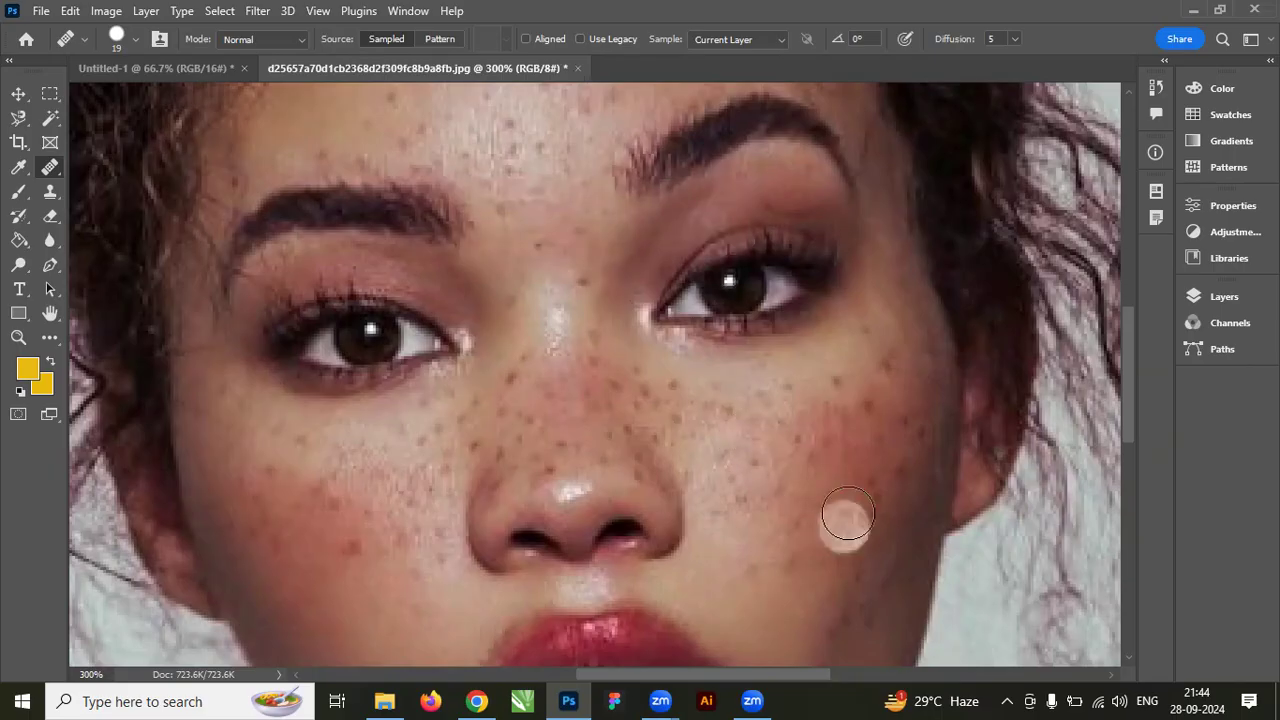
Show the document's layers while keeping the Healing Brush active.
{"action": "scroll", "coordinate": [800, 470], "scroll_direction": "down", "scroll_amount": 2}
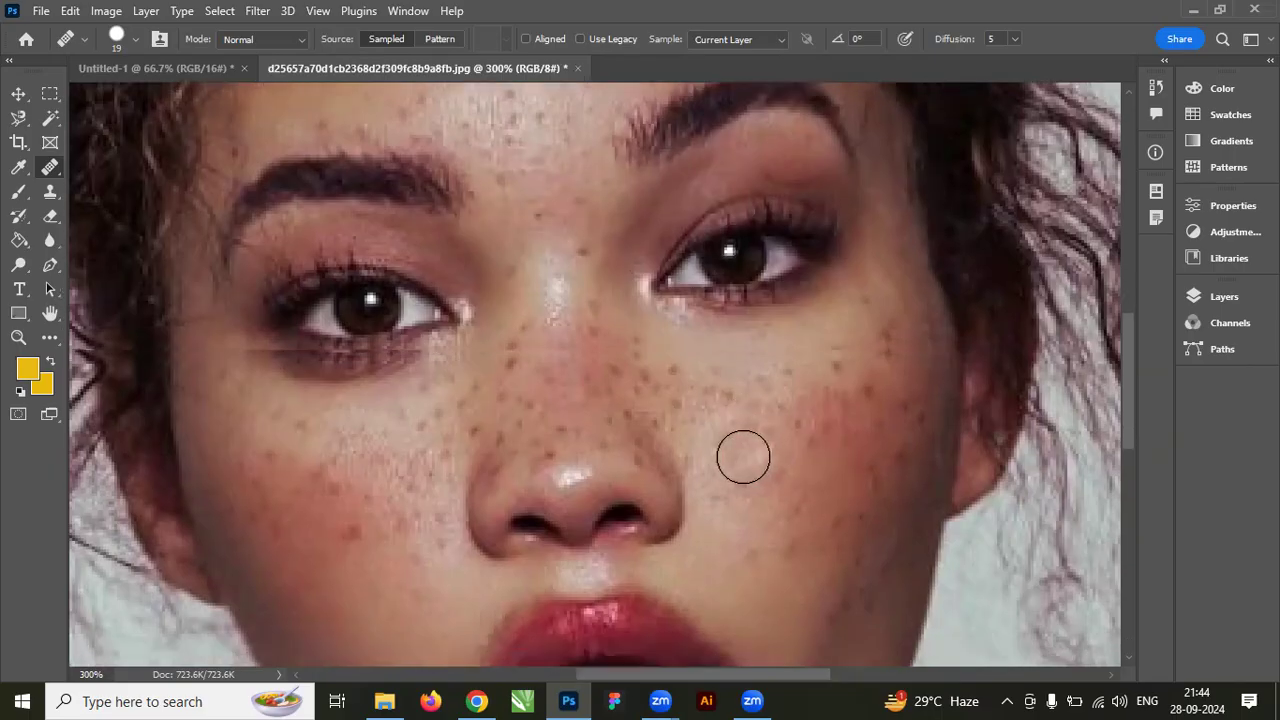
{"action": "left_click", "coordinate": [33, 170]}
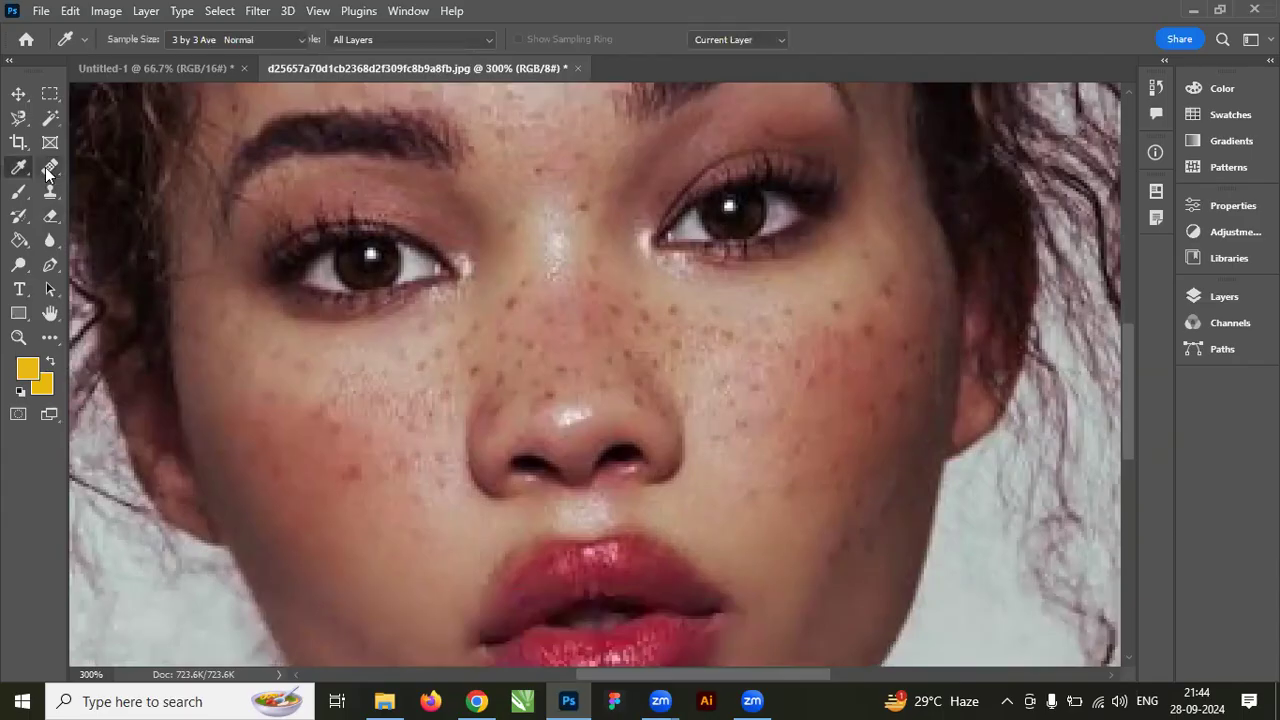
{"action": "left_click", "coordinate": [50, 167]}
{"action": "scroll", "coordinate": [796, 486], "scroll_direction": "down", "scroll_amount": 3}
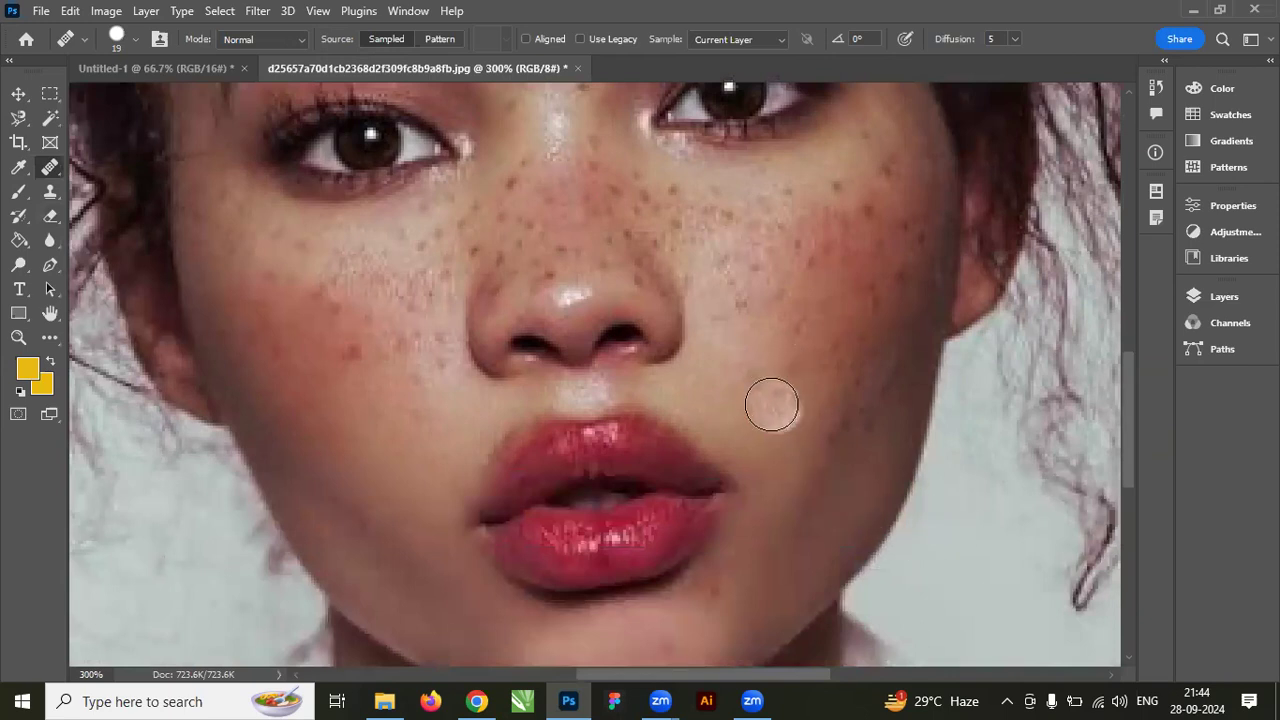
{"action": "scroll", "coordinate": [771, 408], "scroll_direction": "up", "scroll_amount": 1}
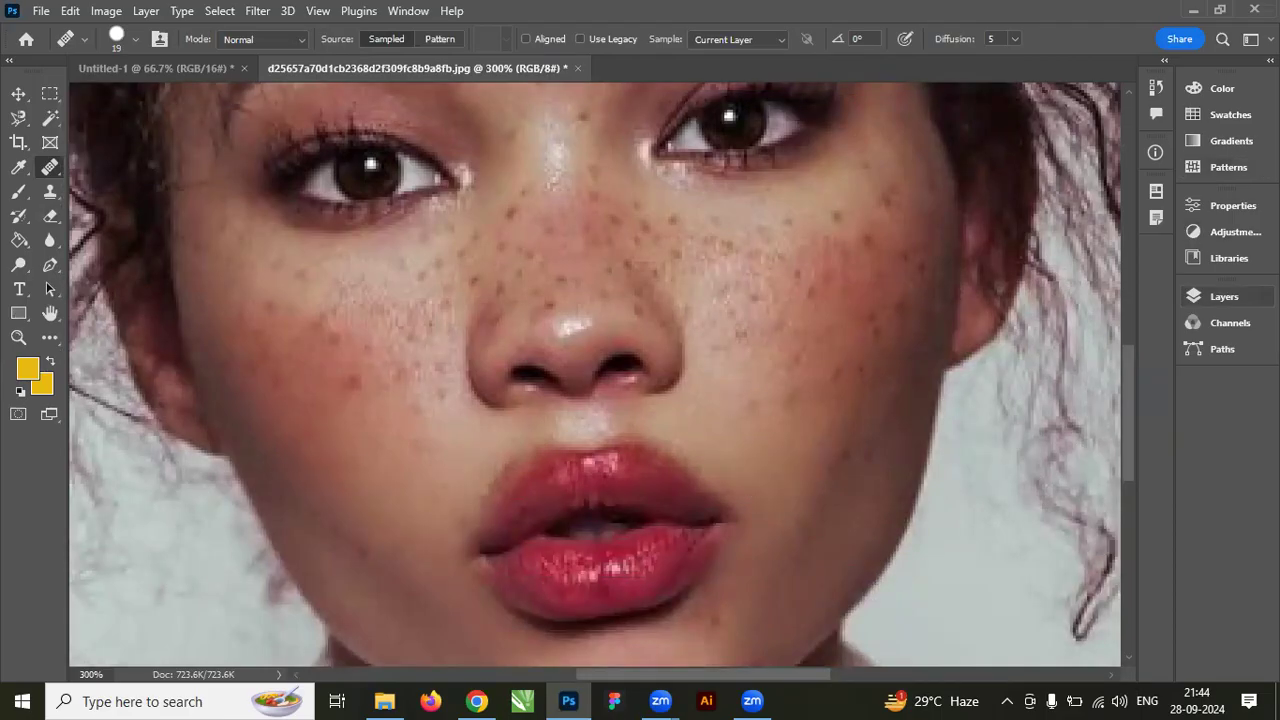
{"action": "left_click", "coordinate": [1222, 296]}
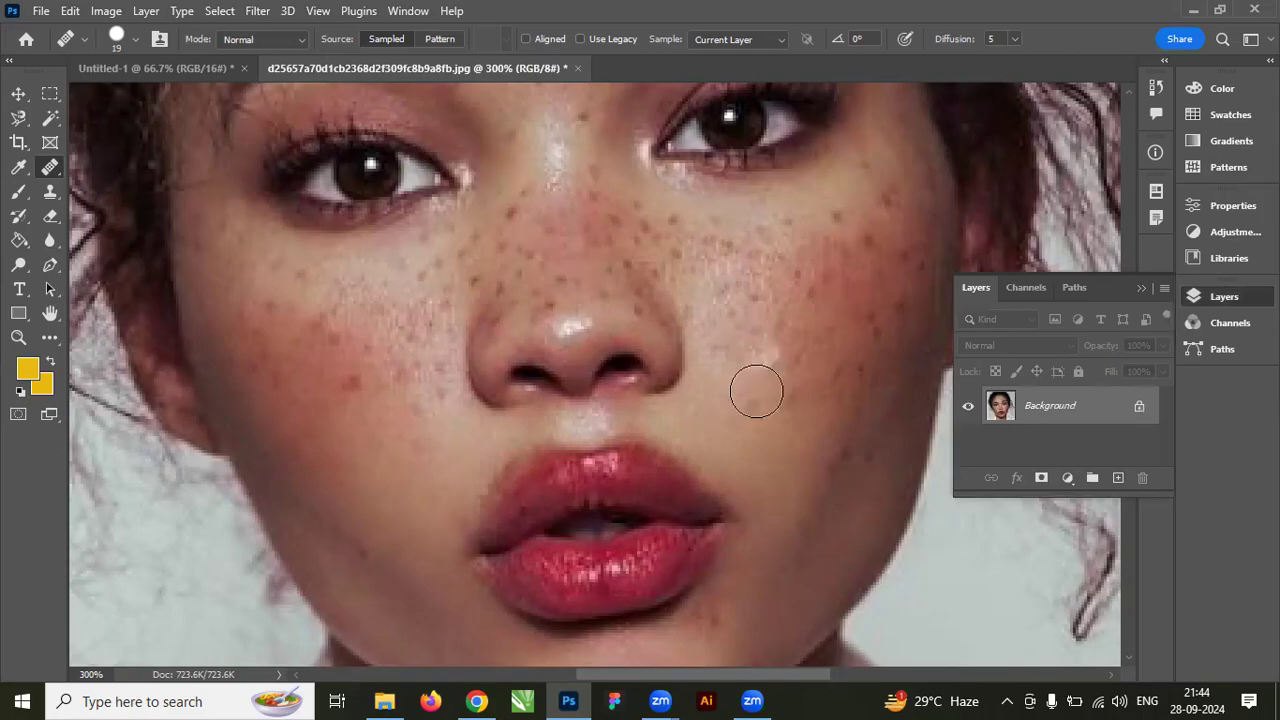
Sample clear skin on the lower image-left cheek and heal the freckles from that cheek up to below the eye.
{"action": "left_click", "coordinate": [346, 484]}
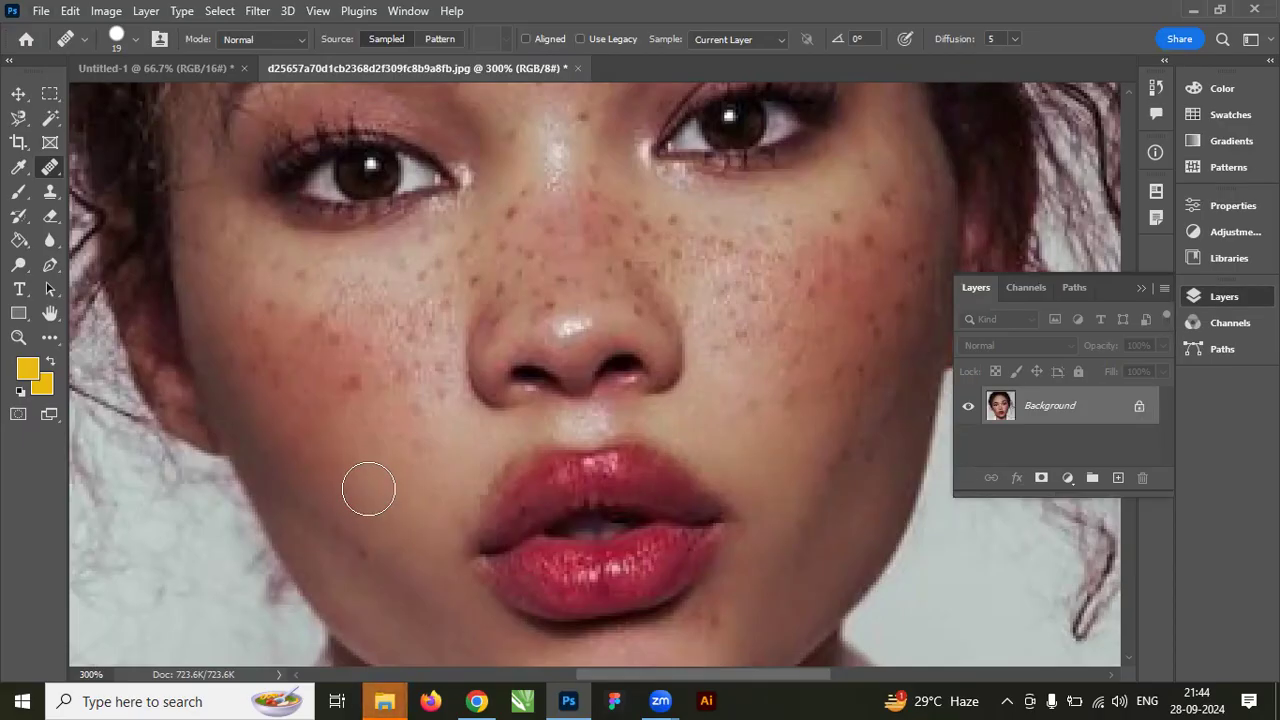
{"action": "mouse_move", "coordinate": [397, 395]}
{"action": "left_mouse_down"}
{"action": "mouse_move", "coordinate": [340, 327]}
{"action": "mouse_move", "coordinate": [366, 367]}
{"action": "mouse_move", "coordinate": [292, 337]}
{"action": "mouse_move", "coordinate": [333, 389]}
{"action": "mouse_move", "coordinate": [326, 359]}
{"action": "mouse_move", "coordinate": [261, 345]}
{"action": "mouse_move", "coordinate": [271, 328]}
{"action": "mouse_move", "coordinate": [380, 357]}
{"action": "left_mouse_up"}
{"action": "left_click", "coordinate": [407, 396]}
{"action": "left_click", "coordinate": [414, 390]}
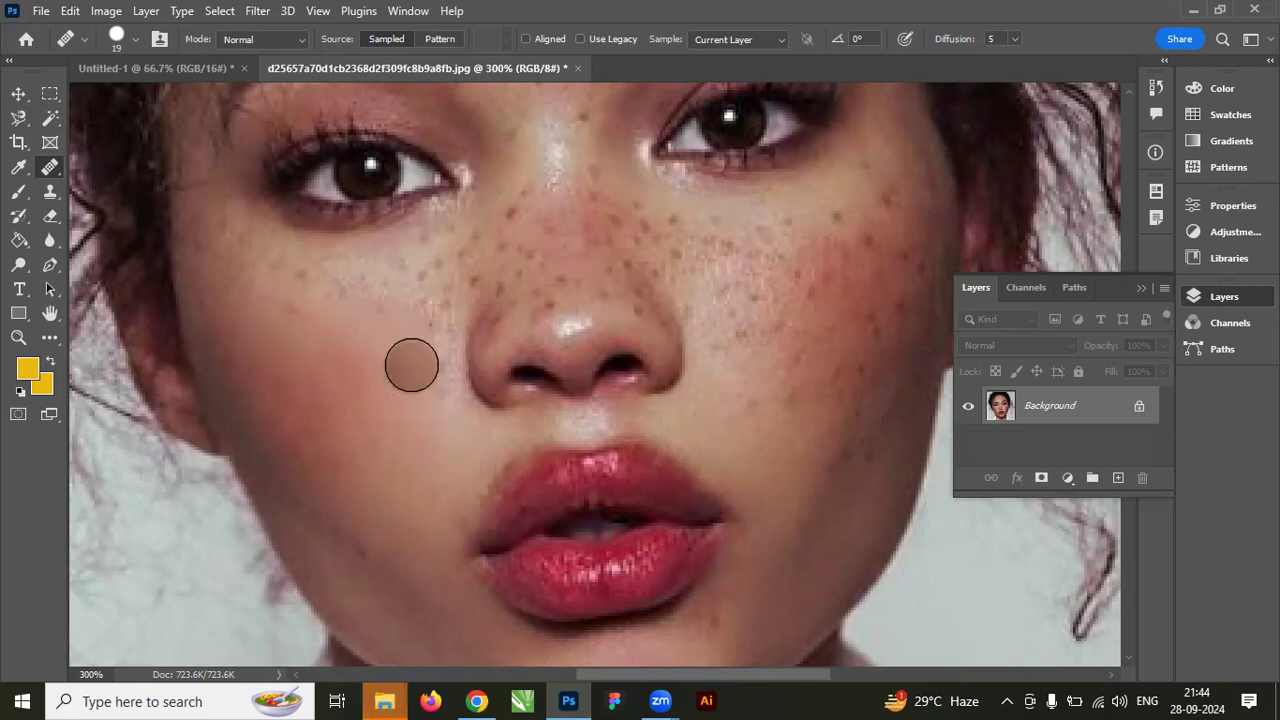
{"action": "left_click", "coordinate": [409, 289]}
{"action": "left_click", "coordinate": [325, 291]}
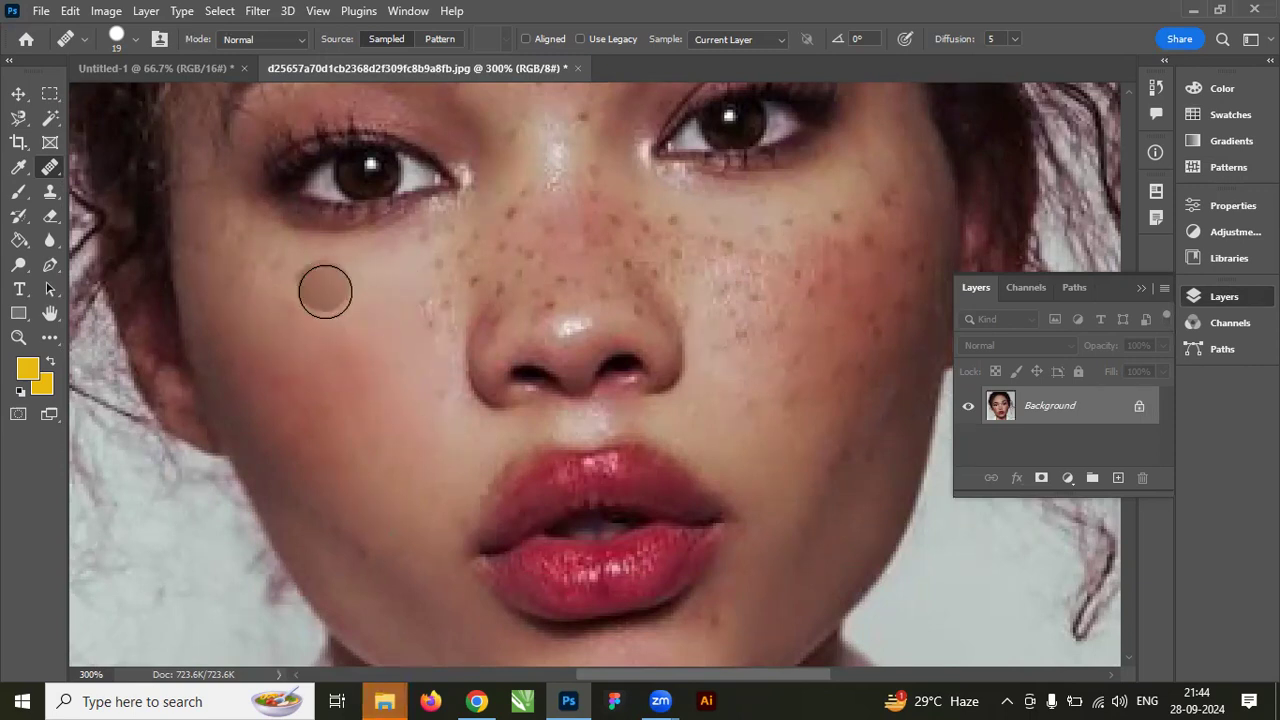
Heal the freckles beside the nose and across its bridge, undoing the stroke that leaves a patch there.
{"action": "scroll", "coordinate": [340, 305], "scroll_direction": "up", "scroll_amount": 2}
{"action": "left_click", "coordinate": [437, 346]}
{"action": "left_click", "coordinate": [518, 268]}
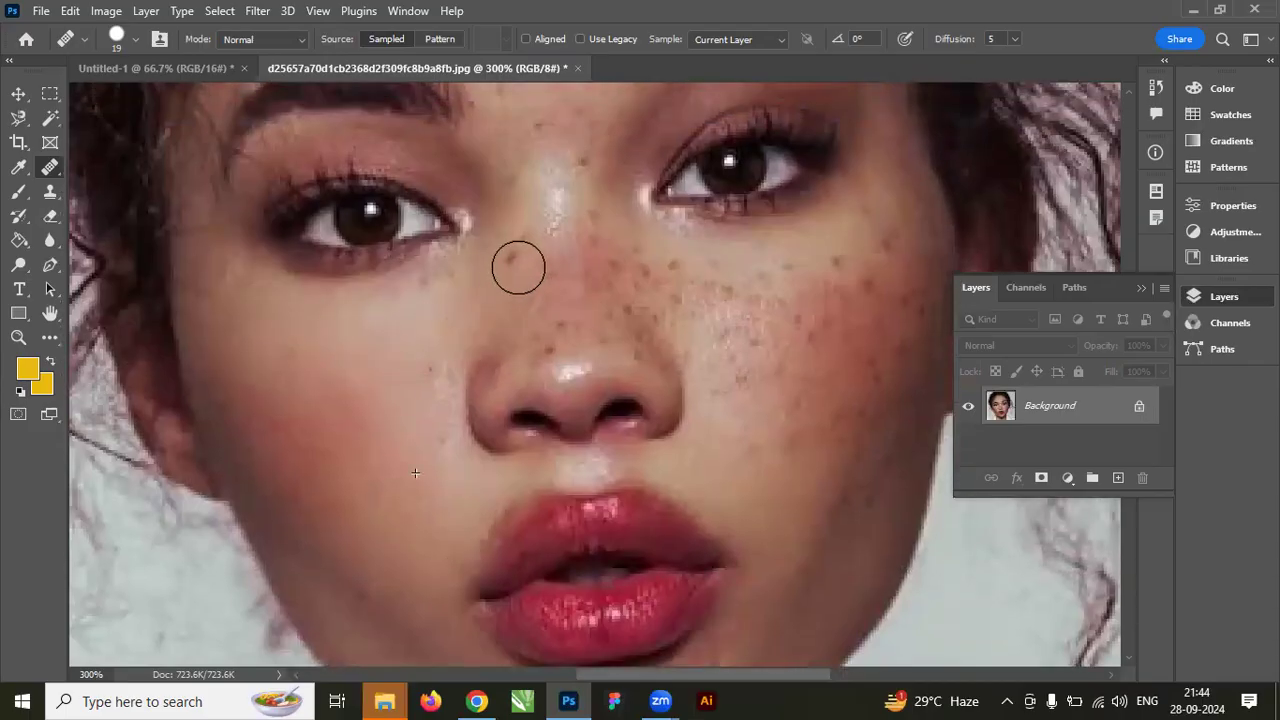
{"action": "left_click_drag", "start_coordinate": [600, 248], "coordinate": [551, 229]}
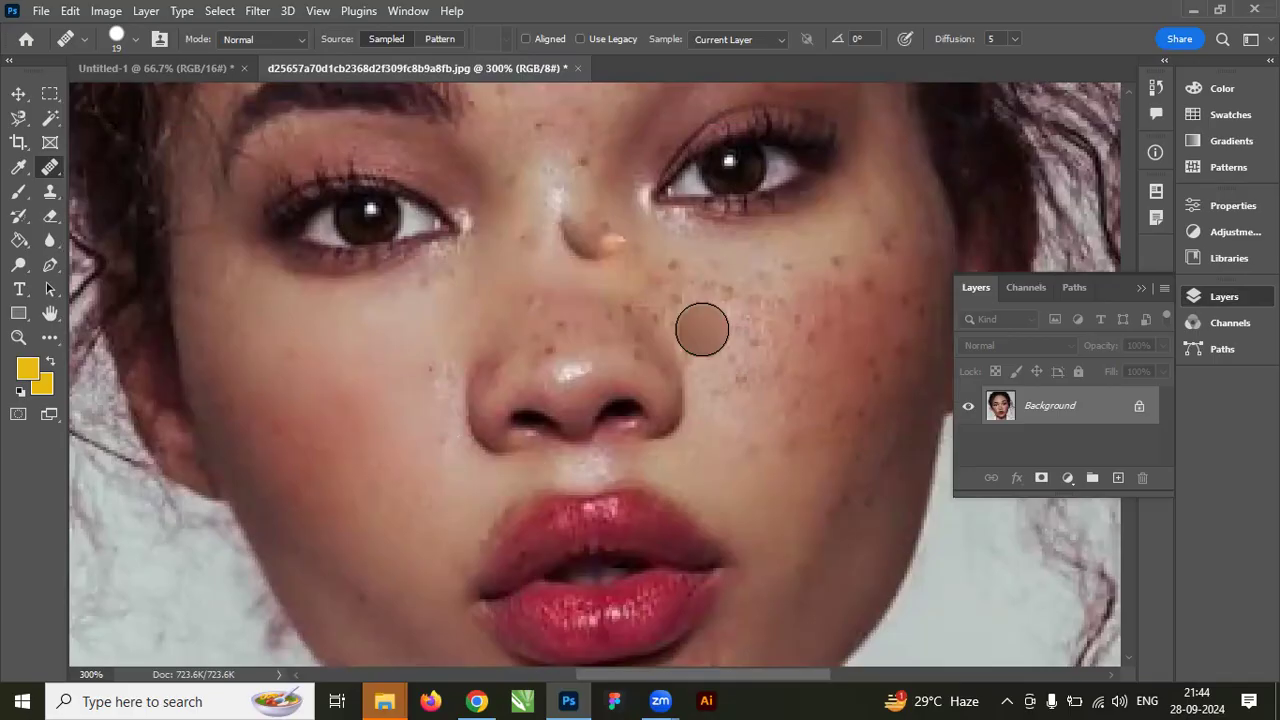
{"action": "key", "text": "ctrl+z"}
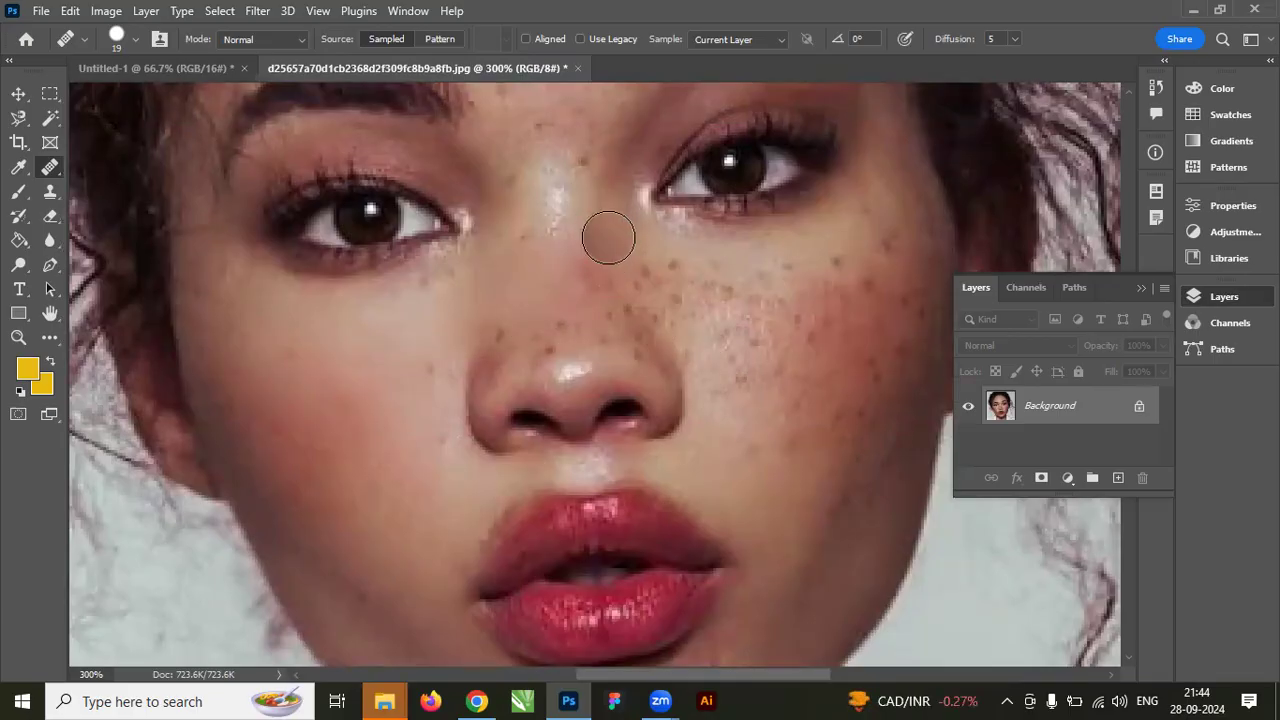
{"action": "left_click", "coordinate": [566, 272]}
{"action": "mouse_move", "coordinate": [605, 308]}
{"action": "left_mouse_down"}
{"action": "mouse_move", "coordinate": [563, 329]}
{"action": "mouse_move", "coordinate": [599, 324]}
{"action": "mouse_move", "coordinate": [568, 337]}
{"action": "mouse_move", "coordinate": [609, 299]}
{"action": "mouse_move", "coordinate": [705, 310]}
{"action": "left_mouse_up"}
{"action": "mouse_move", "coordinate": [517, 349]}
{"action": "left_mouse_down"}
{"action": "mouse_move", "coordinate": [463, 317]}
{"action": "mouse_move", "coordinate": [453, 283]}
{"action": "mouse_move", "coordinate": [434, 295]}
{"action": "mouse_move", "coordinate": [440, 278]}
{"action": "mouse_move", "coordinate": [419, 304]}
{"action": "mouse_move", "coordinate": [462, 388]}
{"action": "mouse_move", "coordinate": [427, 351]}
{"action": "mouse_move", "coordinate": [434, 428]}
{"action": "left_mouse_up"}
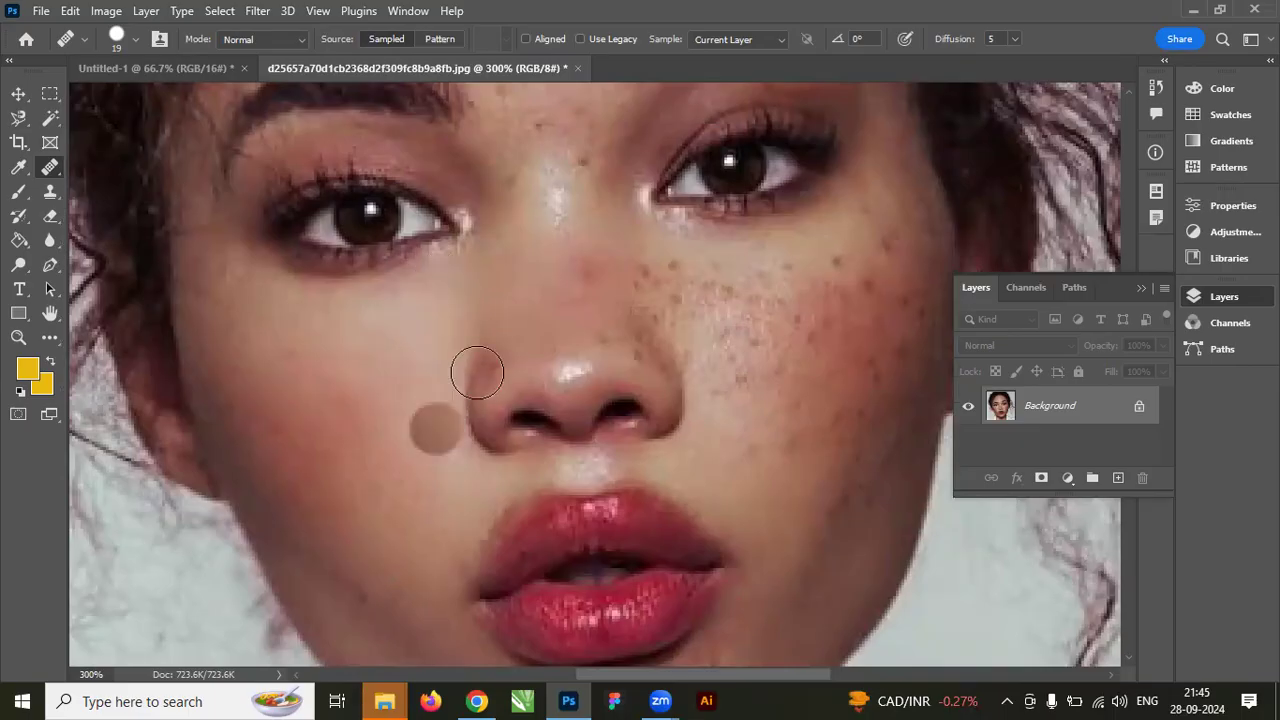
Reduce the healing brush size to 7 px and heal the small spots along the image-right side of the nose.
{"action": "right_click", "coordinate": [535, 342]}
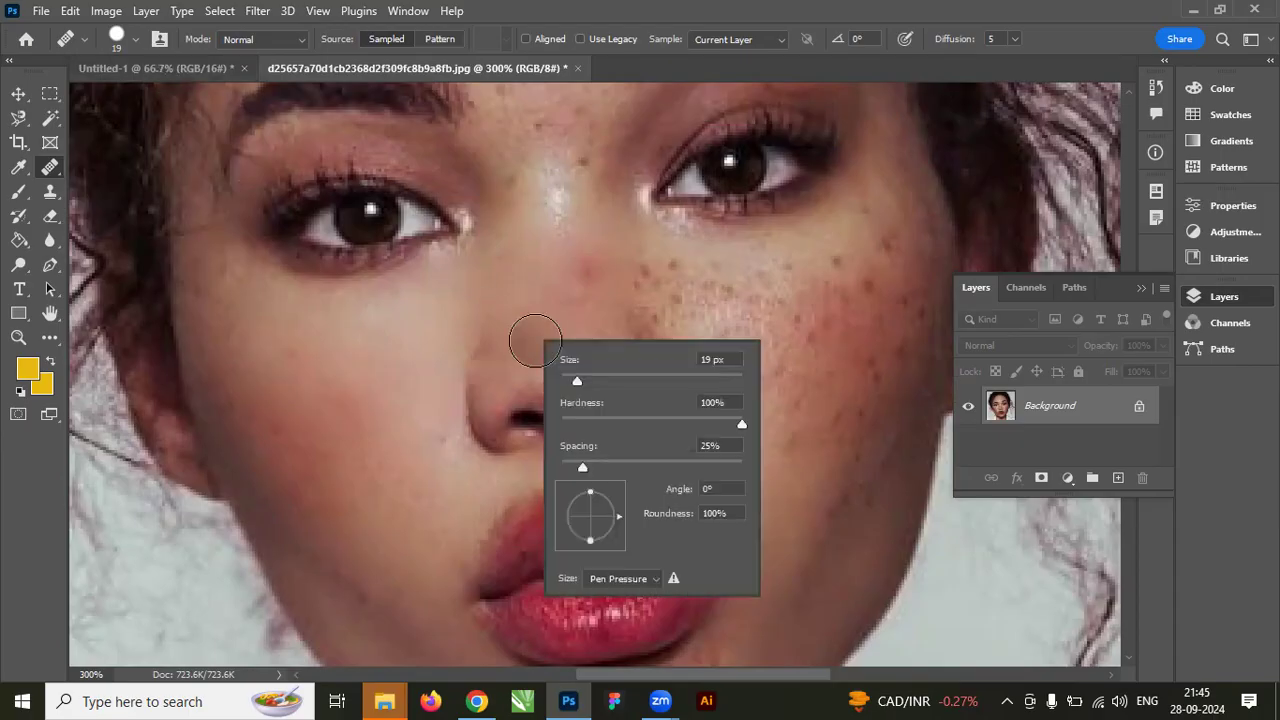
{"action": "left_click_drag", "start_coordinate": [583, 383], "coordinate": [565, 381]}
{"action": "left_click", "coordinate": [490, 381]}
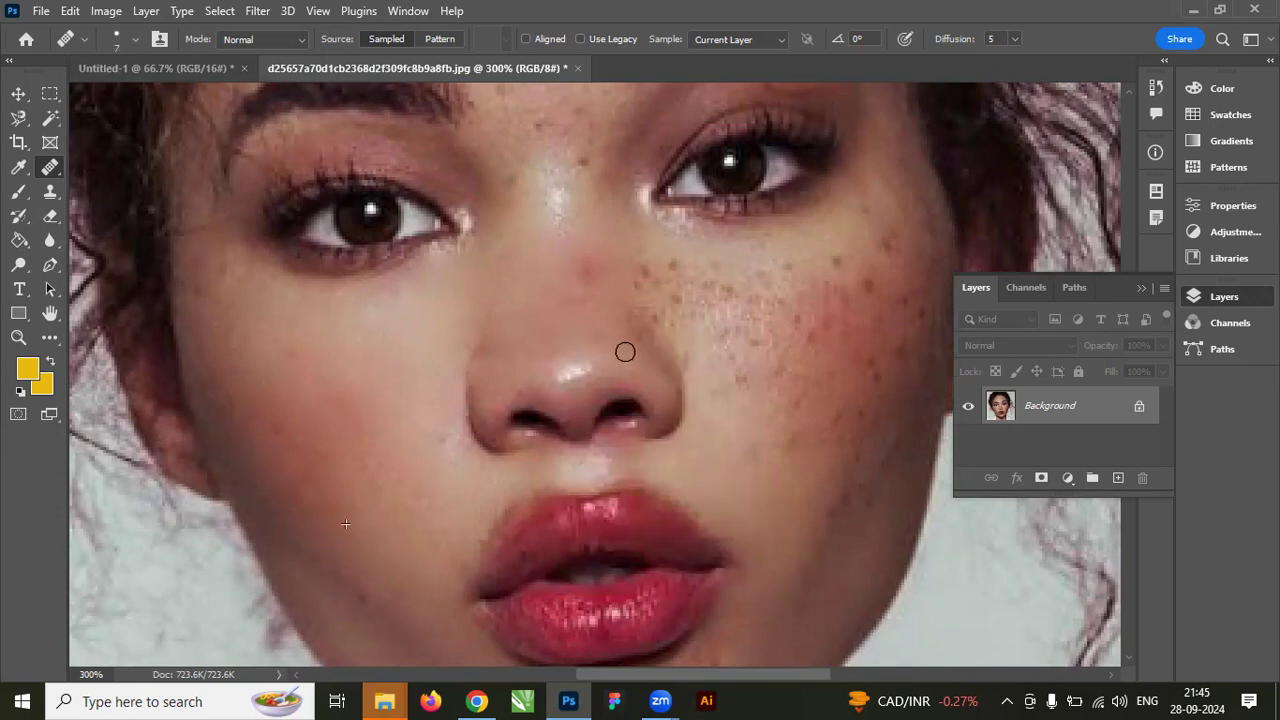
{"action": "left_click", "coordinate": [659, 325]}
{"action": "left_click", "coordinate": [697, 383]}
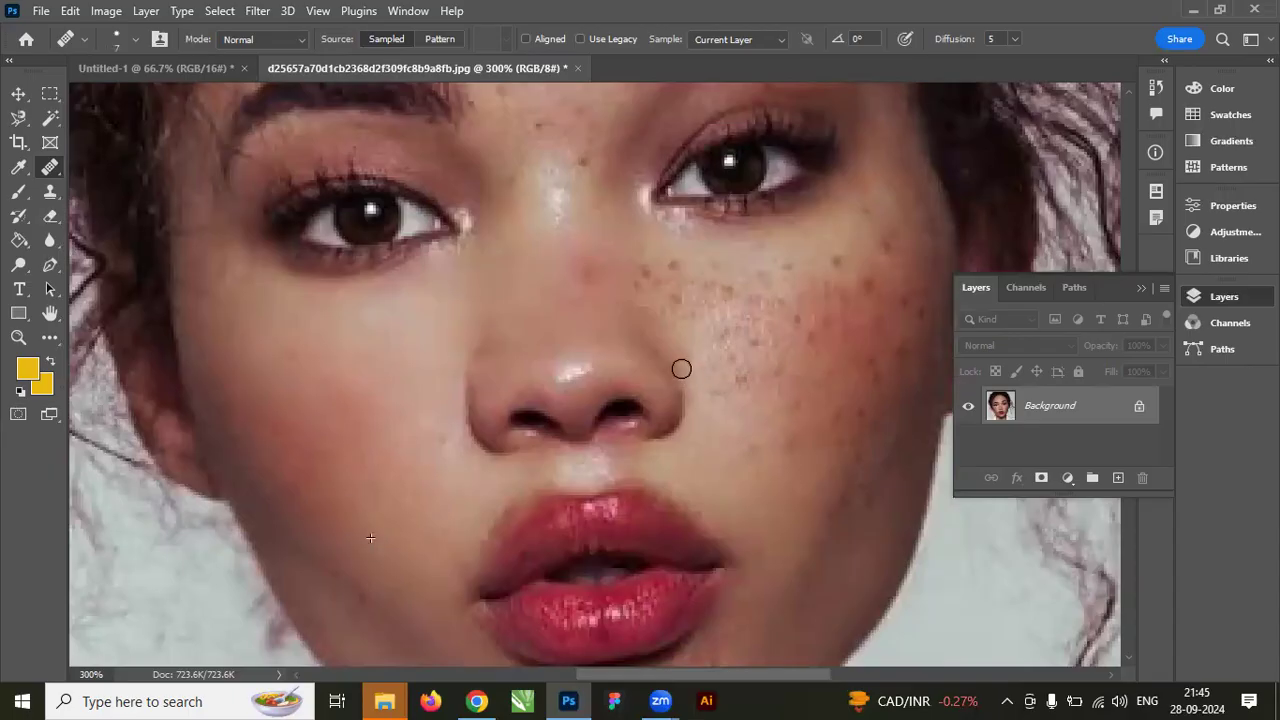
Set the healing brush size to 32 px and heal the freckles across the image-right cheek down to the jaw.
{"action": "right_click", "coordinate": [678, 318]}
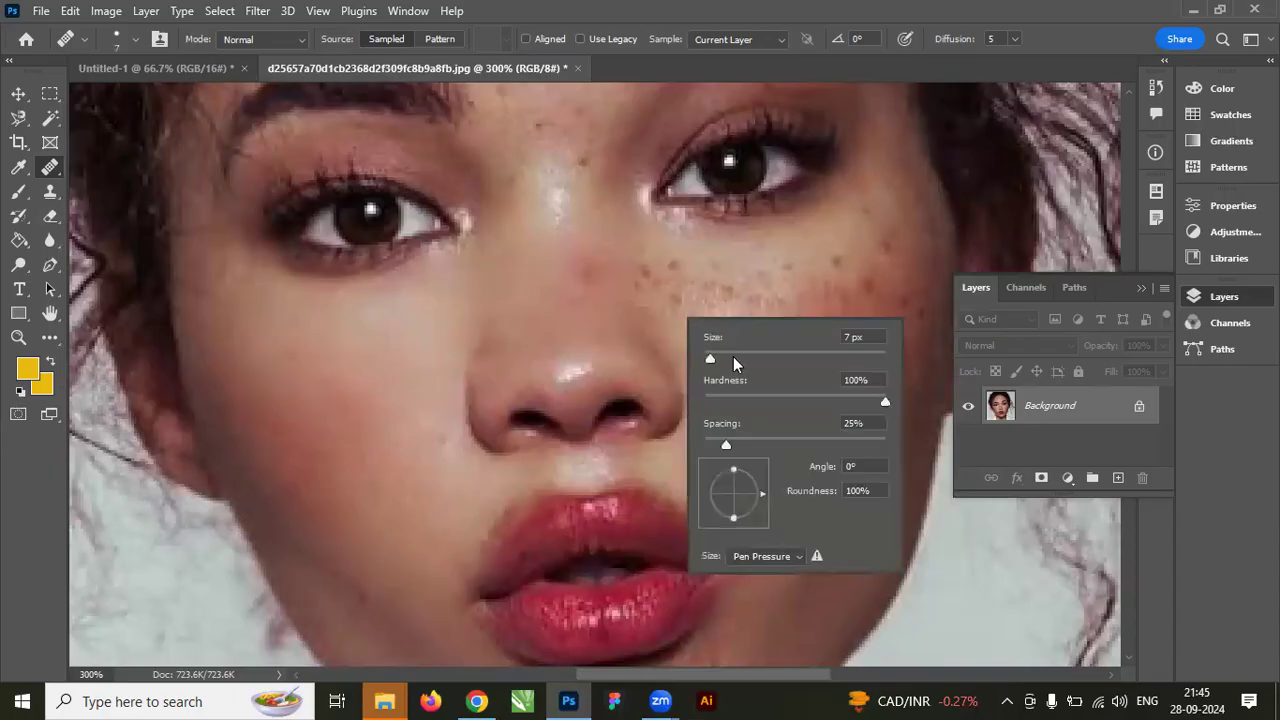
{"action": "left_click", "coordinate": [733, 357]}
{"action": "key", "text": "Return"}
{"action": "left_click", "coordinate": [737, 329]}
{"action": "left_click", "coordinate": [751, 346]}
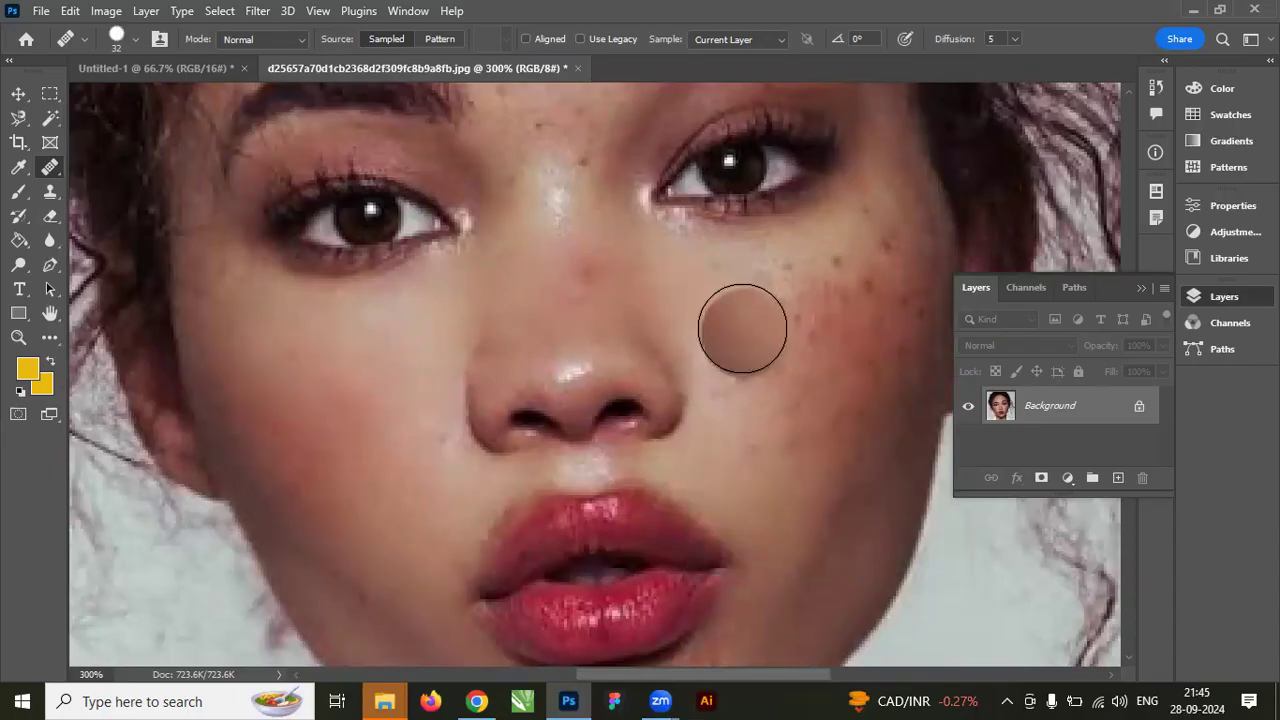
{"action": "left_click", "coordinate": [806, 303]}
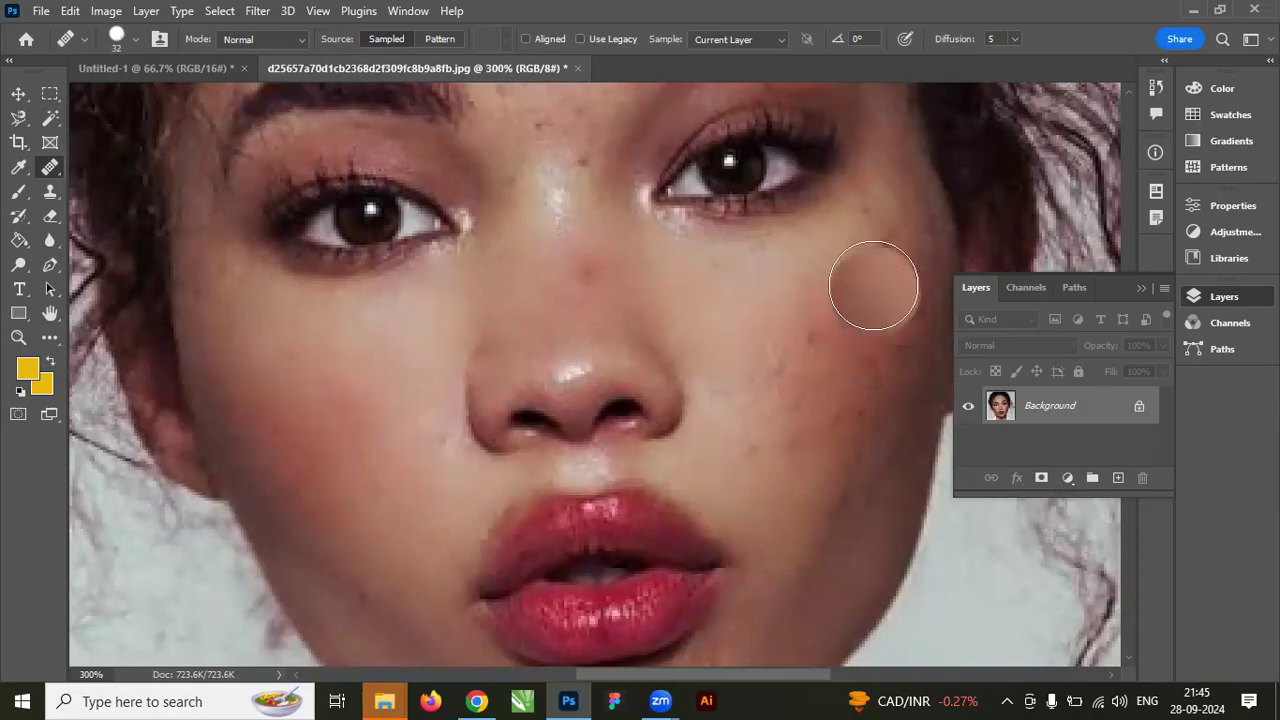
{"action": "left_click", "coordinate": [786, 439]}
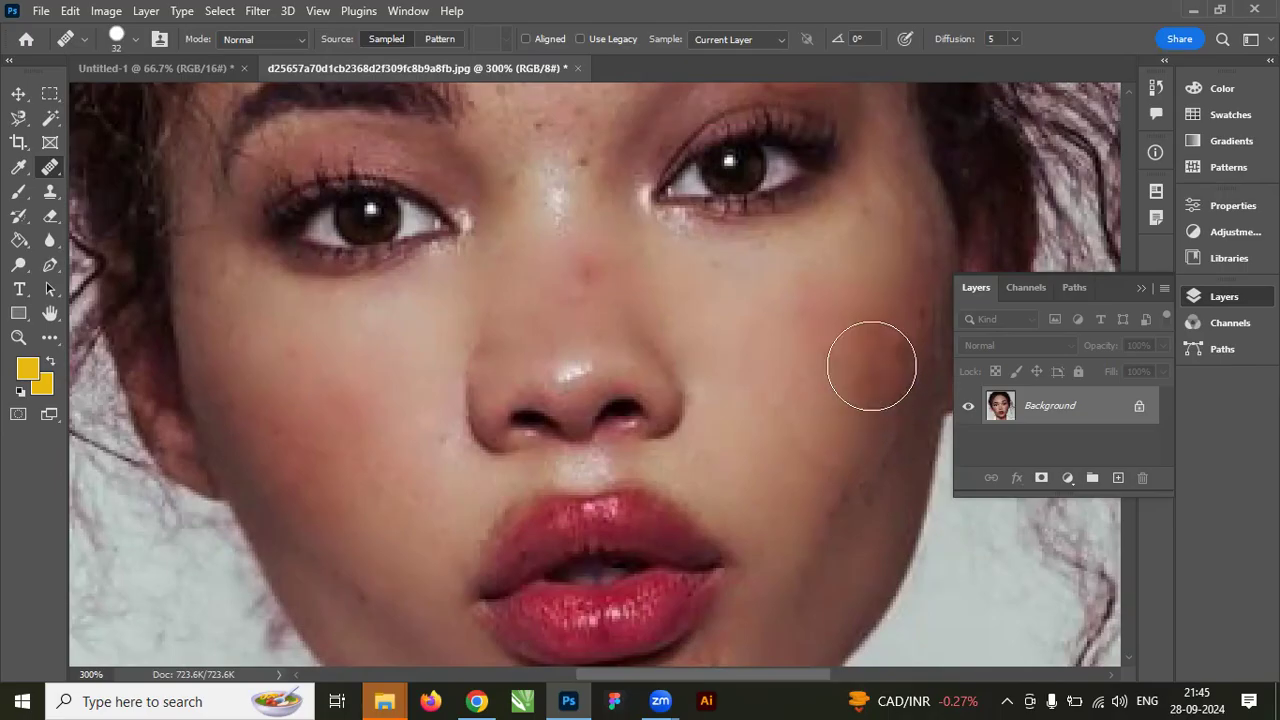
{"action": "left_click", "coordinate": [852, 456]}
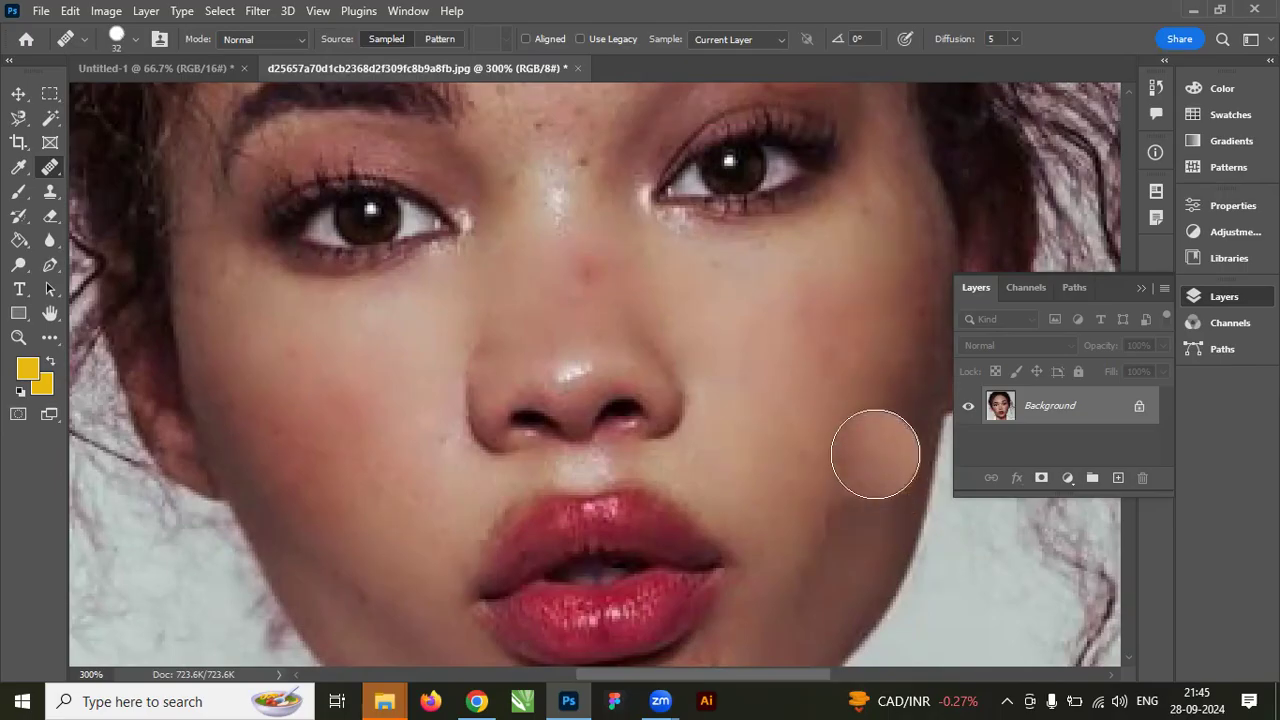
Heal the remaining blemishes on the lower cheeks and the skin around the nose and mouth.
{"action": "left_click", "coordinate": [723, 449]}
{"action": "left_click", "coordinate": [632, 455]}
{"action": "left_click", "coordinate": [337, 572]}
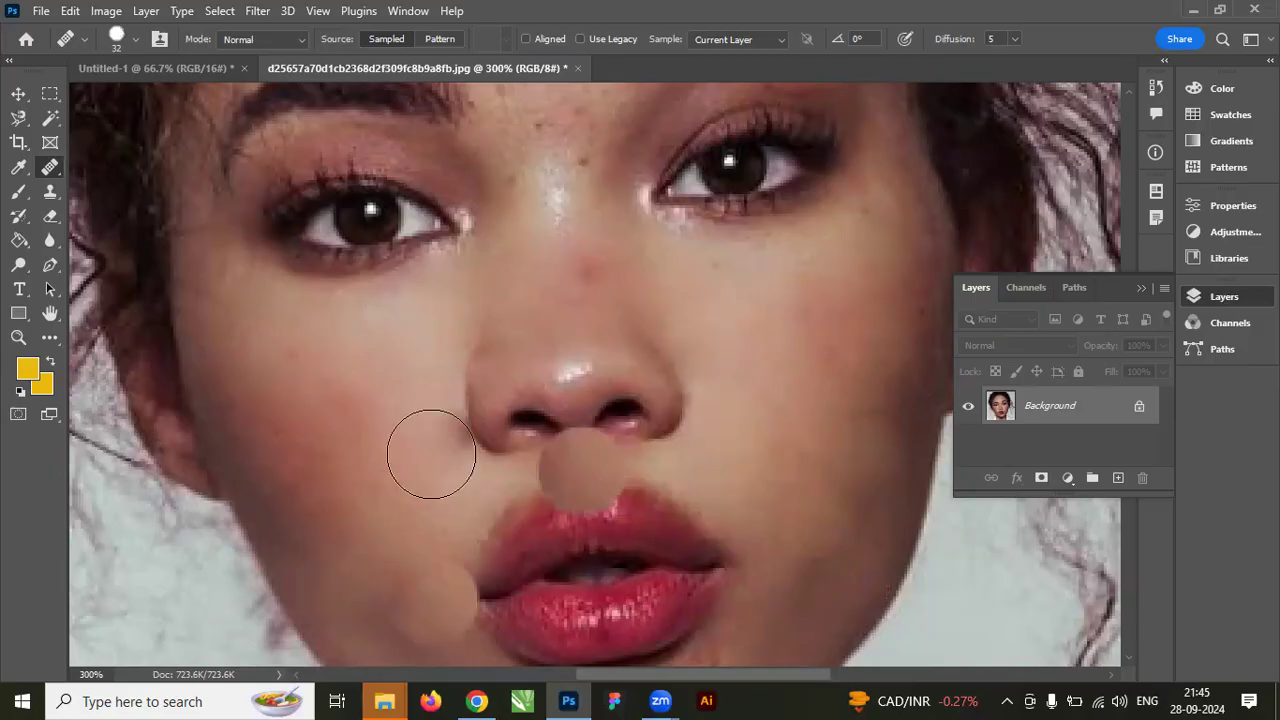
{"action": "left_click", "coordinate": [840, 391]}
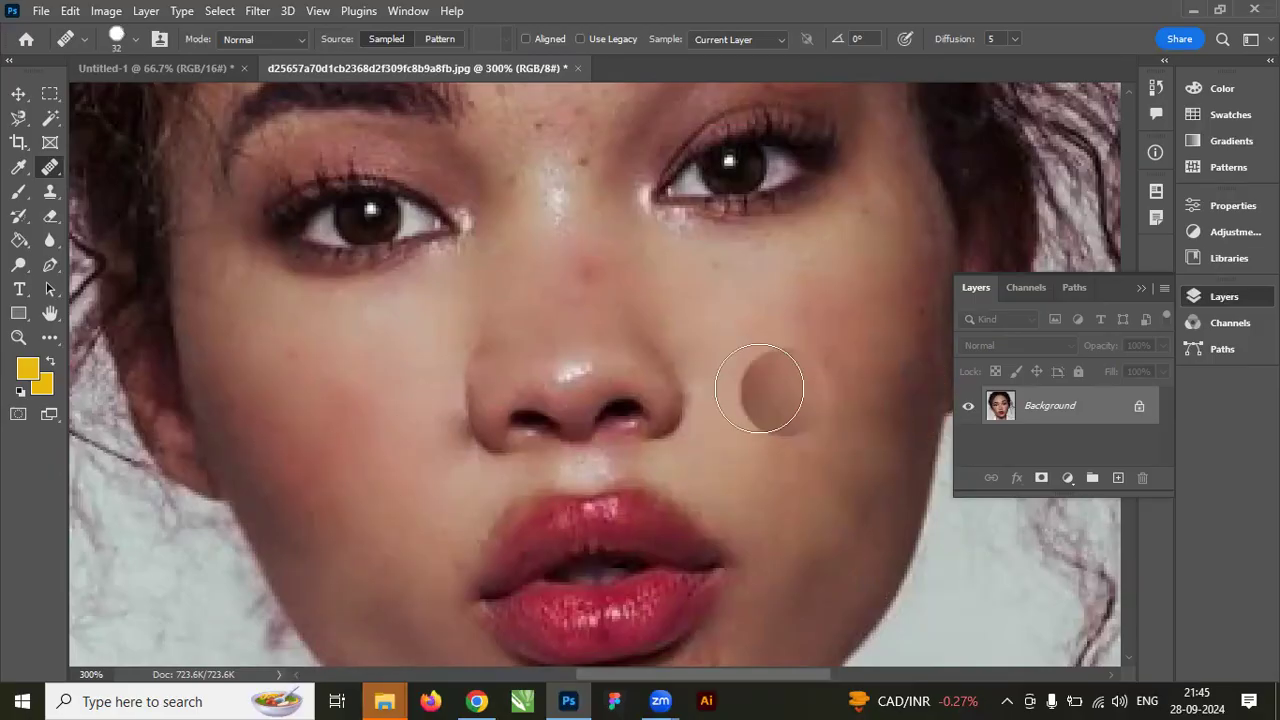
{"action": "left_click", "coordinate": [730, 386]}
Heal the dark spots on the forehead above the image-right eyebrow.
{"action": "scroll", "coordinate": [729, 387], "scroll_direction": "up", "scroll_amount": 2}
{"action": "scroll", "coordinate": [729, 387], "scroll_direction": "up", "scroll_amount": 10}
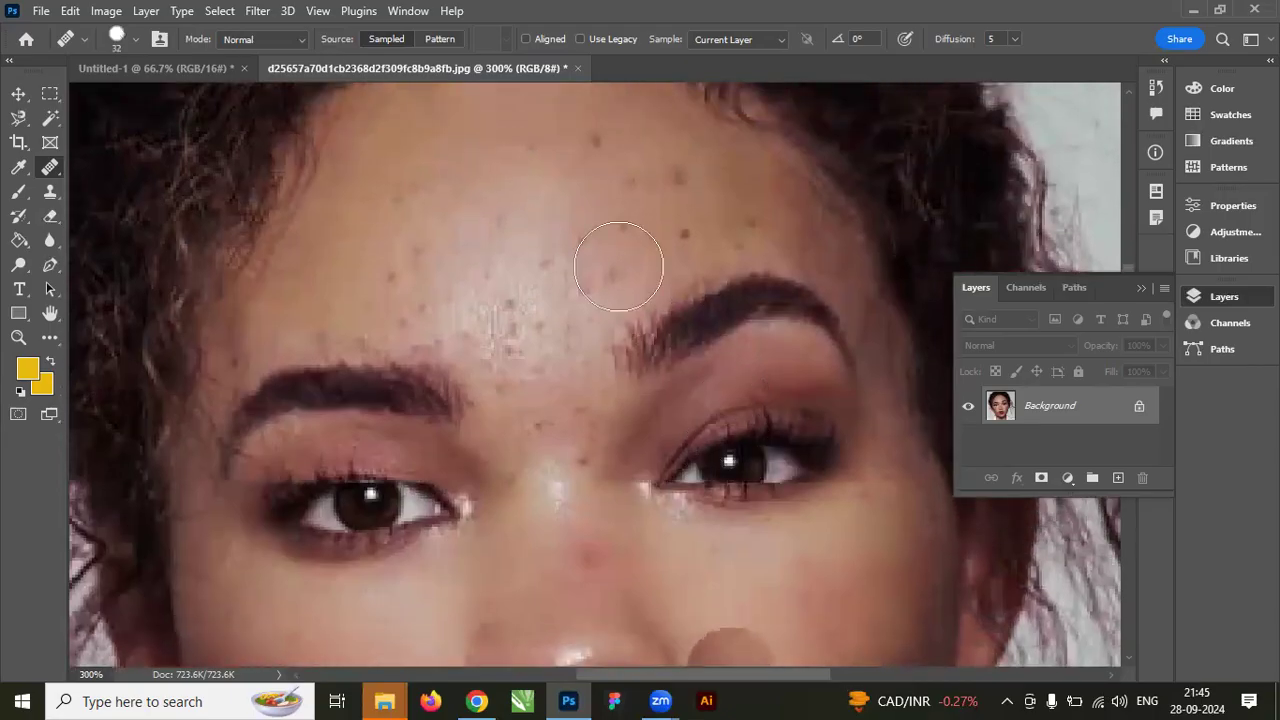
{"action": "left_click", "coordinate": [614, 159]}
{"action": "left_click", "coordinate": [643, 168]}
{"action": "left_click", "coordinate": [694, 191]}
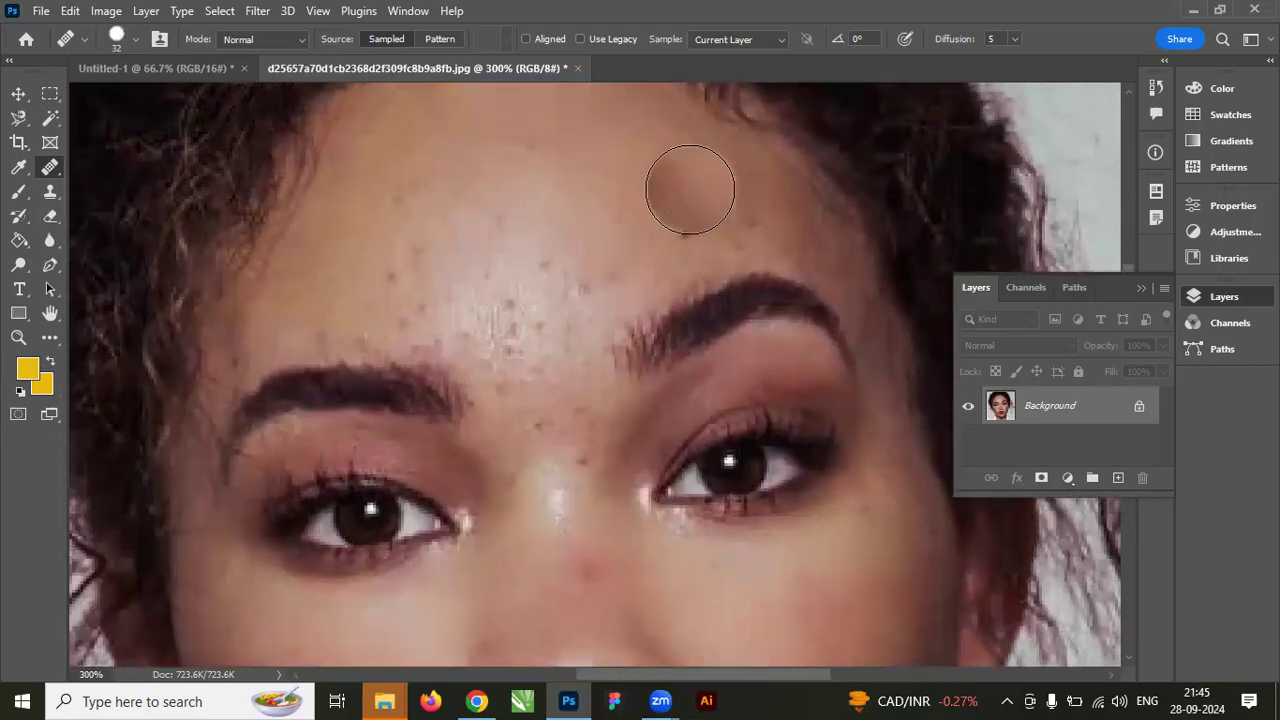
Heal the freckles on the centre and image-left side of the forehead.
{"action": "left_click", "coordinate": [562, 262]}
{"action": "left_click", "coordinate": [540, 326]}
{"action": "left_click", "coordinate": [377, 296]}
{"action": "left_click", "coordinate": [409, 274]}
{"action": "left_click", "coordinate": [420, 222]}
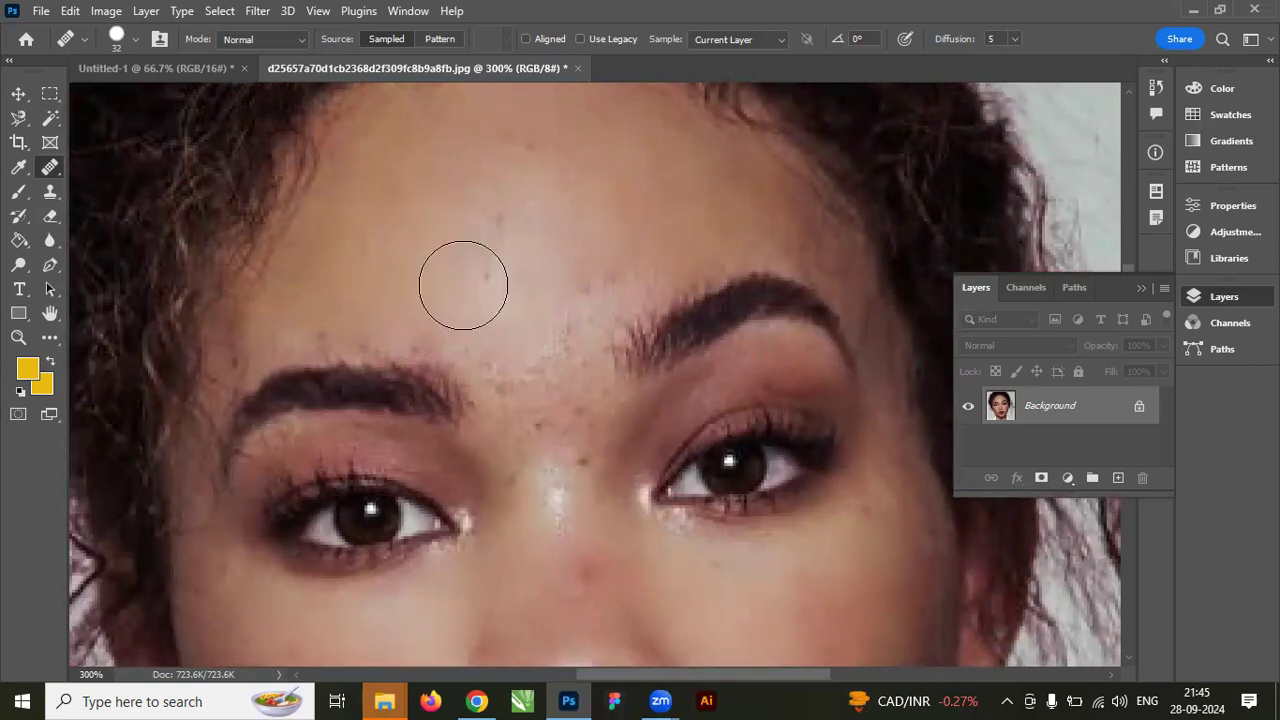
Heal the leftover spots on the upper mid-forehead and just above the inner ends of the eyebrows.
{"action": "left_click", "coordinate": [500, 194]}
{"action": "left_click", "coordinate": [507, 165]}
{"action": "left_click", "coordinate": [583, 280]}
{"action": "left_click", "coordinate": [528, 321]}
{"action": "left_click", "coordinate": [342, 312]}
{"action": "left_click", "coordinate": [488, 340]}
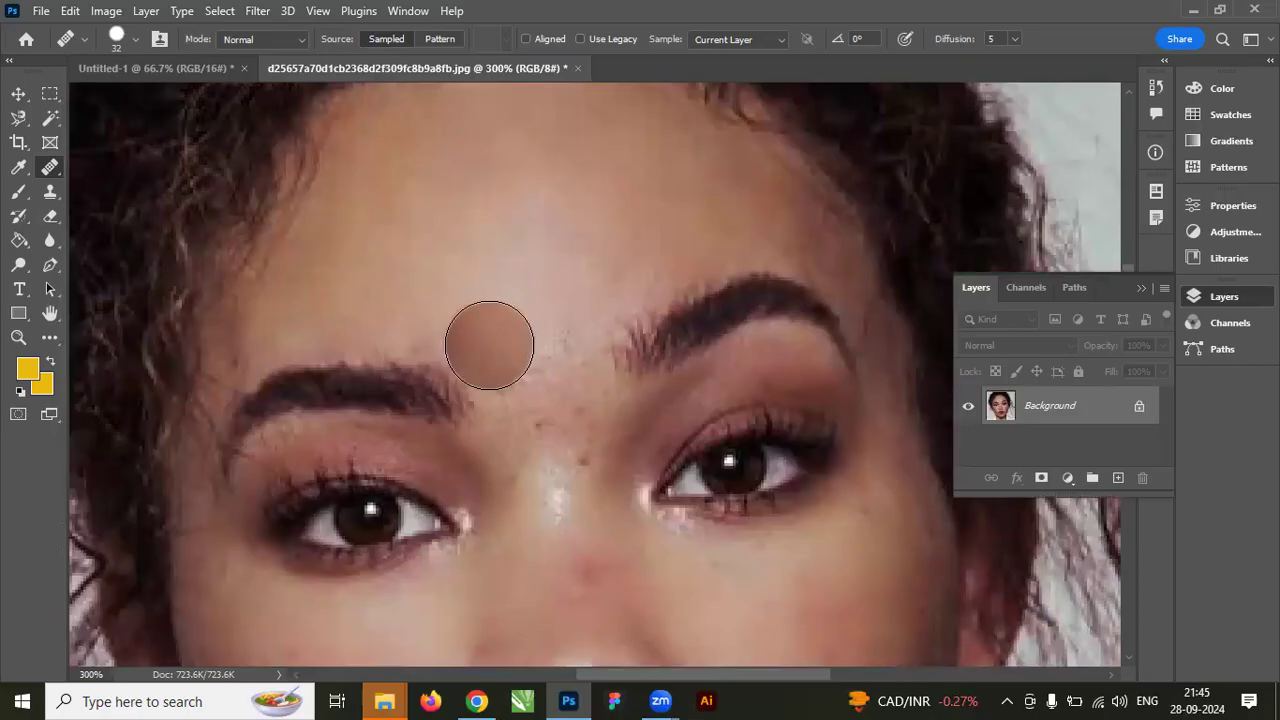
Set the Healing Brush size to 22 px and heal the spots between the eyebrows and just above them.
{"action": "right_click", "coordinate": [490, 342]}
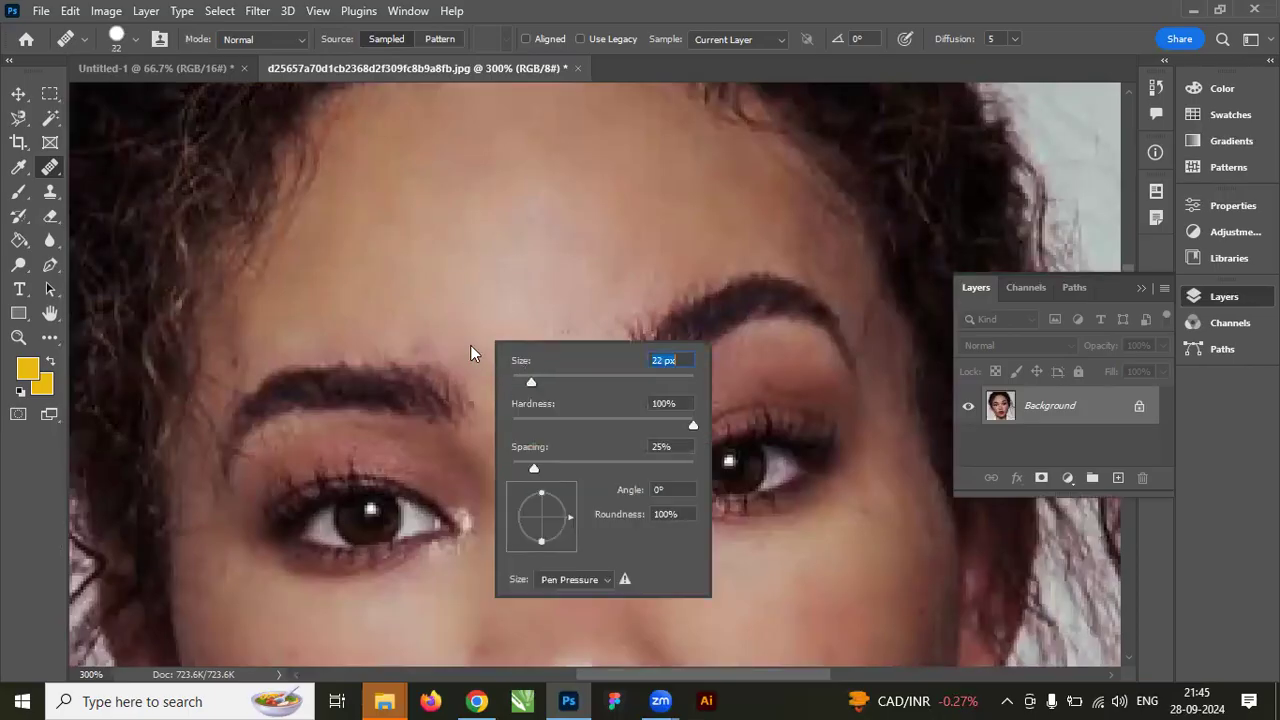
{"action": "key", "text": "Return"}
{"action": "left_click", "coordinate": [510, 437]}
{"action": "left_click", "coordinate": [550, 388]}
{"action": "left_click", "coordinate": [549, 346]}
{"action": "left_click", "coordinate": [563, 325]}
{"action": "left_click", "coordinate": [575, 342]}
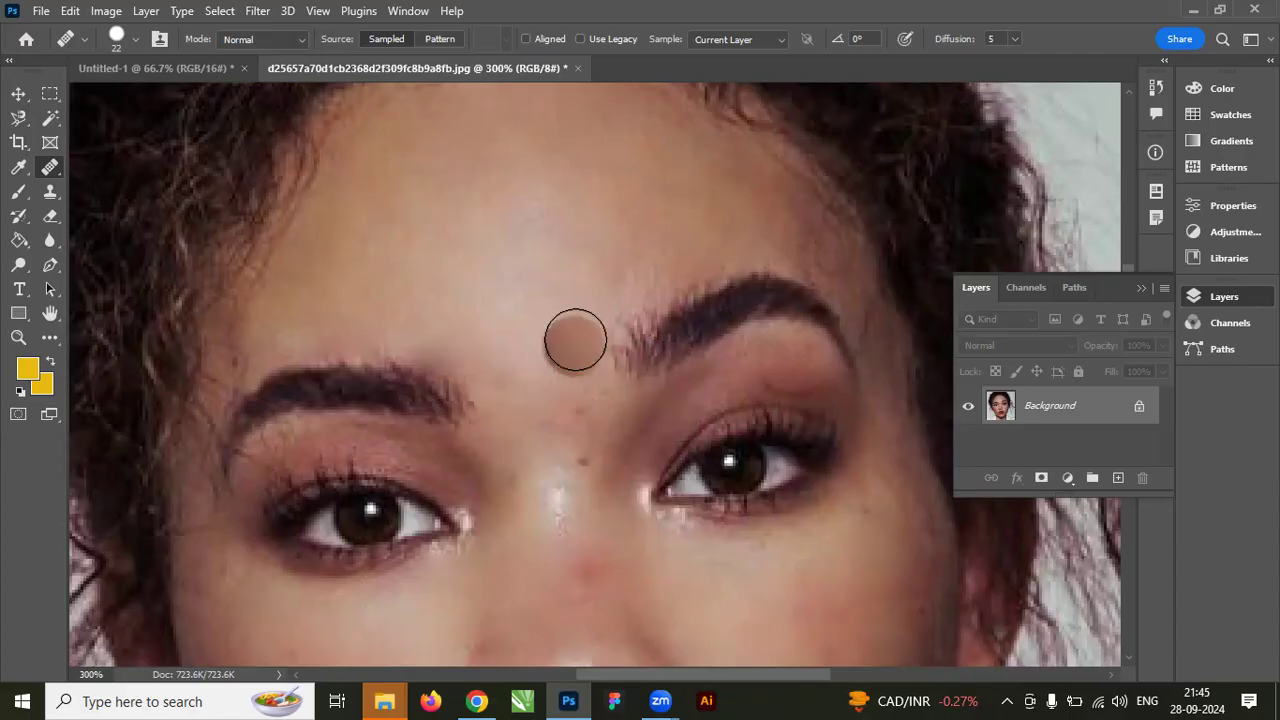
Heal the remaining spots on the nose bridge between the eyes and touch up the centre of the forehead.
{"action": "left_click", "coordinate": [588, 480]}
{"action": "left_click", "coordinate": [585, 482]}
{"action": "left_click", "coordinate": [541, 501]}
{"action": "left_click", "coordinate": [517, 513]}
{"action": "left_click", "coordinate": [562, 577]}
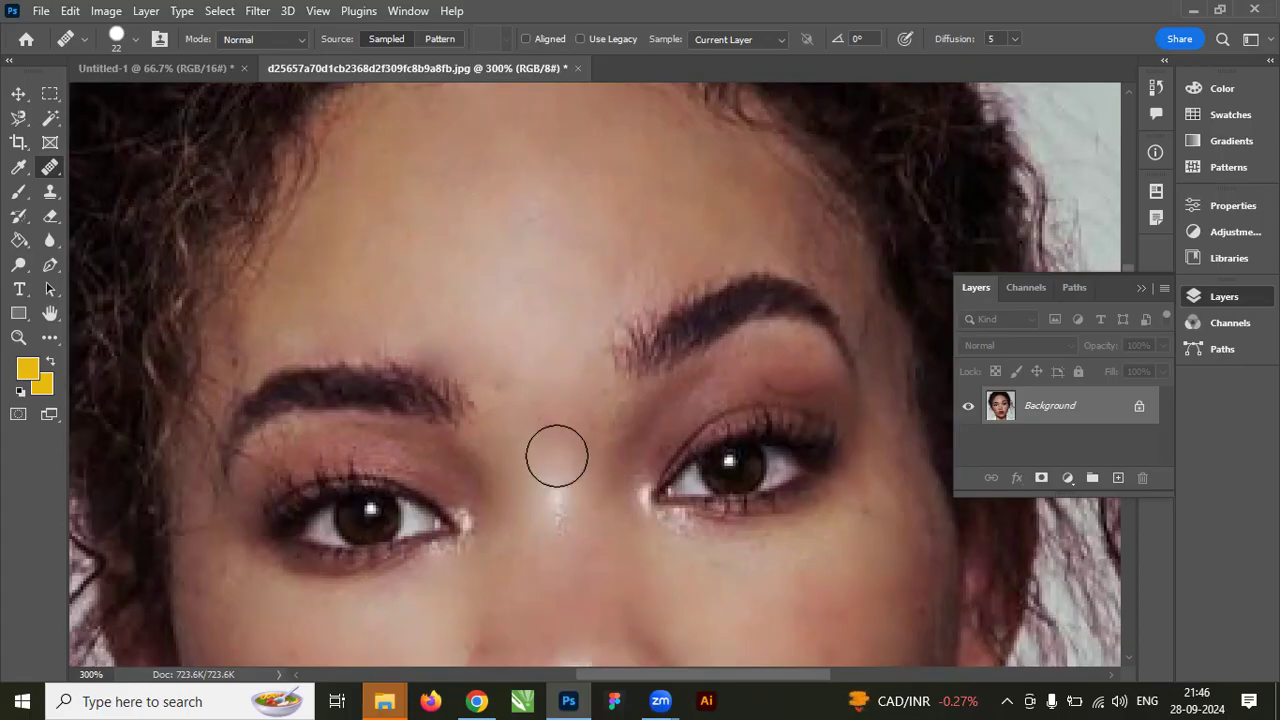
{"action": "left_click", "coordinate": [469, 296]}
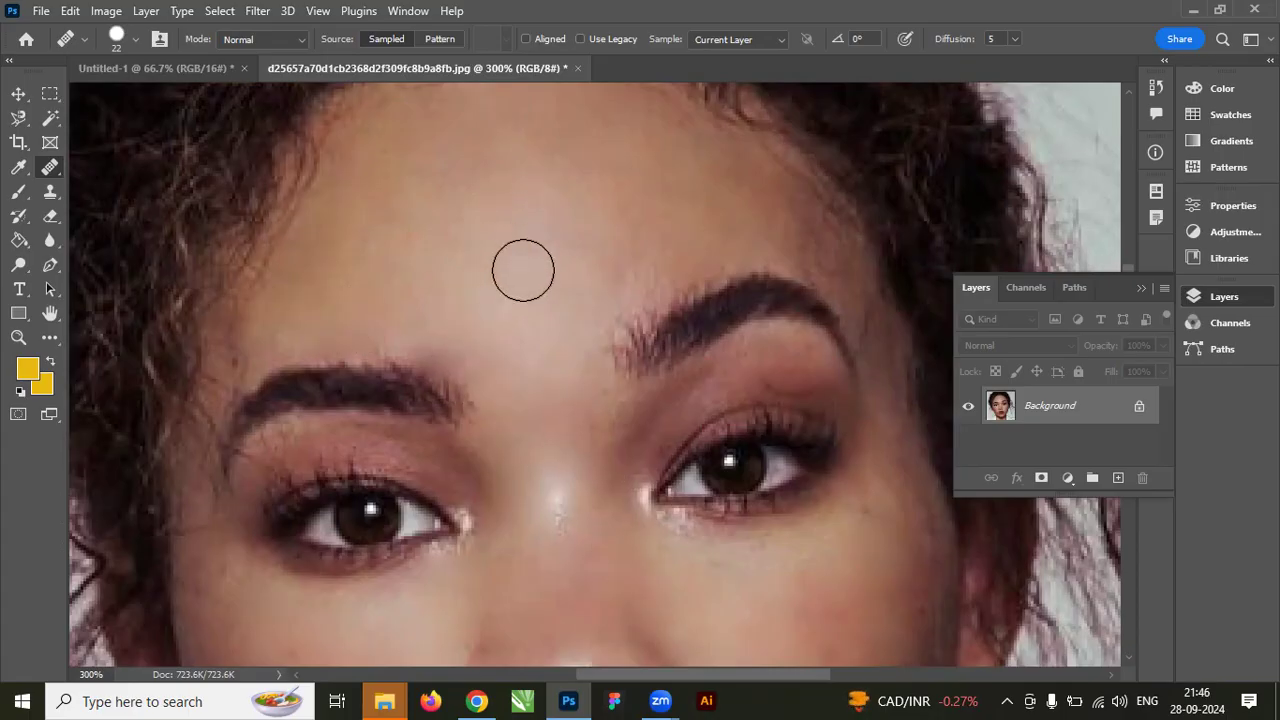
{"action": "left_click", "coordinate": [519, 257]}
{"action": "scroll", "coordinate": [525, 262], "scroll_direction": "down", "scroll_amount": 4}
{"action": "left_click", "coordinate": [527, 262]}
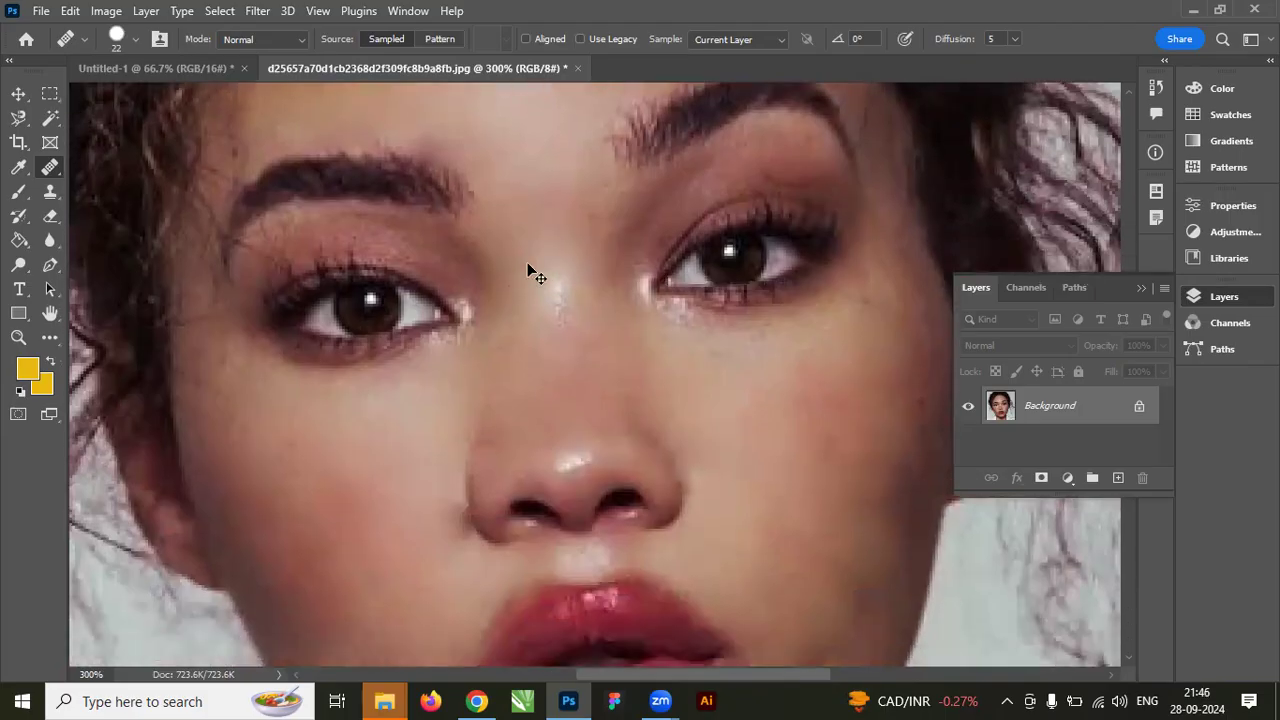
{"action": "key", "text": "ctrl+minus"}
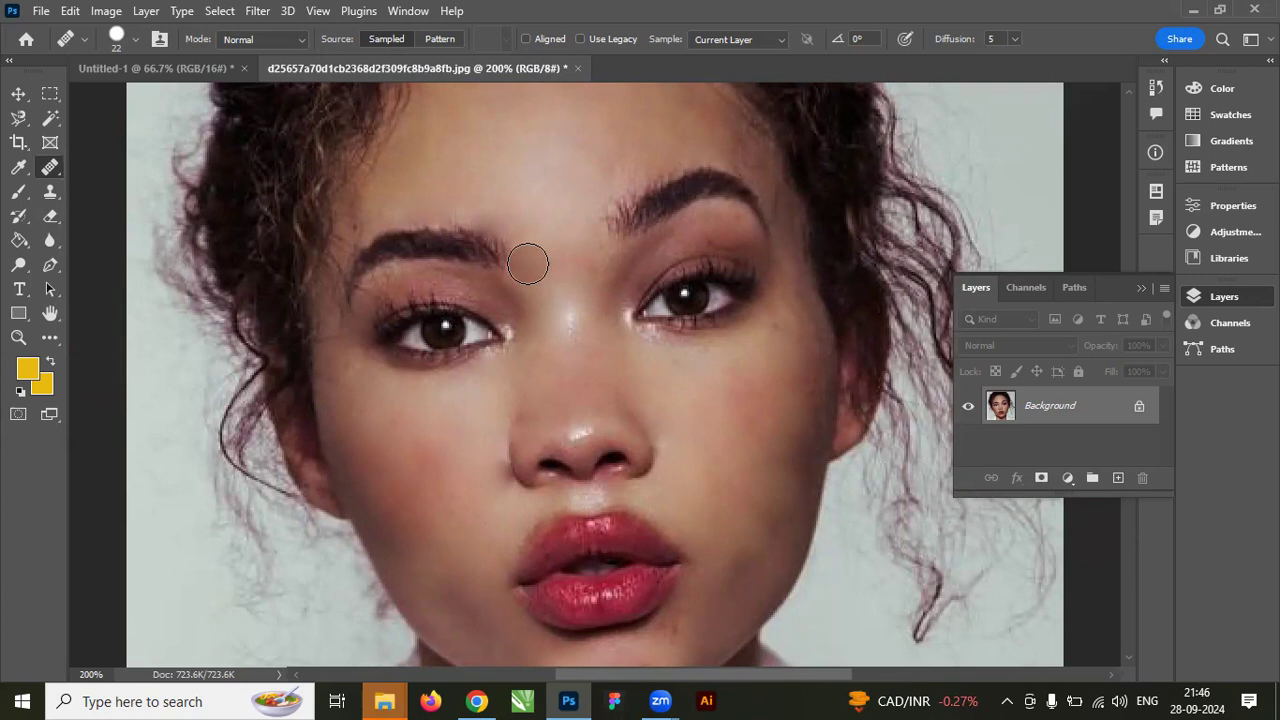
Heal the skin beside the nose, reducing the brush size to 11 px for the crease at the image-left nostril.
{"action": "left_click_drag", "start_coordinate": [642, 358], "coordinate": [648, 380]}
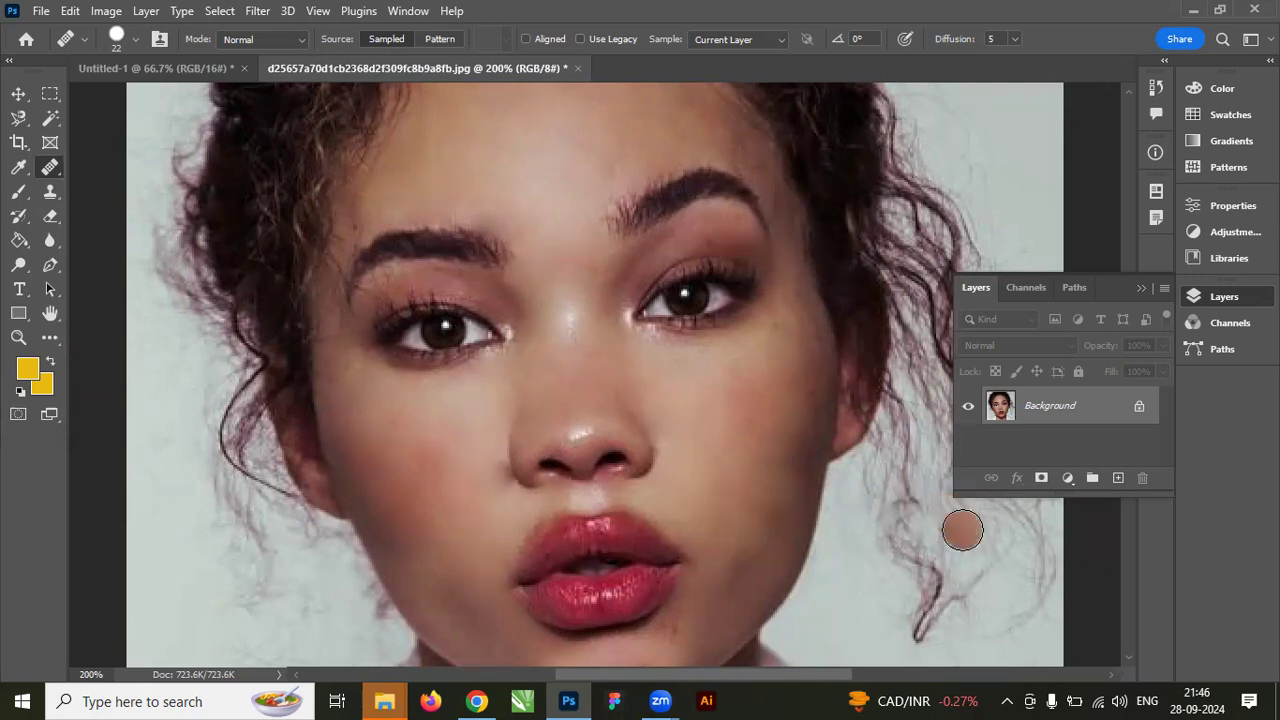
{"action": "mouse_move", "coordinate": [480, 450]}
{"action": "left_mouse_down"}
{"action": "mouse_move", "coordinate": [500, 471]}
{"action": "mouse_move", "coordinate": [490, 482]}
{"action": "mouse_move", "coordinate": [506, 469]}
{"action": "left_mouse_up"}
{"action": "right_click", "coordinate": [490, 482]}
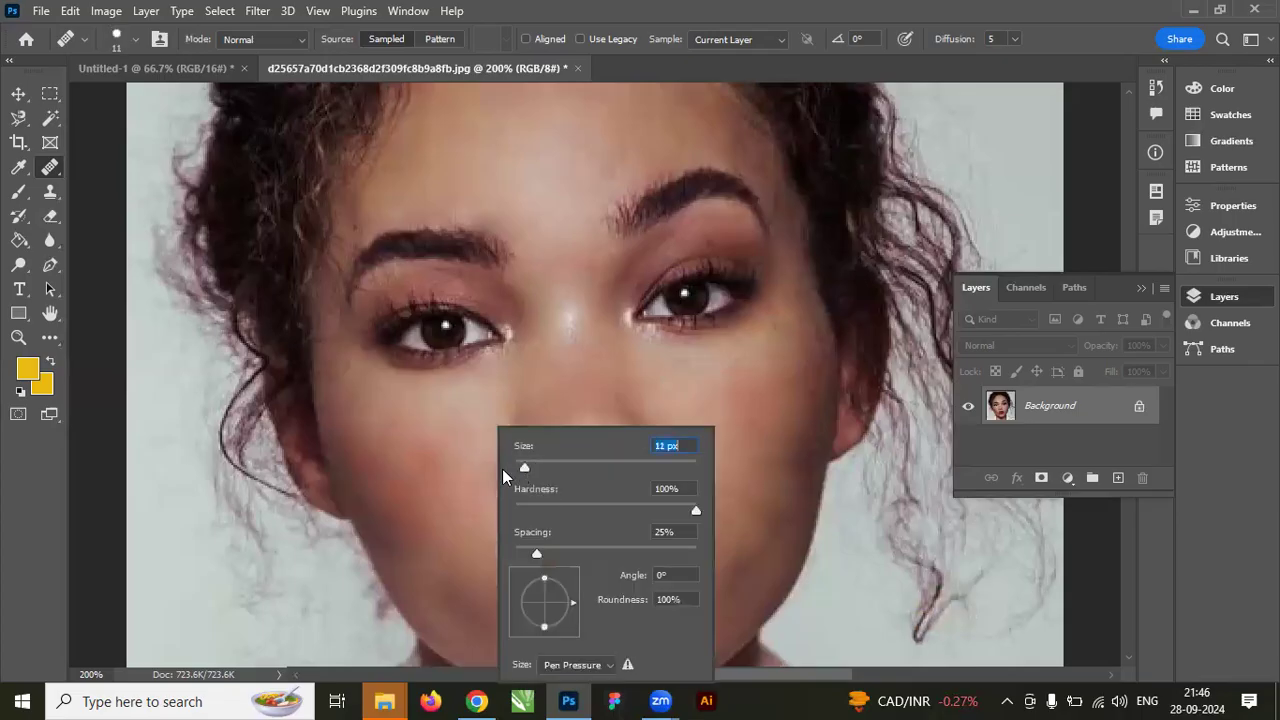
{"action": "left_click", "coordinate": [494, 465]}
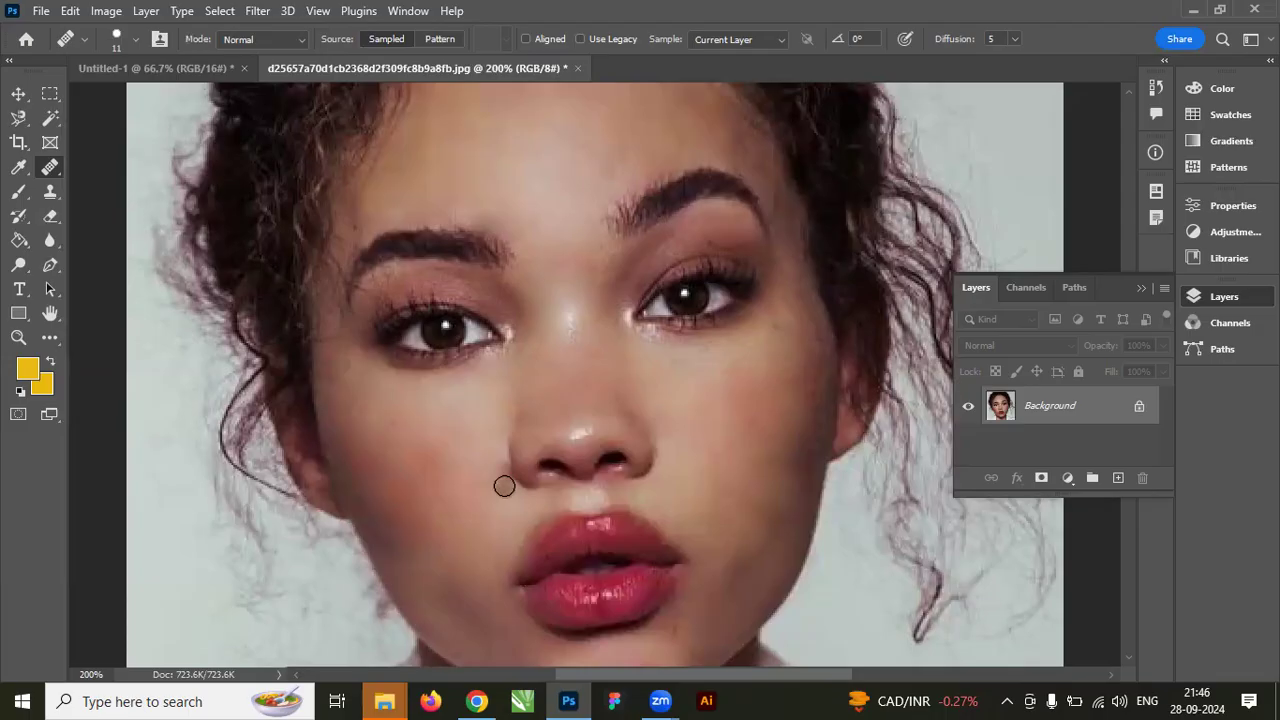
{"action": "left_click", "coordinate": [497, 457]}
{"action": "left_click_drag", "start_coordinate": [556, 295], "coordinate": [577, 286]}
{"action": "left_click", "coordinate": [709, 408]}
{"action": "left_click", "coordinate": [342, 440]}
{"action": "left_click", "coordinate": [653, 197]}
{"action": "left_click", "coordinate": [1023, 243]}
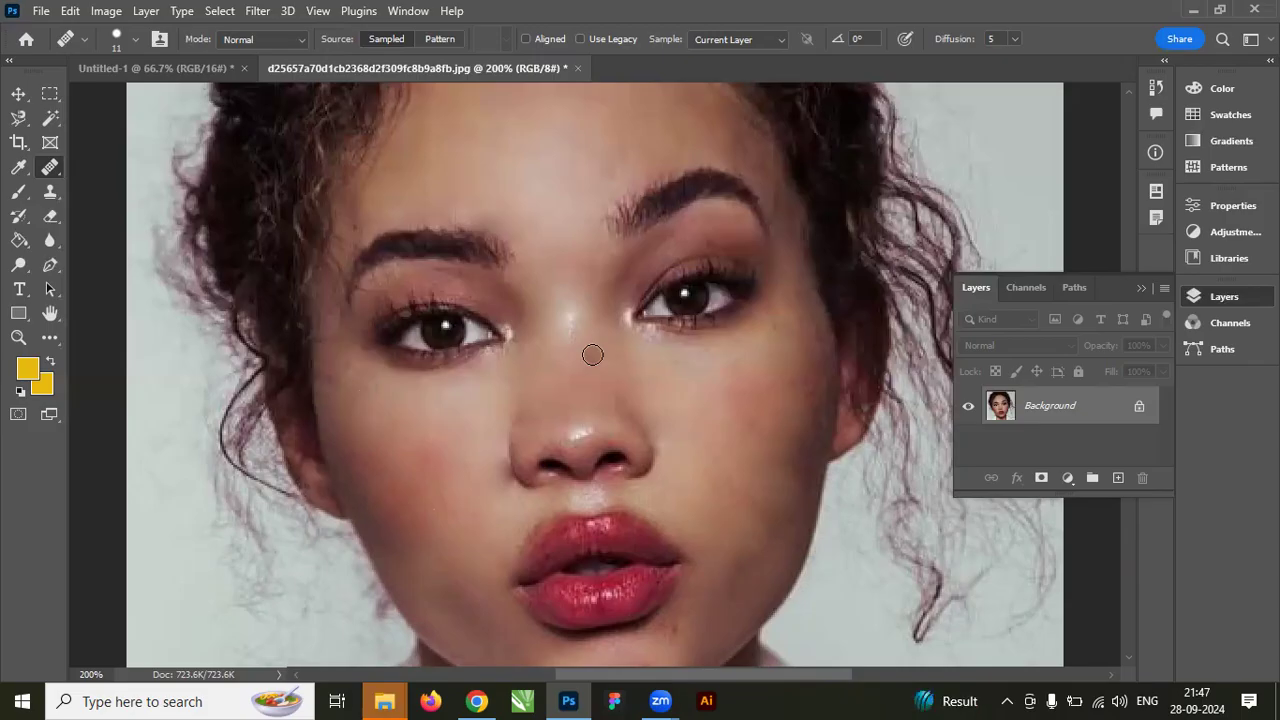
{"action": "left_click", "coordinate": [512, 119]}
Close the retouched portrait without saving and reopen the original freckled image from File Explorer.
{"action": "left_click", "coordinate": [579, 67]}
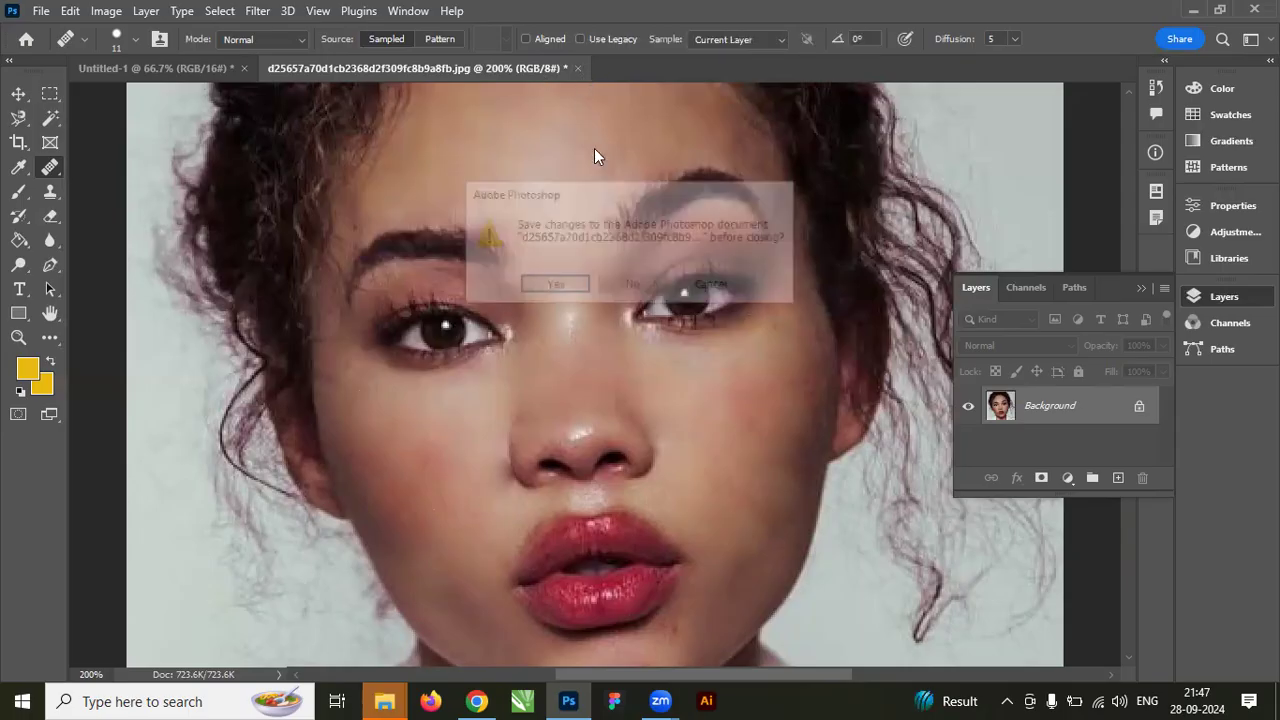
{"action": "left_click", "coordinate": [632, 286]}
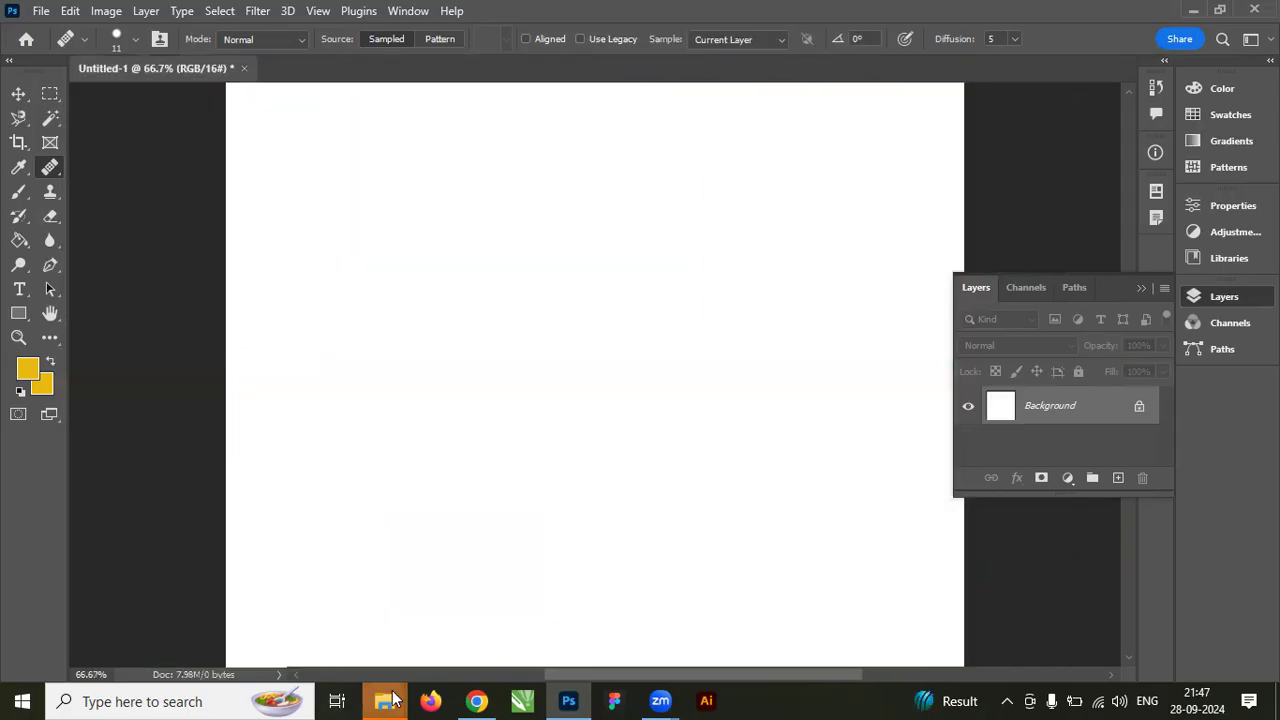
{"action": "mouse_move", "coordinate": [384, 700]}
{"action": "left_click", "coordinate": [405, 612]}
{"action": "left_click", "coordinate": [329, 620]}
{"action": "left_click_drag", "start_coordinate": [410, 420], "coordinate": [308, 78]}
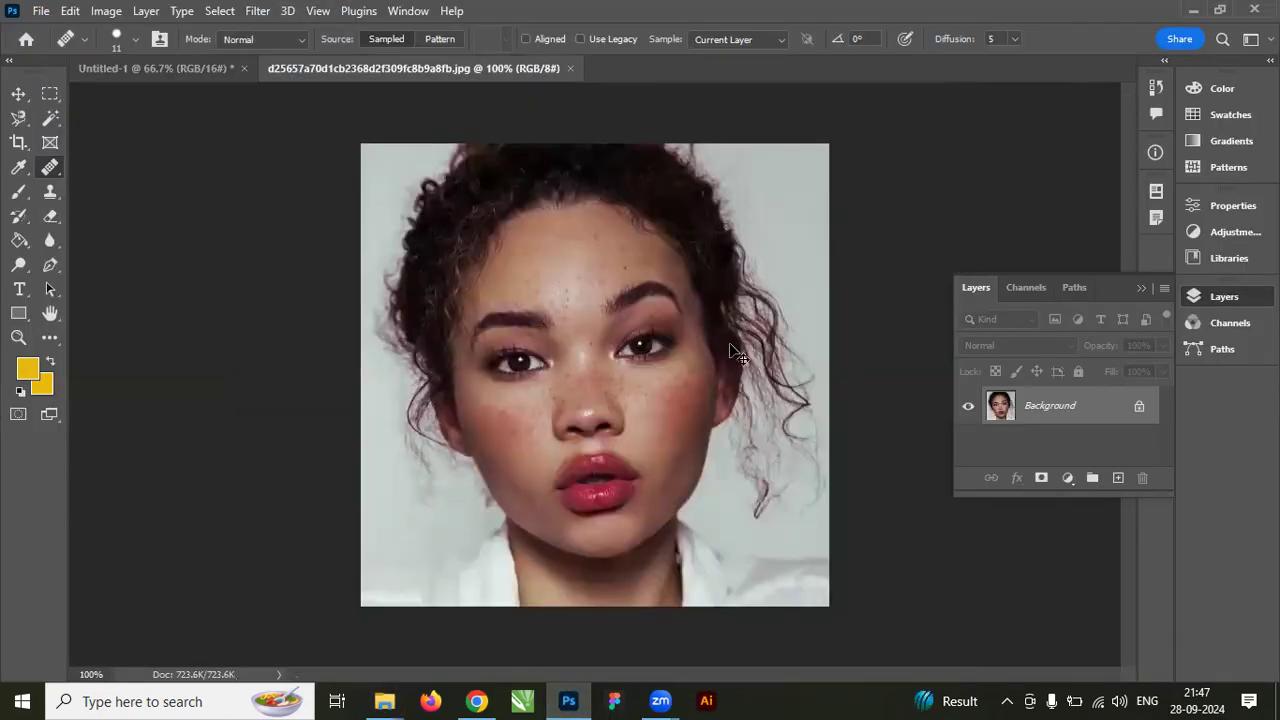
Using the Patch tool, outline the freckled centre of the forehead and replace it with clean skin from higher on the forehead.
{"action": "key", "text": "ctrl+plus"}
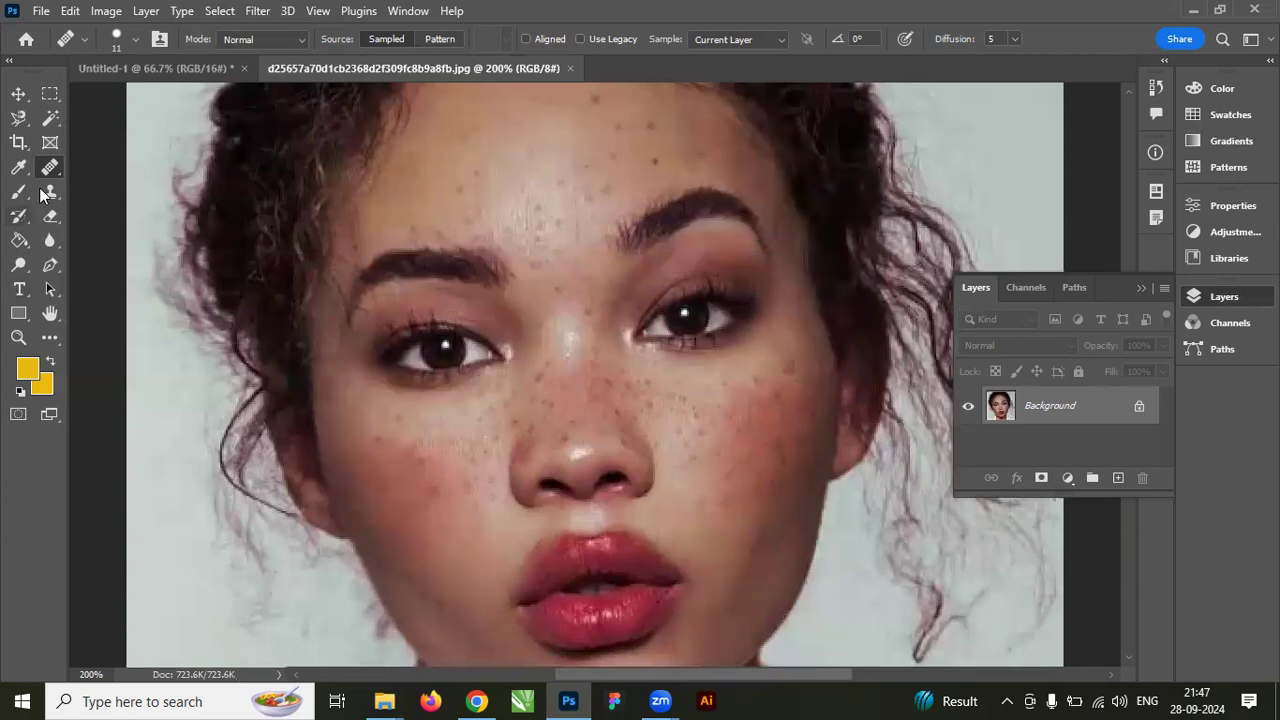
{"action": "right_click", "coordinate": [50, 170]}
{"action": "left_click", "coordinate": [118, 204]}
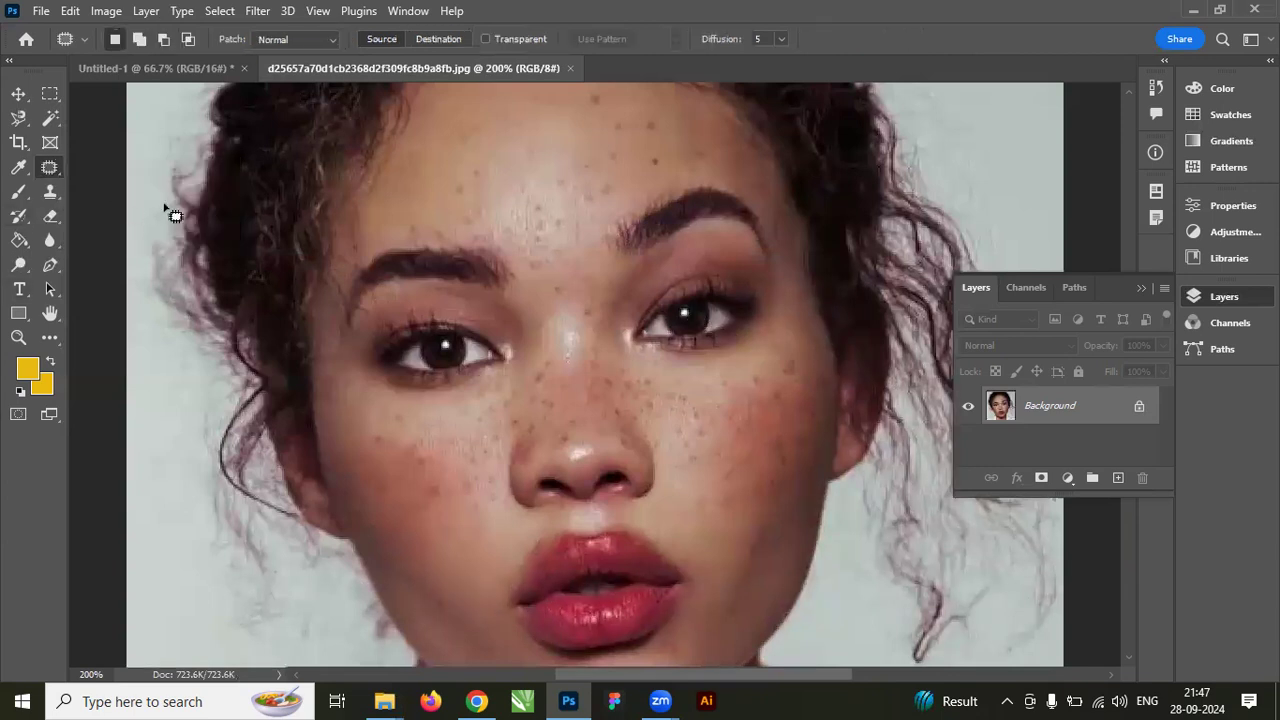
{"action": "scroll", "coordinate": [537, 287], "scroll_direction": "up", "scroll_amount": 3}
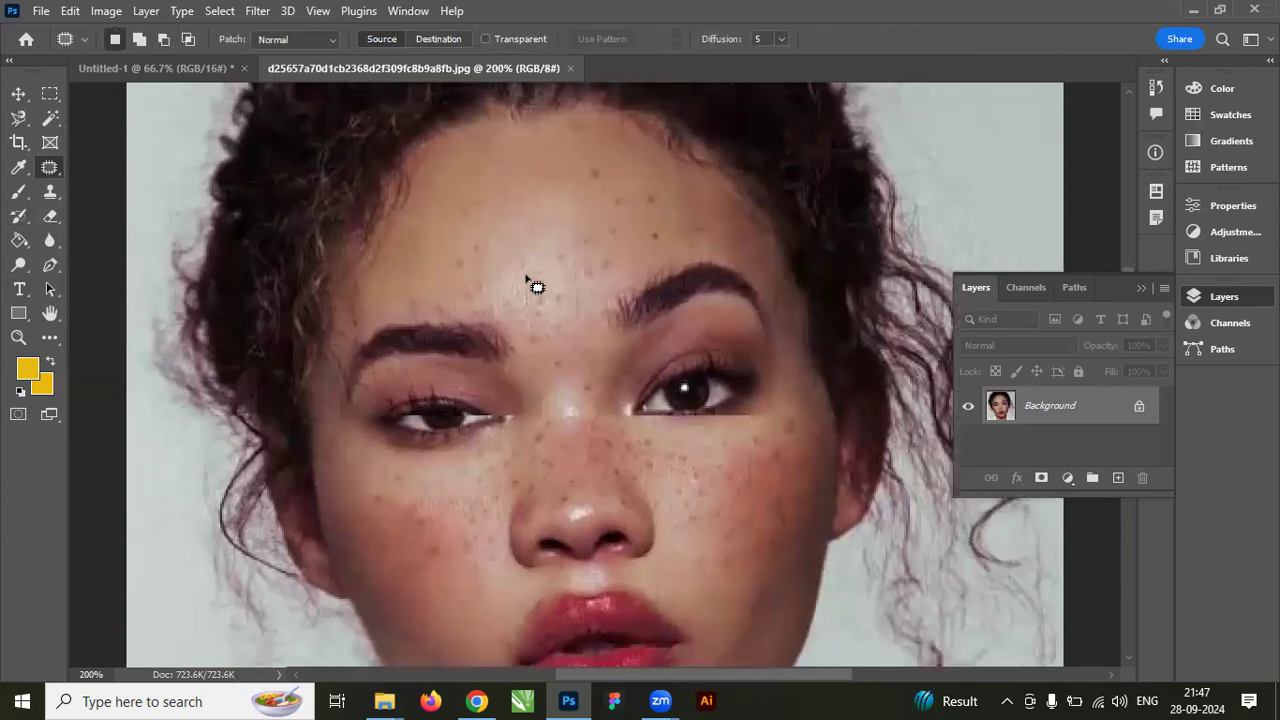
{"action": "mouse_move", "coordinate": [507, 327]}
{"action": "left_mouse_down"}
{"action": "mouse_move", "coordinate": [530, 369]}
{"action": "mouse_move", "coordinate": [578, 335]}
{"action": "left_mouse_up"}
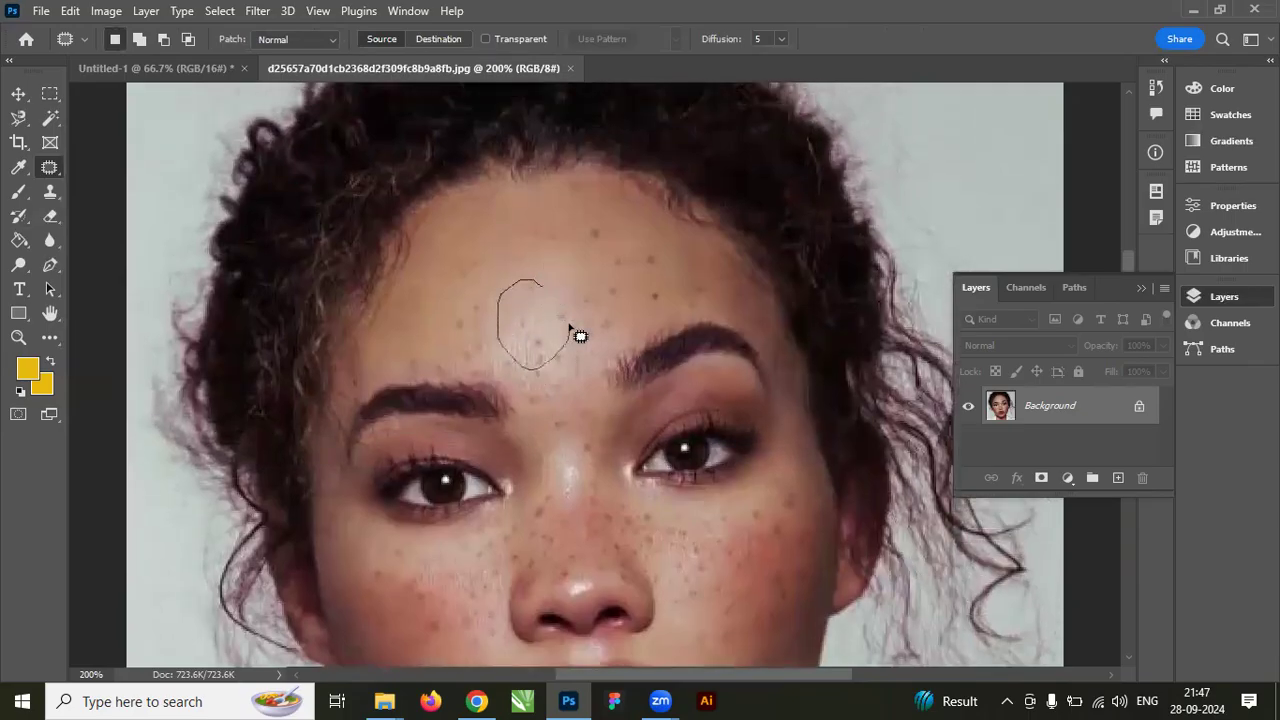
{"action": "left_click_drag", "start_coordinate": [531, 294], "coordinate": [525, 285]}
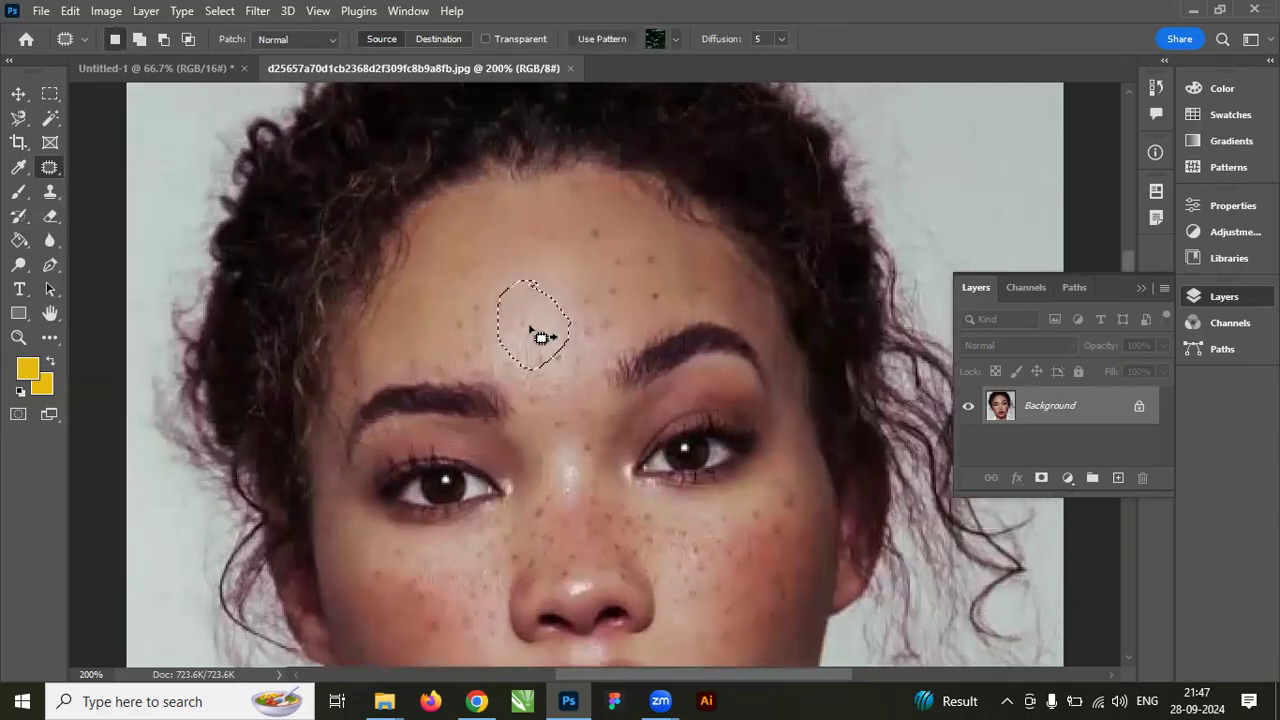
{"action": "key", "text": "ctrl+plus"}
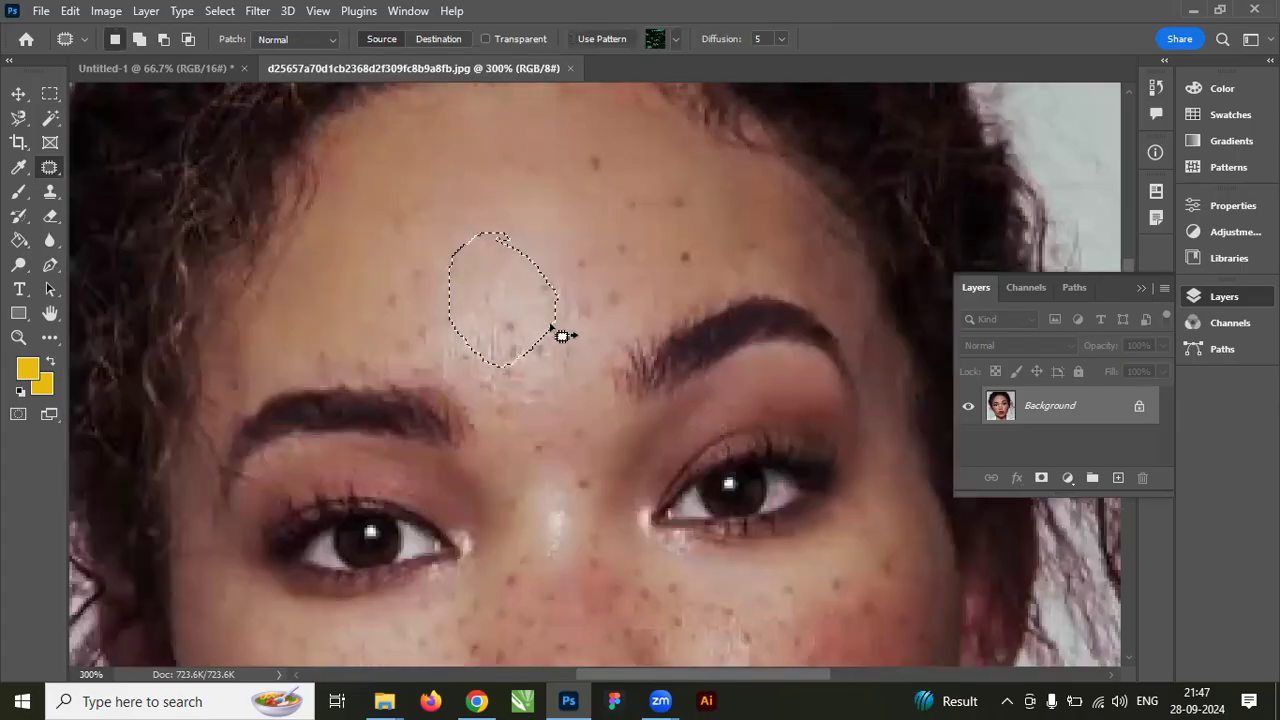
{"action": "scroll", "coordinate": [560, 305], "scroll_direction": "up", "scroll_amount": 3}
{"action": "left_click_drag", "start_coordinate": [509, 397], "coordinate": [466, 281]}
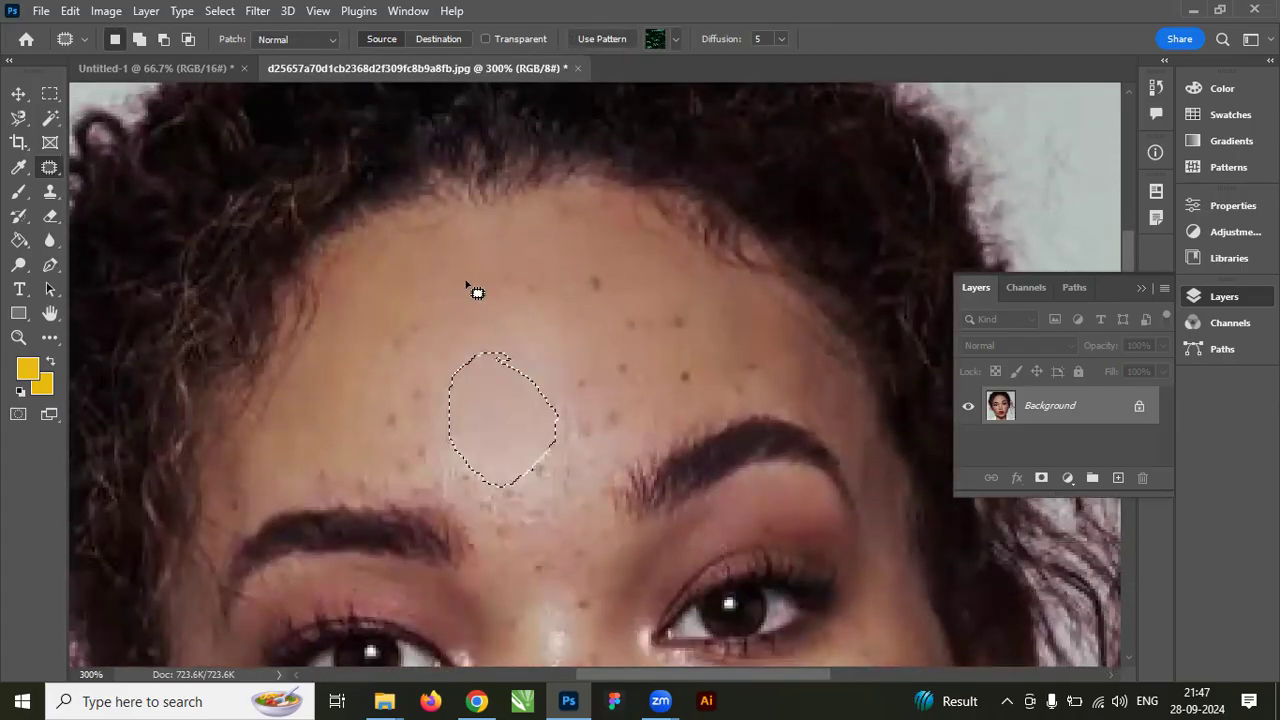
Outline the freckled image-left cheek beside the nose and patch it with smooth skin from the lower cheek.
{"action": "scroll", "coordinate": [521, 343], "scroll_direction": "down", "scroll_amount": 6}
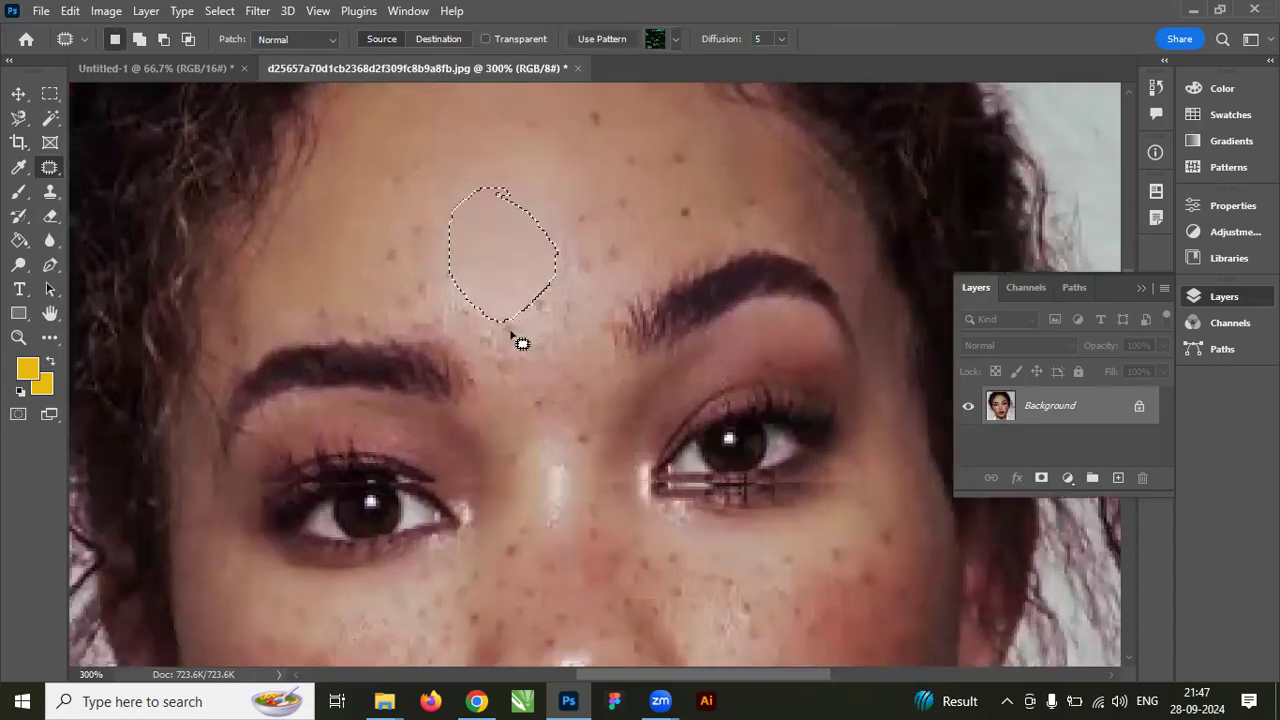
{"action": "scroll", "coordinate": [521, 343], "scroll_direction": "down", "scroll_amount": 8}
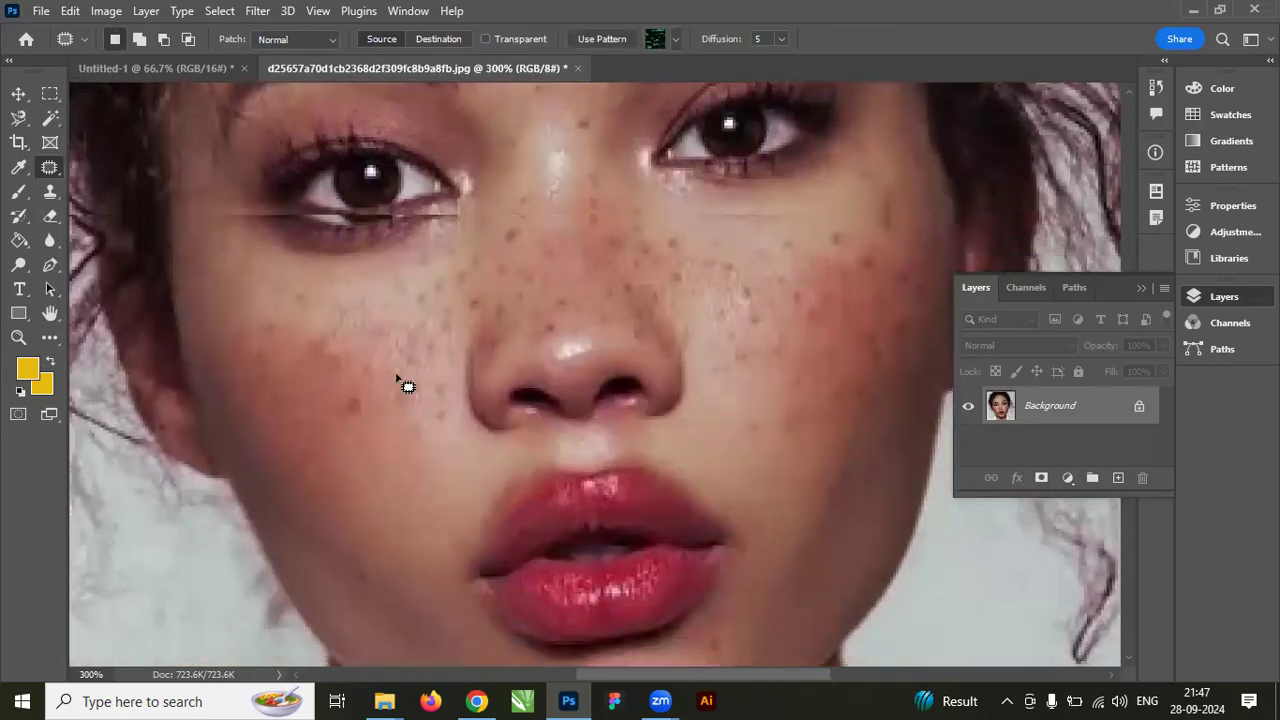
{"action": "scroll", "coordinate": [378, 352], "scroll_direction": "down", "scroll_amount": 4}
{"action": "scroll", "coordinate": [400, 410], "scroll_direction": "up", "scroll_amount": 3}
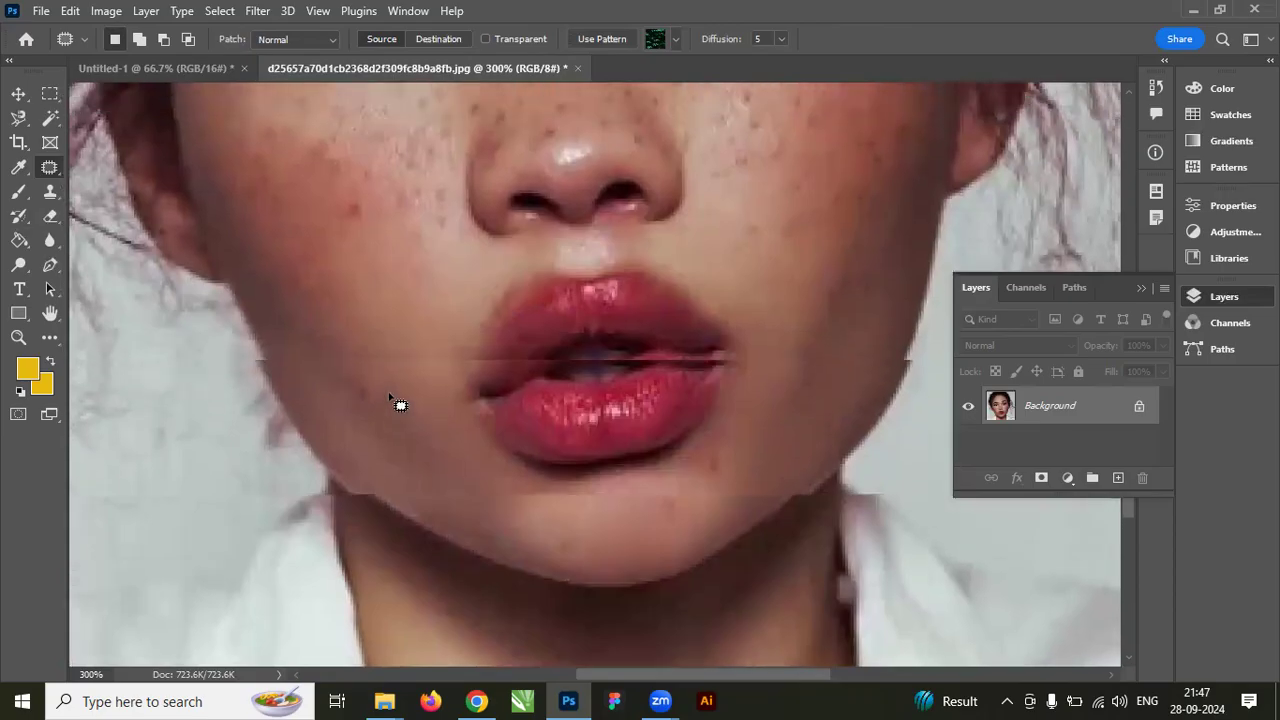
{"action": "scroll", "coordinate": [380, 370], "scroll_direction": "up", "scroll_amount": 2}
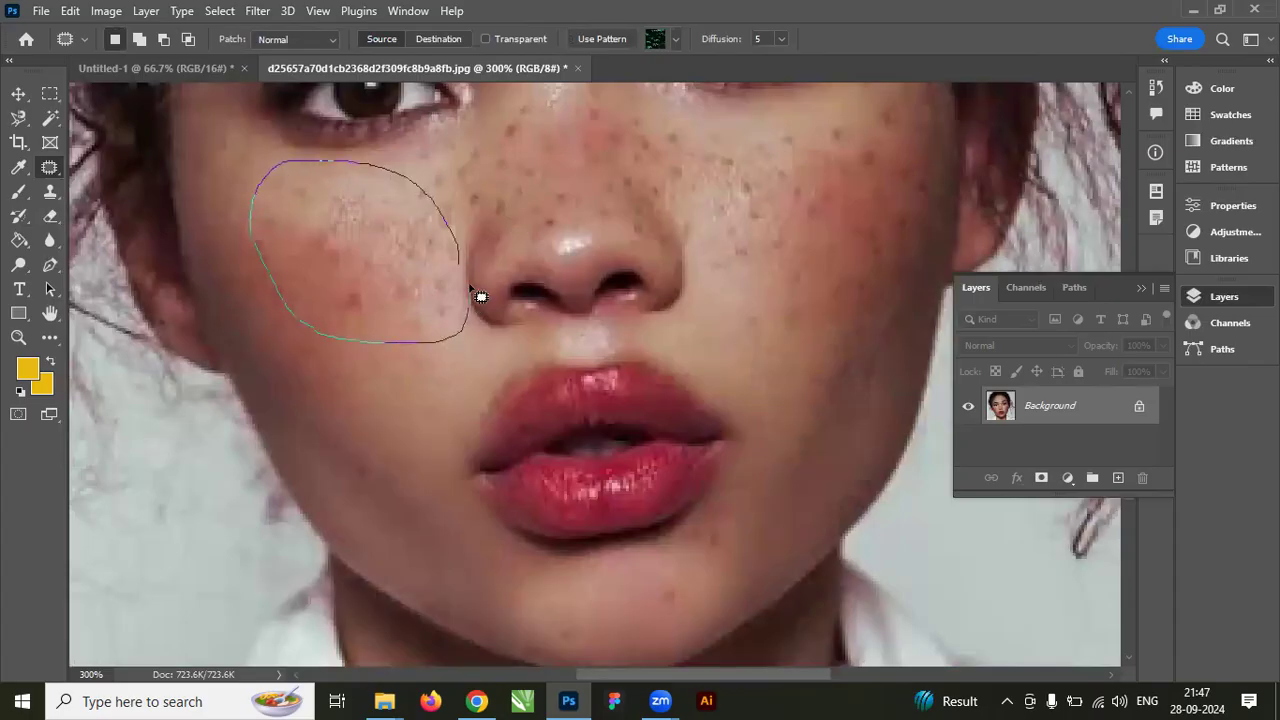
{"action": "left_click_drag", "start_coordinate": [470, 273], "coordinate": [470, 300]}
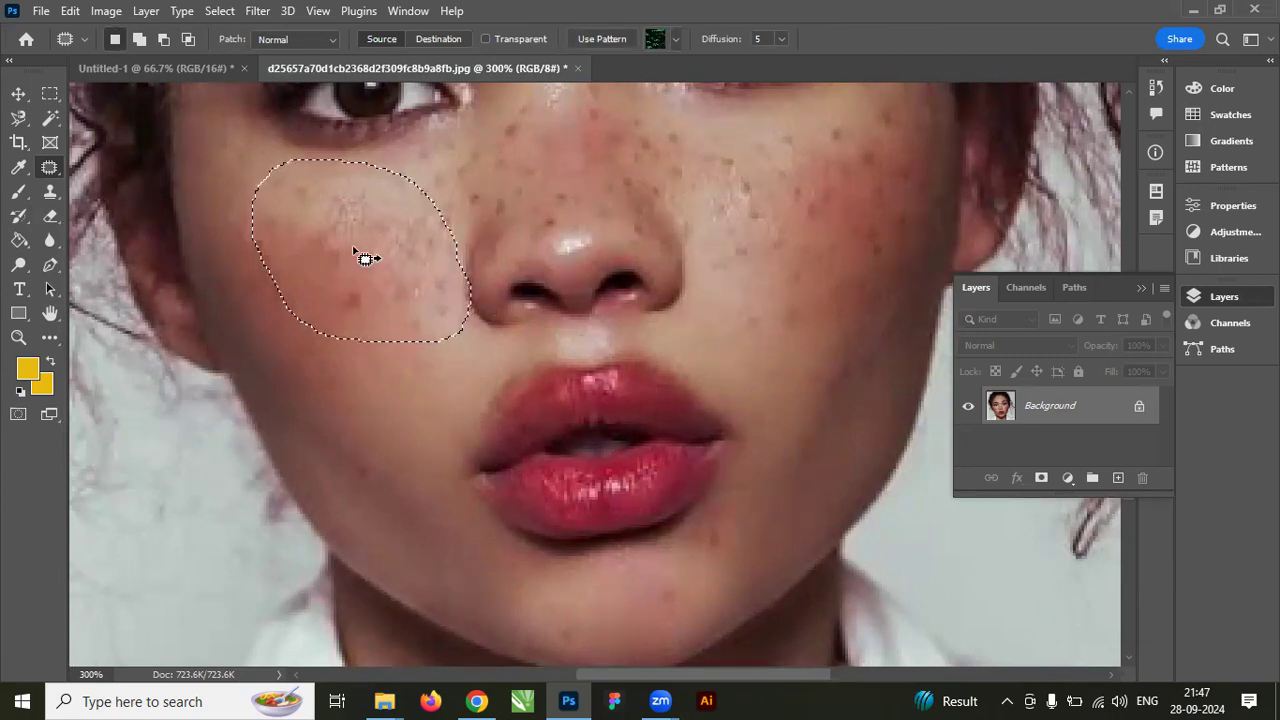
{"action": "left_click_drag", "start_coordinate": [352, 270], "coordinate": [358, 446]}
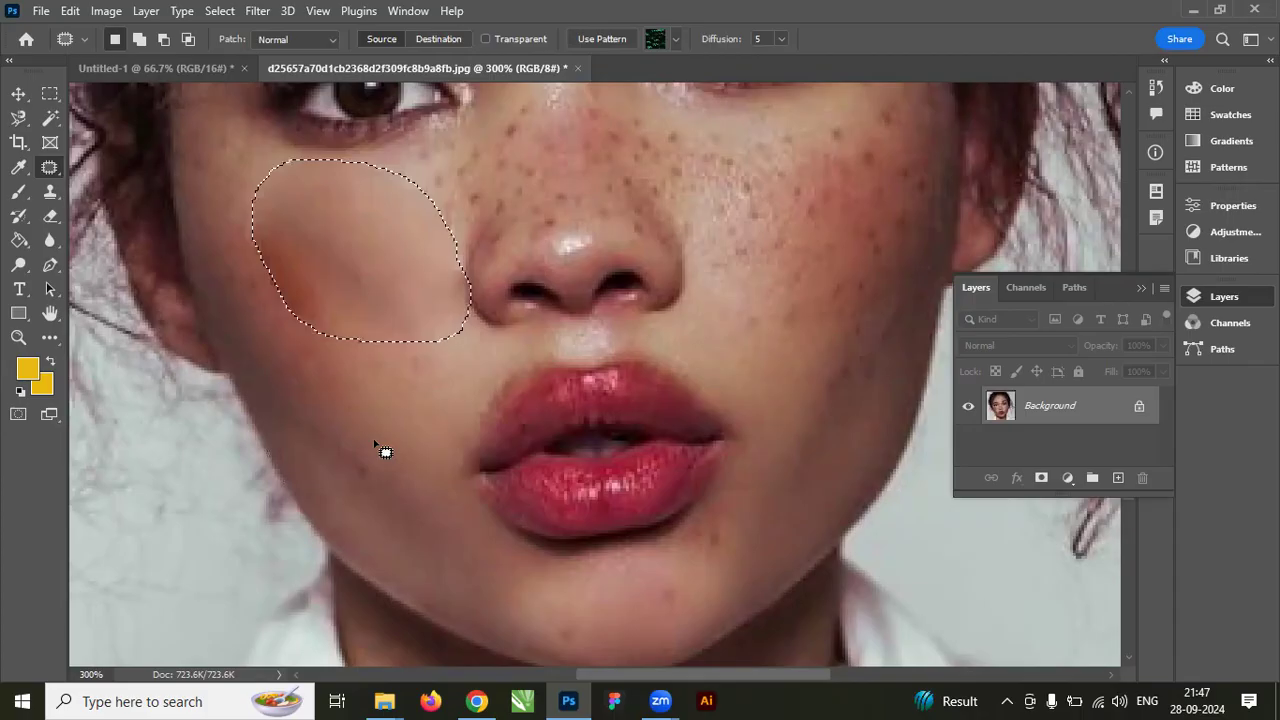
Patch the freckled inner part of the image-right cheek with clean skin from lower on the same cheek.
{"action": "scroll", "coordinate": [408, 320], "scroll_direction": "up", "scroll_amount": 3}
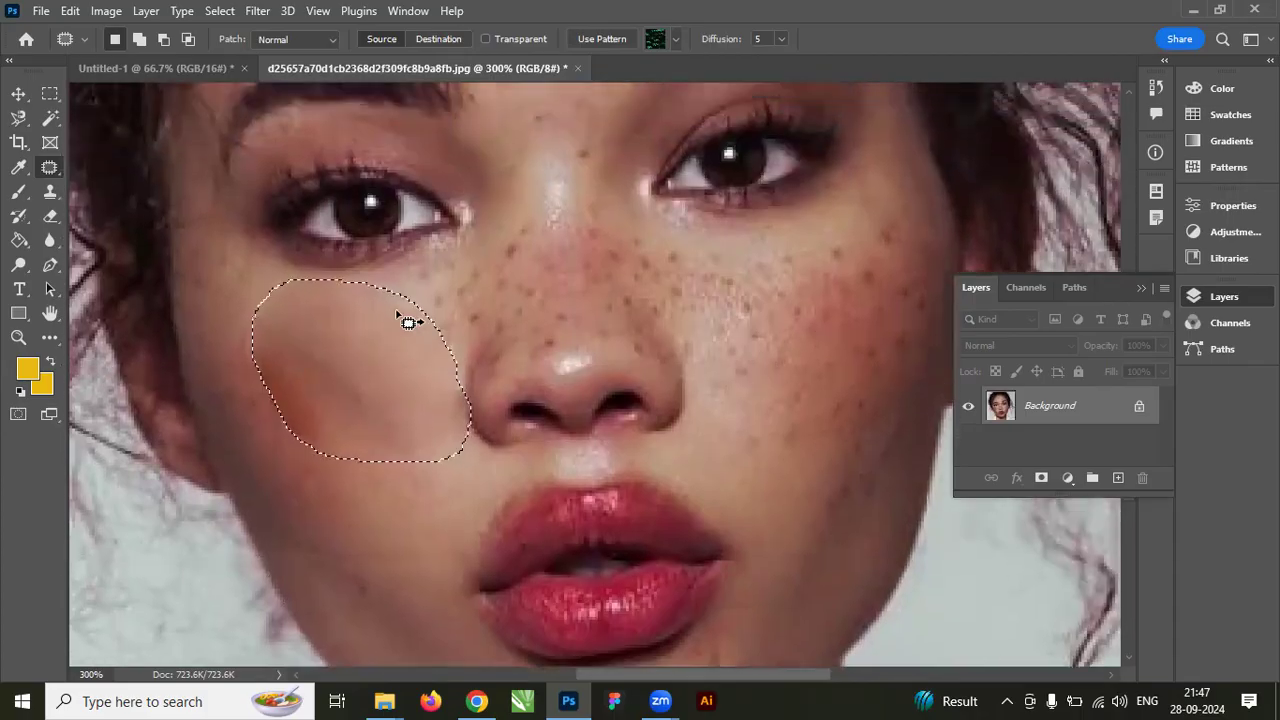
{"action": "mouse_move", "coordinate": [800, 352]}
{"action": "left_mouse_down"}
{"action": "mouse_move", "coordinate": [796, 294]}
{"action": "mouse_move", "coordinate": [718, 282]}
{"action": "left_mouse_up"}
{"action": "mouse_move", "coordinate": [813, 362]}
{"action": "left_mouse_down"}
{"action": "mouse_move", "coordinate": [750, 438]}
{"action": "mouse_move", "coordinate": [766, 526]}
{"action": "mouse_move", "coordinate": [788, 540]}
{"action": "left_mouse_up"}
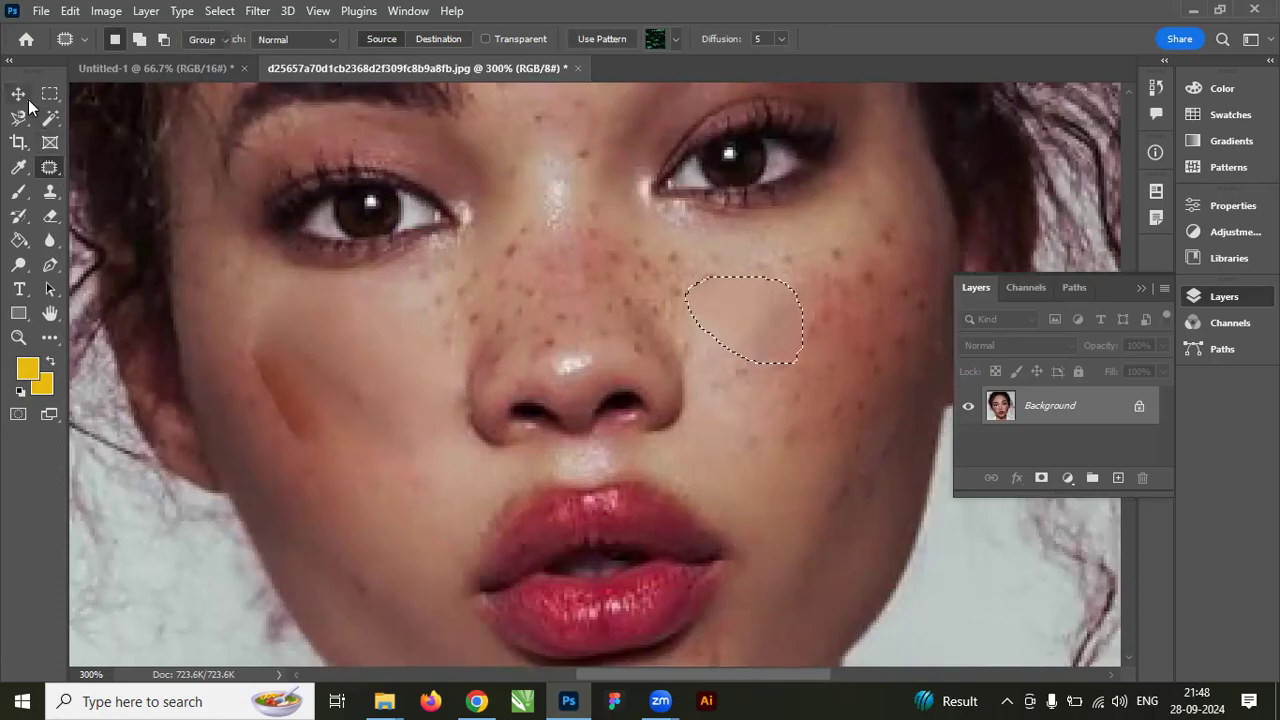
Convert the locked background to a normal layer with the Move tool and shift the portrait to the left.
{"action": "key", "text": "v"}
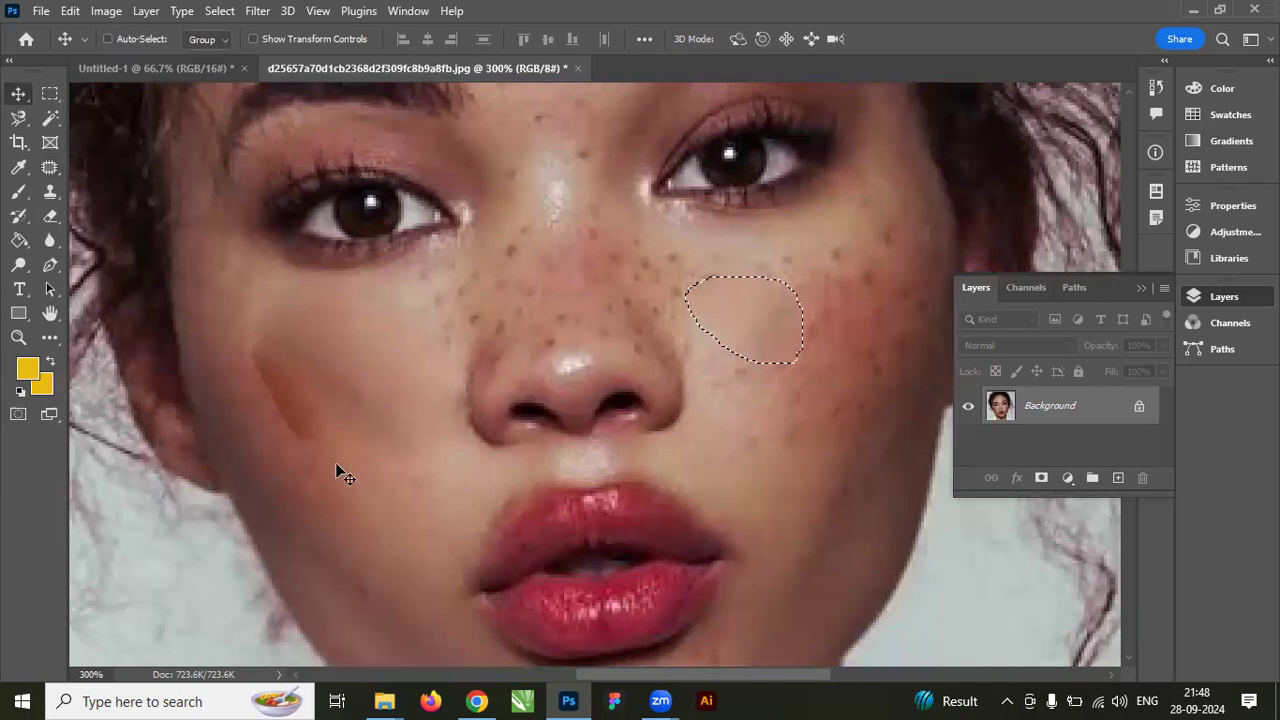
{"action": "left_click_drag", "start_coordinate": [350, 462], "coordinate": [358, 358]}
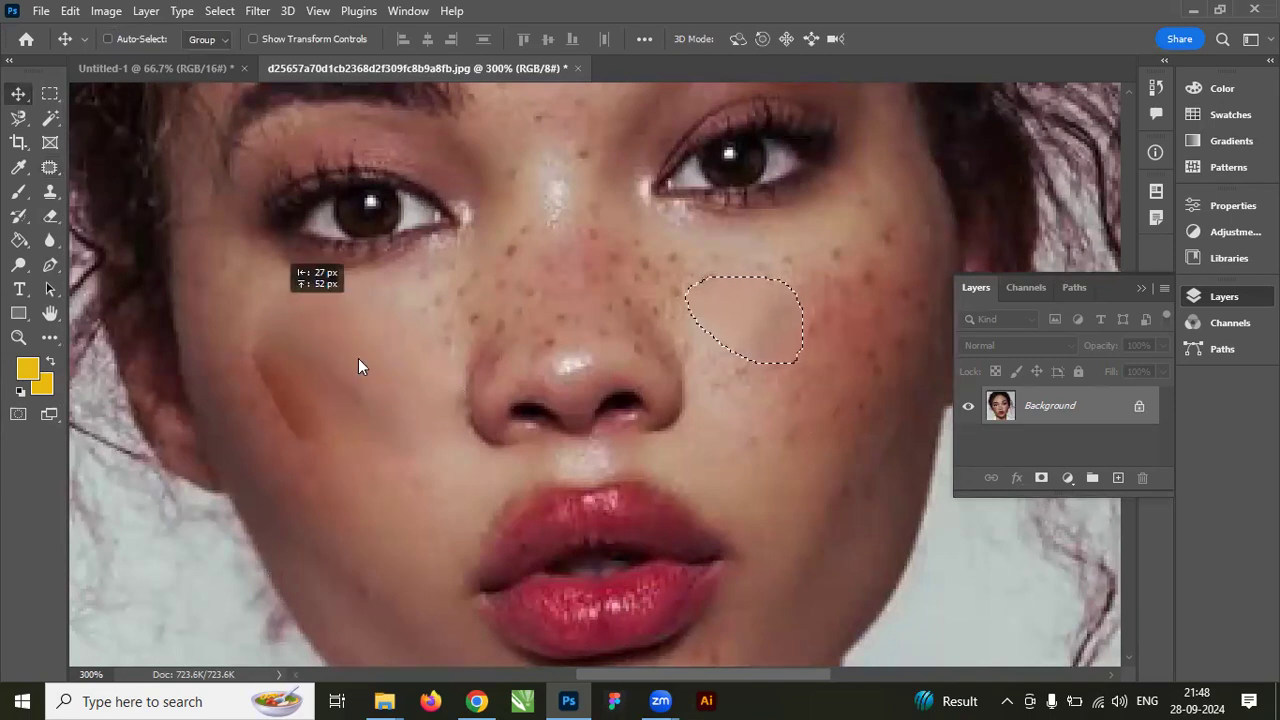
{"action": "left_click", "coordinate": [645, 322]}
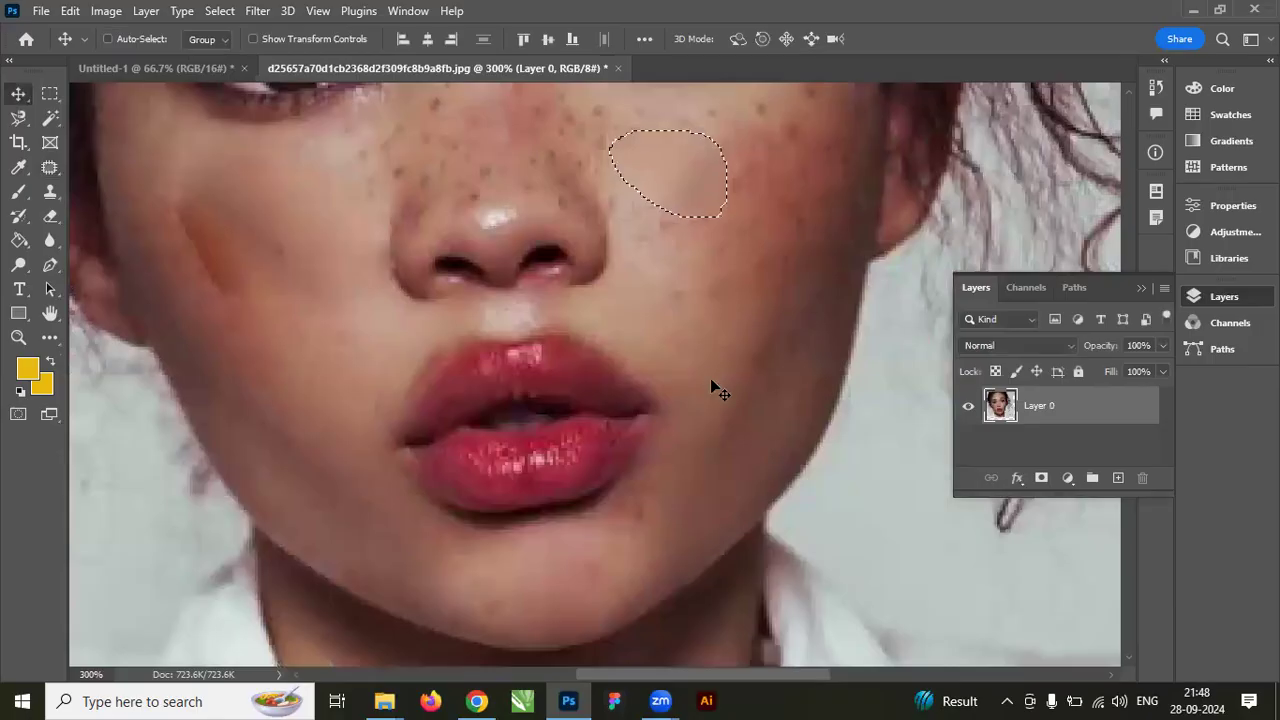
{"action": "scroll", "coordinate": [643, 377], "scroll_direction": "up", "scroll_amount": 3}
{"action": "mouse_move", "coordinate": [768, 310]}
{"action": "left_mouse_down"}
{"action": "mouse_move", "coordinate": [597, 346]}
{"action": "mouse_move", "coordinate": [710, 312]}
{"action": "mouse_move", "coordinate": [672, 292]}
{"action": "left_mouse_up"}
Try to patch small freckled areas on the image-right cheek with the Patch tool.
{"action": "left_click", "coordinate": [50, 167]}
{"action": "left_click_drag", "start_coordinate": [637, 392], "coordinate": [640, 531]}
{"action": "mouse_move", "coordinate": [640, 405]}
{"action": "left_mouse_down"}
{"action": "mouse_move", "coordinate": [571, 351]}
{"action": "mouse_move", "coordinate": [614, 391]}
{"action": "mouse_move", "coordinate": [674, 337]}
{"action": "mouse_move", "coordinate": [626, 397]}
{"action": "mouse_move", "coordinate": [608, 380]}
{"action": "mouse_move", "coordinate": [608, 466]}
{"action": "mouse_move", "coordinate": [655, 429]}
{"action": "left_mouse_up"}
{"action": "key", "text": "ctrl+d"}
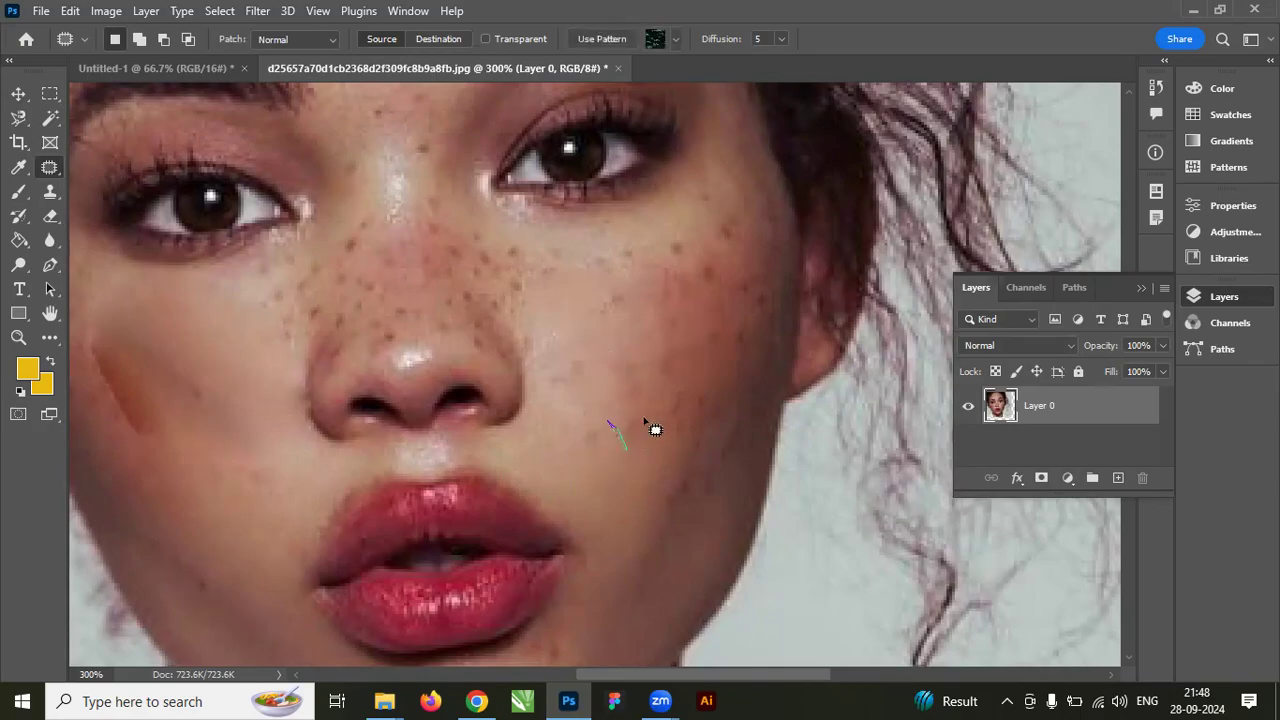
{"action": "mouse_move", "coordinate": [695, 320]}
{"action": "left_mouse_down"}
{"action": "mouse_move", "coordinate": [694, 280]}
{"action": "mouse_move", "coordinate": [606, 434]}
{"action": "left_mouse_up"}
{"action": "mouse_move", "coordinate": [649, 291]}
{"action": "left_mouse_down"}
{"action": "mouse_move", "coordinate": [734, 280]}
{"action": "mouse_move", "coordinate": [708, 249]}
{"action": "mouse_move", "coordinate": [657, 268]}
{"action": "left_mouse_up"}
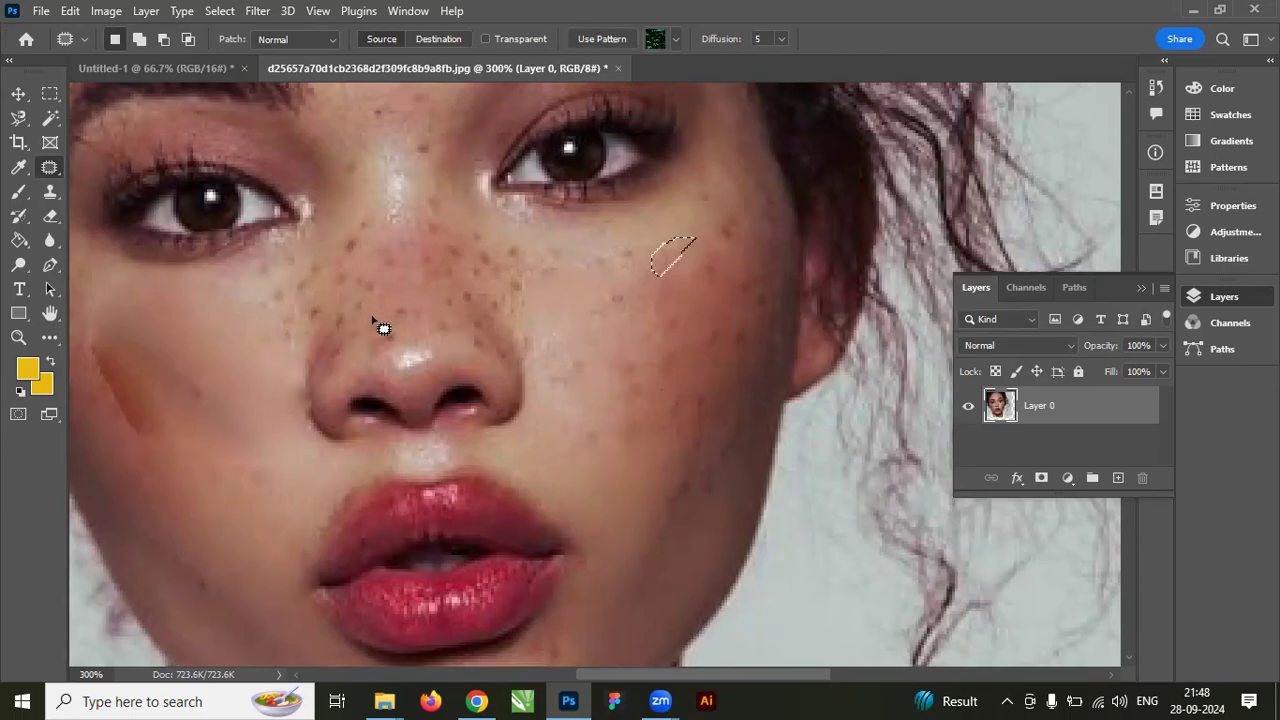
Patch the freckles on the image-left half of the nose with clean skin from beside the mouth, and deselect.
{"action": "left_click_drag", "start_coordinate": [397, 343], "coordinate": [399, 291]}
{"action": "left_click_drag", "start_coordinate": [400, 354], "coordinate": [401, 346]}
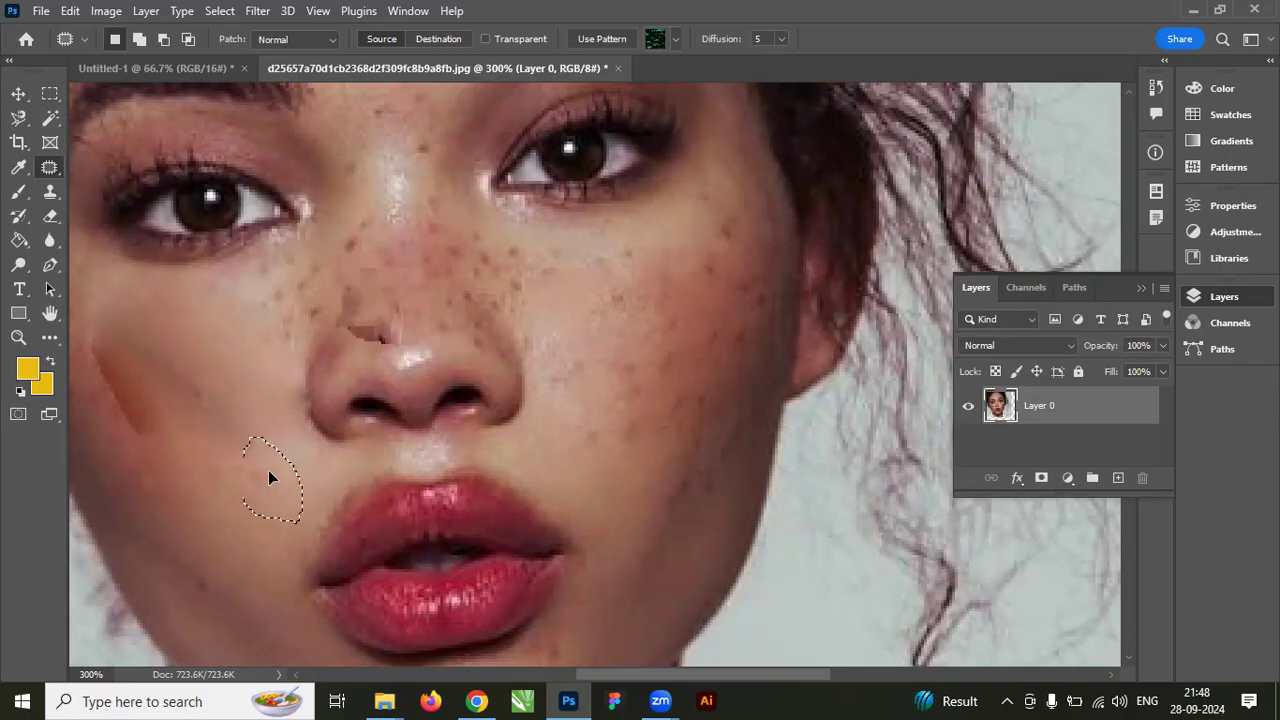
{"action": "left_click_drag", "start_coordinate": [268, 478], "coordinate": [268, 478]}
{"action": "key", "text": "ctrl+d"}
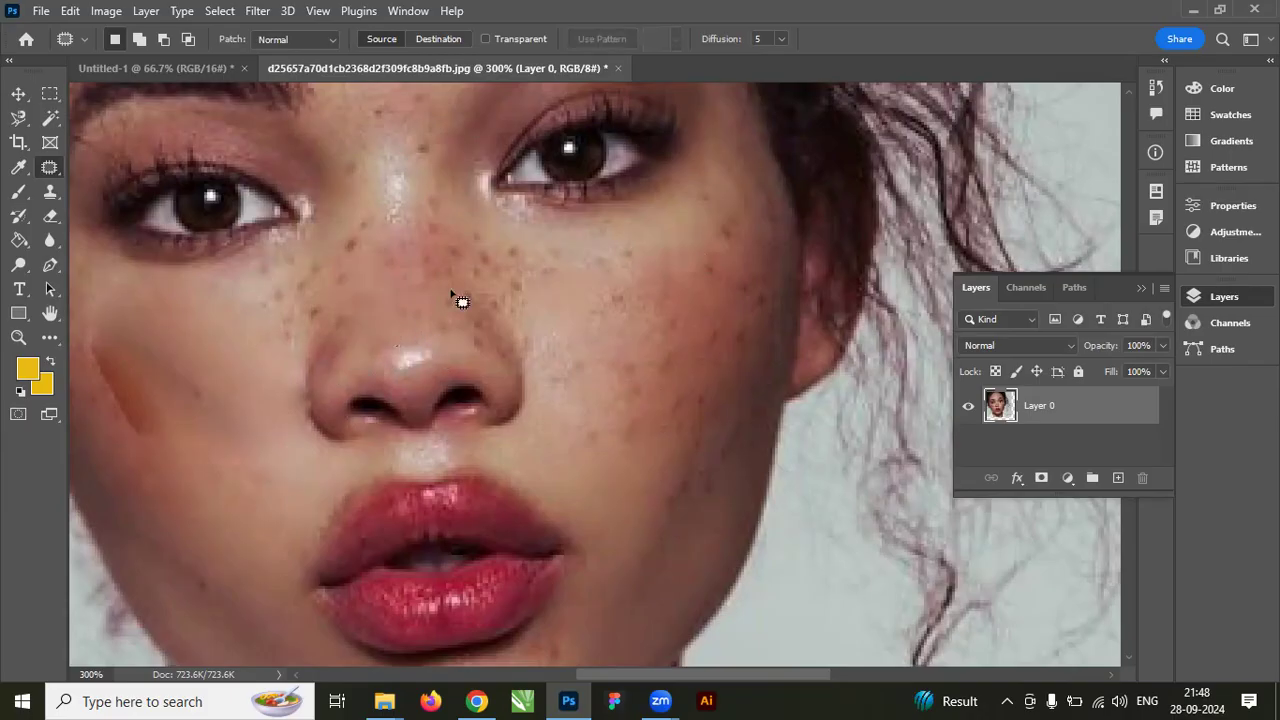
Patch the freckles on the image-right side of the nose and the middle of the forehead with clean skin, and deselect.
{"action": "mouse_move", "coordinate": [477, 289]}
{"action": "left_mouse_down"}
{"action": "mouse_move", "coordinate": [508, 291]}
{"action": "mouse_move", "coordinate": [500, 320]}
{"action": "mouse_move", "coordinate": [577, 503]}
{"action": "left_mouse_up"}
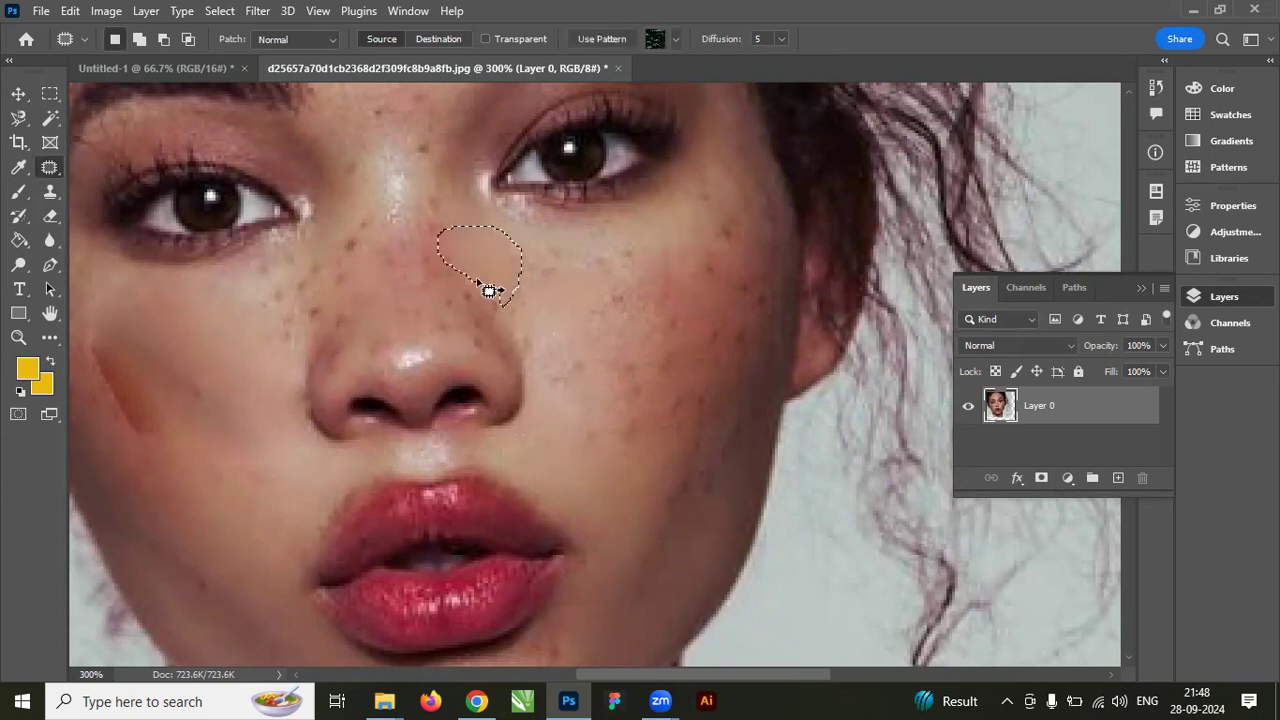
{"action": "key", "text": "ctrl+d"}
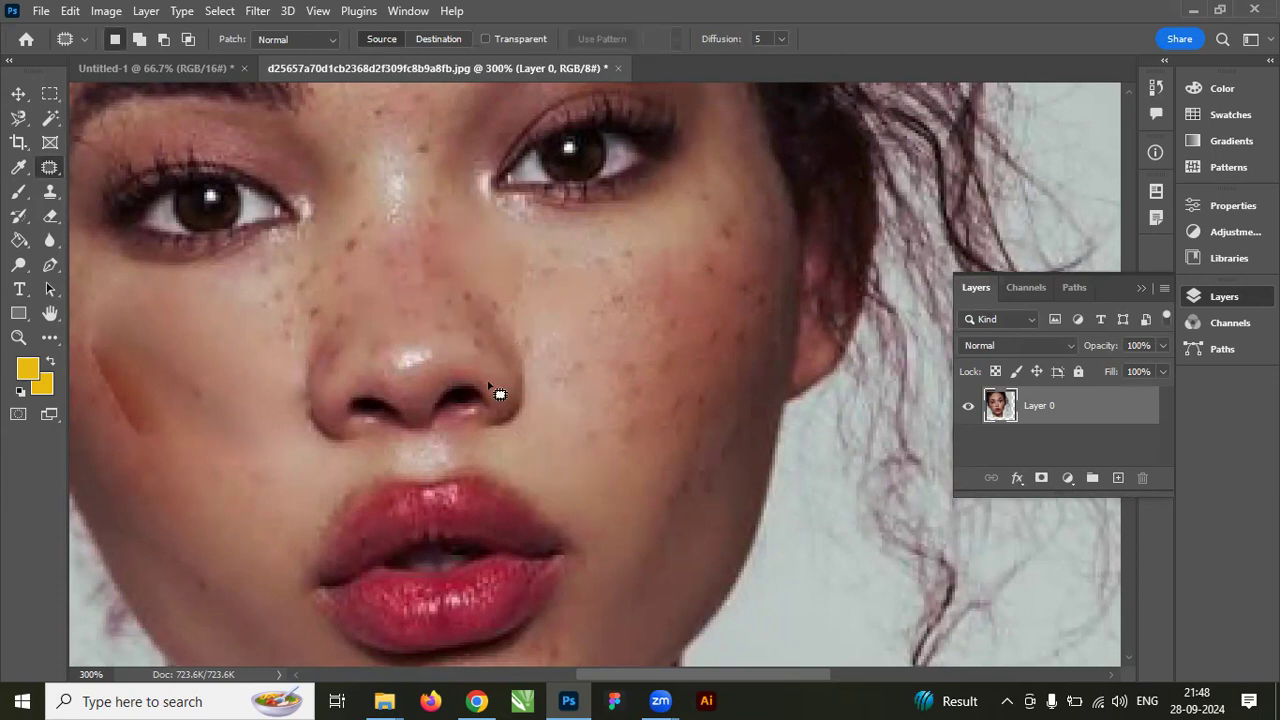
{"action": "scroll", "coordinate": [490, 385], "scroll_direction": "up", "scroll_amount": 5}
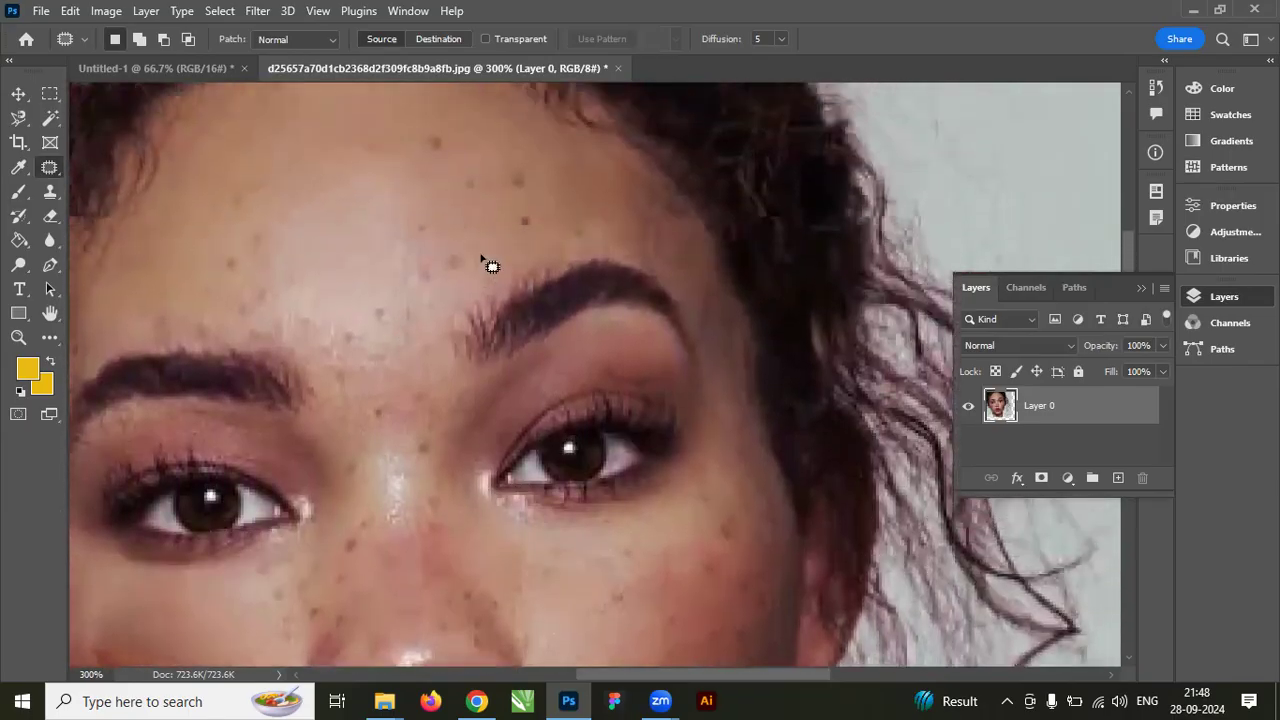
{"action": "scroll", "coordinate": [490, 265], "scroll_direction": "up", "scroll_amount": 2}
{"action": "mouse_move", "coordinate": [483, 203]}
{"action": "left_mouse_down"}
{"action": "mouse_move", "coordinate": [434, 366]}
{"action": "mouse_move", "coordinate": [503, 251]}
{"action": "mouse_move", "coordinate": [465, 240]}
{"action": "mouse_move", "coordinate": [285, 294]}
{"action": "left_mouse_up"}
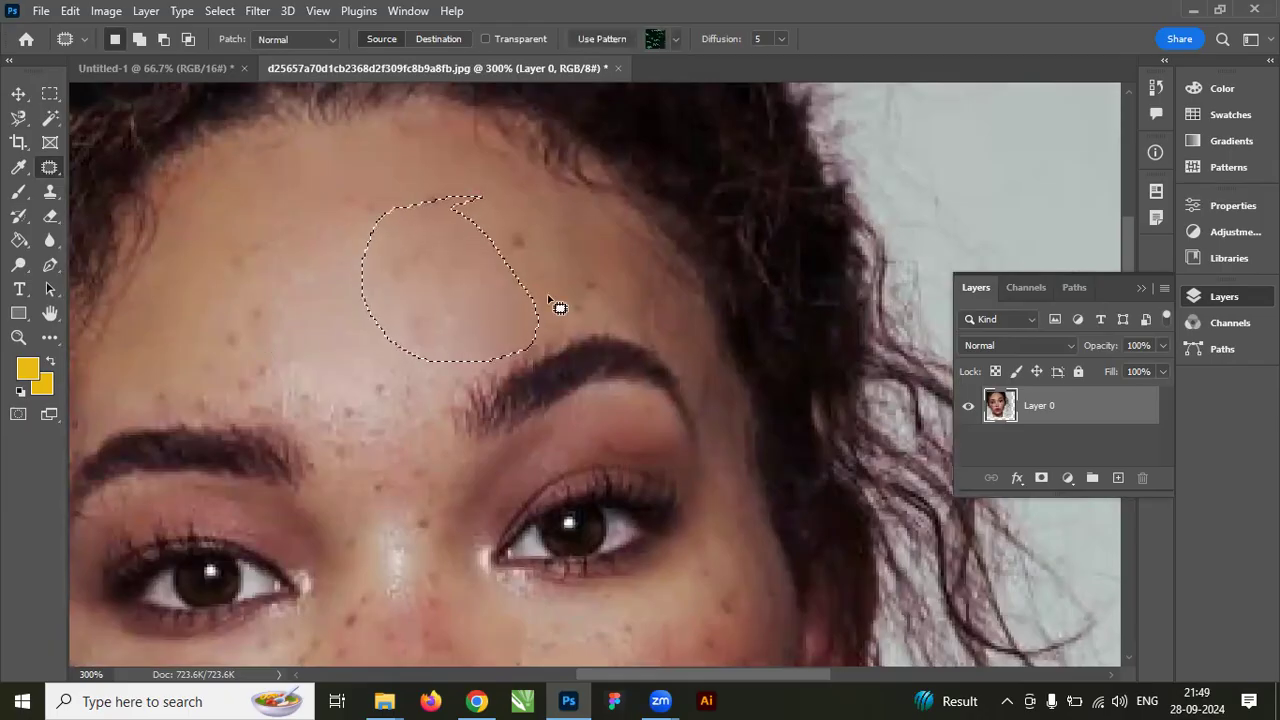
{"action": "key", "text": "ctrl+minus"}
{"action": "key", "text": "ctrl+minus"}
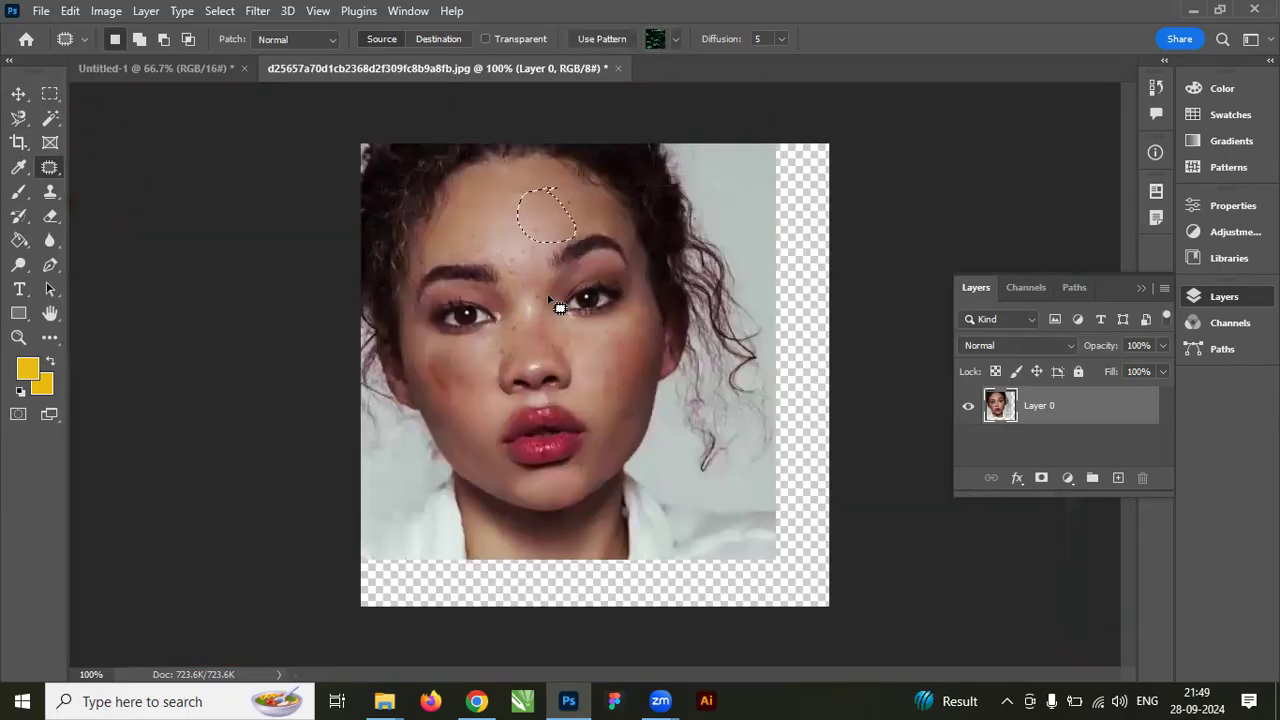
{"action": "key", "text": "ctrl+d"}
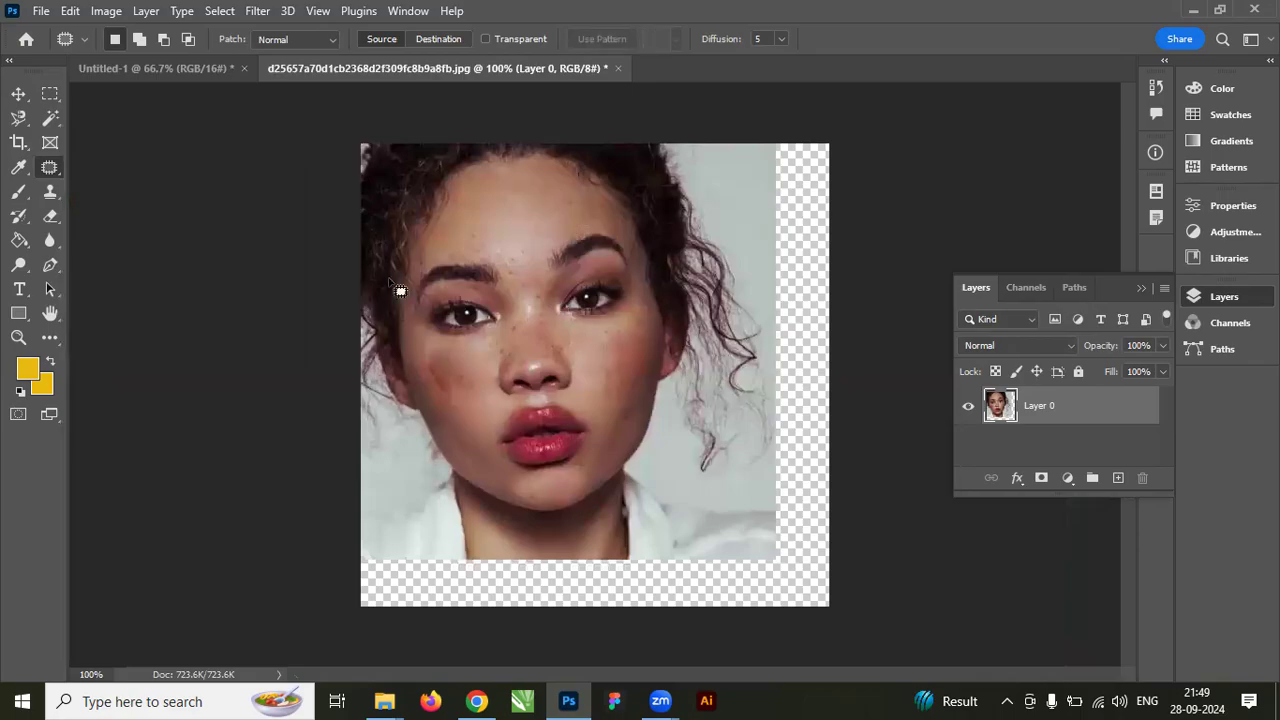
Shift the portrait back toward the lower right of its canvas and close the document without saving.
{"action": "left_click", "coordinate": [16, 92]}
{"action": "left_click_drag", "start_coordinate": [480, 306], "coordinate": [545, 335]}
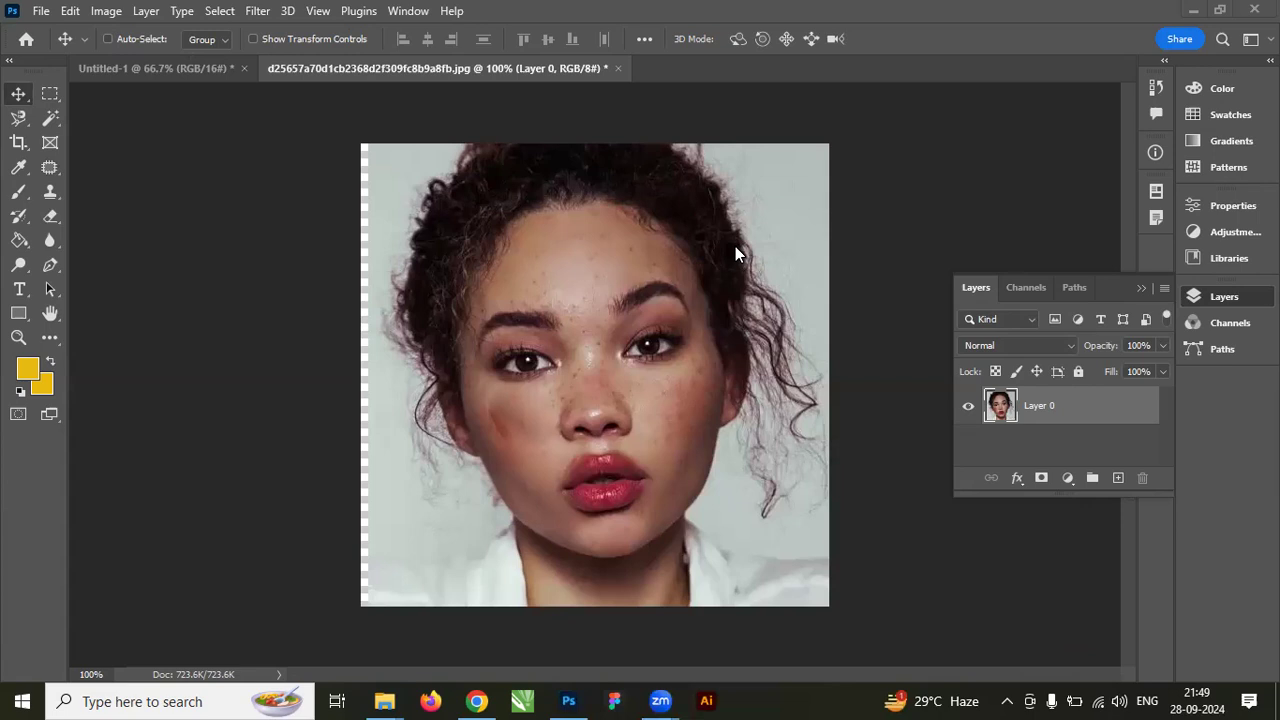
{"action": "left_click", "coordinate": [618, 68]}
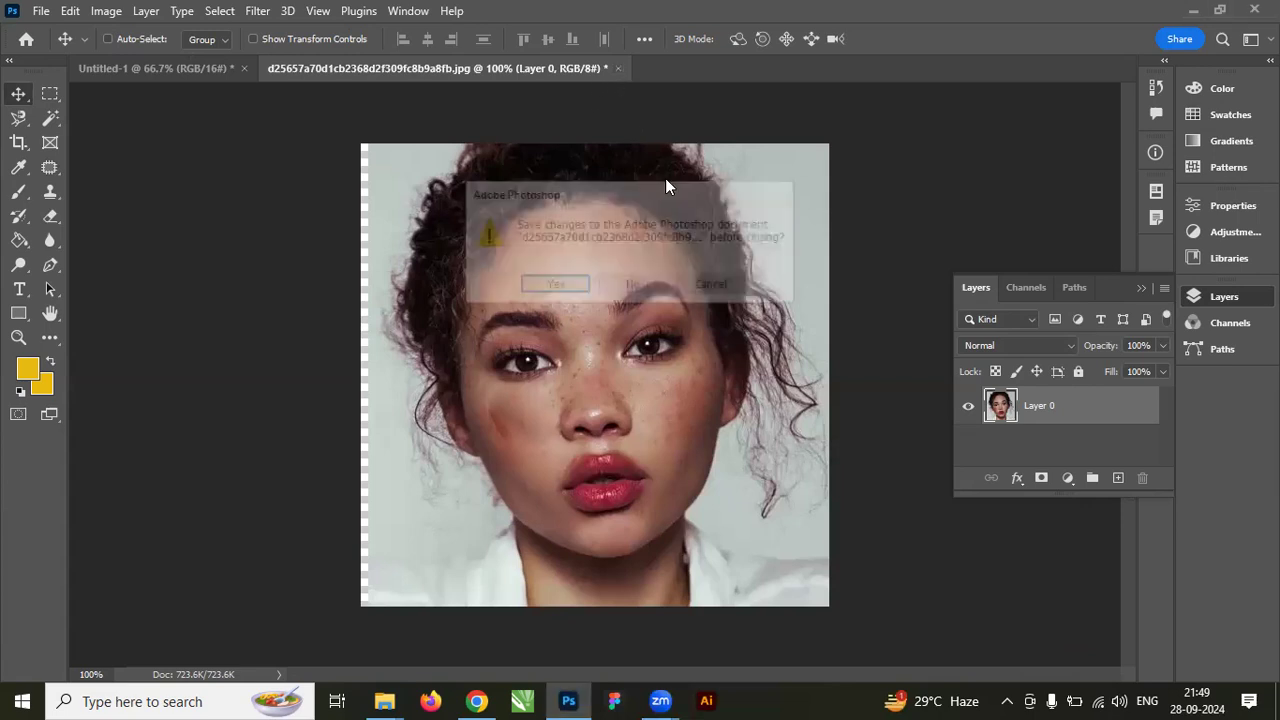
{"action": "left_click", "coordinate": [660, 285]}
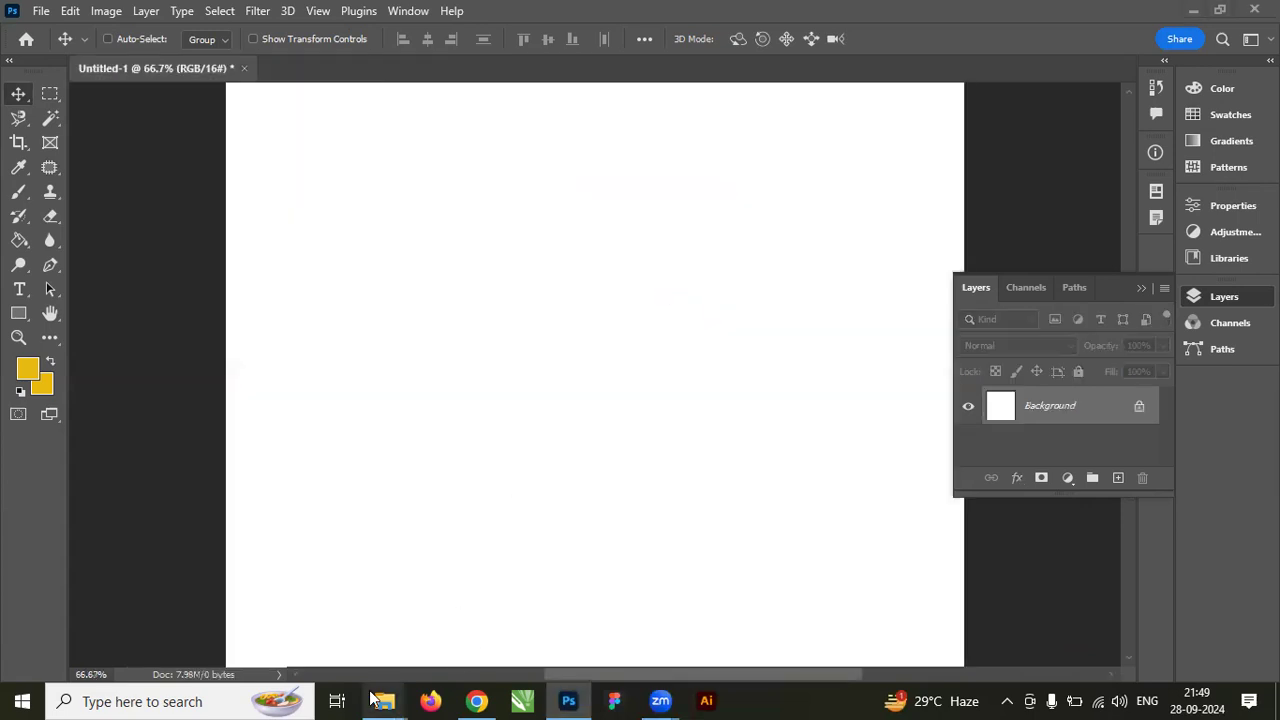
Reopen the original portrait d25657a70d1cb2368d2f309fc8b9a8fb.jpg from File Explorer as its own document.
{"action": "mouse_move", "coordinate": [384, 701]}
{"action": "left_click", "coordinate": [315, 630]}
{"action": "left_click_drag", "start_coordinate": [422, 443], "coordinate": [298, 68]}
{"action": "key", "text": "ctrl+plus"}
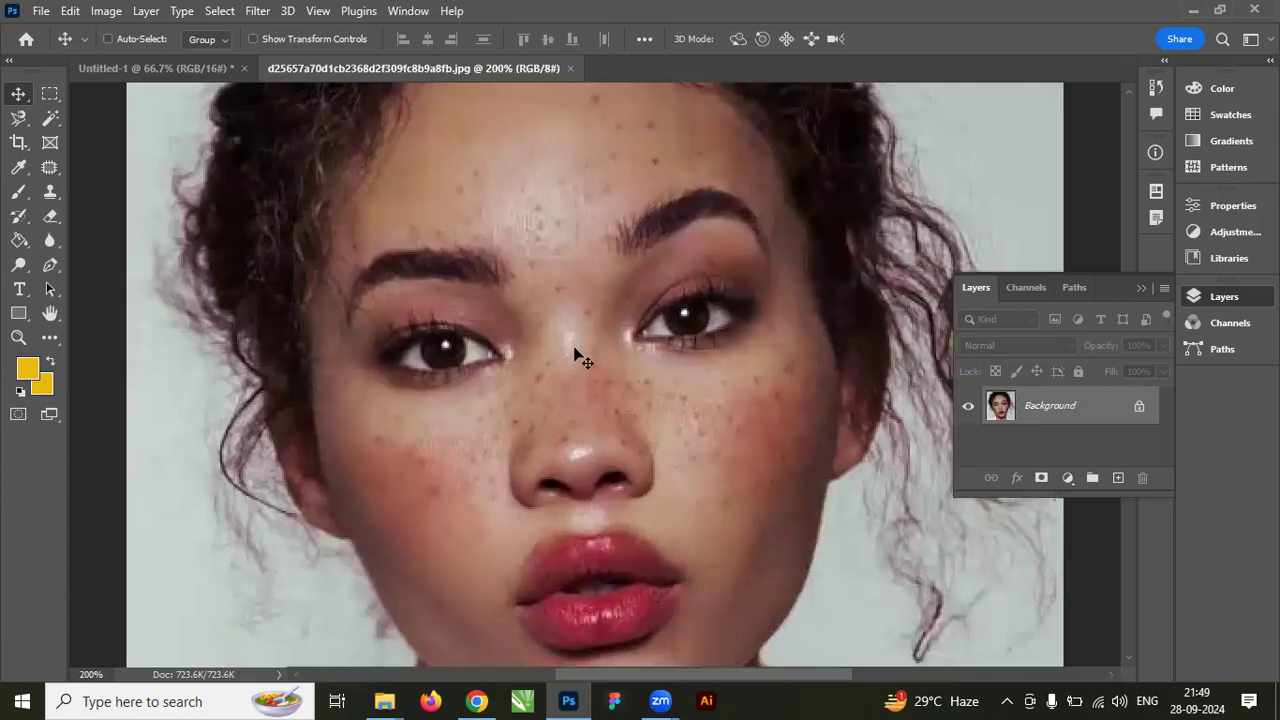
Outline a small freckled area in the middle of the forehead with the Content-Aware Move tool and move it.
{"action": "left_click", "coordinate": [51, 167]}
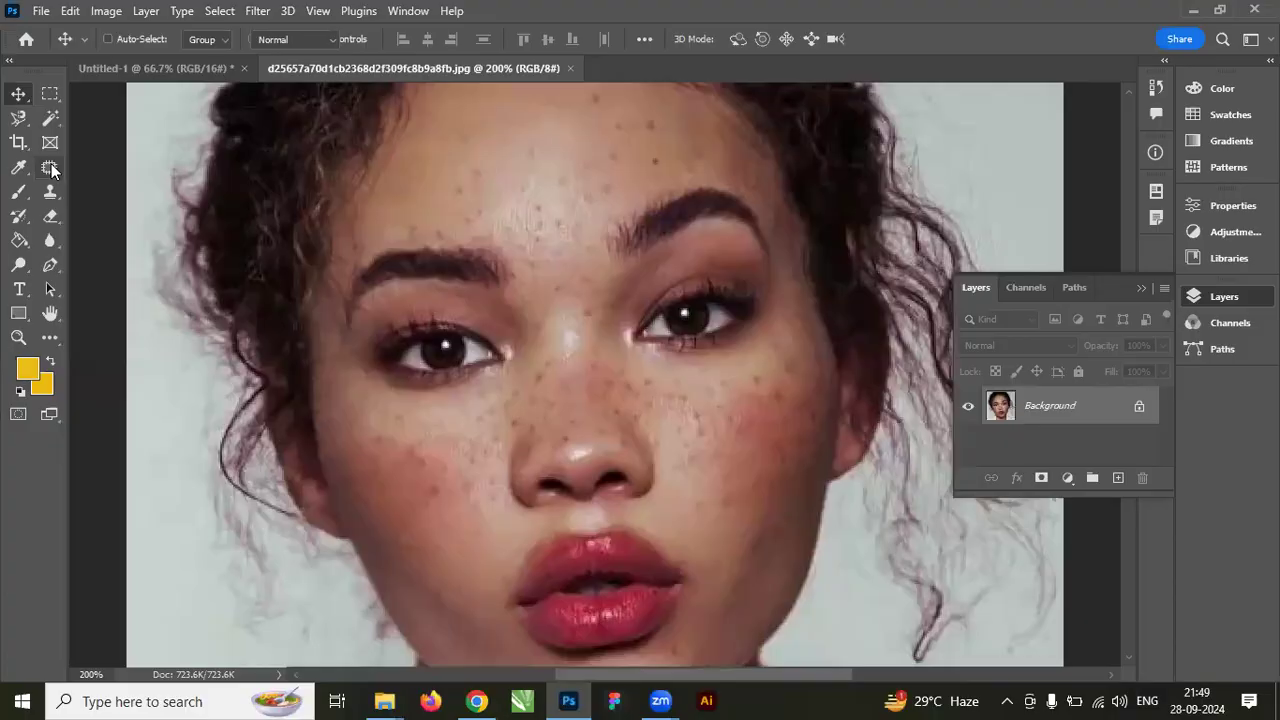
{"action": "right_click", "coordinate": [51, 167]}
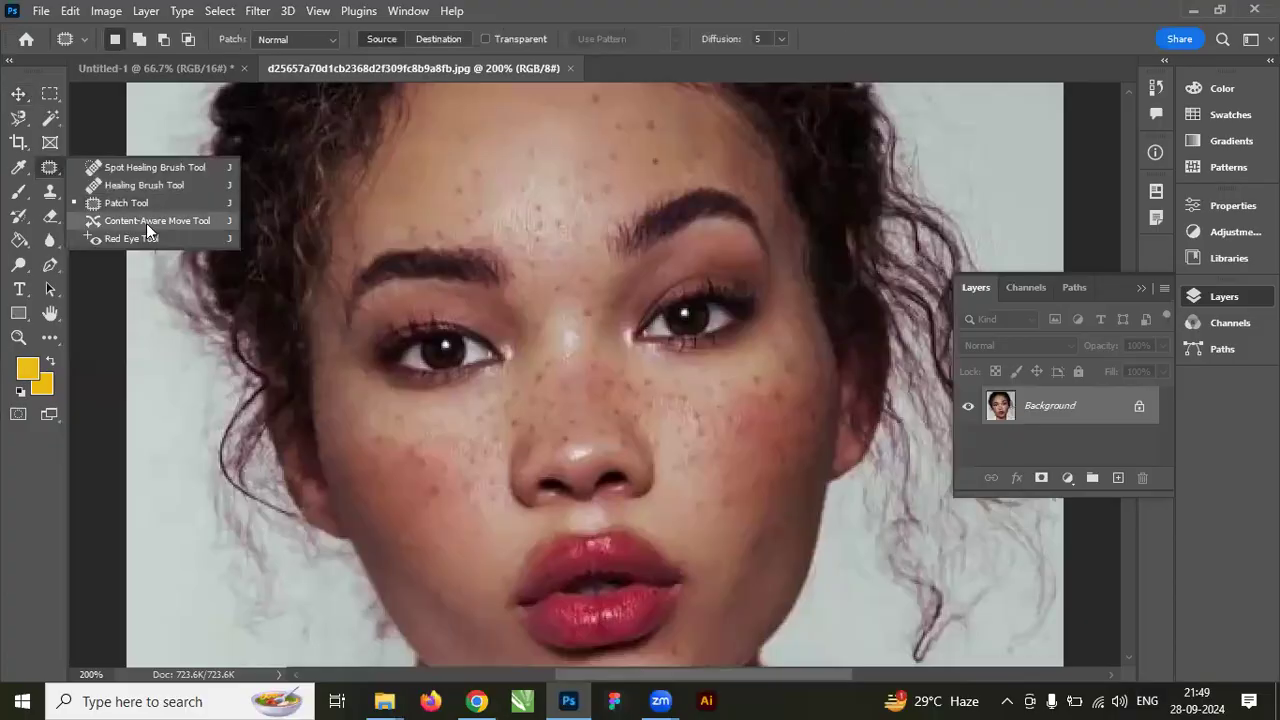
{"action": "left_click", "coordinate": [146, 221]}
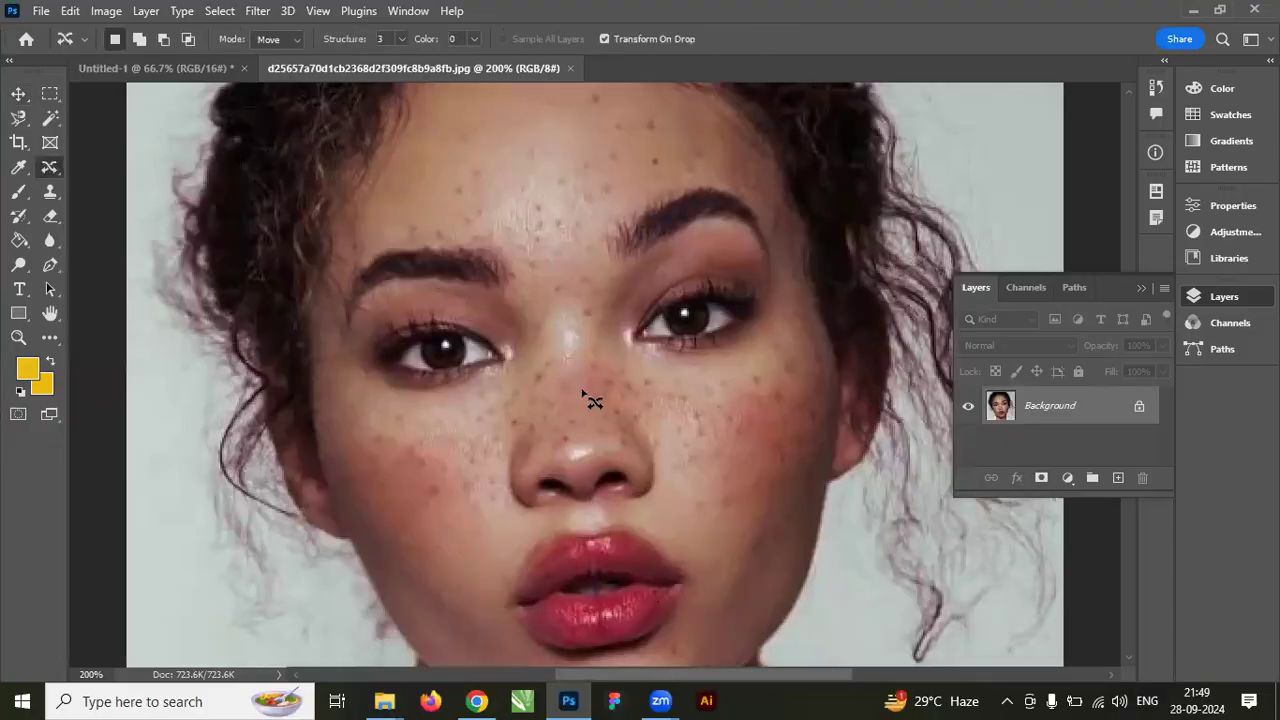
{"action": "mouse_move", "coordinate": [740, 432]}
{"action": "left_mouse_down"}
{"action": "mouse_move", "coordinate": [708, 478]}
{"action": "mouse_move", "coordinate": [723, 418]}
{"action": "mouse_move", "coordinate": [740, 568]}
{"action": "left_mouse_up"}
{"action": "left_click_drag", "start_coordinate": [698, 510], "coordinate": [690, 500]}
{"action": "left_click_drag", "start_coordinate": [523, 150], "coordinate": [510, 220]}
{"action": "left_click_drag", "start_coordinate": [530, 150], "coordinate": [535, 158]}
{"action": "scroll", "coordinate": [553, 190], "scroll_direction": "up", "scroll_amount": 5}
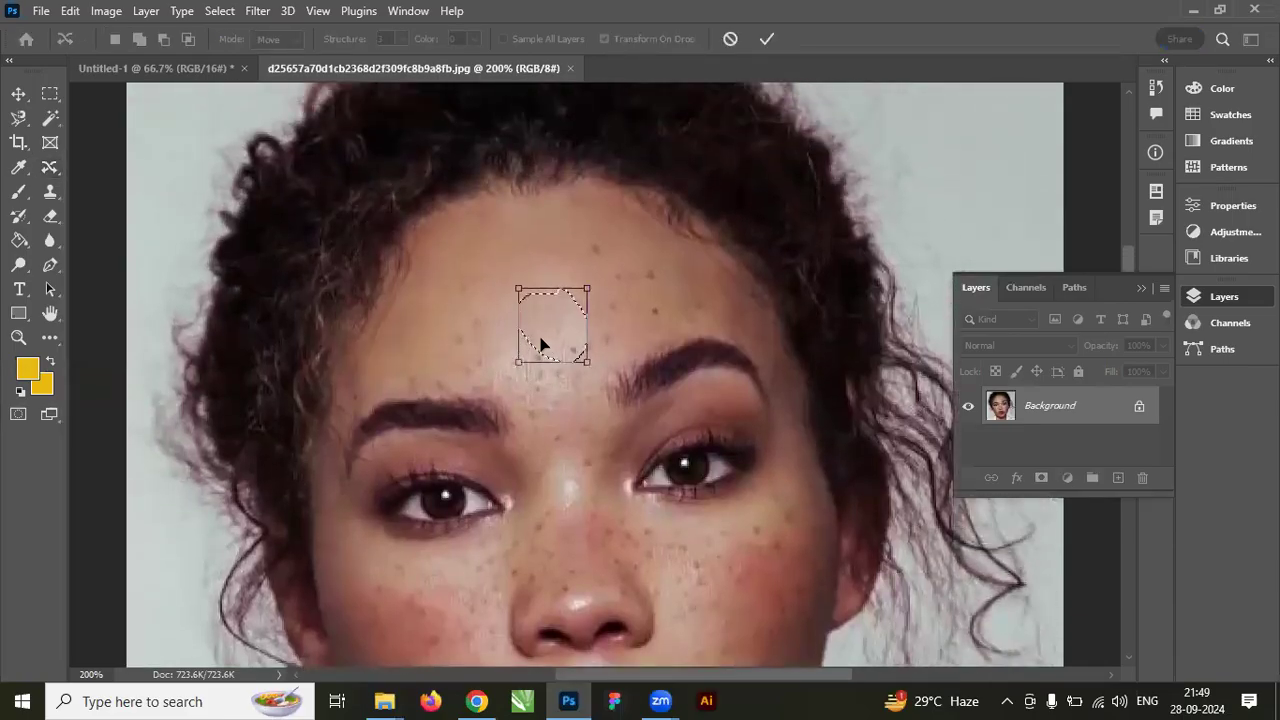
Try rotating and enlarging the floating forehead patch, and undo the transformations.
{"action": "left_click_drag", "start_coordinate": [571, 282], "coordinate": [521, 330]}
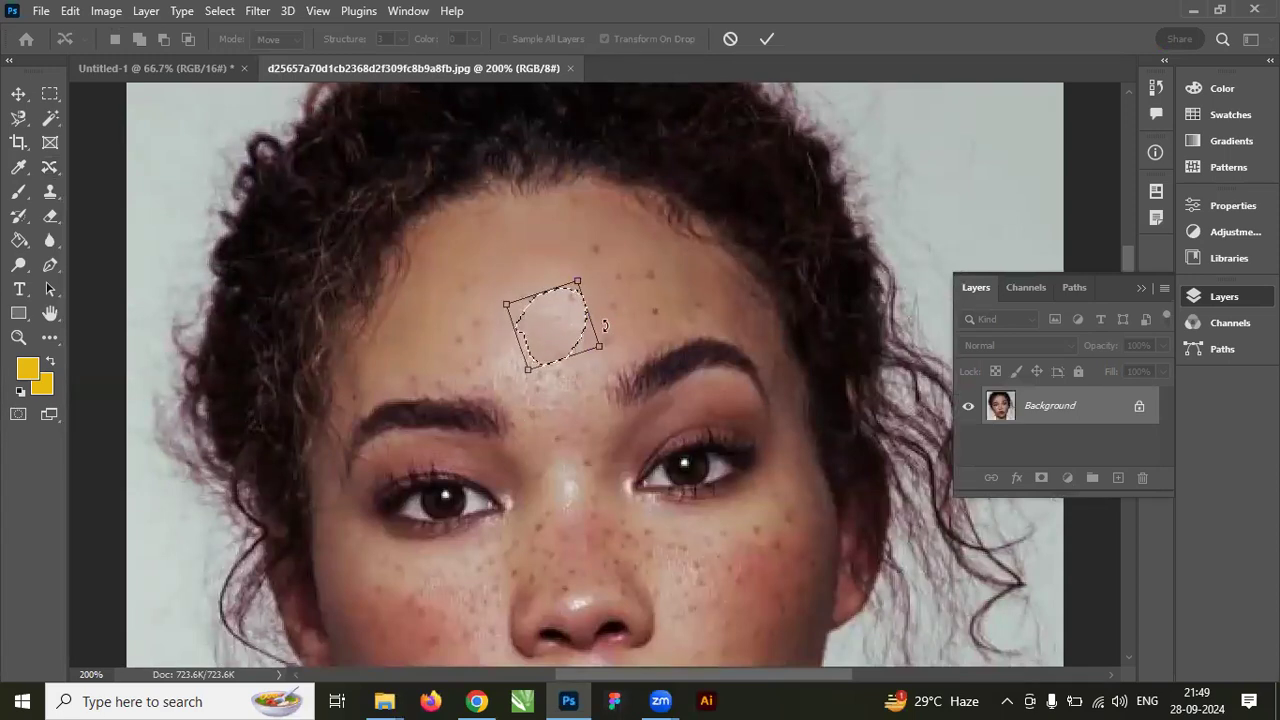
{"action": "mouse_move", "coordinate": [600, 347]}
{"action": "left_mouse_down"}
{"action": "mouse_move", "coordinate": [655, 362]}
{"action": "mouse_move", "coordinate": [580, 358]}
{"action": "left_mouse_up"}
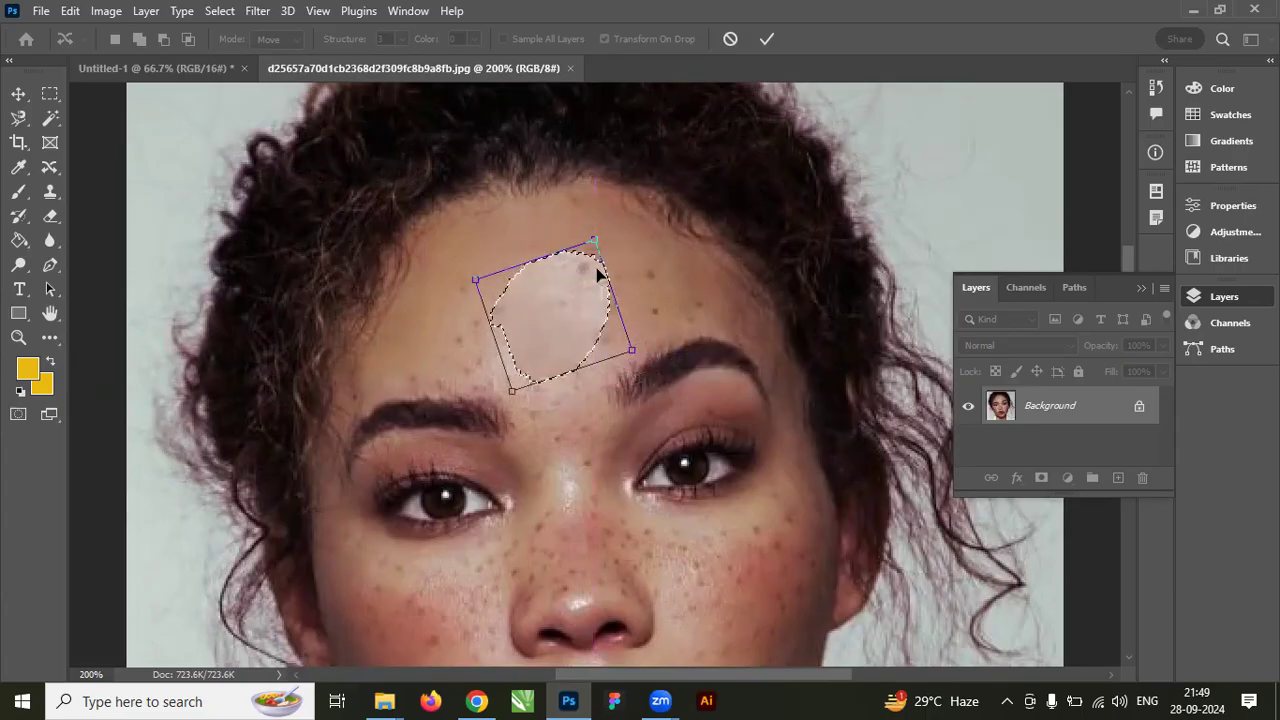
{"action": "left_click_drag", "start_coordinate": [594, 240], "coordinate": [577, 282]}
{"action": "key", "text": "ctrl+z"}
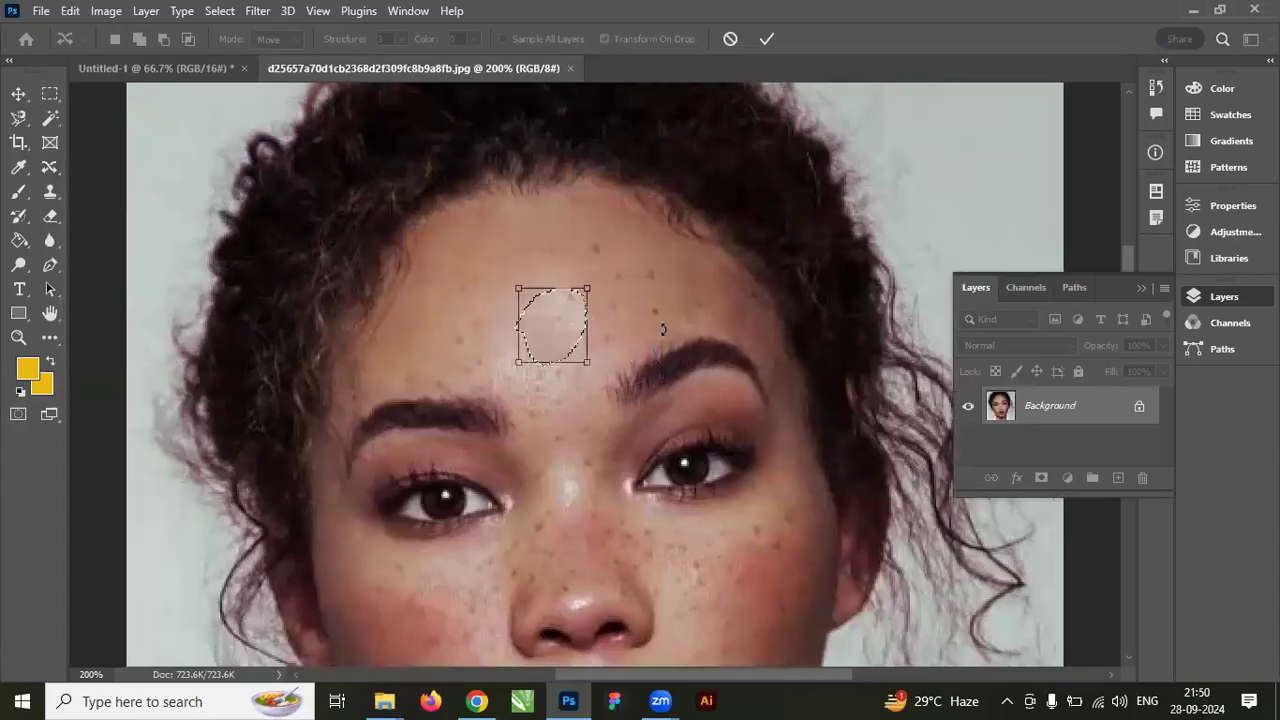
Place the floating patch on the image-left part of the forehead, apply the move and deselect.
{"action": "key", "text": "ctrl+z"}
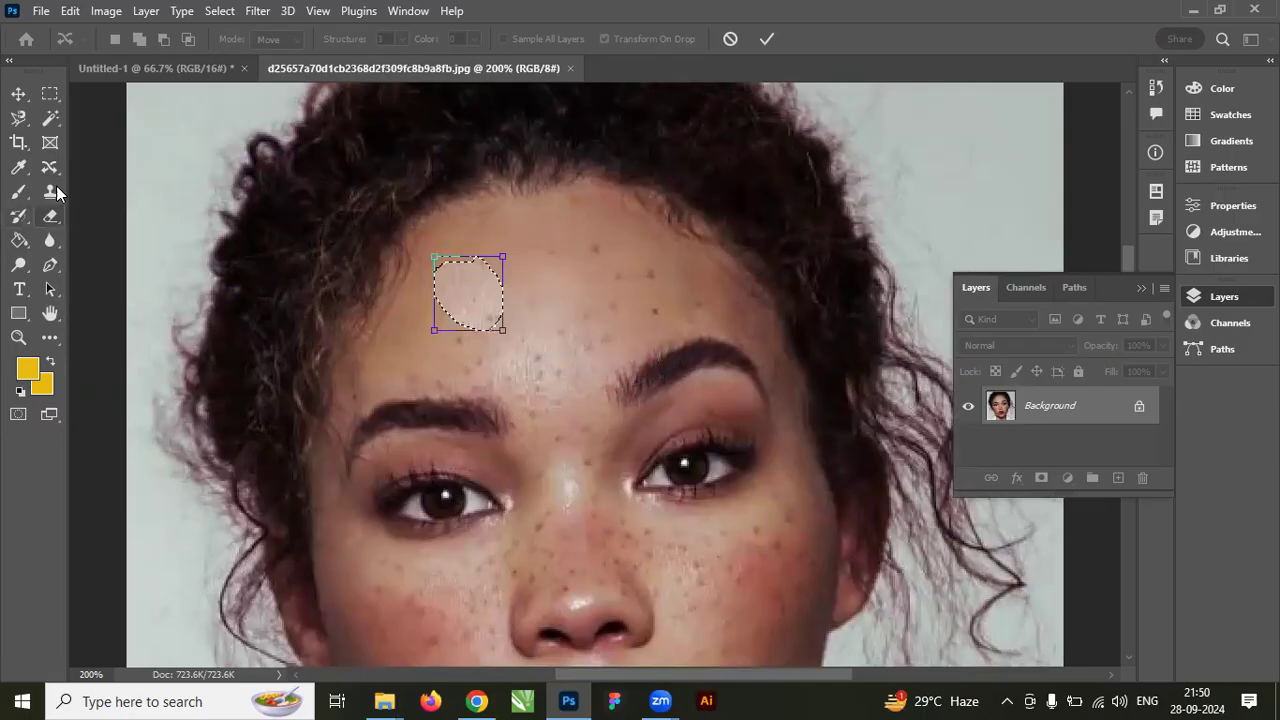
{"action": "key", "text": "Return"}
{"action": "key", "text": "ctrl+d"}
Try to move clean skin from the lower image-left cheek over the freckles above it with the Content-Aware Move tool.
{"action": "scroll", "coordinate": [417, 274], "scroll_direction": "down", "scroll_amount": 8}
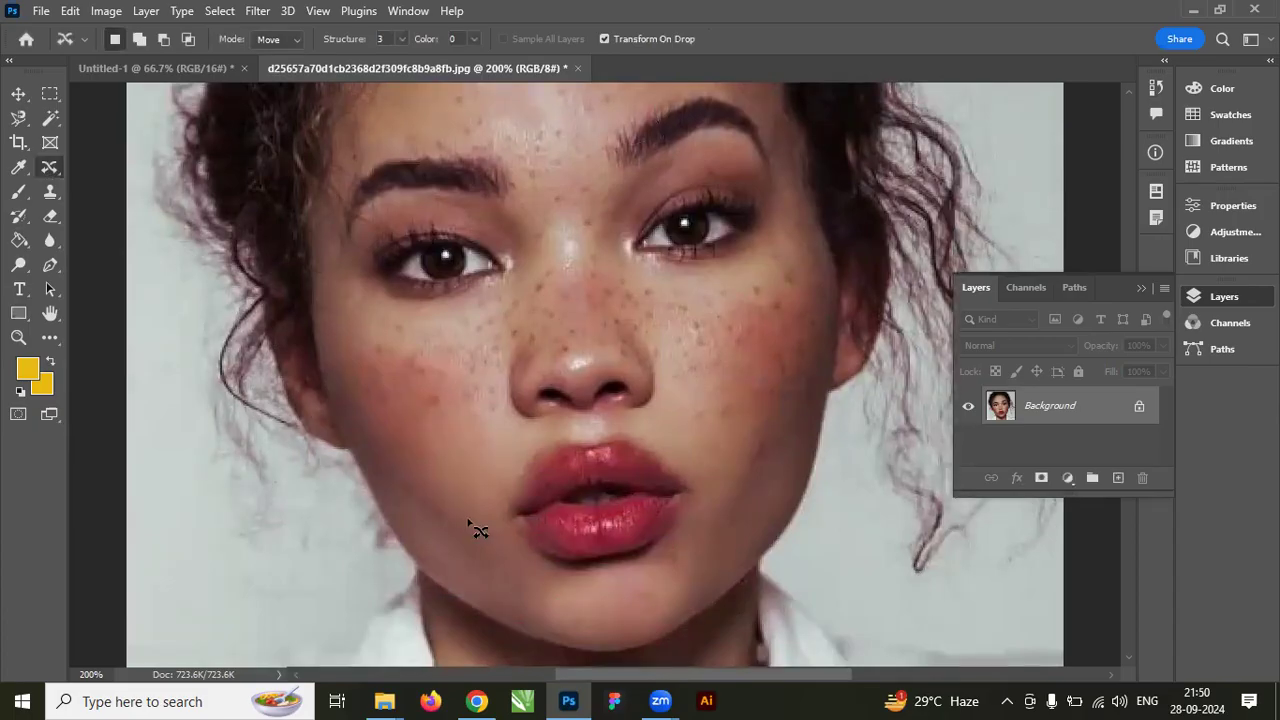
{"action": "mouse_move", "coordinate": [476, 484]}
{"action": "left_mouse_down"}
{"action": "mouse_move", "coordinate": [385, 465]}
{"action": "mouse_move", "coordinate": [396, 525]}
{"action": "mouse_move", "coordinate": [448, 555]}
{"action": "mouse_move", "coordinate": [457, 514]}
{"action": "left_mouse_up"}
{"action": "left_click_drag", "start_coordinate": [421, 462], "coordinate": [432, 340]}
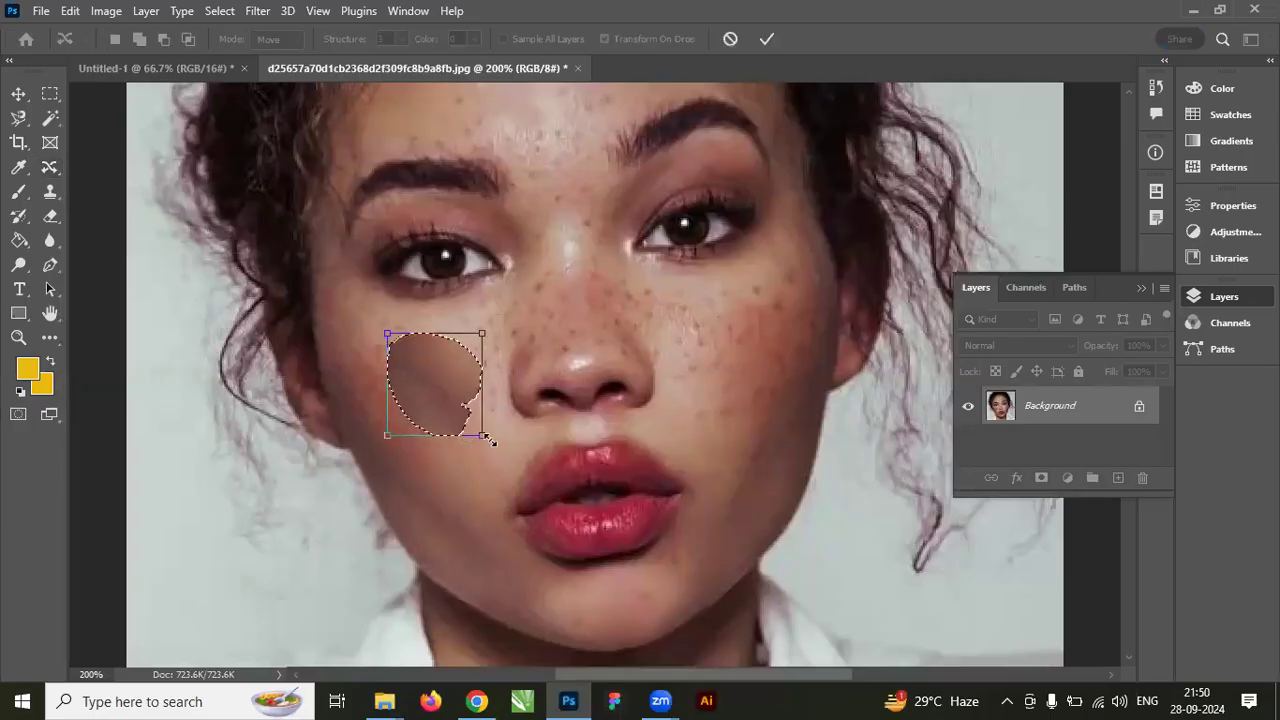
{"action": "left_click_drag", "start_coordinate": [487, 438], "coordinate": [513, 486]}
{"action": "left_click_drag", "start_coordinate": [458, 412], "coordinate": [432, 372]}
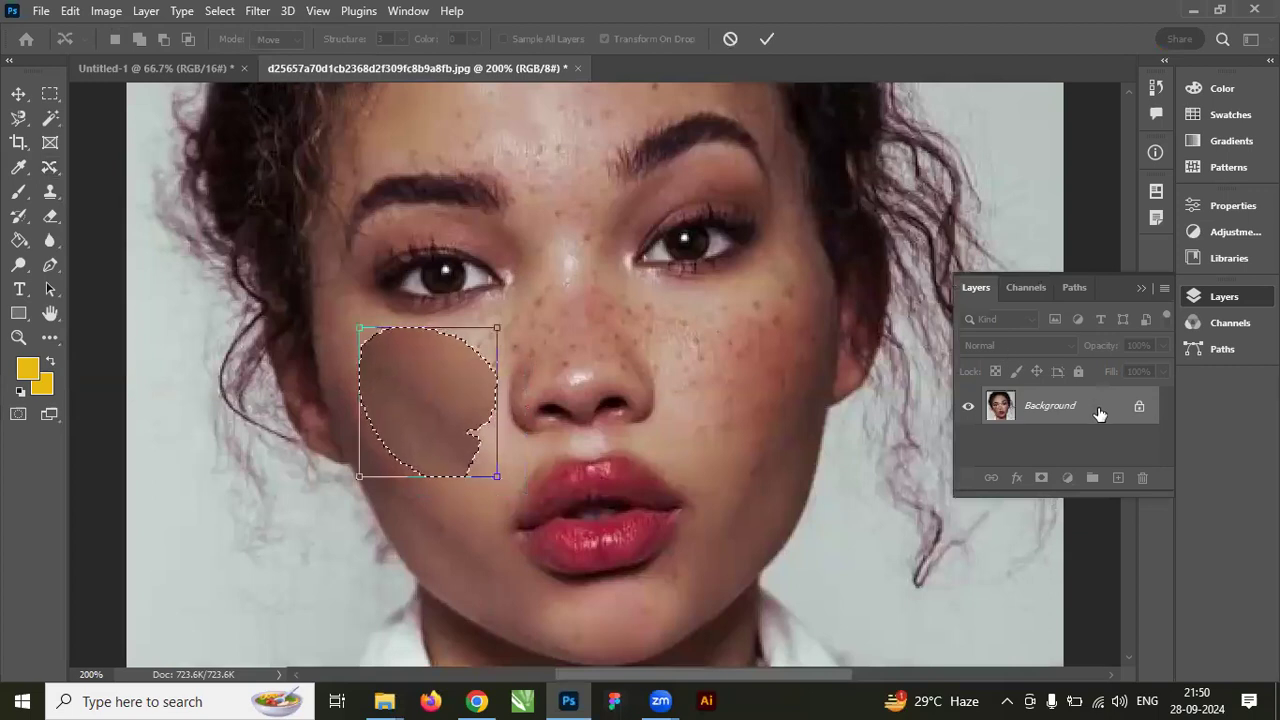
{"action": "key", "text": "ctrl+z"}
{"action": "key", "text": "ctrl+z"}
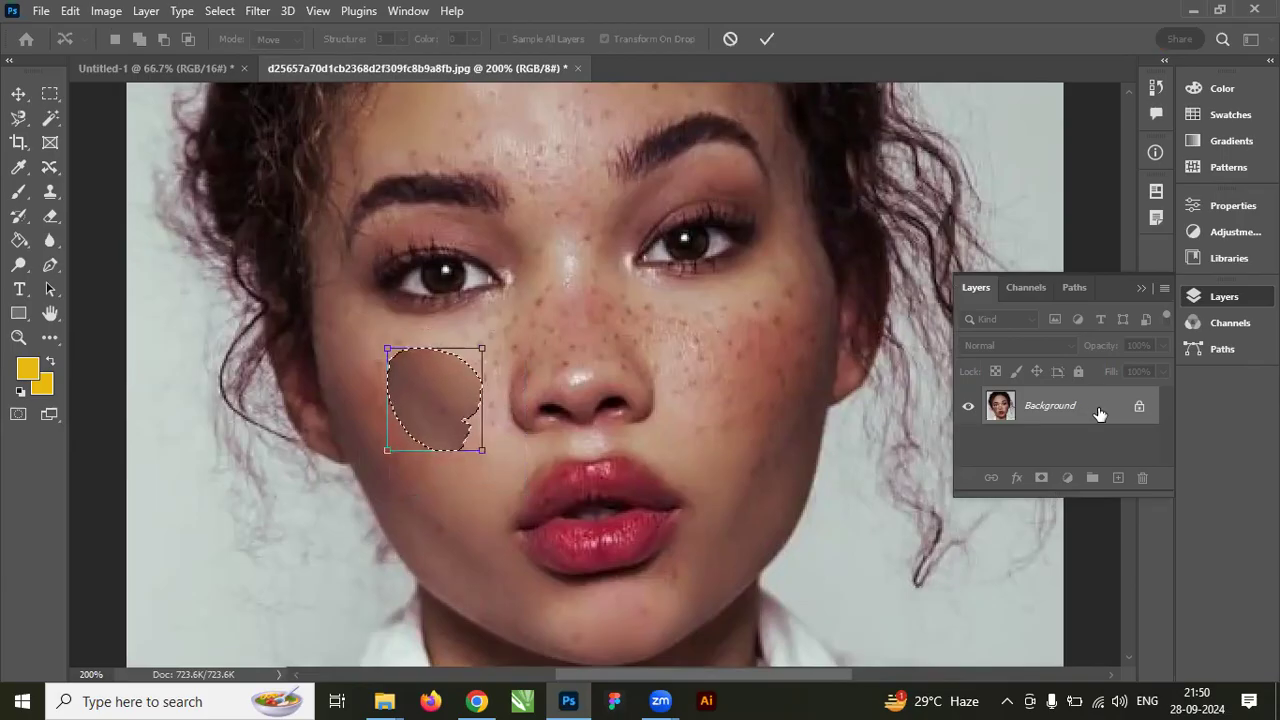
{"action": "key", "text": "v"}
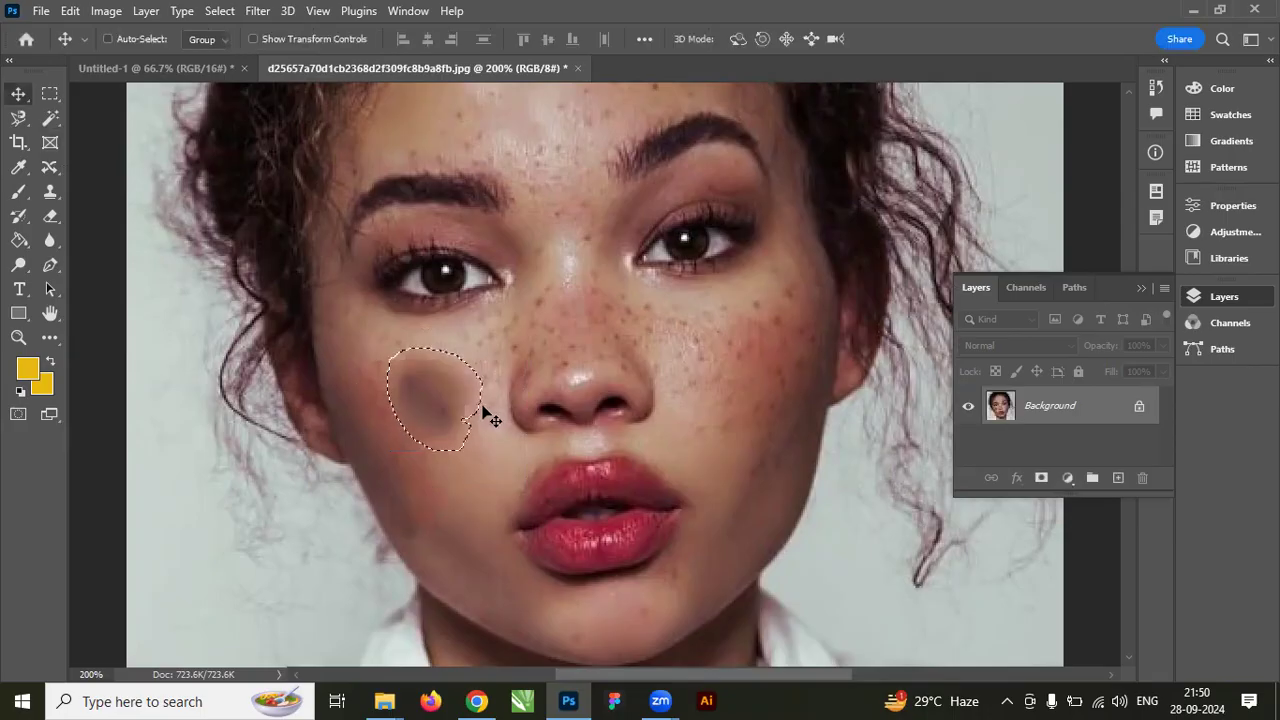
Convert the locked background to a normal layer with the Move tool and shift the portrait right and down.
{"action": "left_click_drag", "start_coordinate": [443, 480], "coordinate": [457, 418]}
{"action": "left_click_drag", "start_coordinate": [457, 543], "coordinate": [414, 525]}
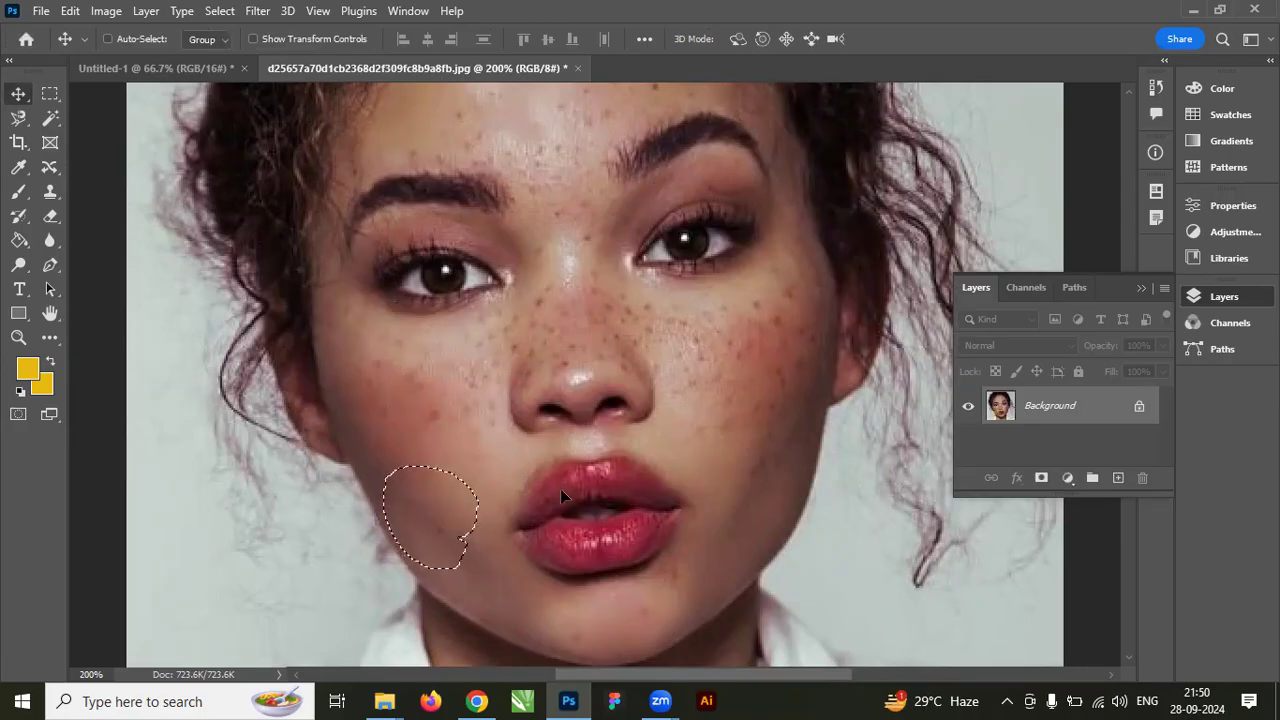
{"action": "key", "text": "Delete"}
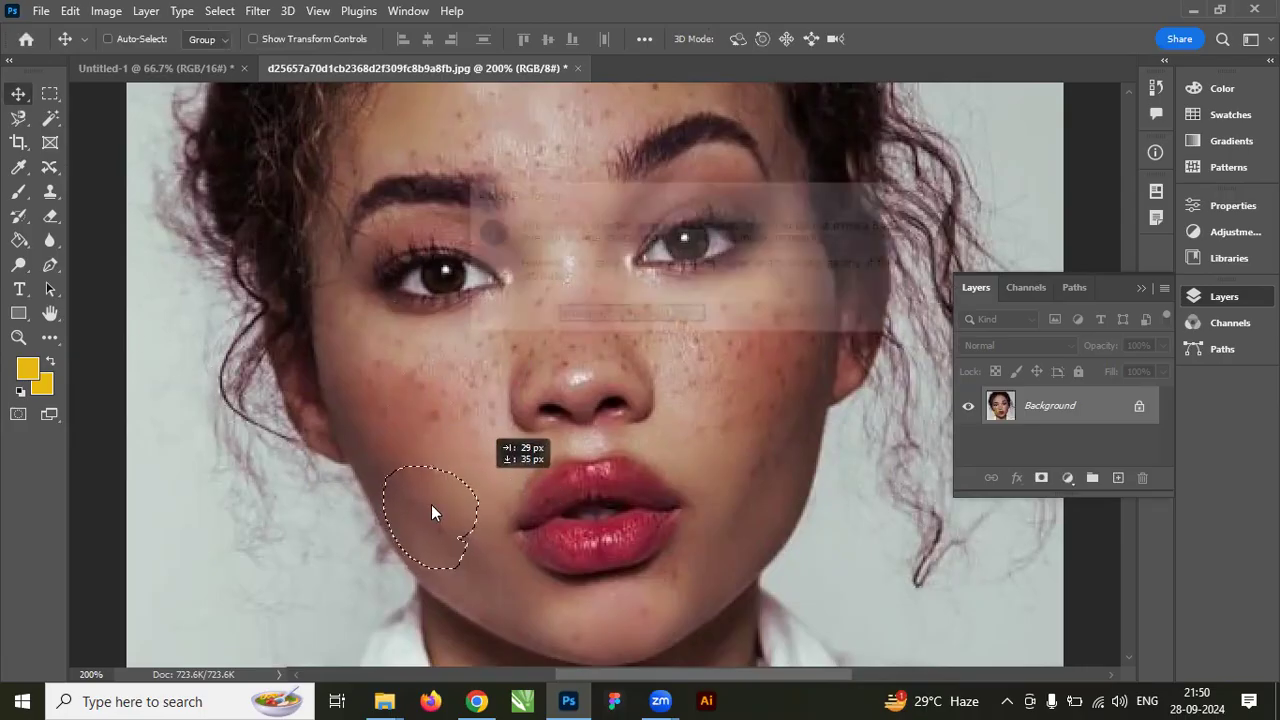
{"action": "left_click", "coordinate": [612, 318]}
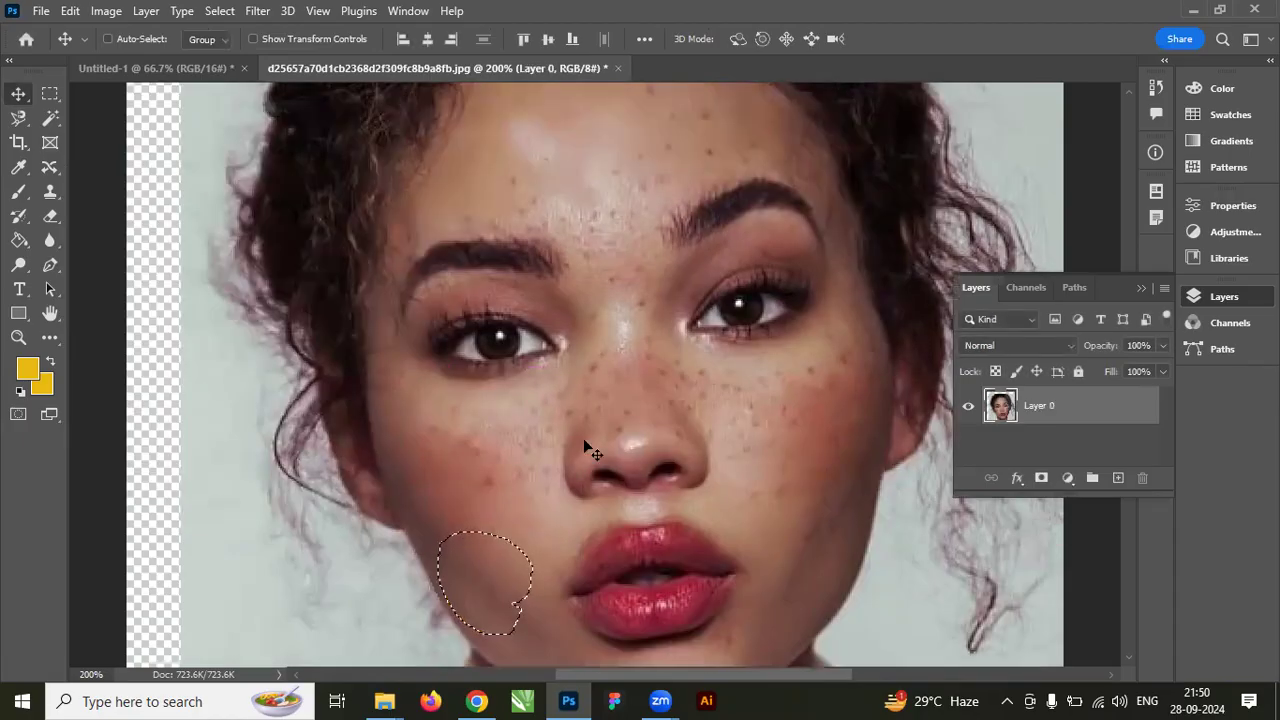
Try moving the selected lower-cheek skin onto the freckled cheek area with the Move tool, and undo it.
{"action": "scroll", "coordinate": [590, 450], "scroll_direction": "down", "scroll_amount": 3}
{"action": "left_click_drag", "start_coordinate": [491, 429], "coordinate": [488, 349]}
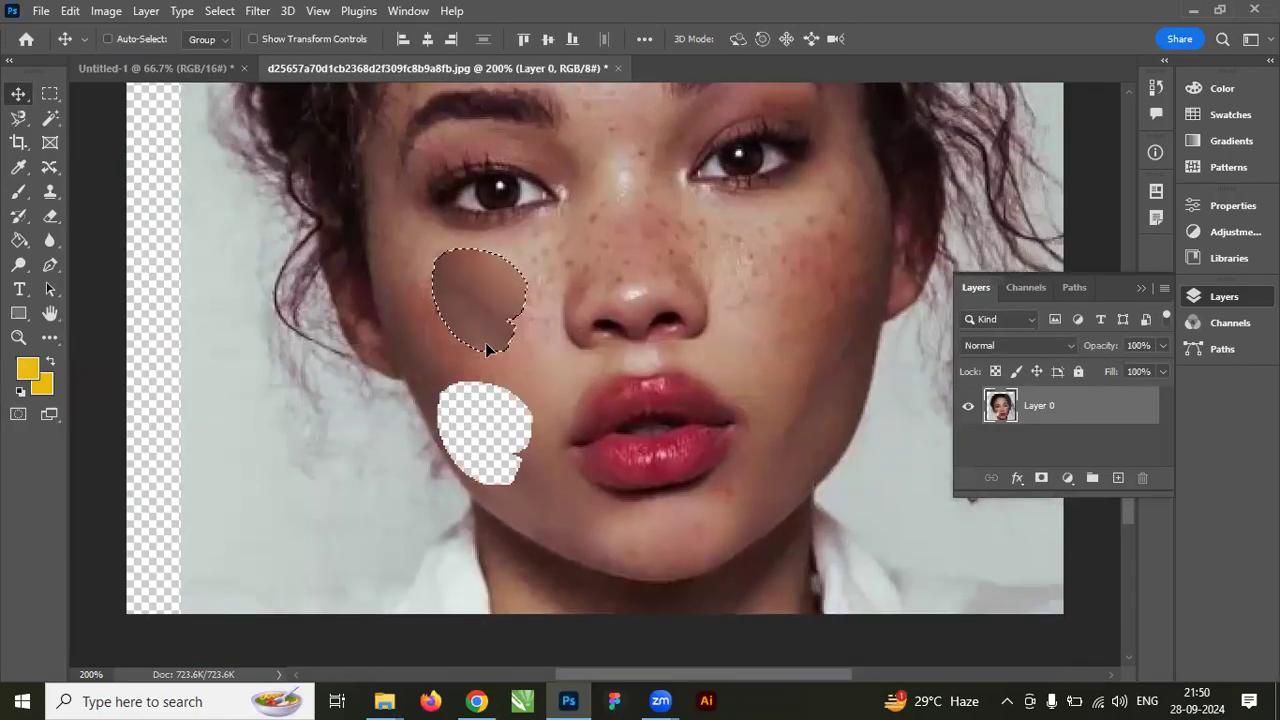
{"action": "key", "text": "ctrl+z"}
Try moving the selected lower-cheek skin over the freckles with the Content-Aware Move tool and shrinking the patch.
{"action": "left_click", "coordinate": [50, 167]}
{"action": "left_click_drag", "start_coordinate": [491, 427], "coordinate": [474, 316]}
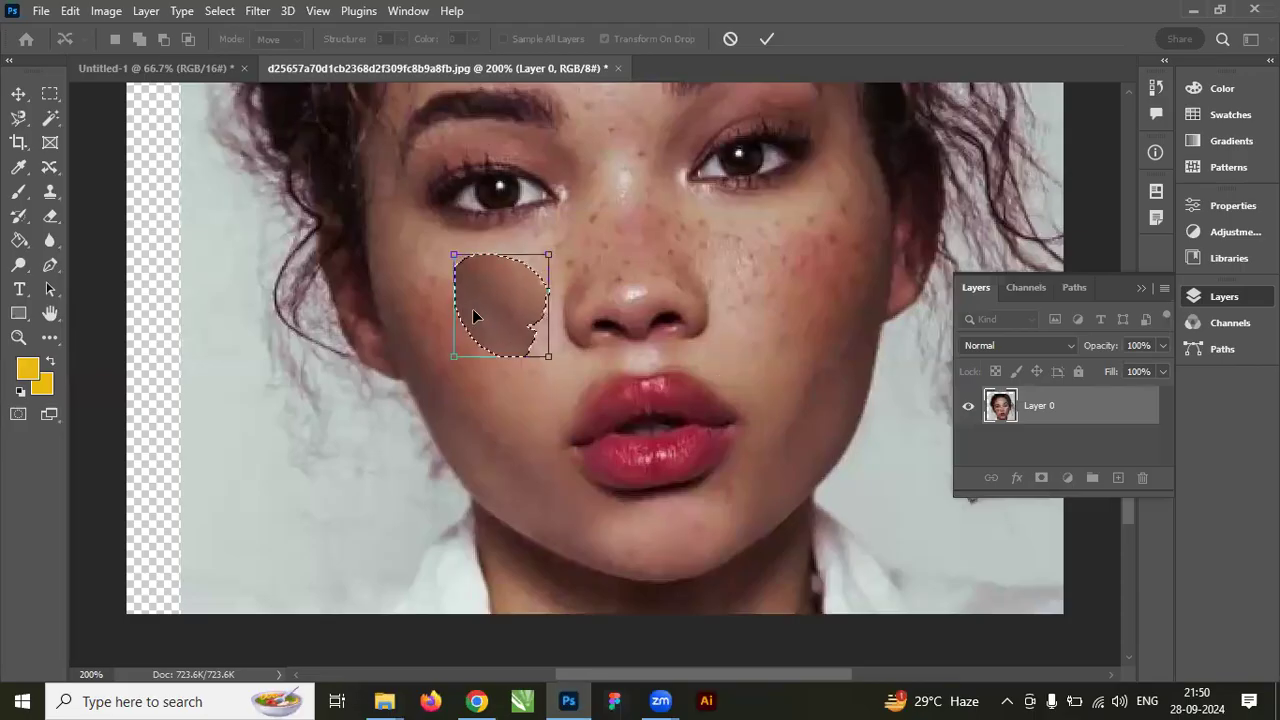
{"action": "left_click_drag", "start_coordinate": [549, 258], "coordinate": [505, 302]}
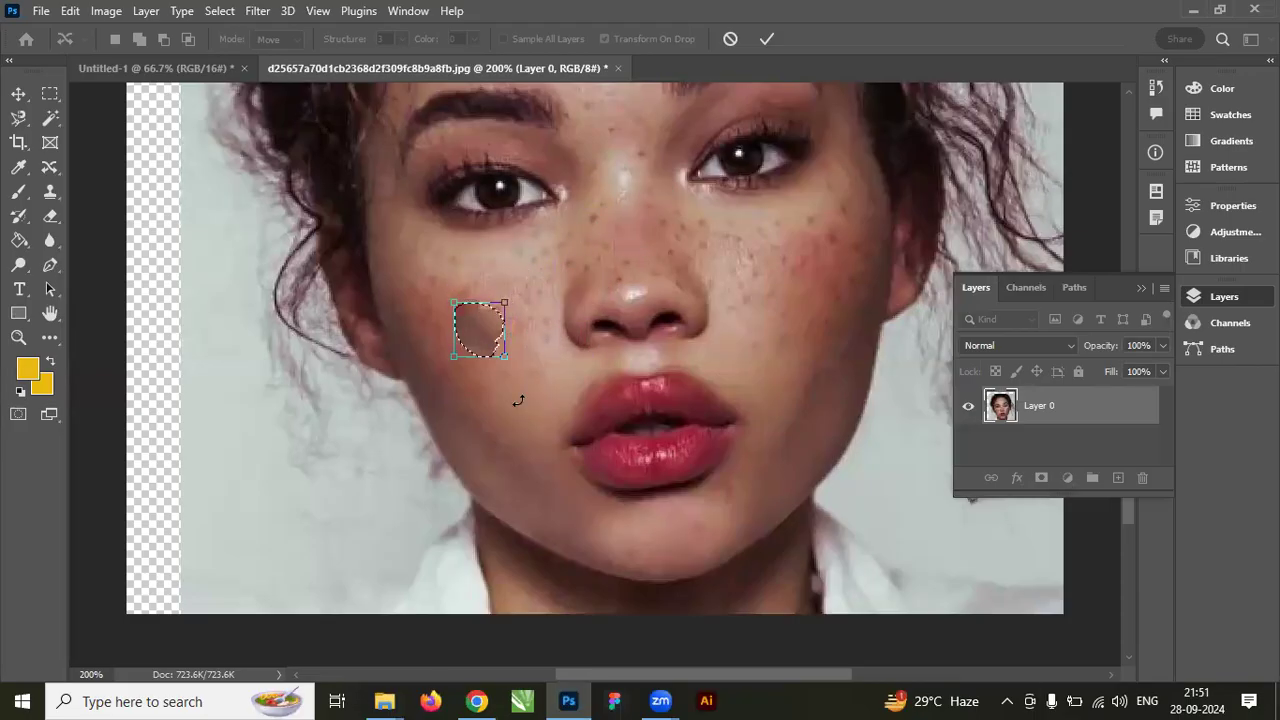
{"action": "left_click", "coordinate": [50, 142]}
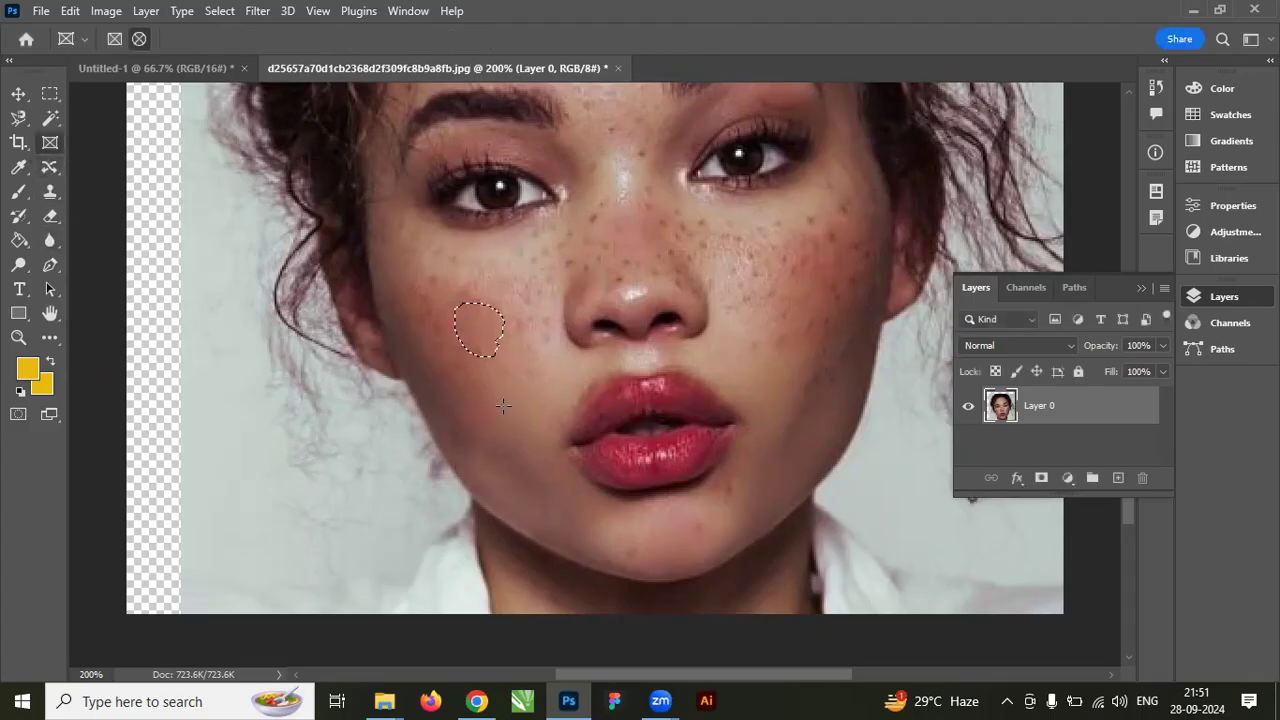
{"action": "mouse_move", "coordinate": [511, 391]}
{"action": "left_mouse_down"}
{"action": "mouse_move", "coordinate": [488, 424]}
{"action": "mouse_move", "coordinate": [529, 407]}
{"action": "left_mouse_up"}
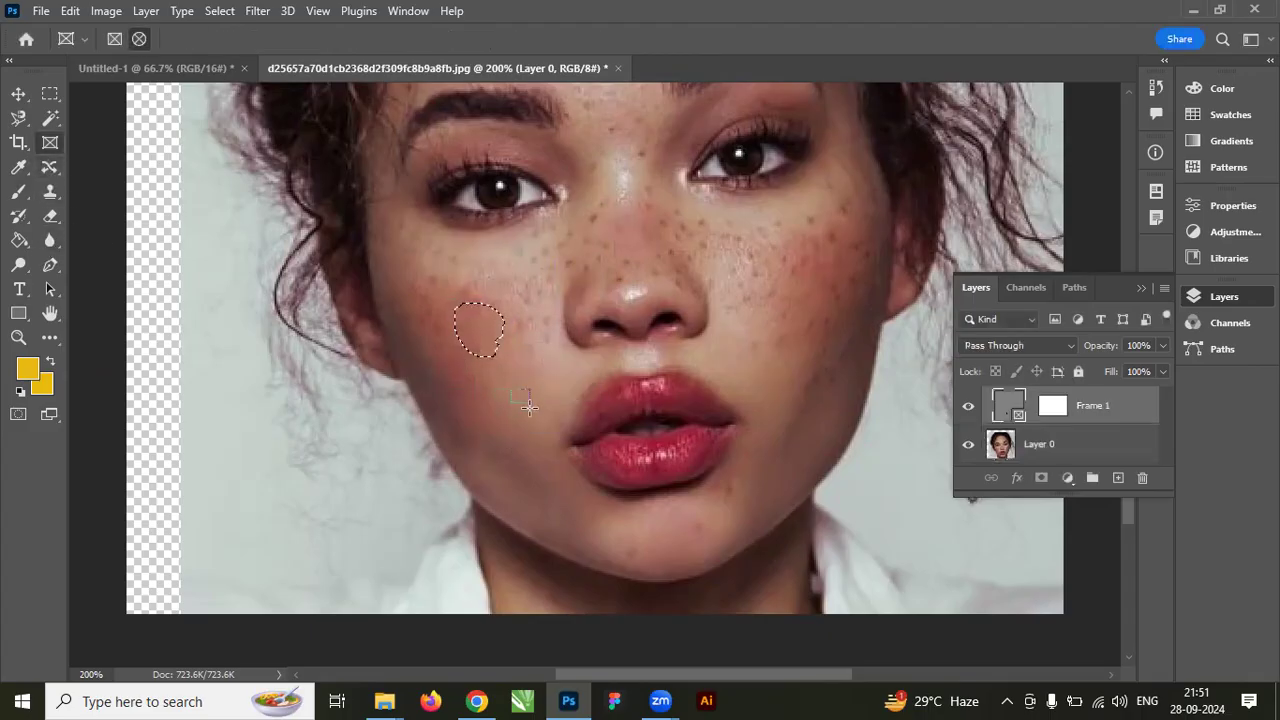
{"action": "key", "text": "j"}
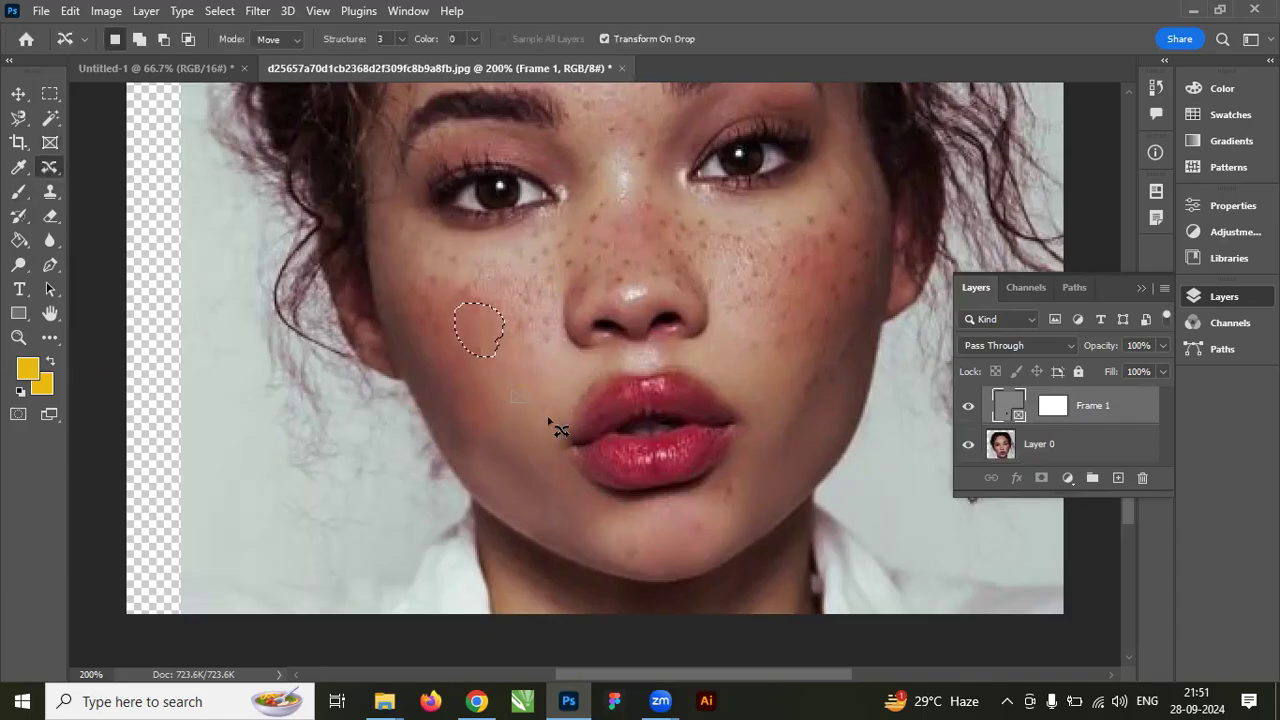
{"action": "key", "text": "ctrl+z"}
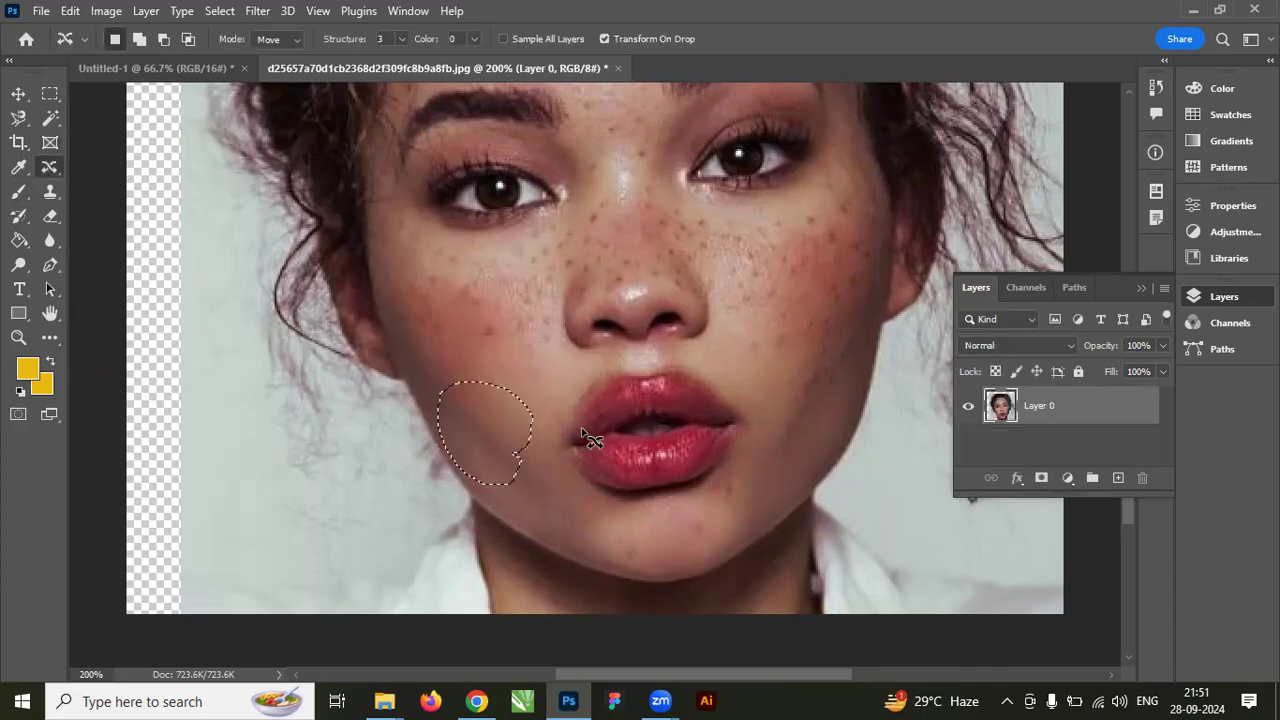
Try moving a patch of skin over the freckles on the image-right cheek with the Content-Aware Move tool.
{"action": "mouse_move", "coordinate": [762, 388]}
{"action": "left_mouse_down"}
{"action": "mouse_move", "coordinate": [760, 405]}
{"action": "mouse_move", "coordinate": [745, 310]}
{"action": "mouse_move", "coordinate": [867, 396]}
{"action": "left_mouse_up"}
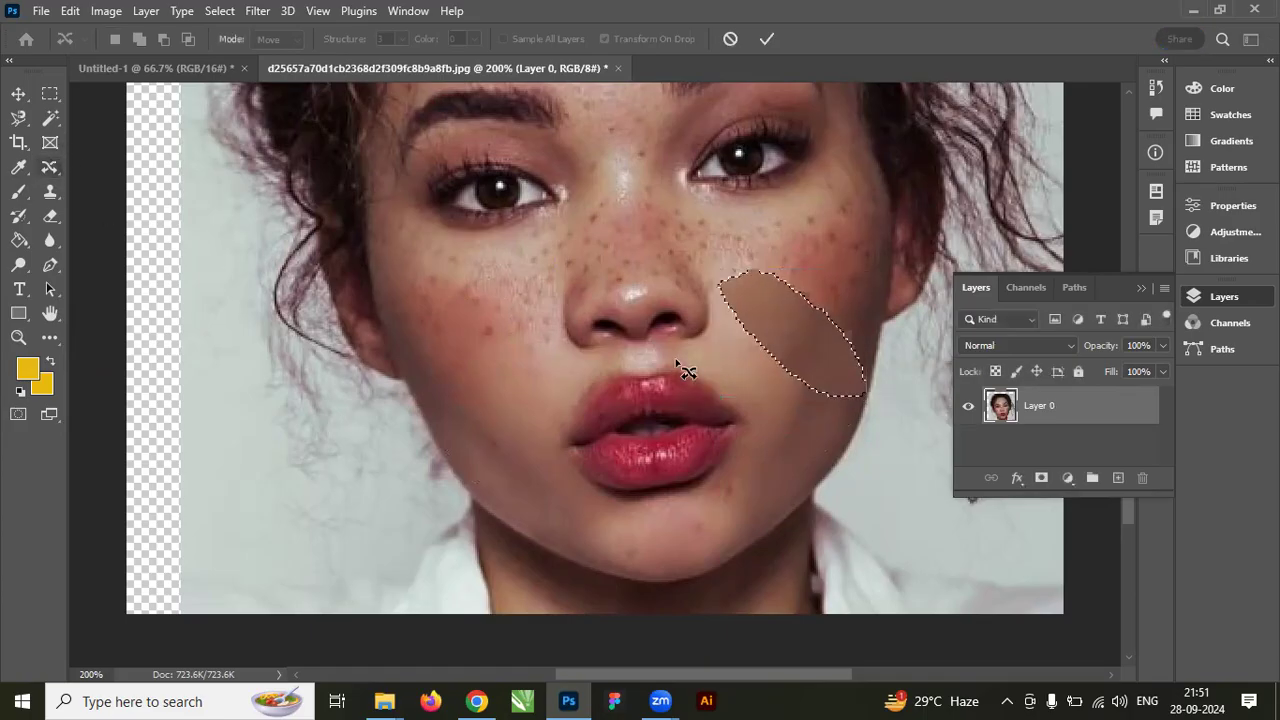
{"action": "left_click_drag", "start_coordinate": [793, 369], "coordinate": [816, 345]}
{"action": "scroll", "coordinate": [801, 347], "scroll_direction": "up", "scroll_amount": 2}
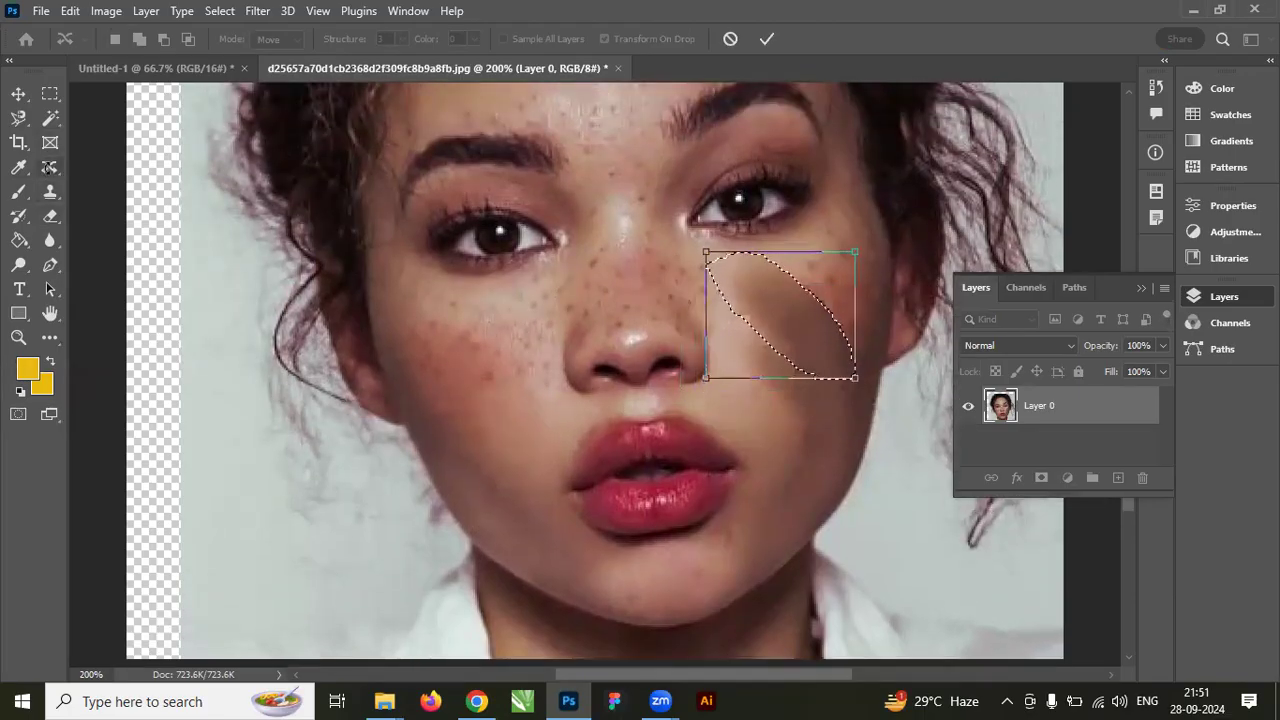
Undo the Content-Aware Move edits and the portrait shift, back to the locked background layer.
{"action": "right_click", "coordinate": [49, 167]}
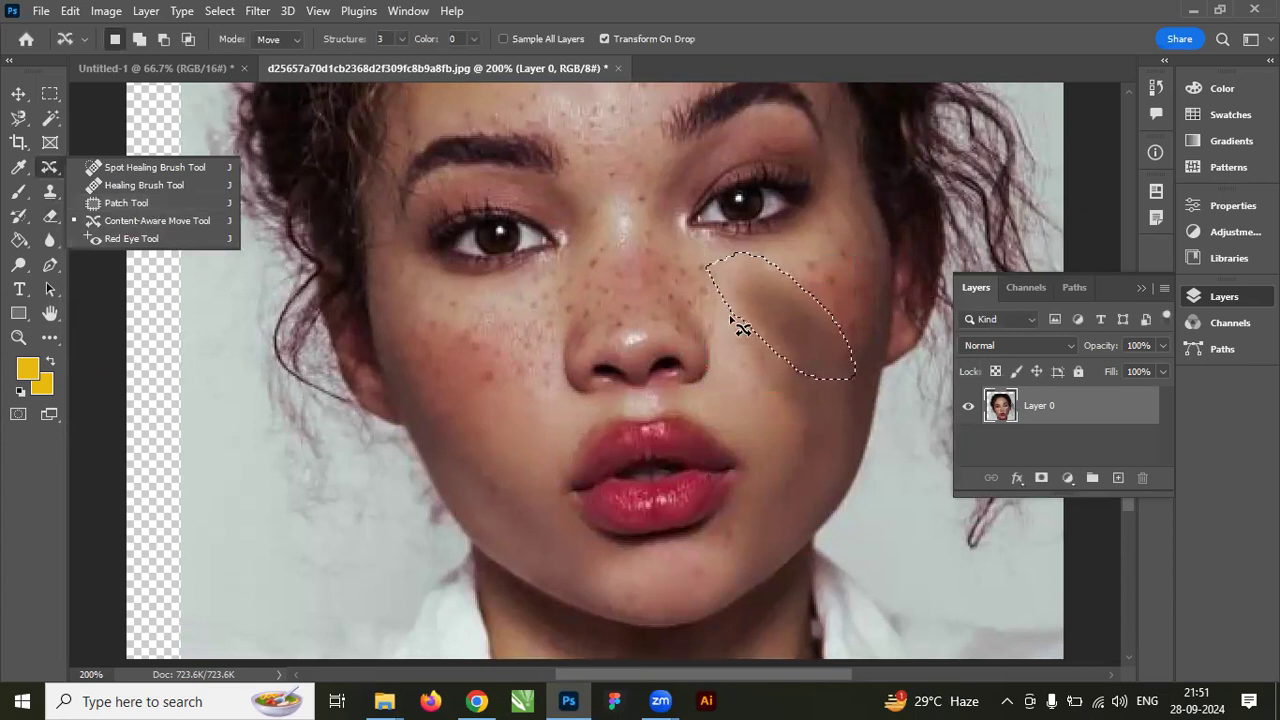
{"action": "left_click", "coordinate": [116, 238]}
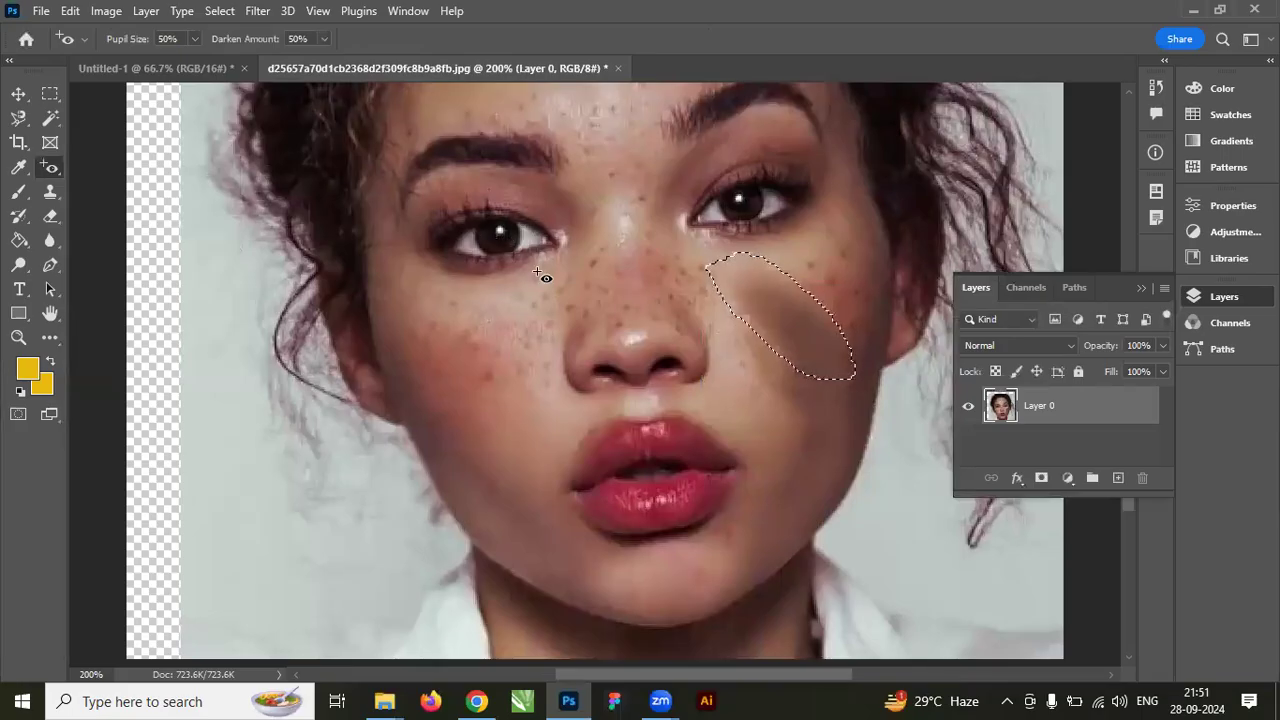
{"action": "key", "text": "v"}
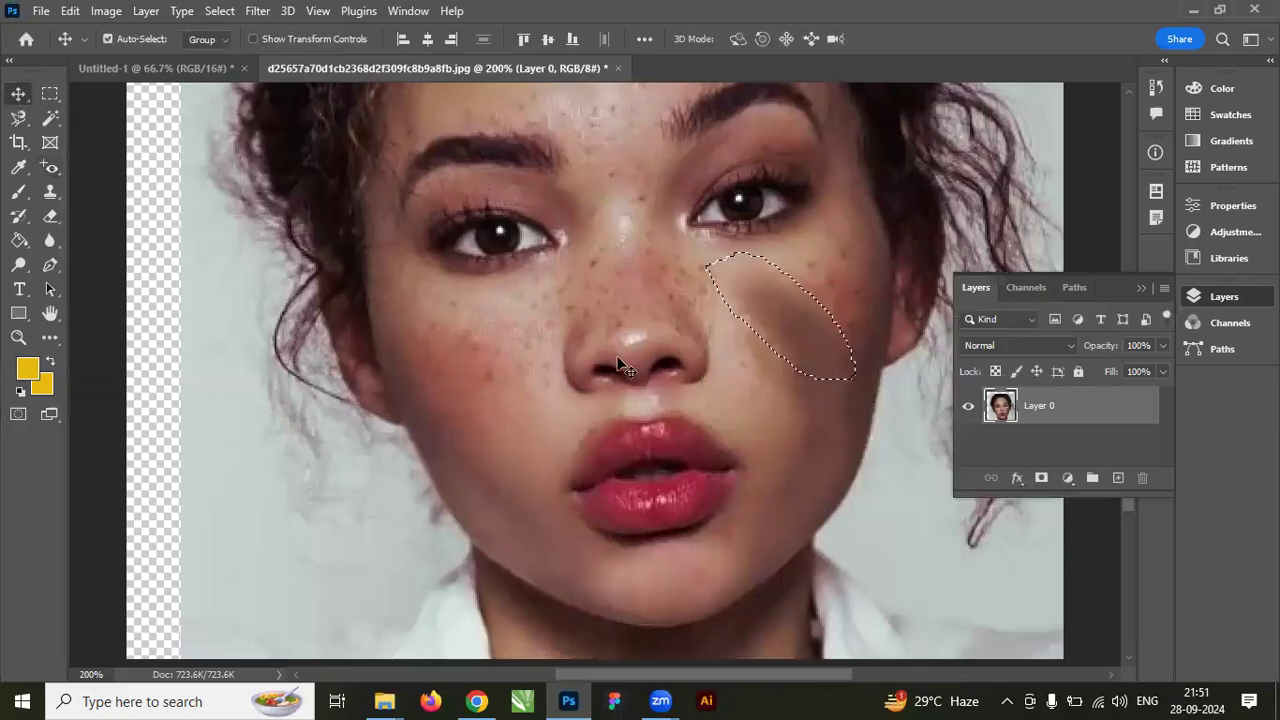
{"action": "key", "text": "ctrl+z"}
{"action": "key", "text": "ctrl+z"}
{"action": "key", "text": "ctrl+z"}
{"action": "key", "text": "ctrl+z"}
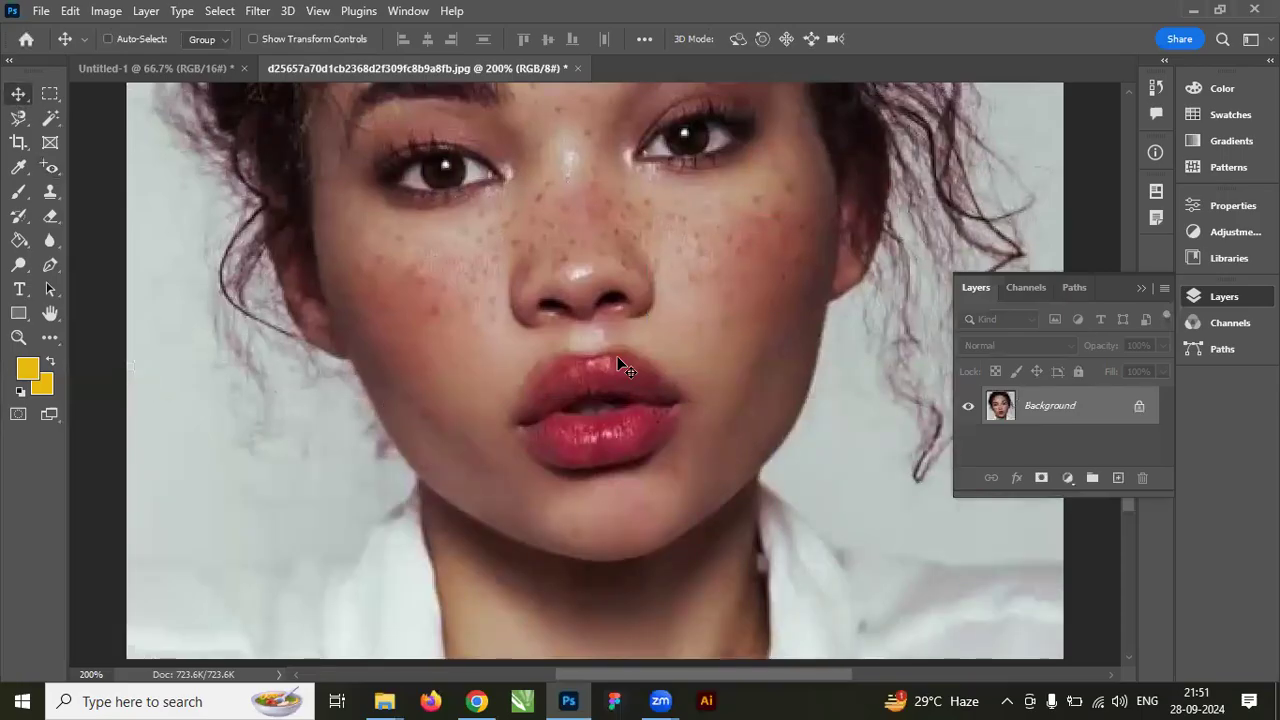
Apply the Red Eye tool to the pupil of the image-left eye and around the whole image-right eye.
{"action": "scroll", "coordinate": [666, 367], "scroll_direction": "up", "scroll_amount": 3}
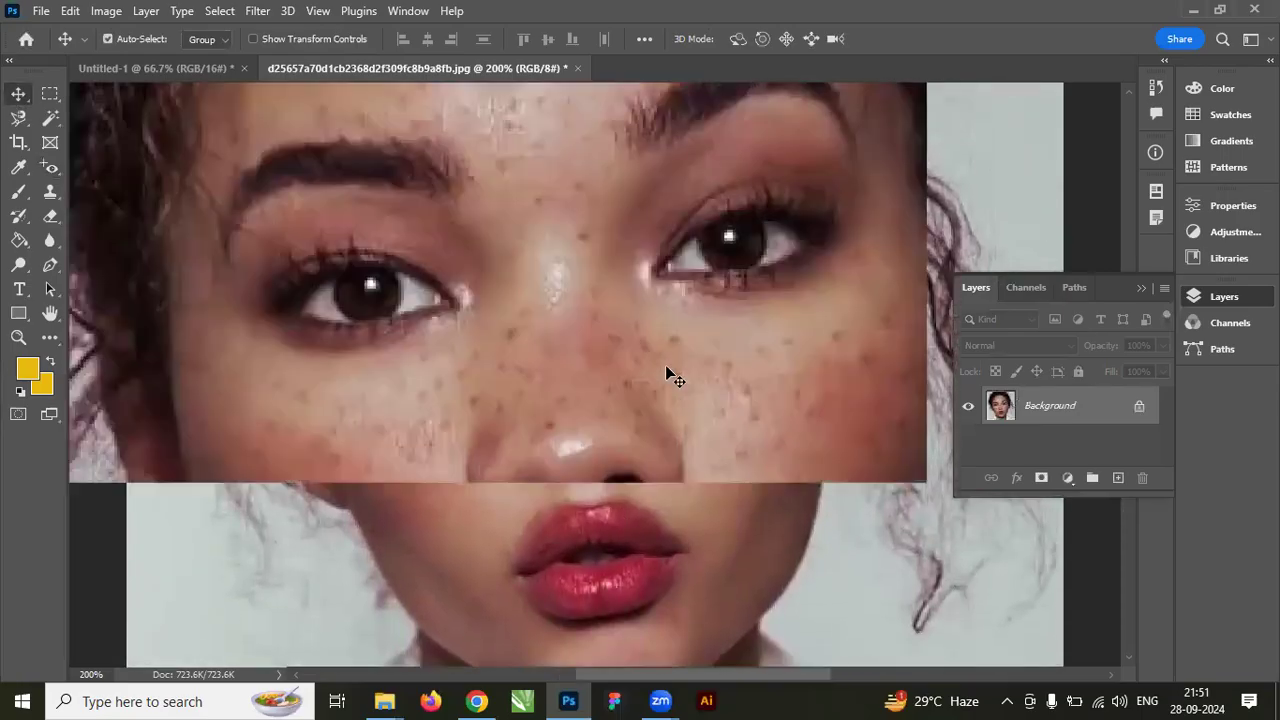
{"action": "right_click", "coordinate": [62, 170]}
{"action": "left_click", "coordinate": [126, 236]}
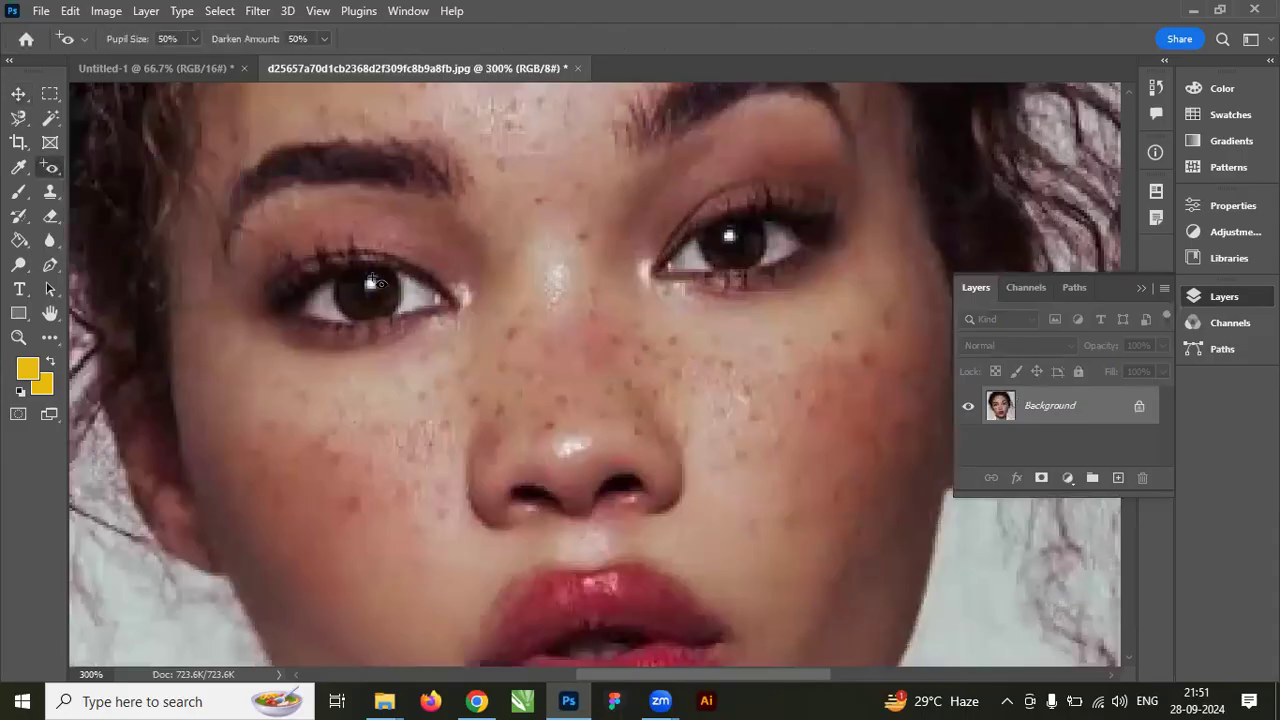
{"action": "left_click", "coordinate": [371, 298]}
{"action": "left_click_drag", "start_coordinate": [700, 300], "coordinate": [785, 328]}
{"action": "left_click_drag", "start_coordinate": [683, 183], "coordinate": [801, 345]}
{"action": "left_click_drag", "start_coordinate": [660, 175], "coordinate": [790, 280]}
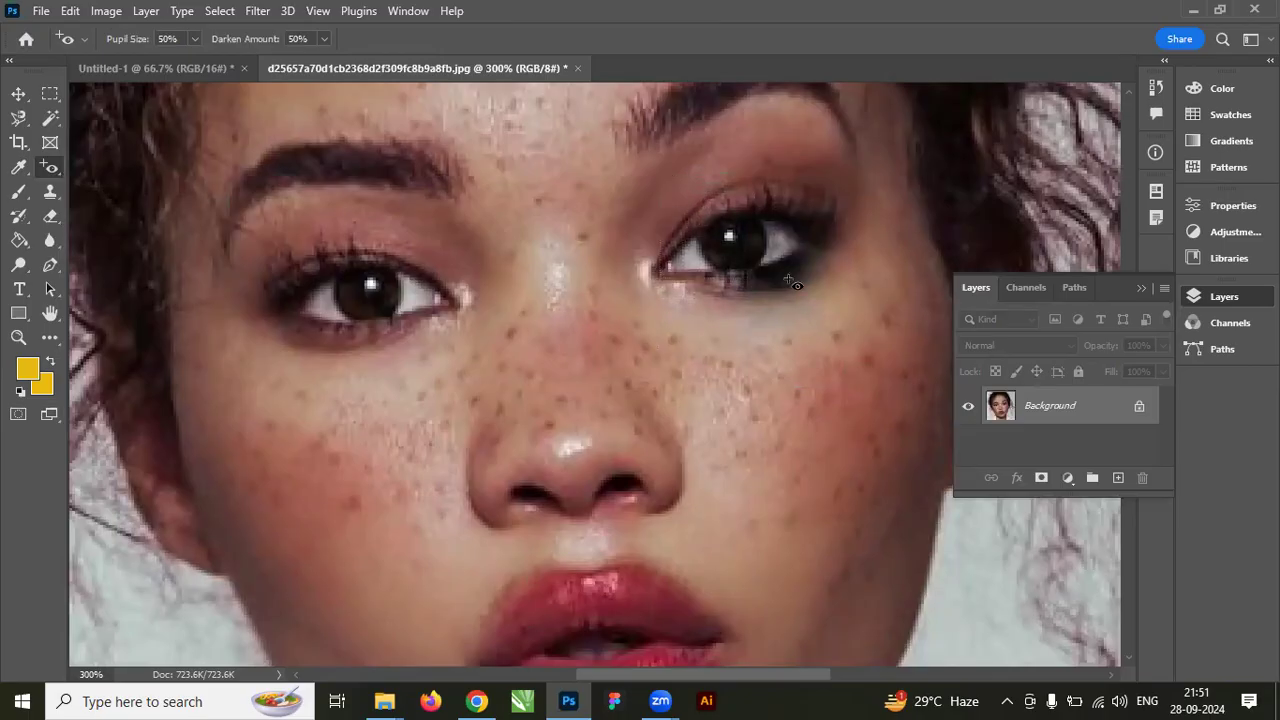
Darken the image-left eye with repeated Red Eye selections around its iris and lashes.
{"action": "mouse_move", "coordinate": [313, 241]}
{"action": "left_mouse_down"}
{"action": "mouse_move", "coordinate": [423, 331]}
{"action": "mouse_move", "coordinate": [313, 244]}
{"action": "left_mouse_up"}
{"action": "left_click_drag", "start_coordinate": [328, 320], "coordinate": [451, 423]}
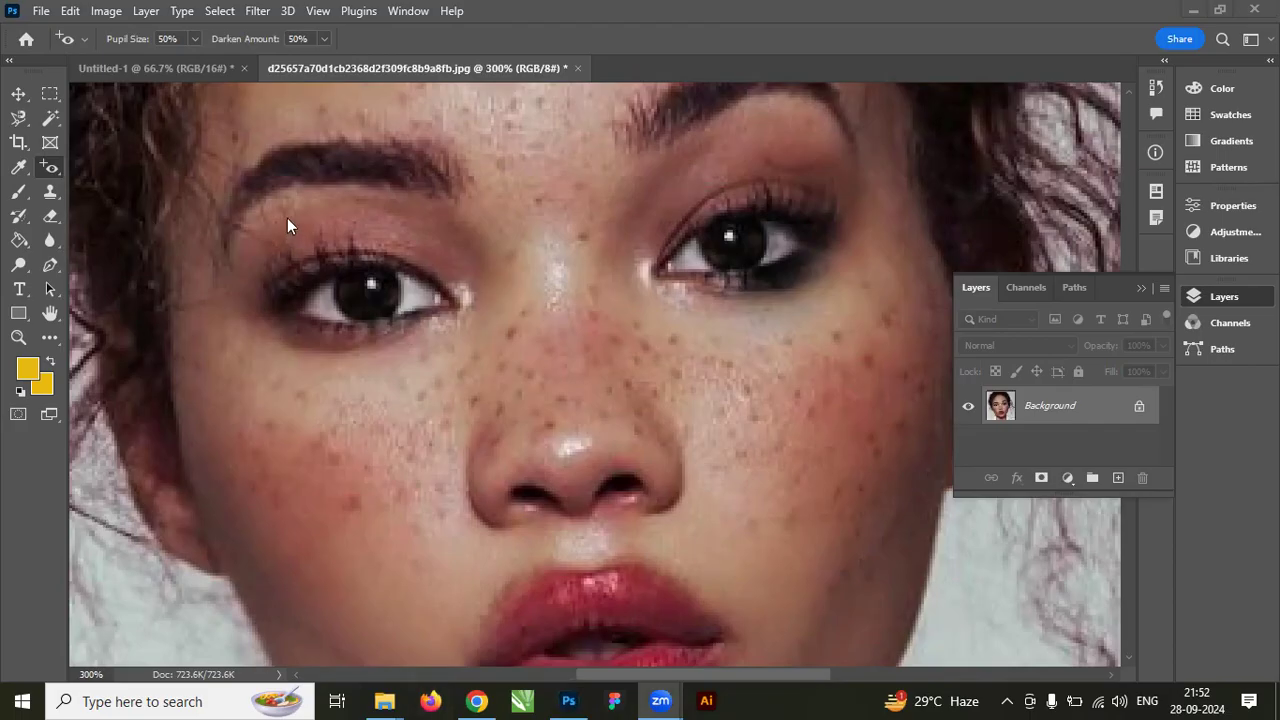
{"action": "left_click_drag", "start_coordinate": [309, 256], "coordinate": [437, 357]}
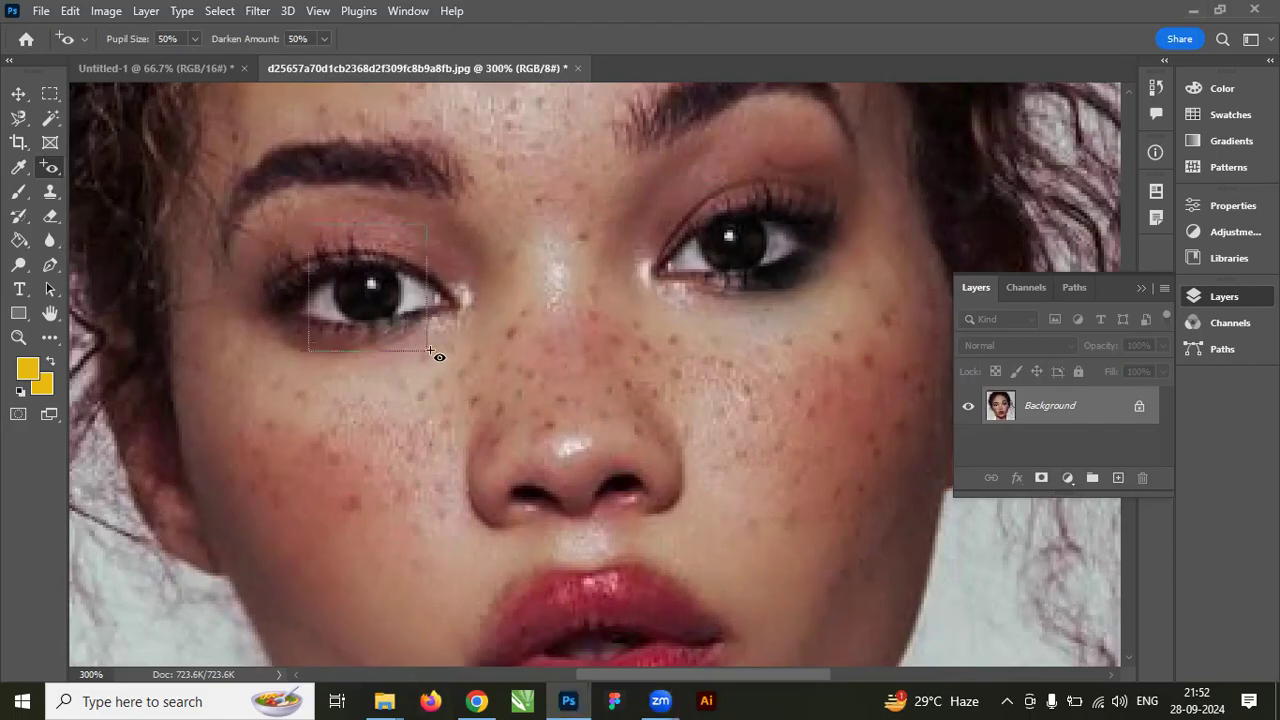
{"action": "left_click_drag", "start_coordinate": [292, 228], "coordinate": [476, 412]}
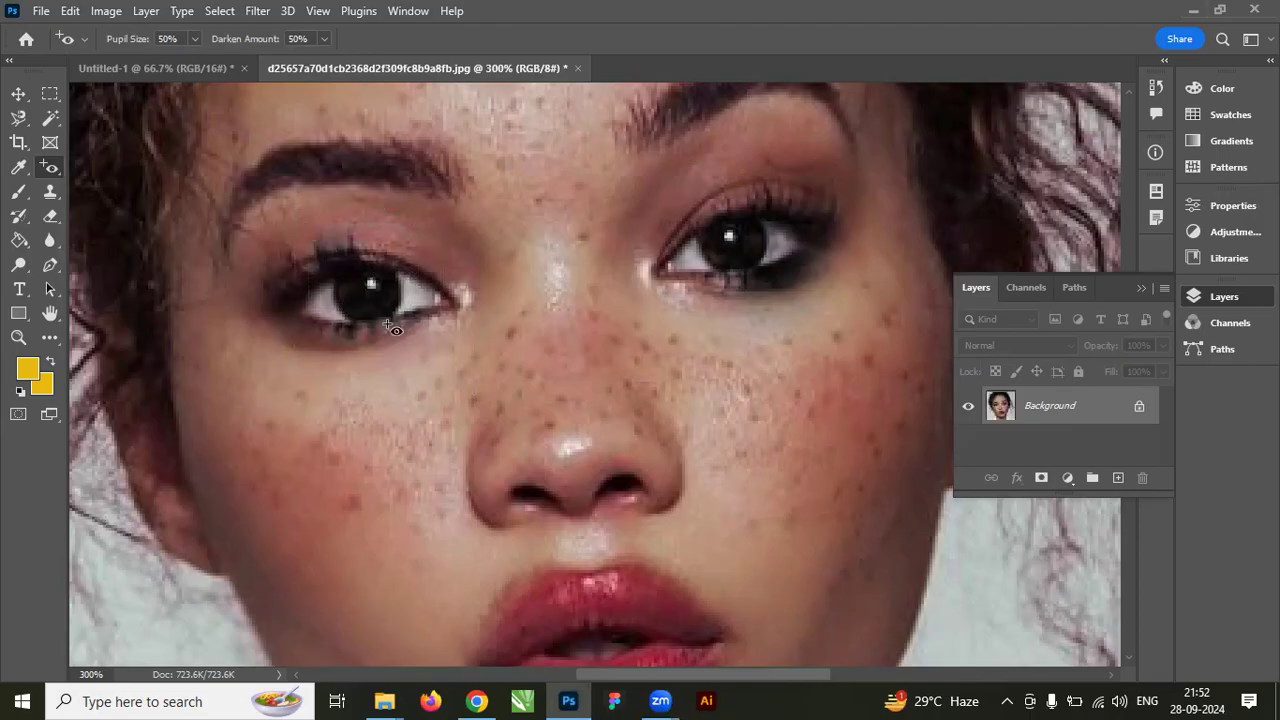
{"action": "left_click_drag", "start_coordinate": [268, 224], "coordinate": [443, 440]}
{"action": "left_click_drag", "start_coordinate": [301, 256], "coordinate": [450, 430]}
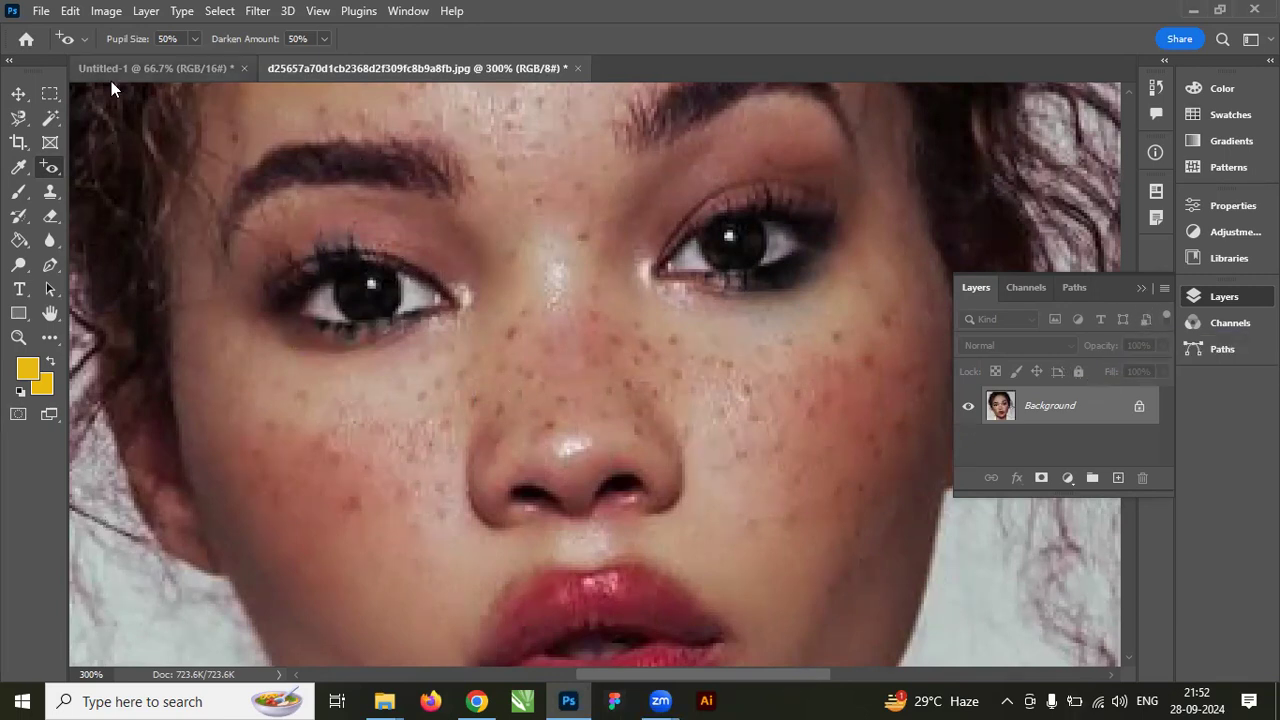
Close the portrait document without saving its changes.
{"action": "left_click", "coordinate": [19, 93]}
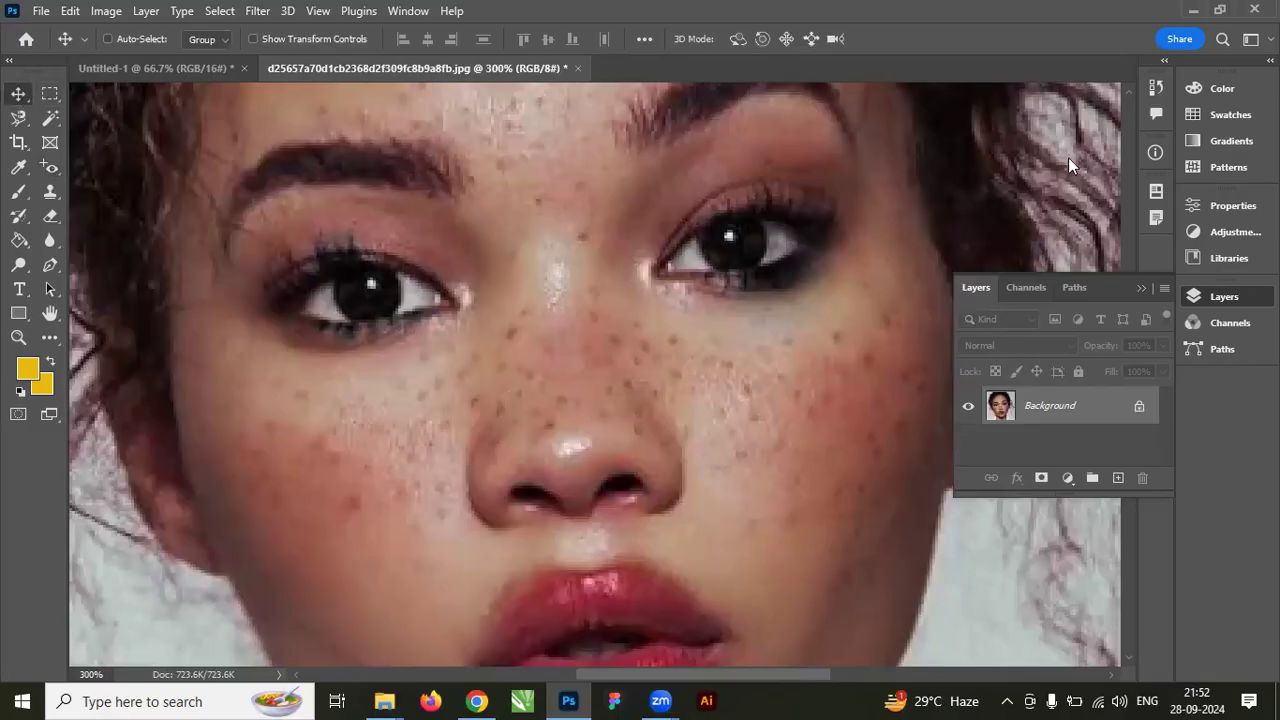
{"action": "key", "text": "ctrl+w"}
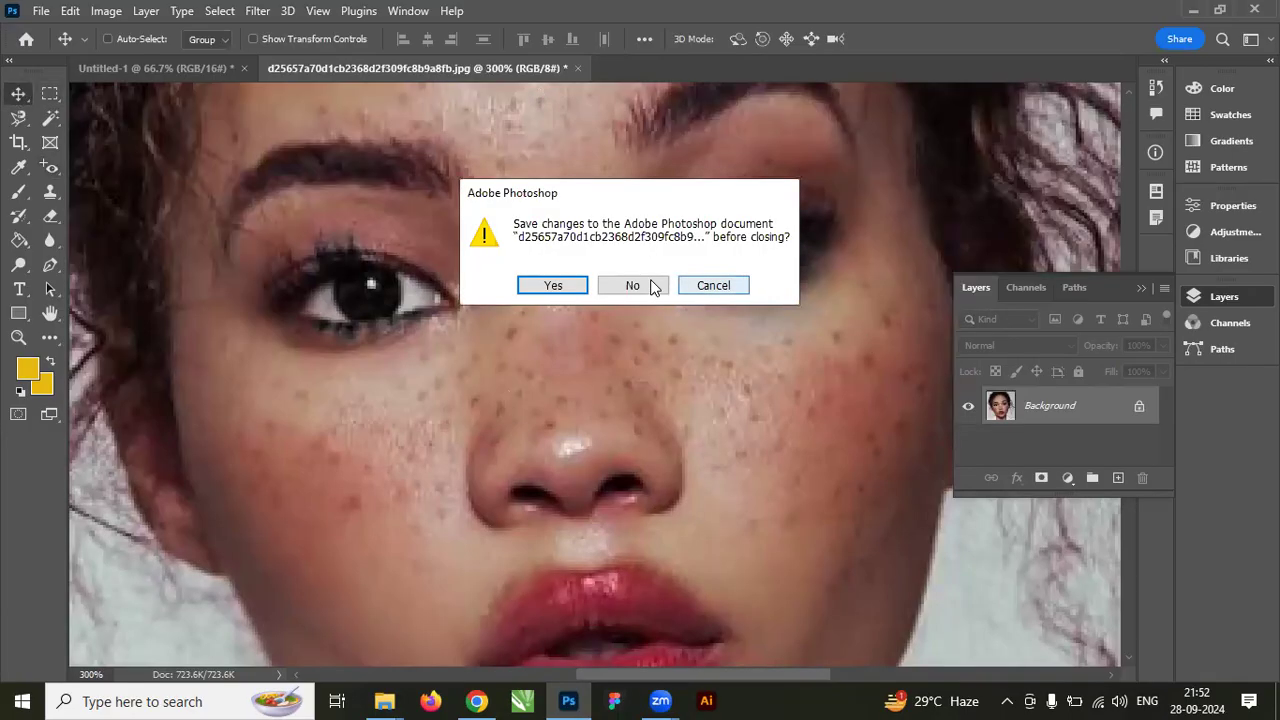
{"action": "left_click", "coordinate": [646, 286]}
{"action": "left_click", "coordinate": [1141, 288]}
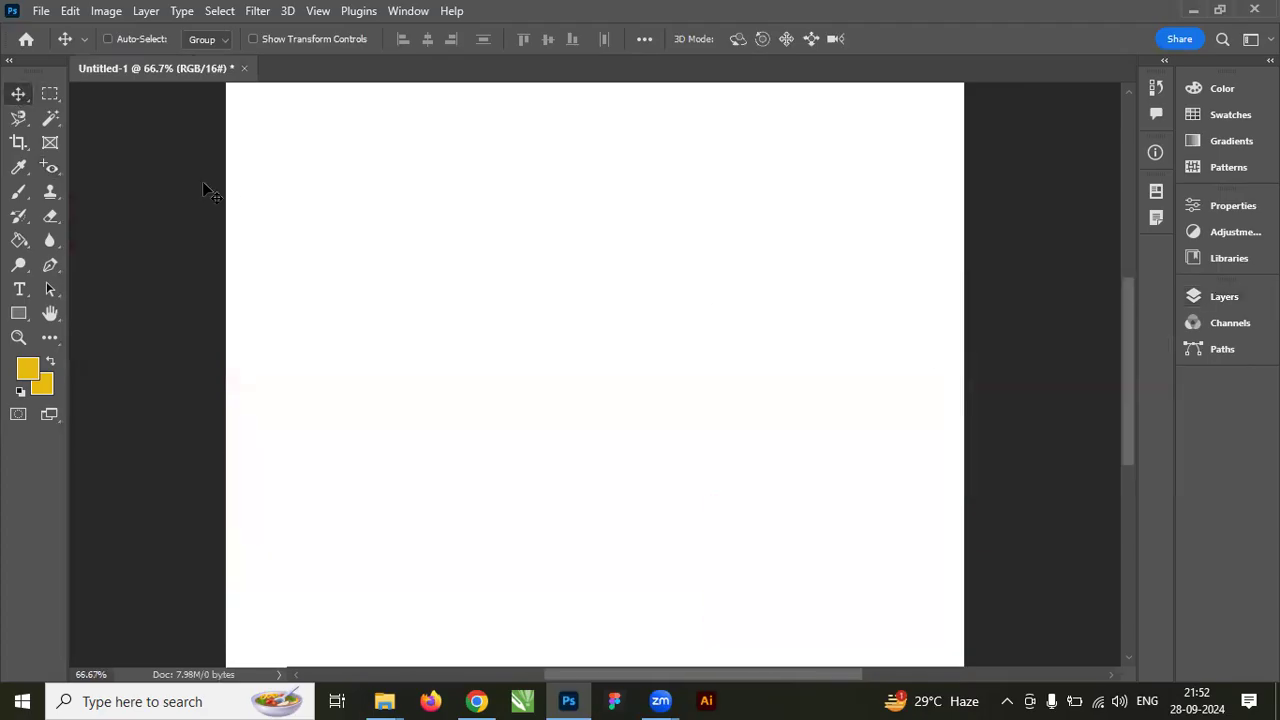
Activate the Brush tool and show the layers of the blank Untitled-1 document.
{"action": "left_click", "coordinate": [16, 195]}
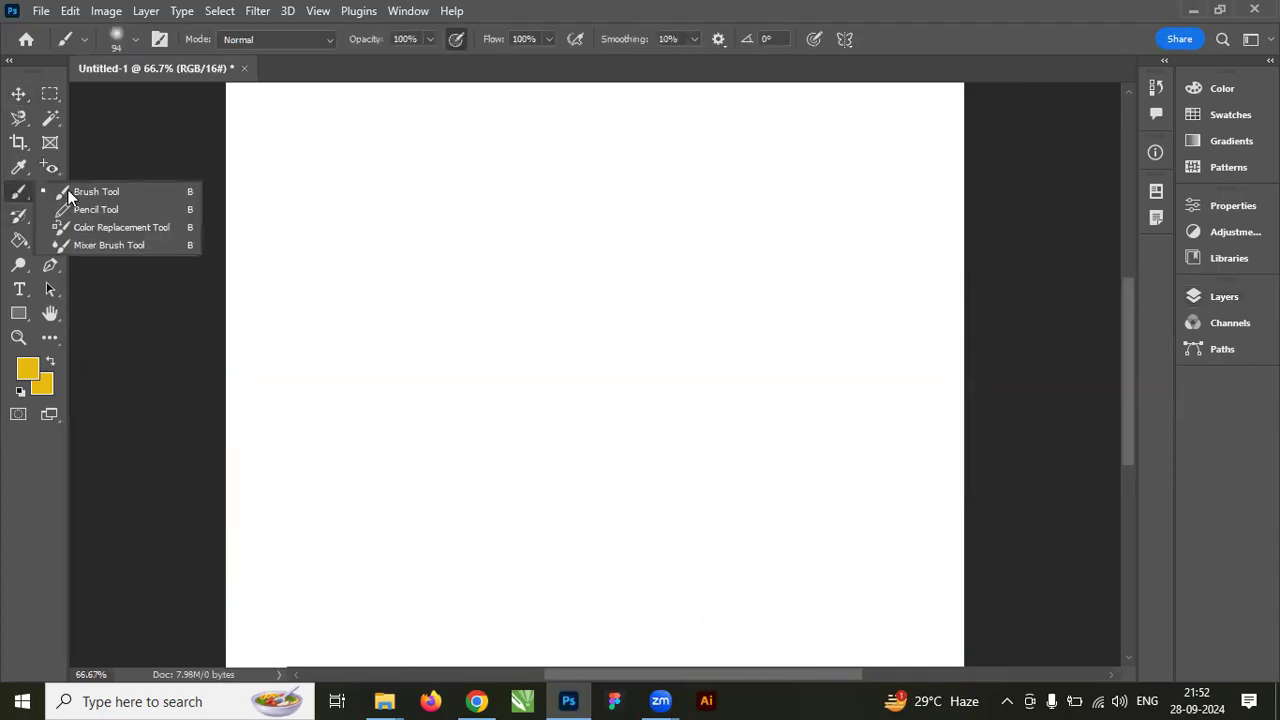
{"action": "left_click", "coordinate": [88, 192]}
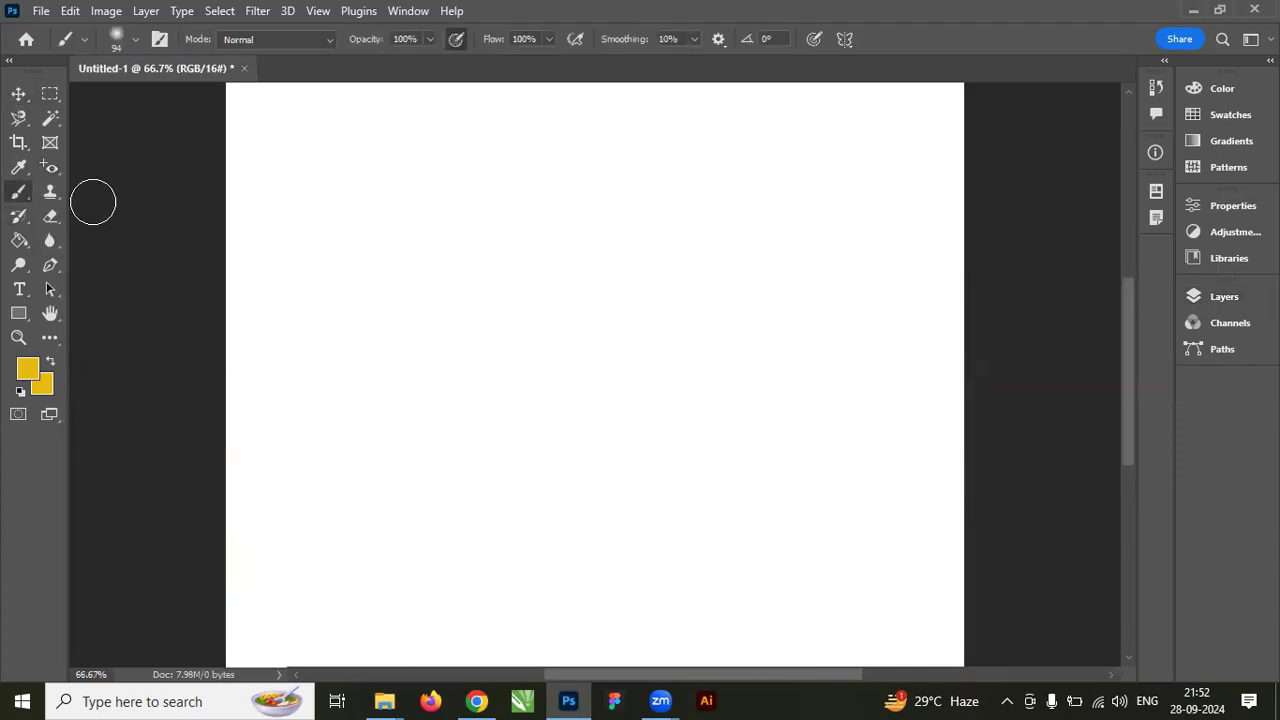
{"action": "left_click", "coordinate": [1209, 298]}
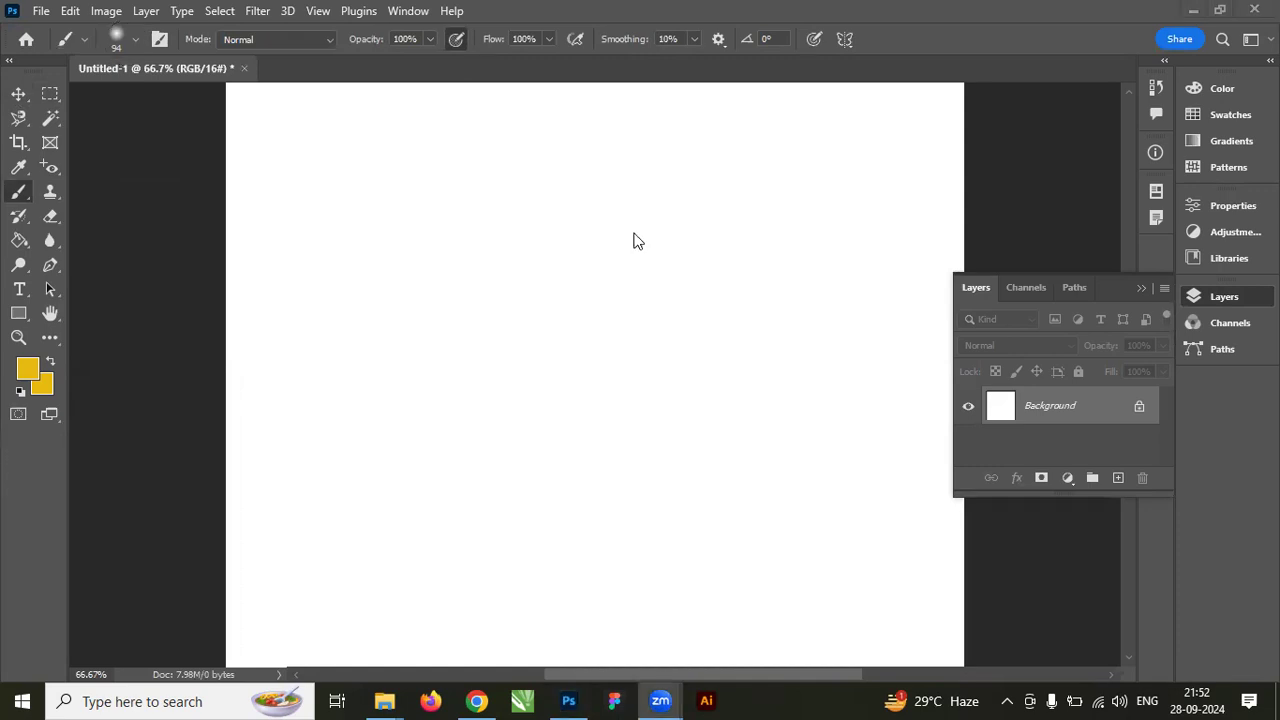
Examine the General Brushes presets available for the Brush tool, including the soft and hard round variants.
{"action": "left_click", "coordinate": [124, 40]}
{"action": "left_click", "coordinate": [117, 40]}
{"action": "left_click", "coordinate": [117, 40]}
{"action": "left_click", "coordinate": [117, 40]}
{"action": "left_click", "coordinate": [117, 40]}
{"action": "left_click", "coordinate": [117, 40]}
{"action": "left_click", "coordinate": [117, 40]}
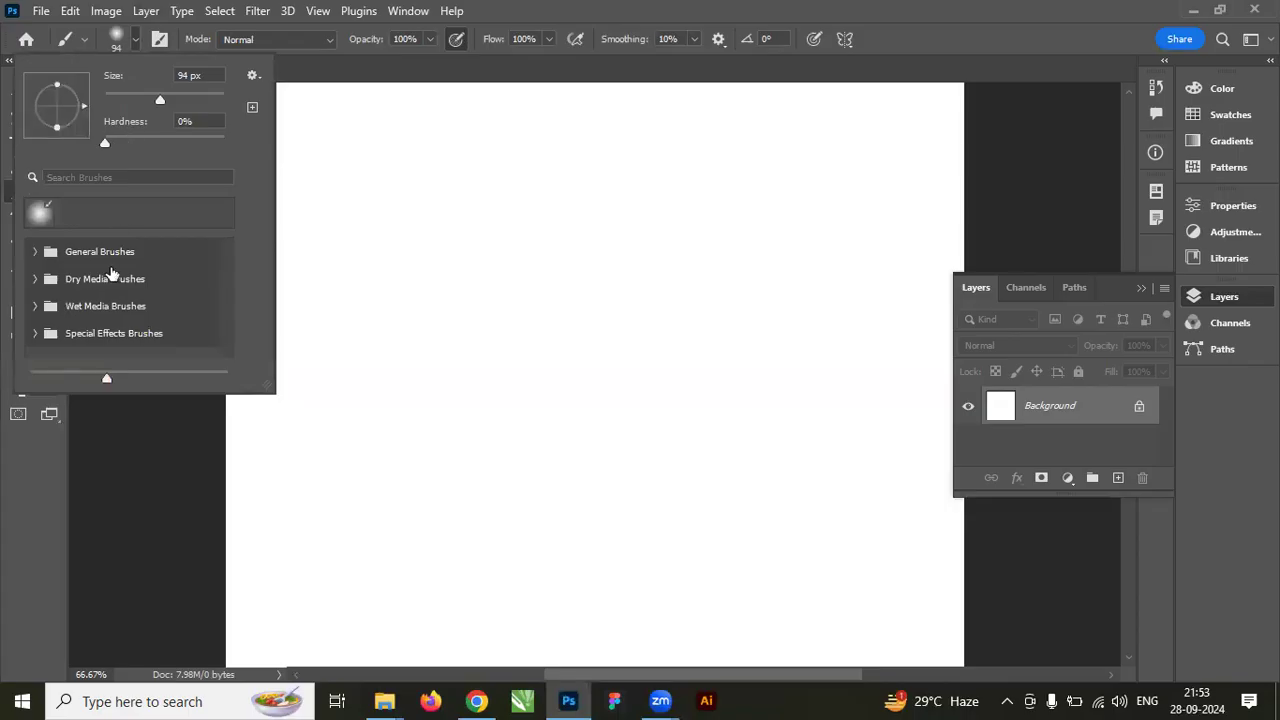
{"action": "left_click", "coordinate": [108, 253]}
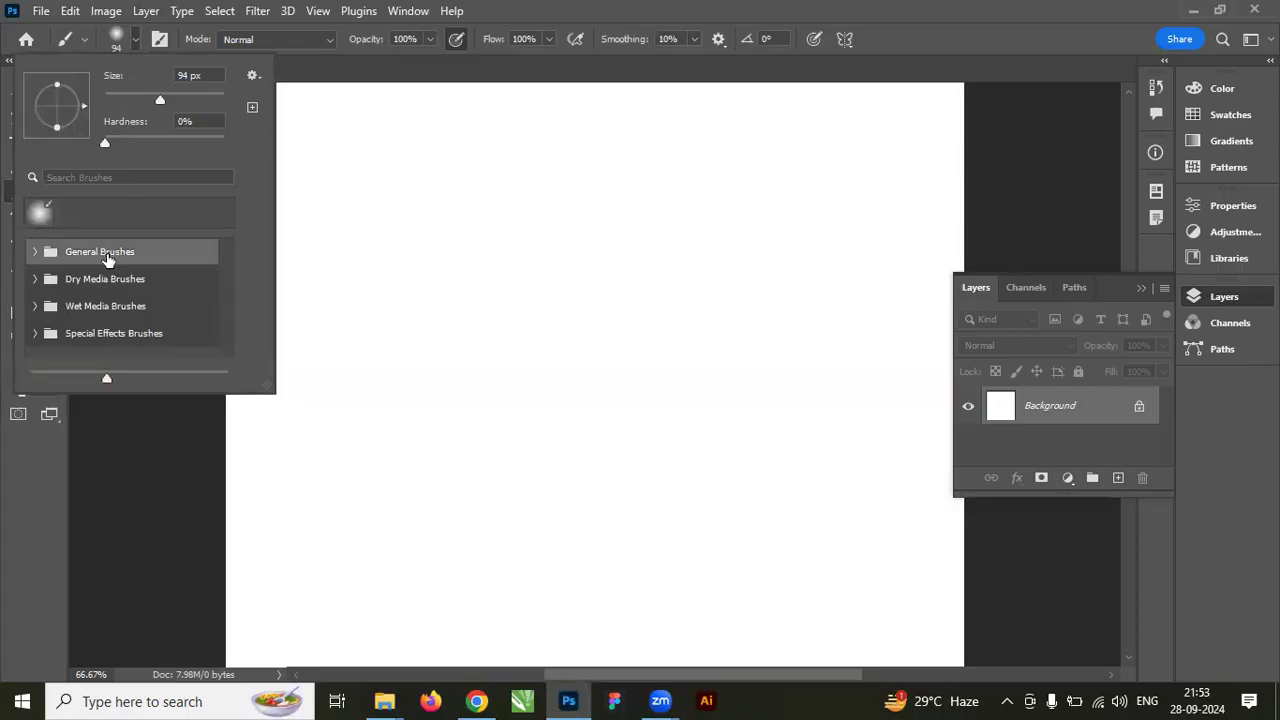
{"action": "left_click", "coordinate": [32, 251]}
{"action": "scroll", "coordinate": [150, 300], "scroll_direction": "down", "scroll_amount": 4}
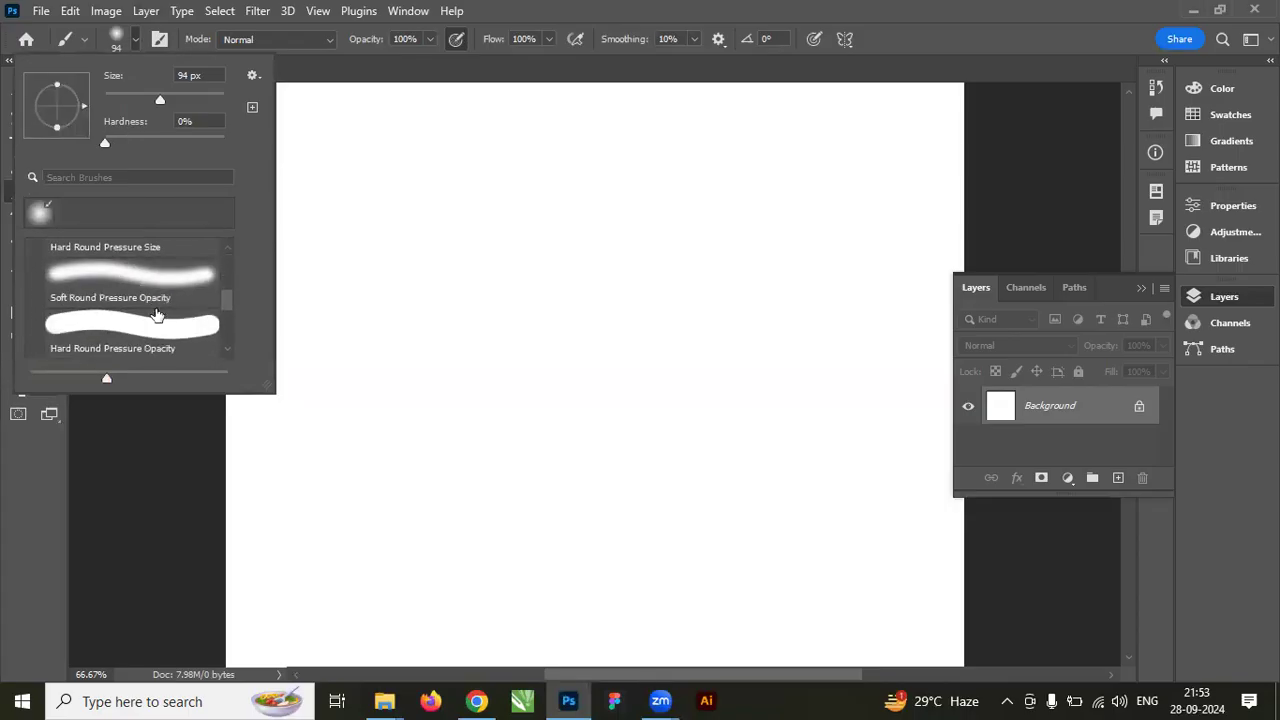
{"action": "left_click", "coordinate": [137, 39]}
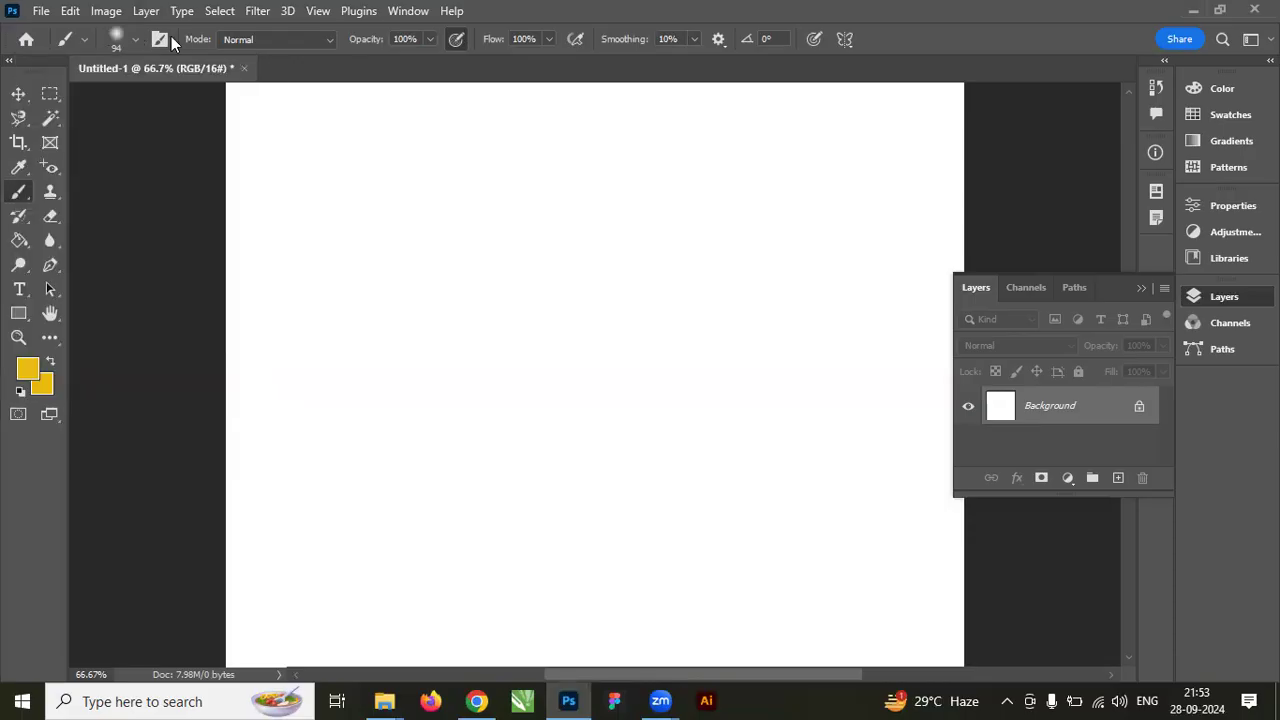
{"action": "right_click", "coordinate": [486, 234]}
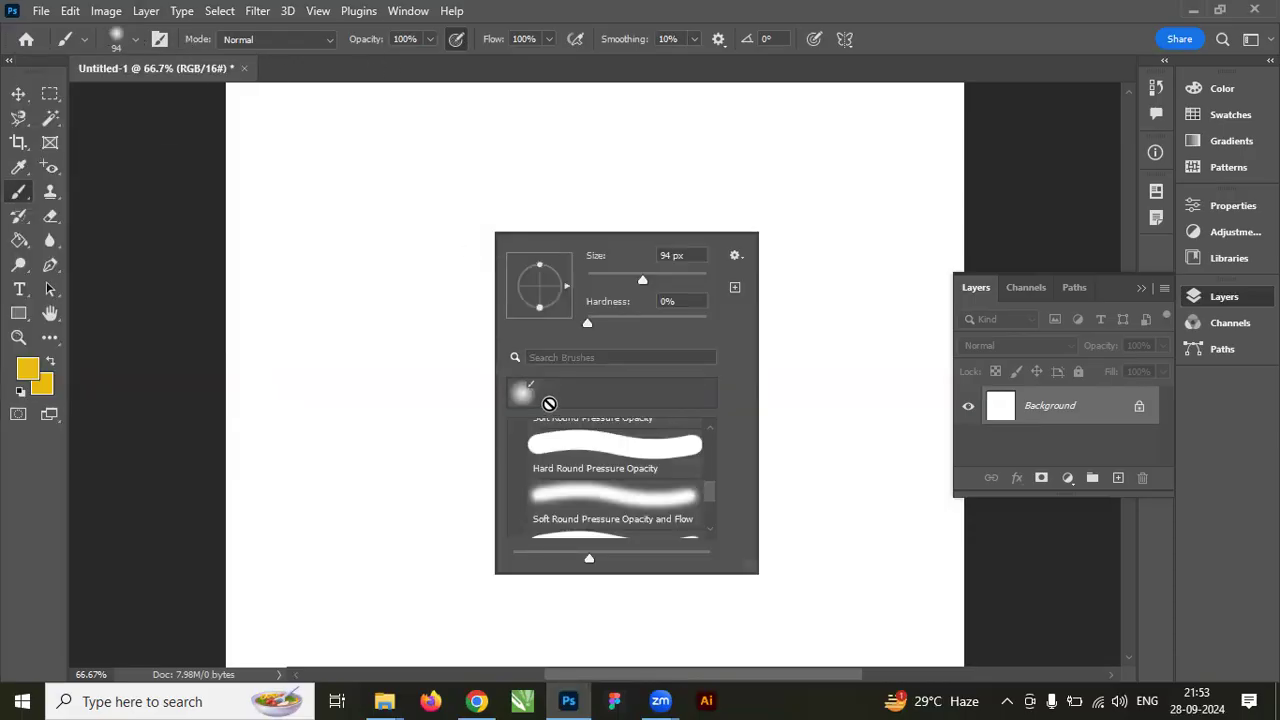
{"action": "scroll", "coordinate": [711, 505], "scroll_direction": "down", "scroll_amount": 2}
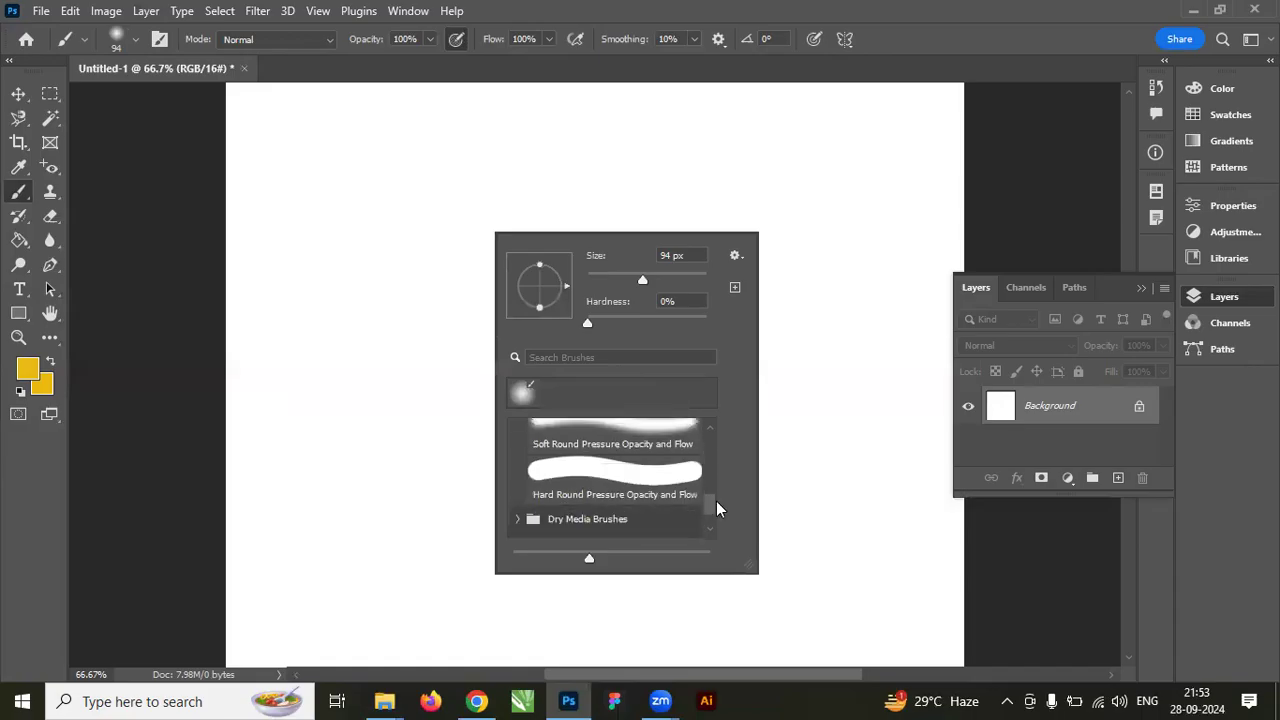
{"action": "scroll", "coordinate": [565, 491], "scroll_direction": "up", "scroll_amount": 5}
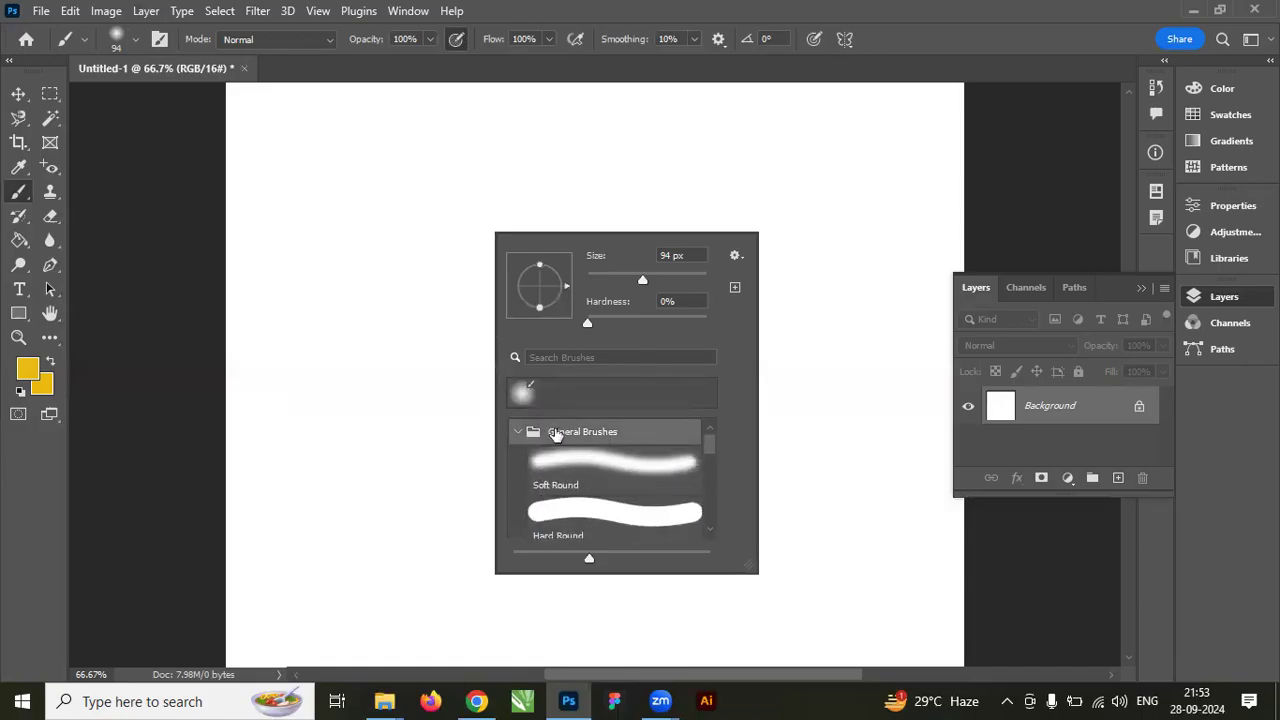
Collapse the General Brushes group and examine the Dry Media Brushes presets.
{"action": "left_click", "coordinate": [519, 432]}
{"action": "left_click", "coordinate": [533, 469]}
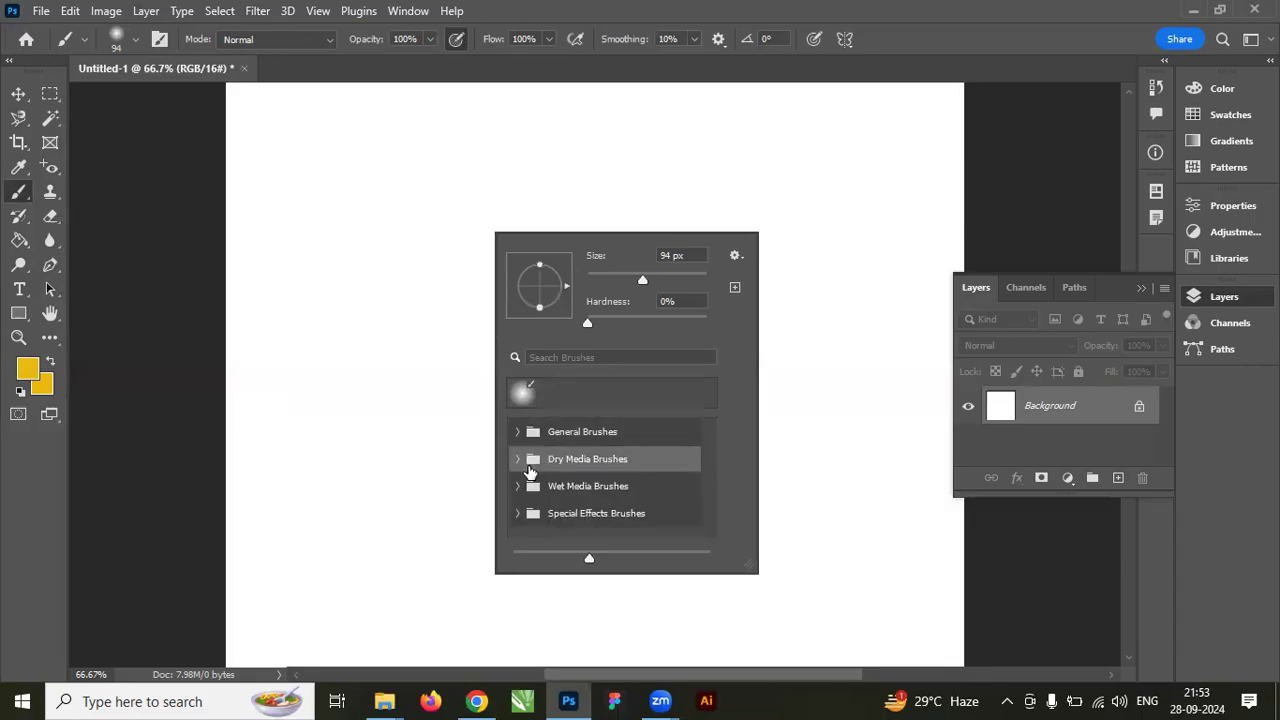
{"action": "left_click", "coordinate": [517, 458]}
{"action": "scroll", "coordinate": [610, 480], "scroll_direction": "down", "scroll_amount": 10}
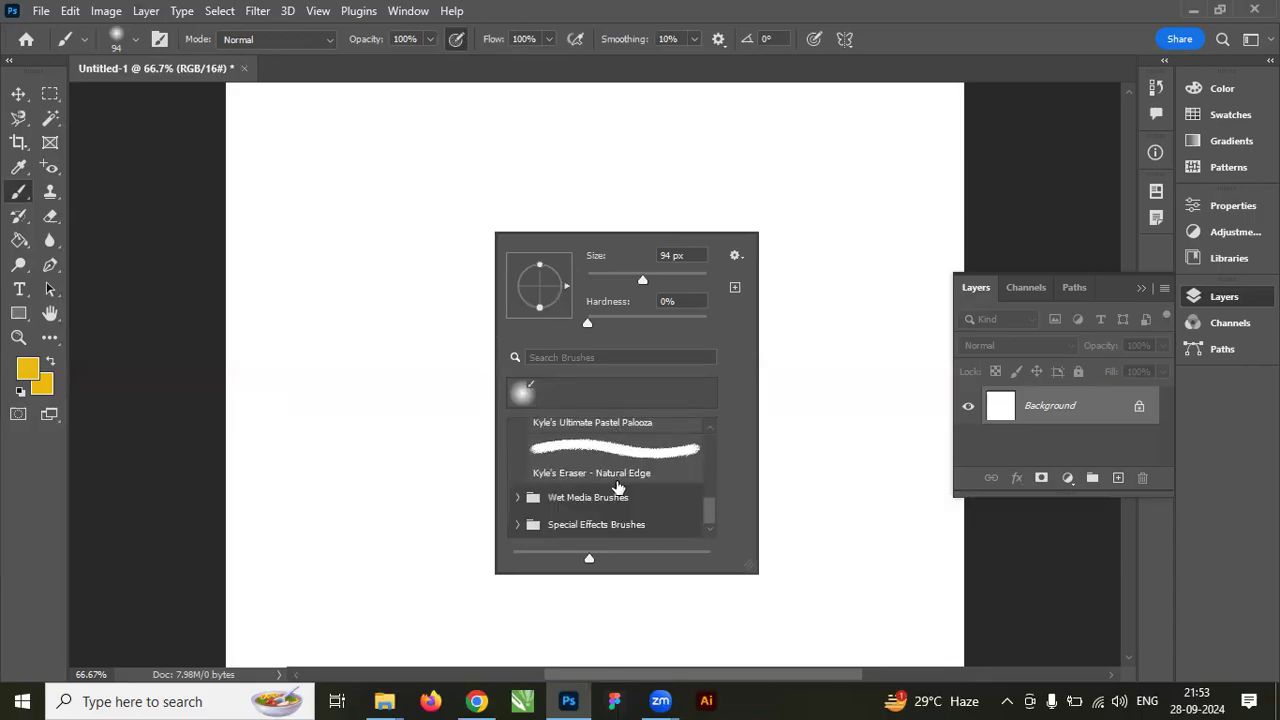
{"action": "left_click", "coordinate": [711, 495]}
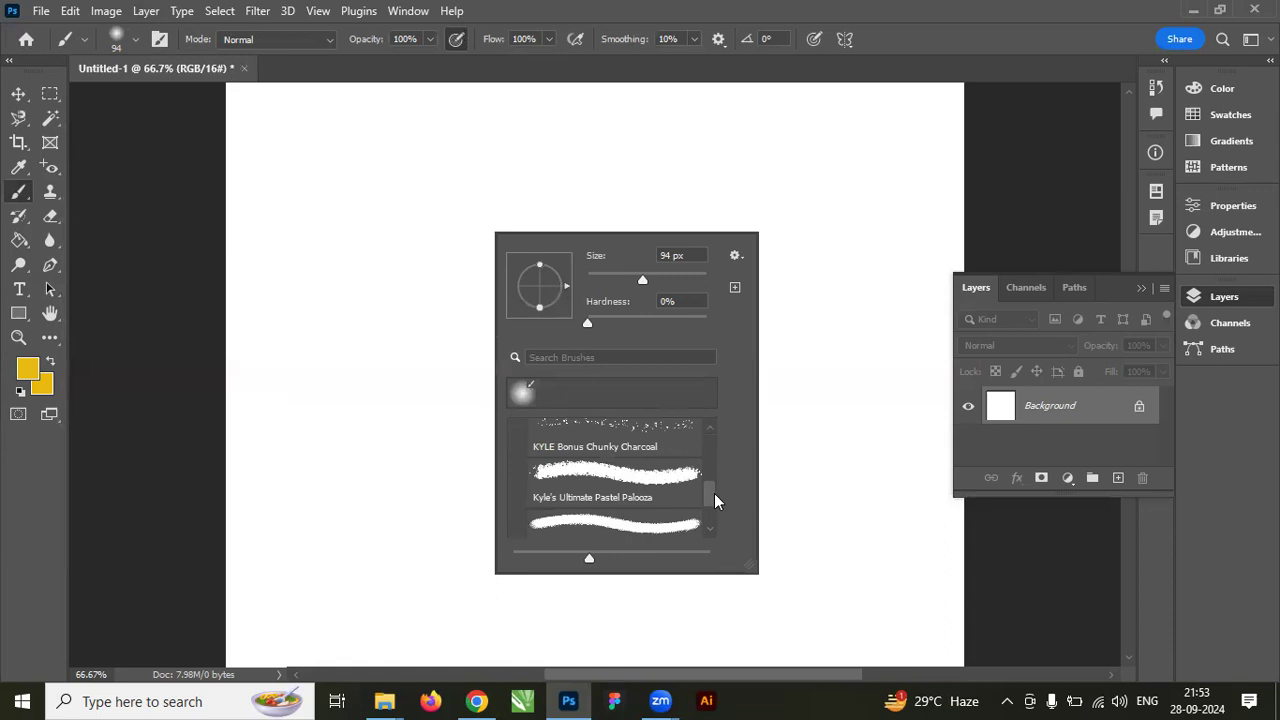
{"action": "left_click_drag", "start_coordinate": [715, 500], "coordinate": [715, 435]}
{"action": "left_click", "coordinate": [519, 459]}
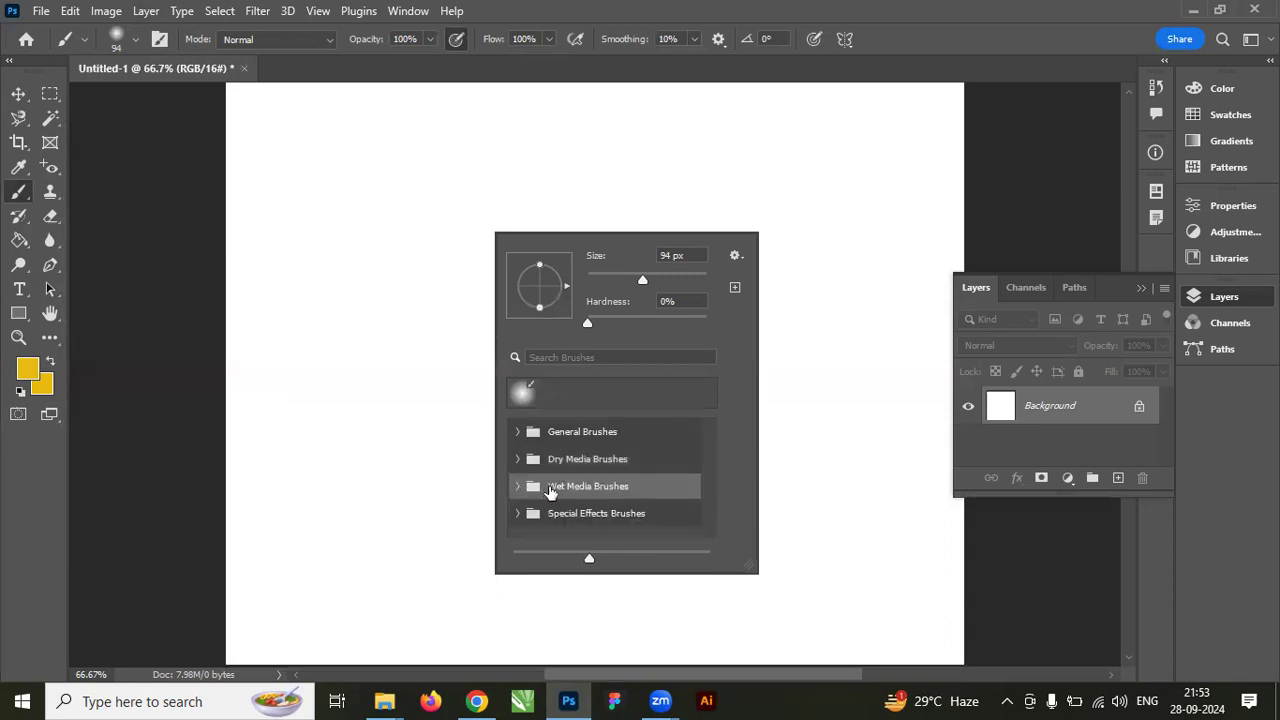
{"action": "key", "text": "Escape"}
Examine the Special Effects Brushes presets available for the Brush tool.
{"action": "left_click", "coordinate": [86, 41]}
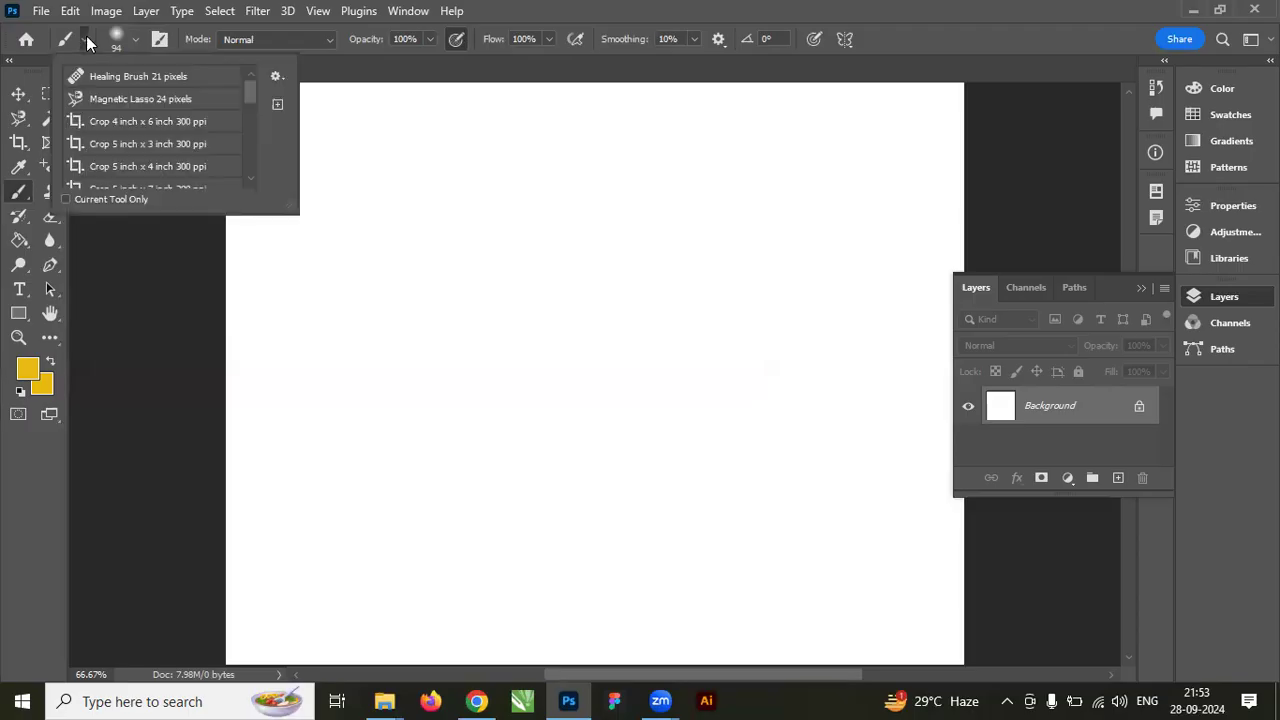
{"action": "right_click", "coordinate": [474, 300]}
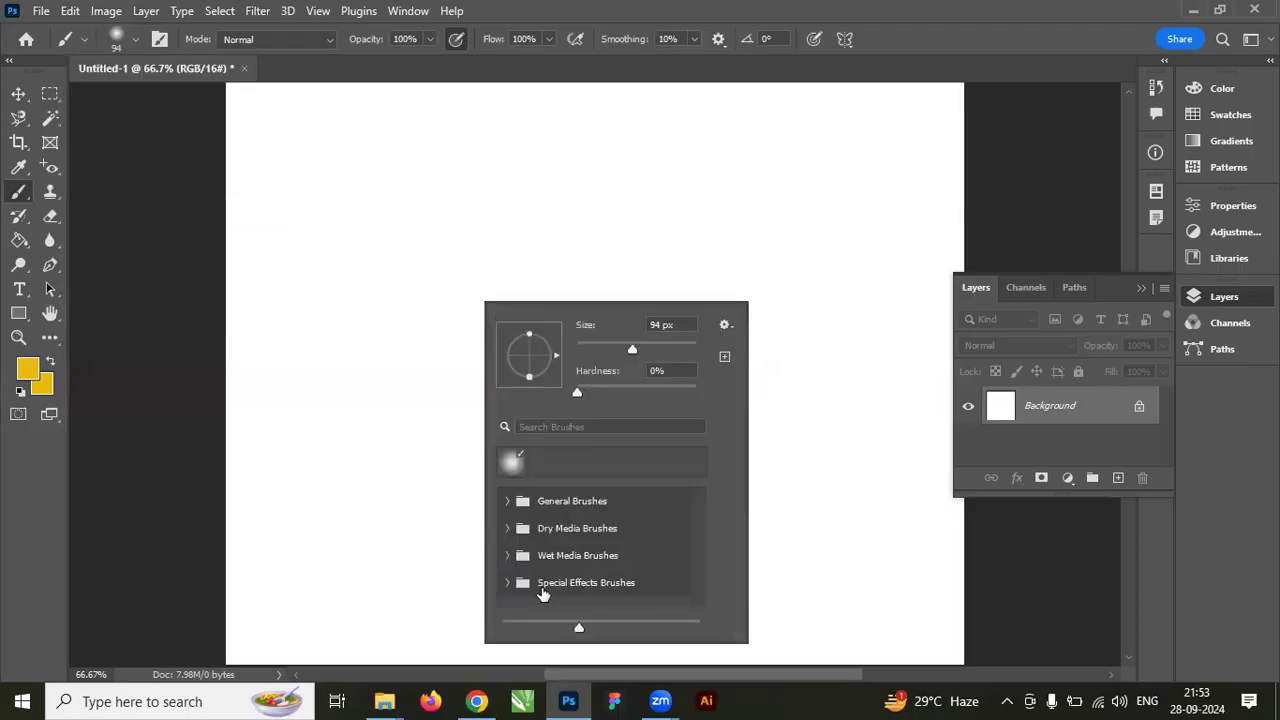
{"action": "key", "text": "Escape"}
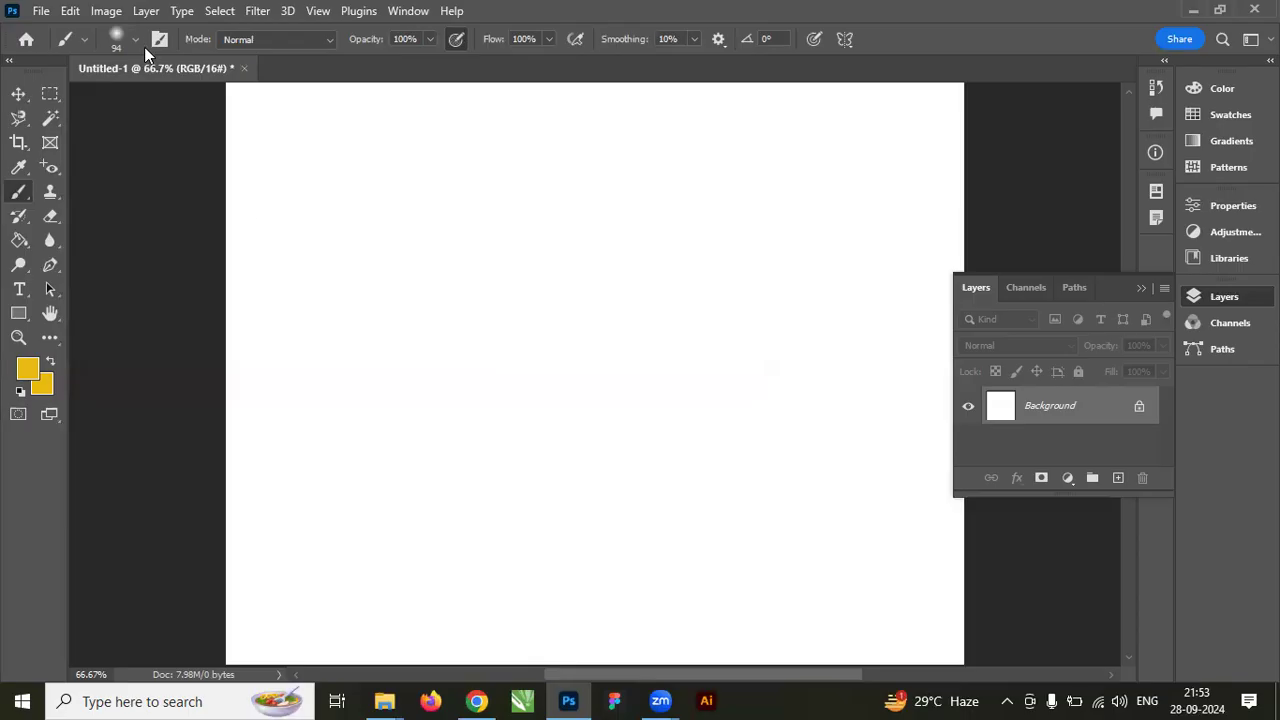
{"action": "right_click", "coordinate": [340, 260]}
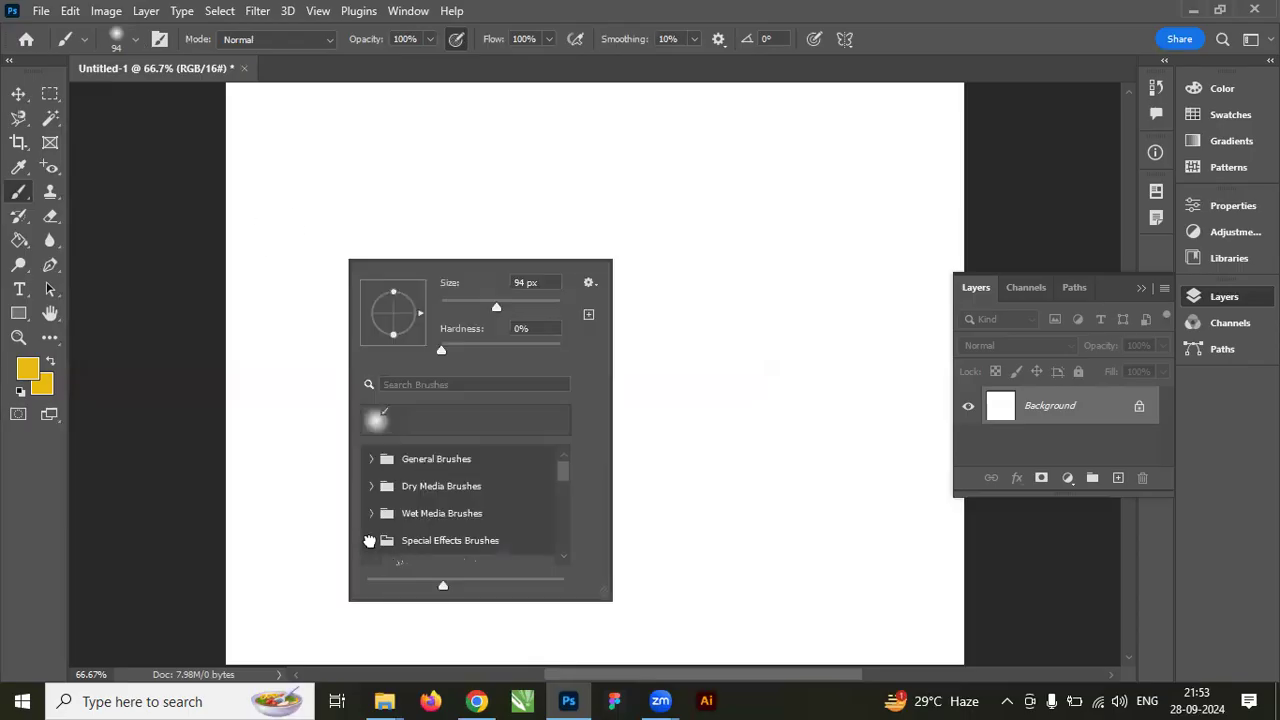
{"action": "left_click", "coordinate": [369, 540]}
{"action": "scroll", "coordinate": [440, 497], "scroll_direction": "down", "scroll_amount": 6}
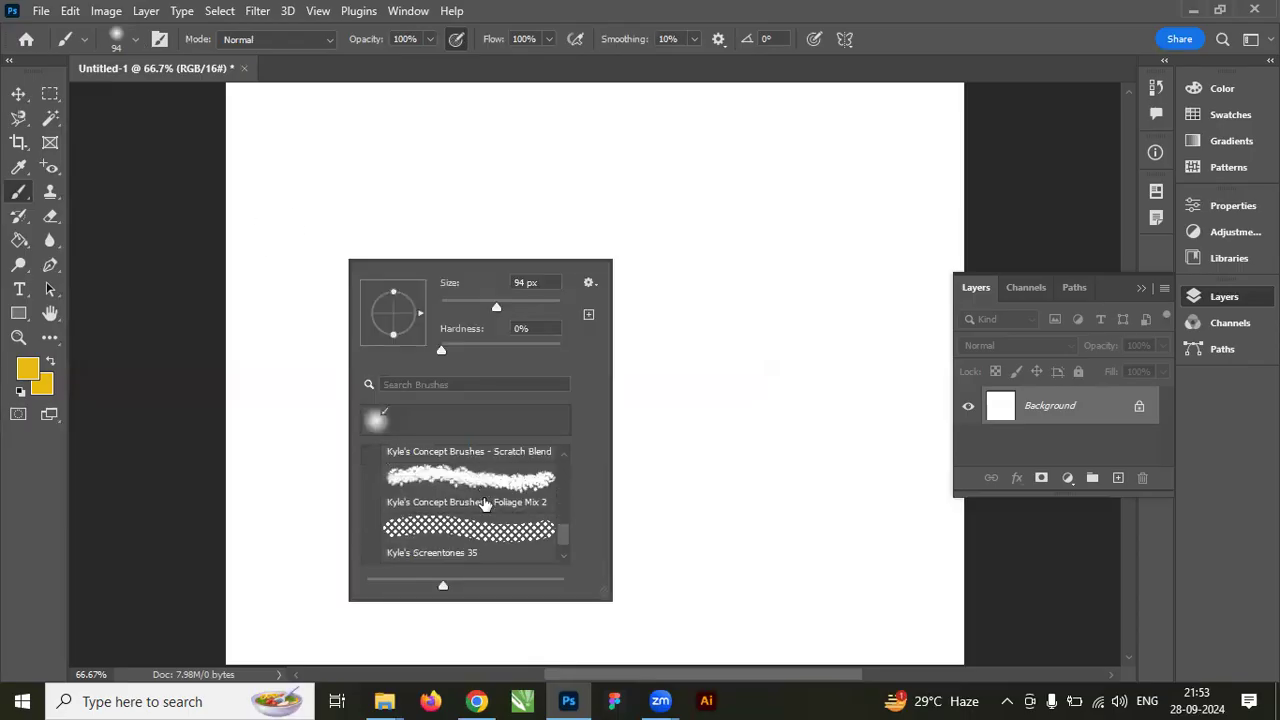
{"action": "mouse_move", "coordinate": [559, 551]}
{"action": "left_mouse_down"}
{"action": "mouse_move", "coordinate": [566, 478]}
{"action": "mouse_move", "coordinate": [455, 491]}
{"action": "left_mouse_up"}
Expand the Wet Media Brushes group and examine its presets.
{"action": "left_click", "coordinate": [372, 466]}
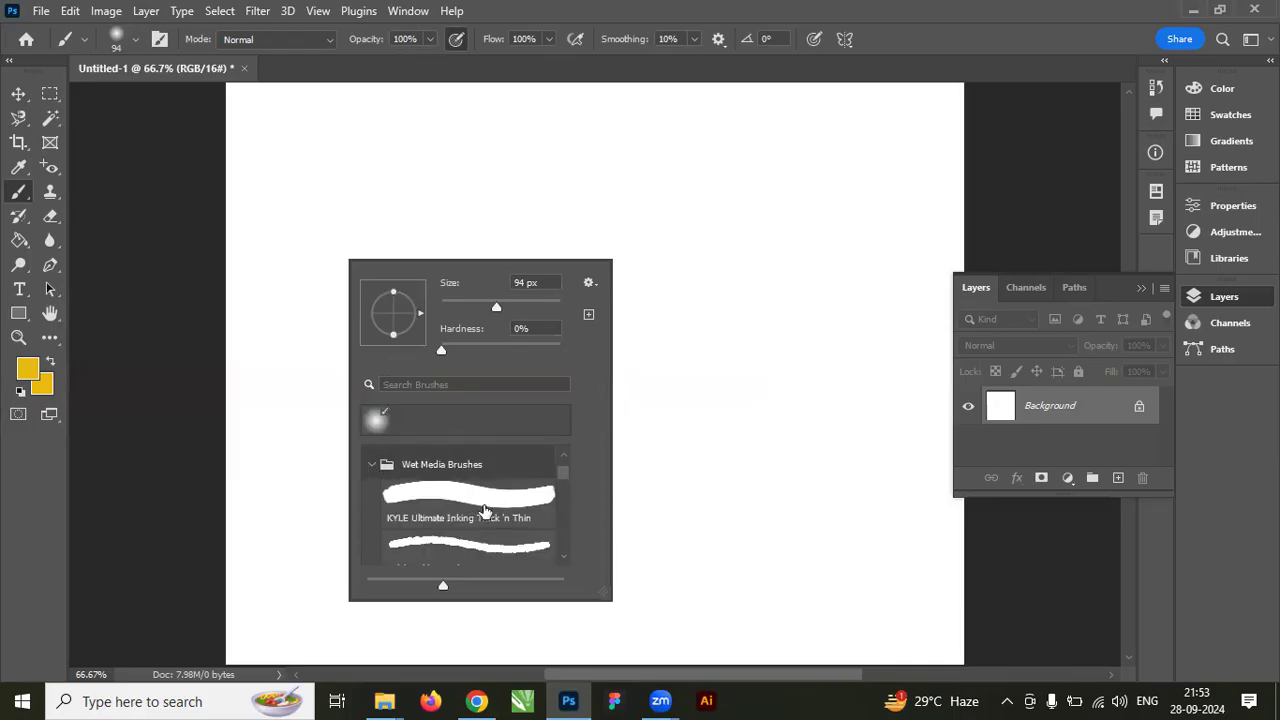
{"action": "scroll", "coordinate": [471, 497], "scroll_direction": "down", "scroll_amount": 6}
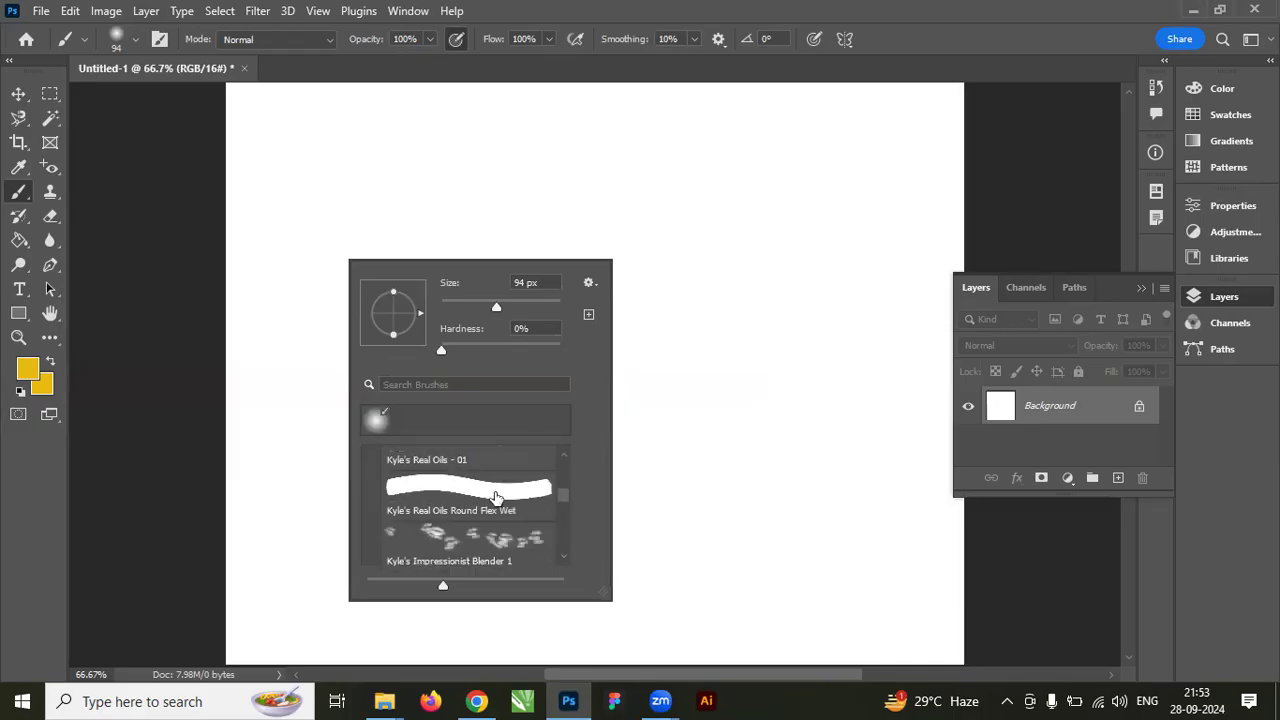
{"action": "scroll", "coordinate": [495, 497], "scroll_direction": "down", "scroll_amount": 8}
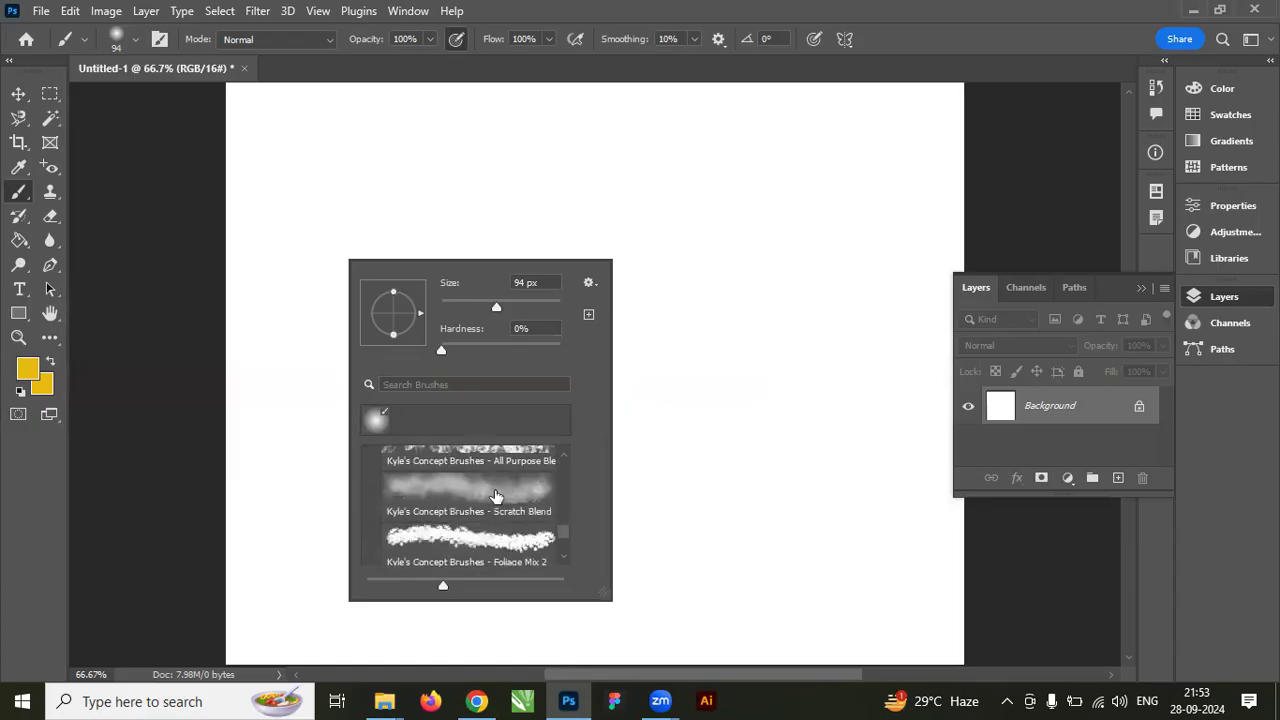
{"action": "scroll", "coordinate": [495, 497], "scroll_direction": "down", "scroll_amount": 1}
{"action": "scroll", "coordinate": [495, 497], "scroll_direction": "up", "scroll_amount": 12}
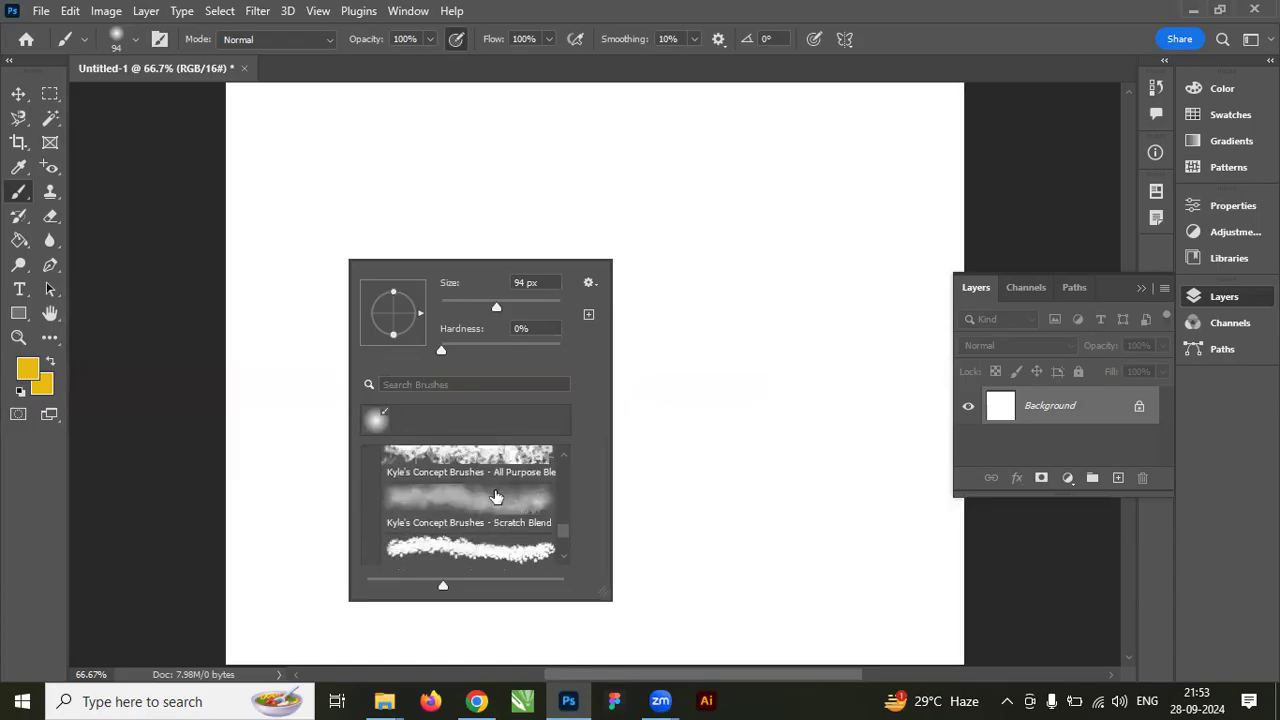
{"action": "scroll", "coordinate": [497, 497], "scroll_direction": "up", "scroll_amount": 6}
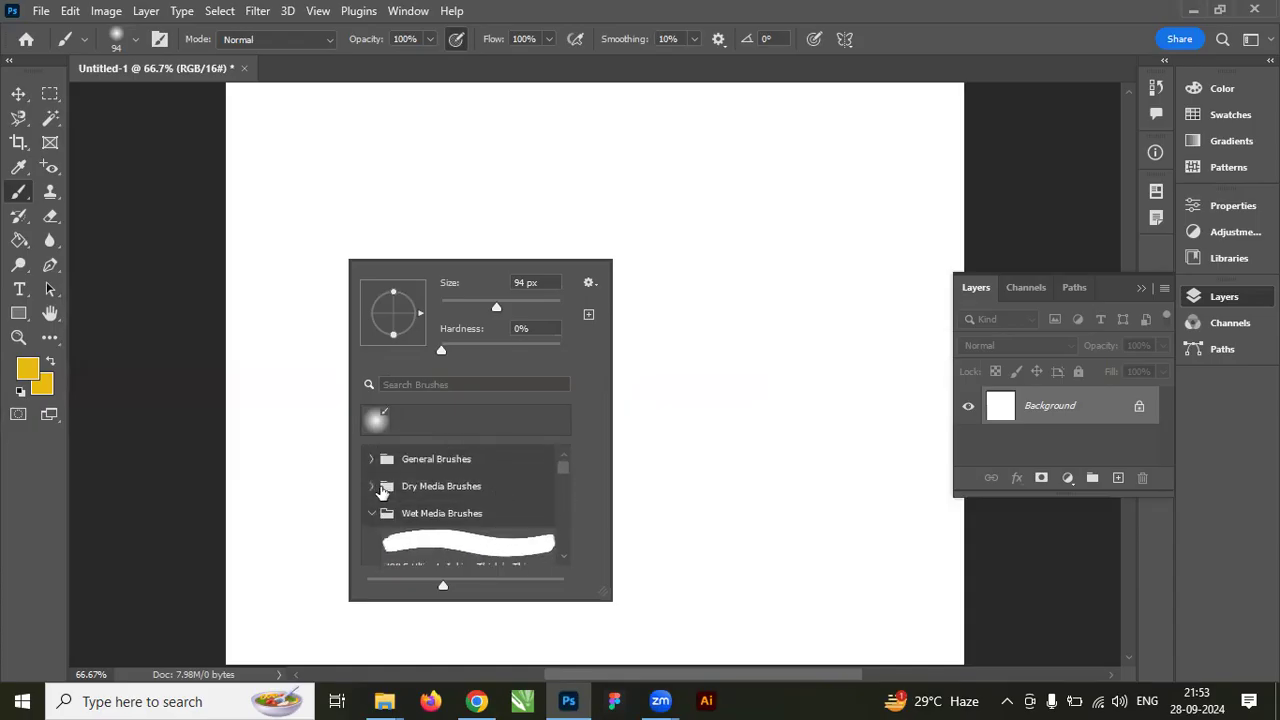
Expand the Dry Media Brushes group and look through its presets again.
{"action": "left_click", "coordinate": [382, 490]}
{"action": "scroll", "coordinate": [440, 500], "scroll_direction": "down", "scroll_amount": 4}
{"action": "scroll", "coordinate": [510, 511], "scroll_direction": "down", "scroll_amount": 8}
{"action": "scroll", "coordinate": [515, 510], "scroll_direction": "down", "scroll_amount": 3}
{"action": "scroll", "coordinate": [515, 511], "scroll_direction": "up", "scroll_amount": 10}
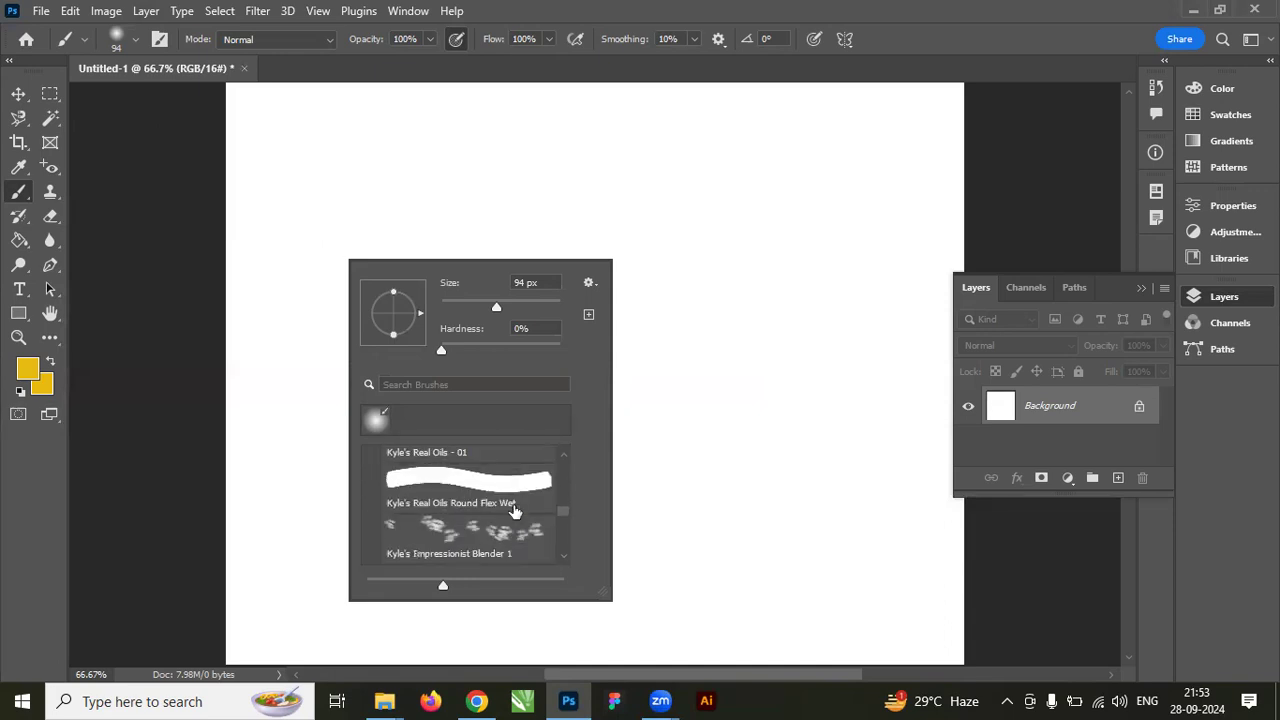
{"action": "scroll", "coordinate": [514, 511], "scroll_direction": "up", "scroll_amount": 8}
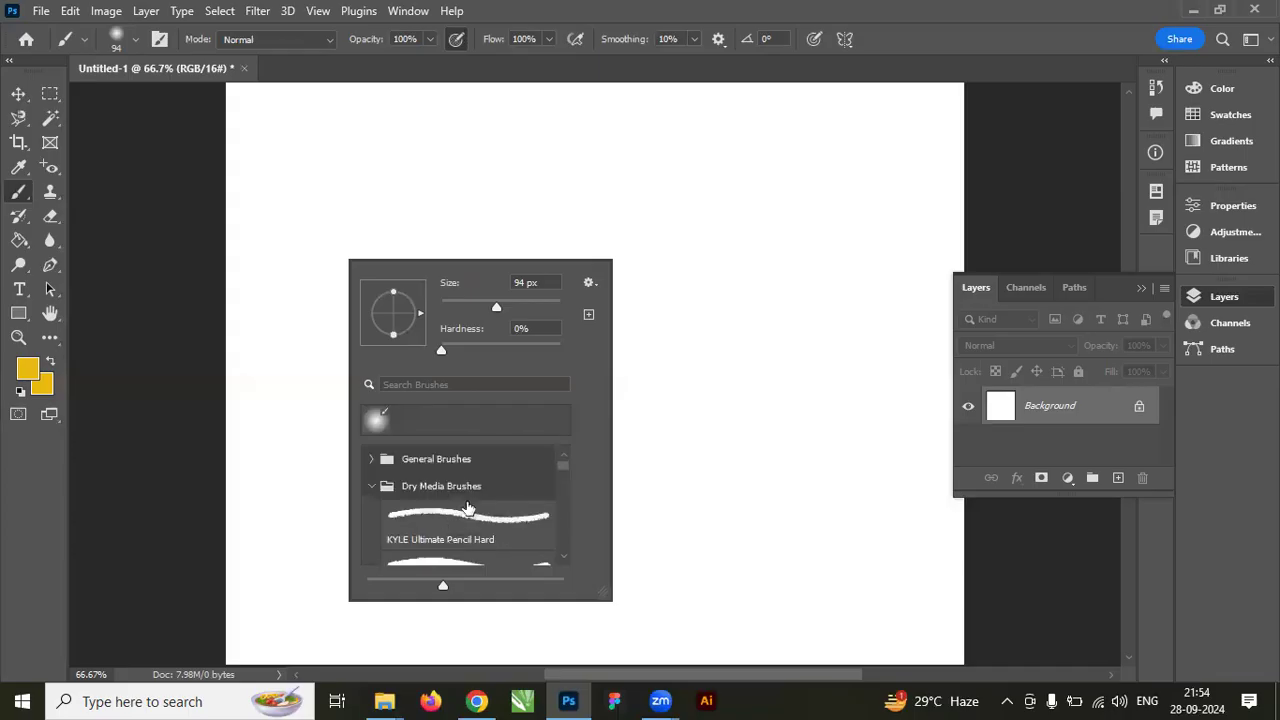
Select the Soft Round preset from General Brushes and try a diagonal yellow stroke on the canvas, undoing it again.
{"action": "left_click", "coordinate": [371, 460]}
{"action": "left_click", "coordinate": [468, 509]}
{"action": "left_click", "coordinate": [680, 320]}
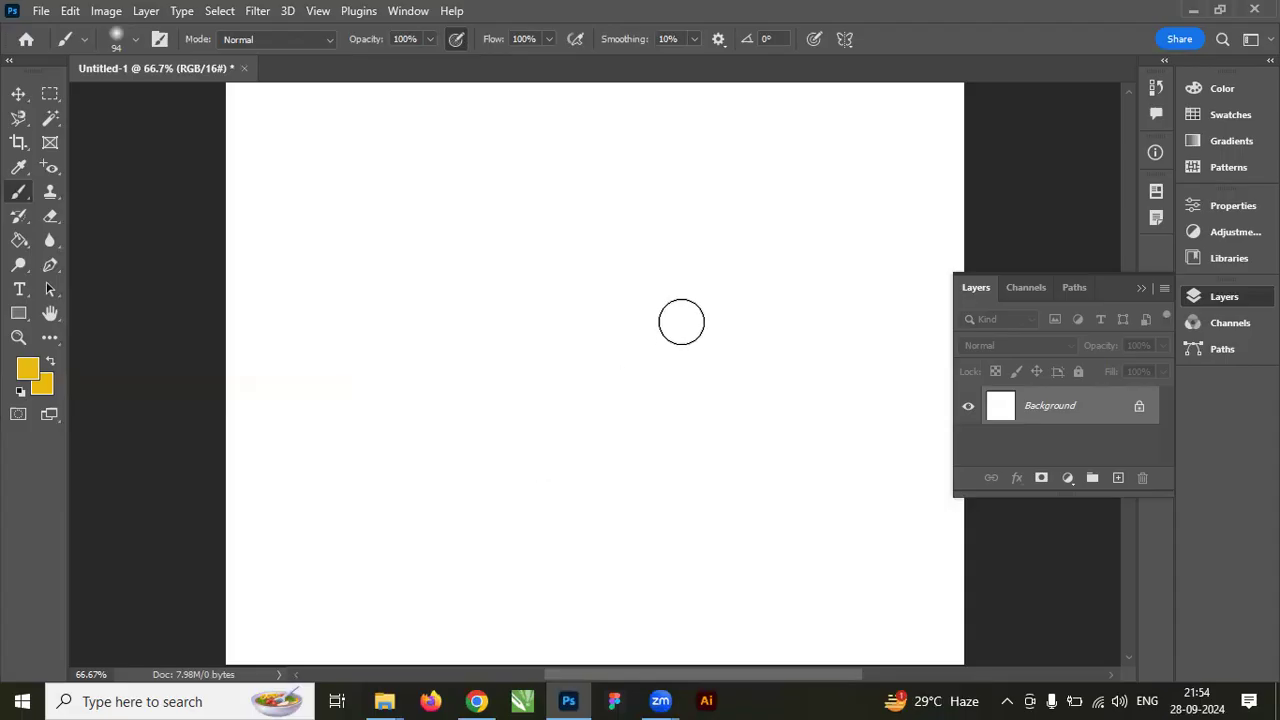
{"action": "left_click_drag", "start_coordinate": [478, 252], "coordinate": [660, 418]}
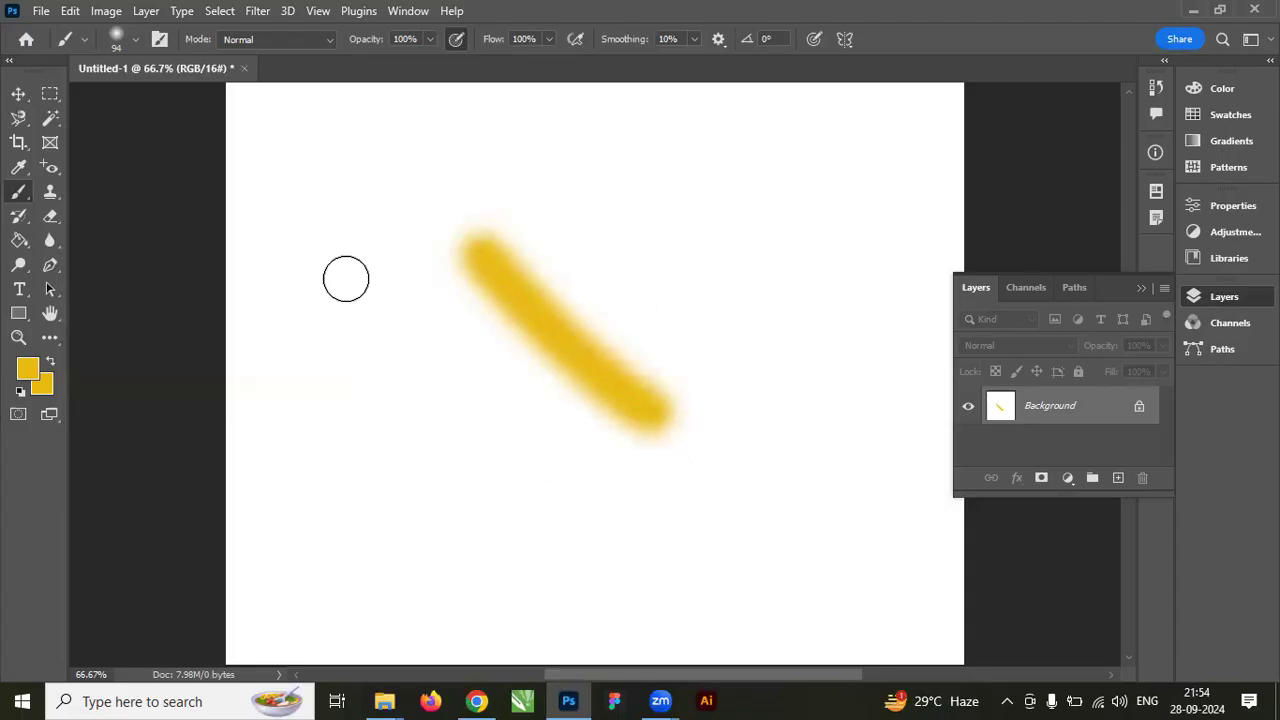
{"action": "key", "text": "ctrl+z"}
Set the foreground color to e5073b and paint three soft red strokes on the canvas.
{"action": "left_click", "coordinate": [27, 369]}
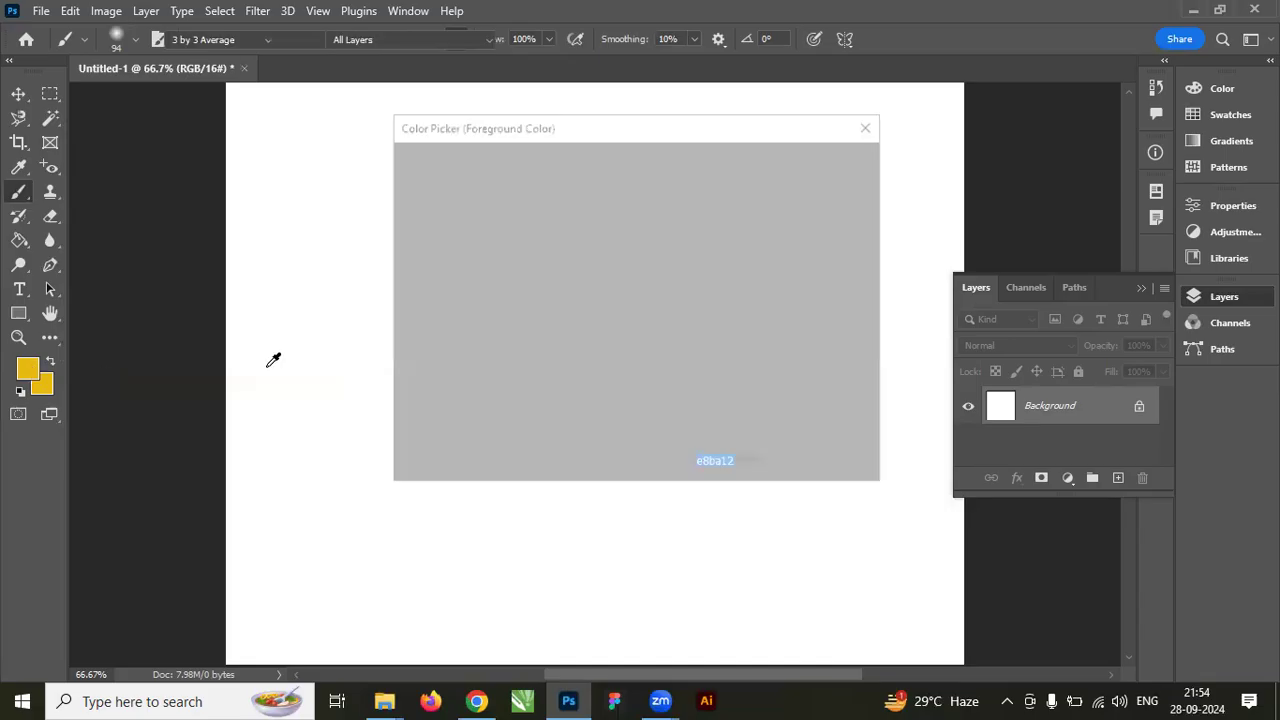
{"action": "type", "text": "e5073b"}
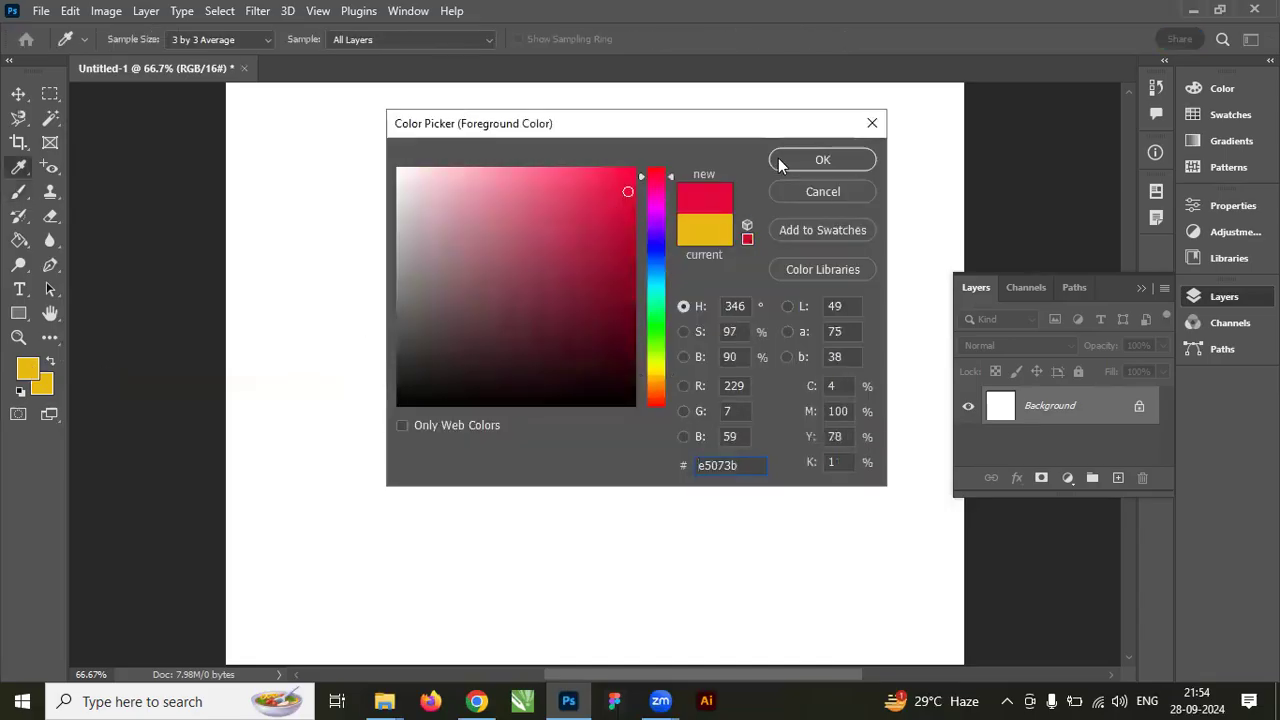
{"action": "left_click", "coordinate": [781, 165]}
{"action": "left_click_drag", "start_coordinate": [448, 238], "coordinate": [610, 372]}
{"action": "left_click_drag", "start_coordinate": [624, 195], "coordinate": [634, 308]}
{"action": "left_click_drag", "start_coordinate": [700, 337], "coordinate": [702, 362]}
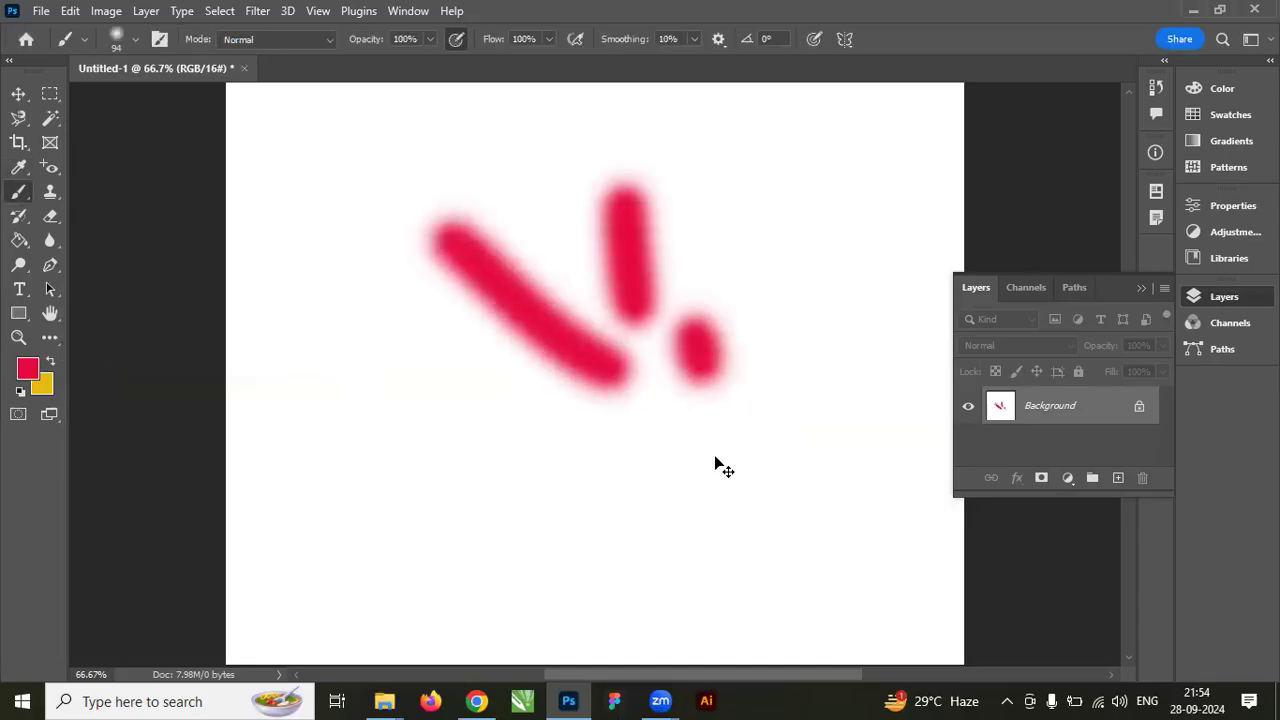
Undo the three red strokes.
{"action": "key", "text": "ctrl+z"}
{"action": "key", "text": "ctrl+z"}
{"action": "key", "text": "ctrl+z"}
Set the foreground color to a dark navy blue and paint a few soft test strokes on the canvas.
{"action": "left_click", "coordinate": [27, 369]}
{"action": "left_click", "coordinate": [634, 329]}
{"action": "left_click", "coordinate": [663, 242]}
{"action": "left_click", "coordinate": [822, 160]}
{"action": "left_click_drag", "start_coordinate": [548, 209], "coordinate": [630, 388]}
{"action": "left_click", "coordinate": [751, 209]}
{"action": "left_click_drag", "start_coordinate": [751, 209], "coordinate": [751, 355]}
{"action": "left_click_drag", "start_coordinate": [551, 264], "coordinate": [589, 371]}
Undo all the navy blue strokes.
{"action": "key", "text": "ctrl+z"}
{"action": "key", "text": "ctrl+z"}
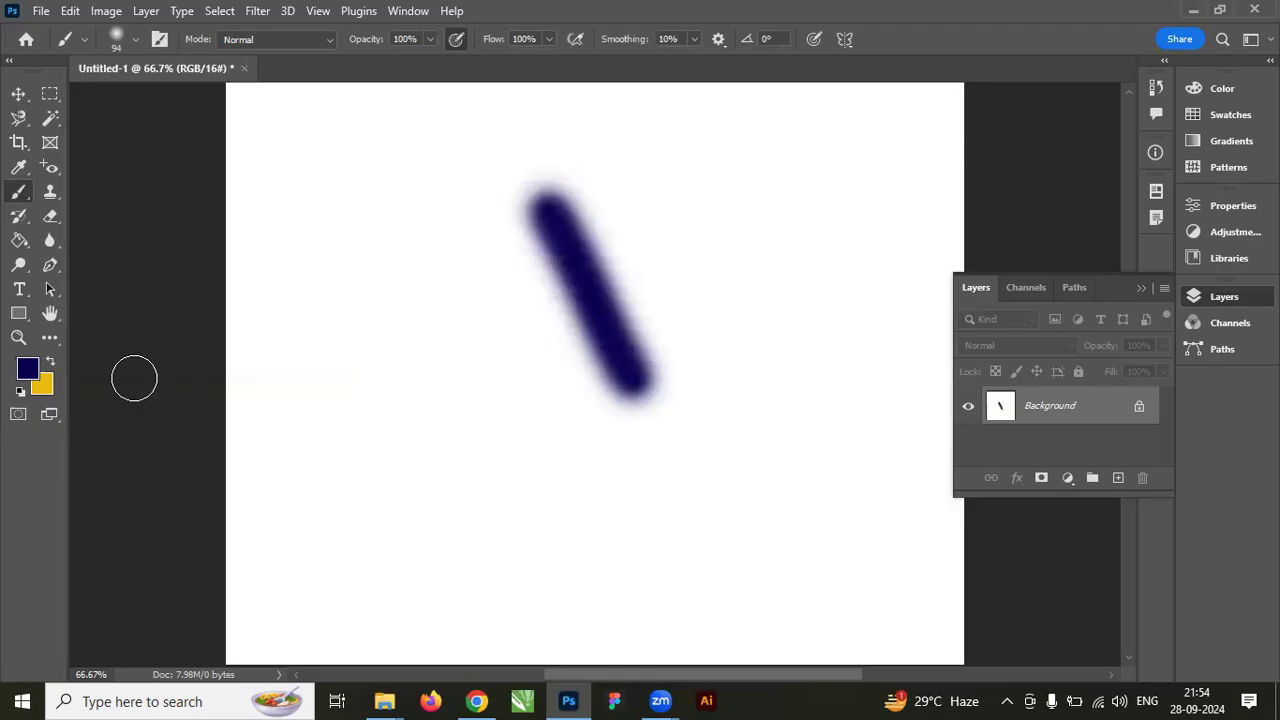
{"action": "key", "text": "ctrl+z"}
Set the foreground color to the green 15e68b for the Brush tool.
{"action": "left_click", "coordinate": [27, 375]}
{"action": "left_click", "coordinate": [617, 363]}
{"action": "left_click", "coordinate": [705, 232]}
{"action": "left_click_drag", "start_coordinate": [663, 249], "coordinate": [658, 305]}
{"action": "left_click", "coordinate": [610, 193]}
{"action": "left_click", "coordinate": [798, 161]}
{"action": "key", "text": "b"}
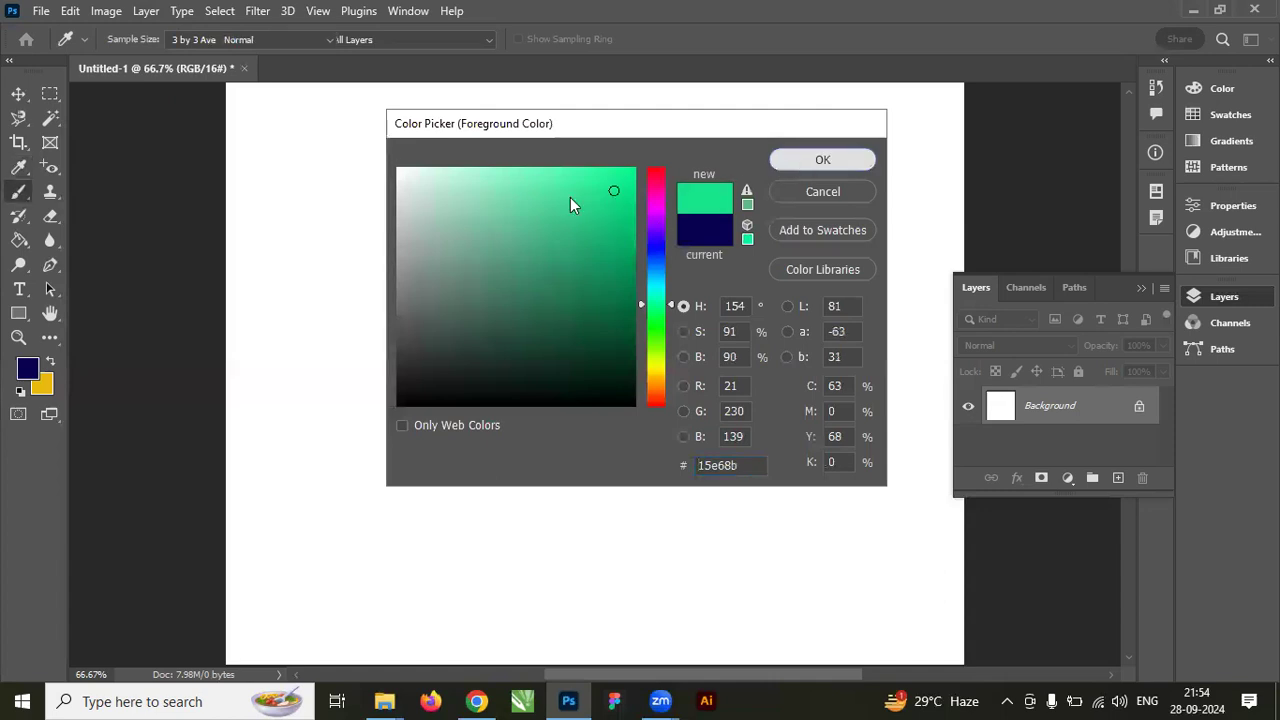
Paint four soft green strokes across the canvas, and undo them all.
{"action": "left_click_drag", "start_coordinate": [502, 193], "coordinate": [612, 365]}
{"action": "left_click_drag", "start_coordinate": [674, 224], "coordinate": [724, 338]}
{"action": "left_click_drag", "start_coordinate": [409, 240], "coordinate": [474, 431]}
{"action": "left_click_drag", "start_coordinate": [729, 226], "coordinate": [789, 371]}
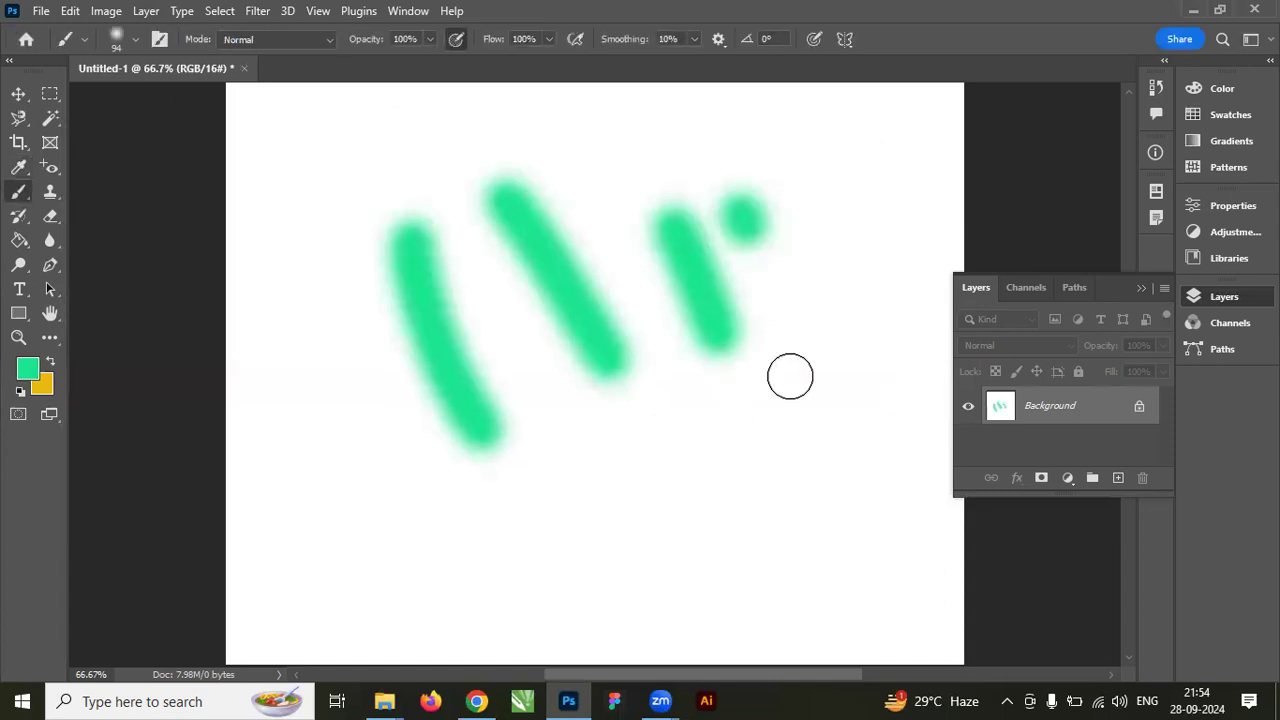
{"action": "key", "text": "ctrl+z"}
{"action": "key", "text": "ctrl+z"}
{"action": "key", "text": "ctrl+z"}
{"action": "key", "text": "ctrl+z"}
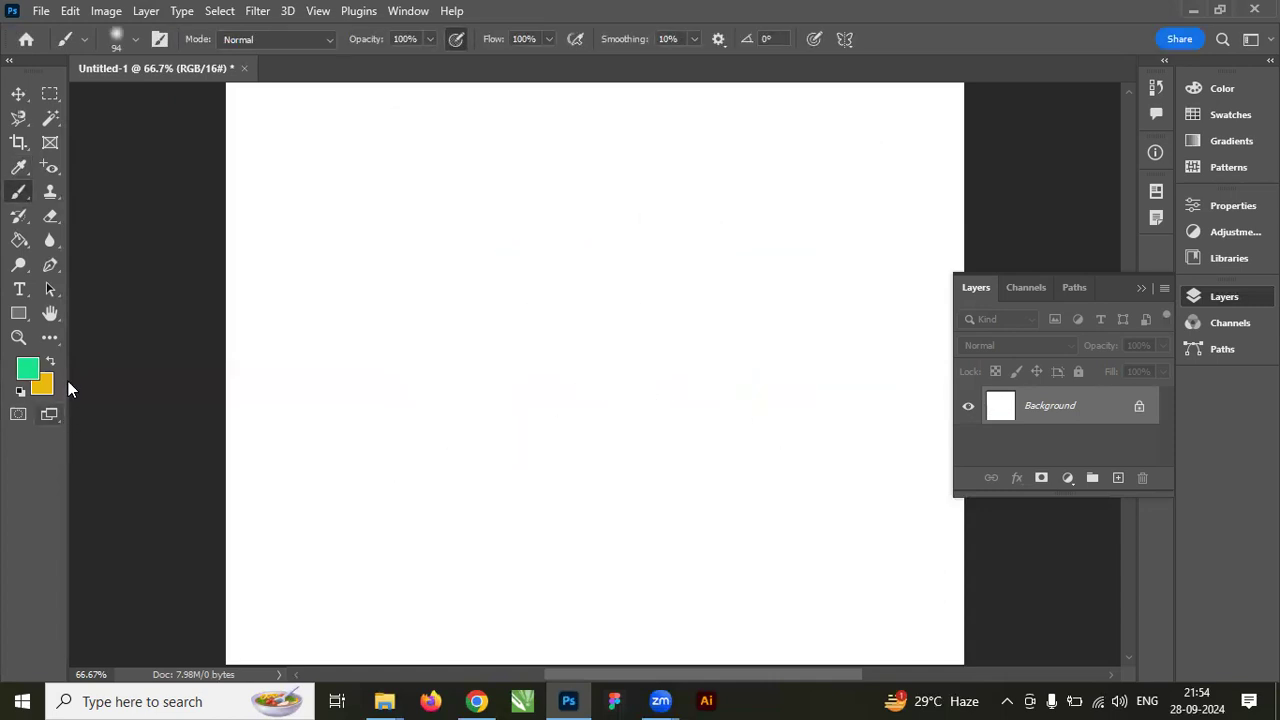
Set the foreground color to the pink e61586 and paint several soft diagonal strokes on the upper canvas.
{"action": "left_click", "coordinate": [22, 370]}
{"action": "left_click", "coordinate": [655, 189]}
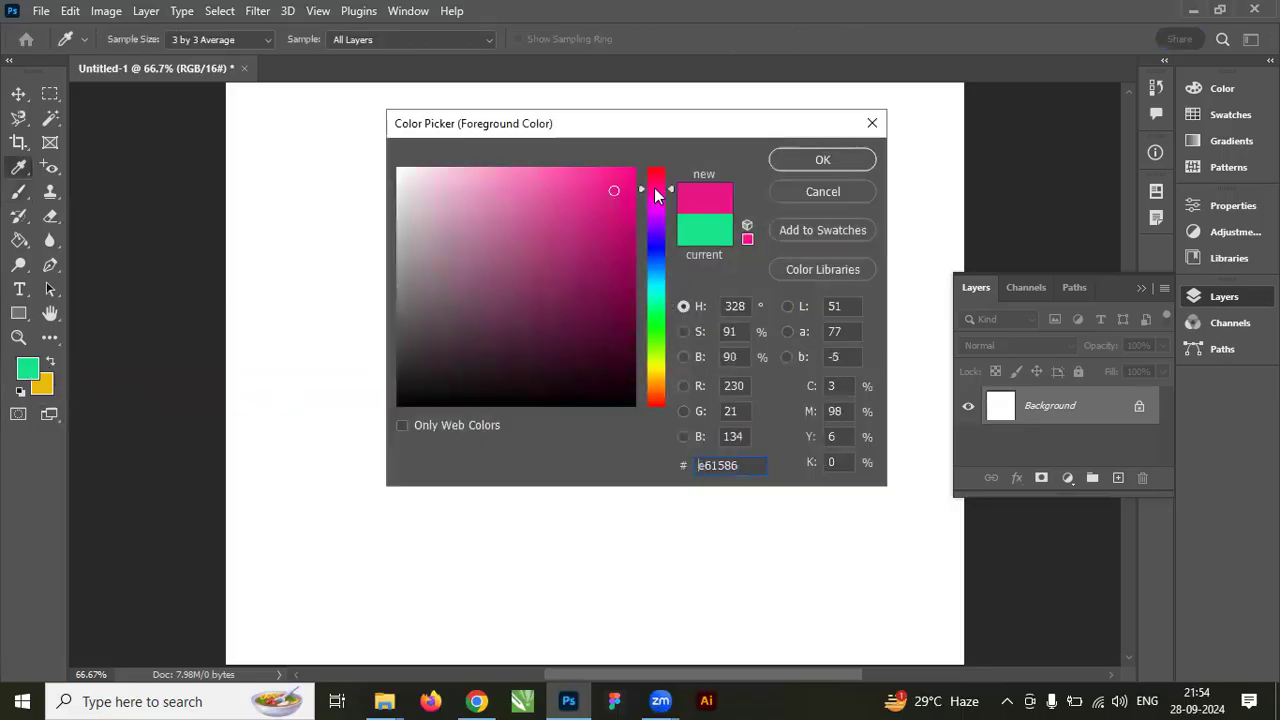
{"action": "left_click", "coordinate": [815, 161]}
{"action": "key", "text": "b"}
{"action": "left_click_drag", "start_coordinate": [480, 205], "coordinate": [651, 423]}
{"action": "mouse_move", "coordinate": [590, 240]}
{"action": "left_mouse_down"}
{"action": "mouse_move", "coordinate": [651, 271]}
{"action": "mouse_move", "coordinate": [690, 330]}
{"action": "left_mouse_up"}
{"action": "left_click", "coordinate": [745, 255]}
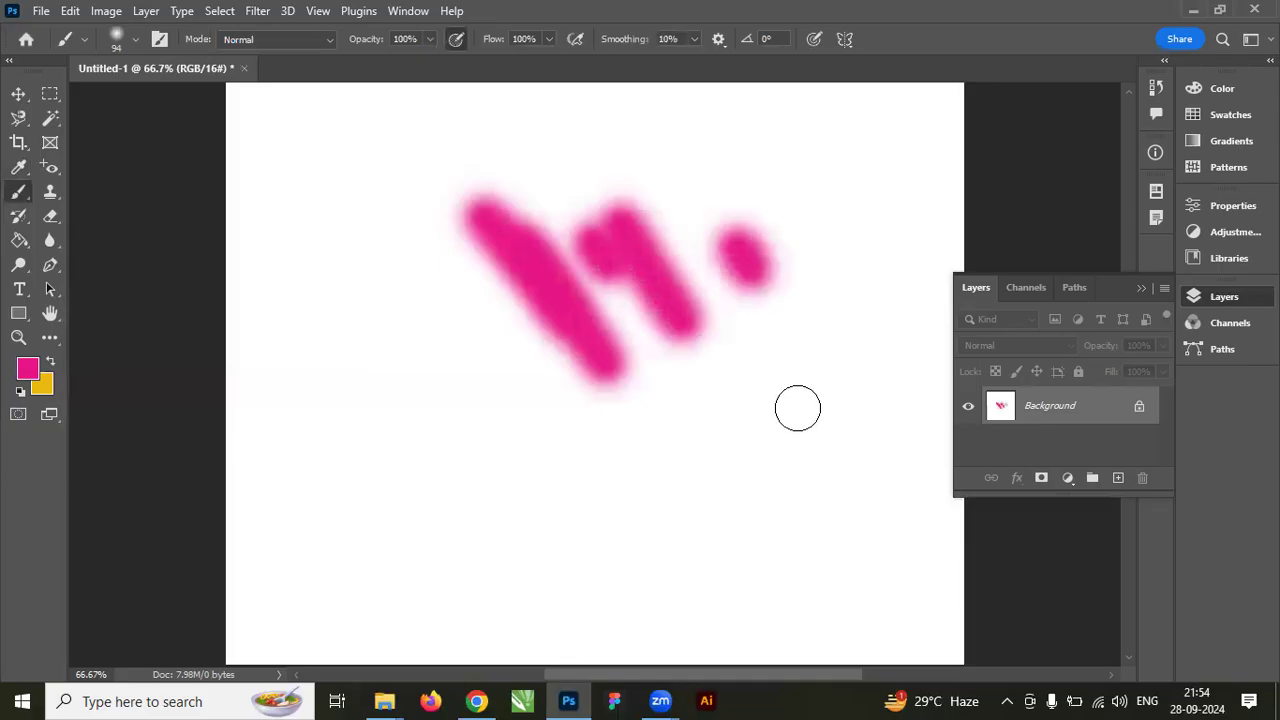
Set the brush size to 171 px and its hardness to 94%.
{"action": "right_click", "coordinate": [387, 230]}
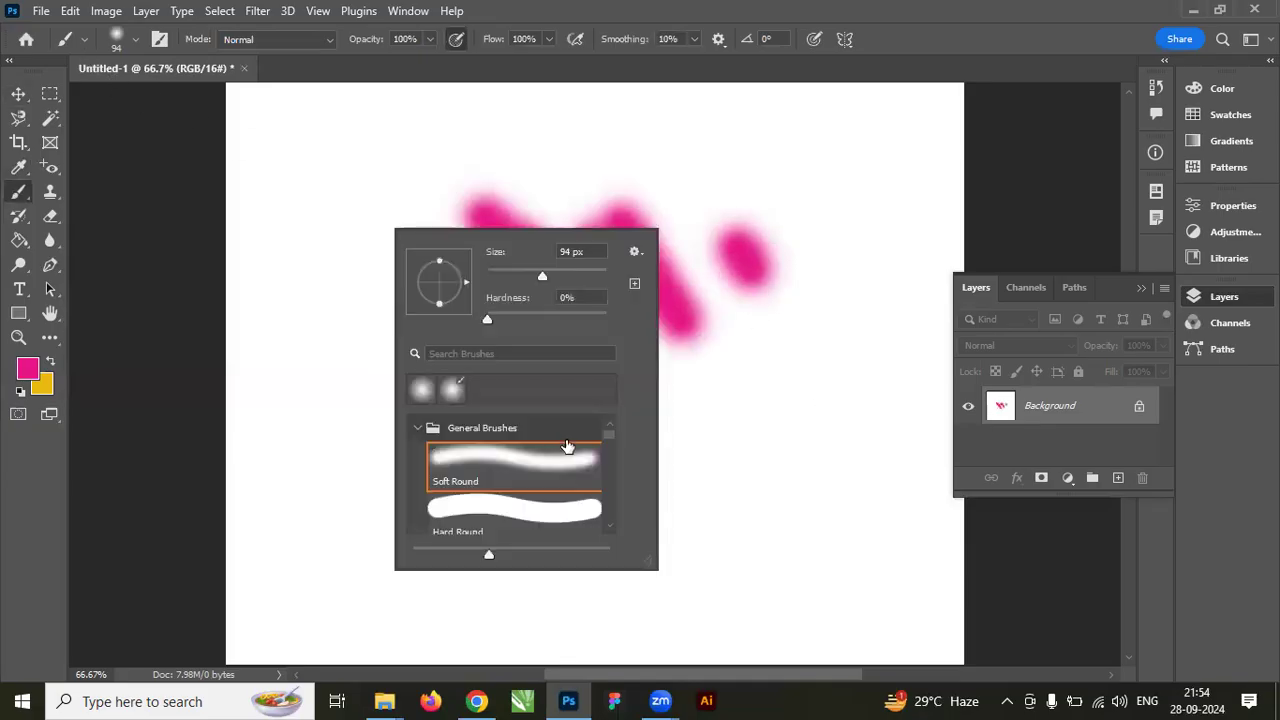
{"action": "left_click_drag", "start_coordinate": [542, 277], "coordinate": [557, 277]}
{"action": "key", "text": "bracketright"}
{"action": "left_click_drag", "start_coordinate": [487, 320], "coordinate": [602, 318]}
Paint several broad hard-edged pink strokes below and beside the soft ones.
{"action": "left_click_drag", "start_coordinate": [769, 334], "coordinate": [789, 477]}
{"action": "left_click_drag", "start_coordinate": [397, 306], "coordinate": [519, 511]}
{"action": "left_click_drag", "start_coordinate": [471, 297], "coordinate": [561, 487]}
{"action": "left_click_drag", "start_coordinate": [600, 372], "coordinate": [633, 447]}
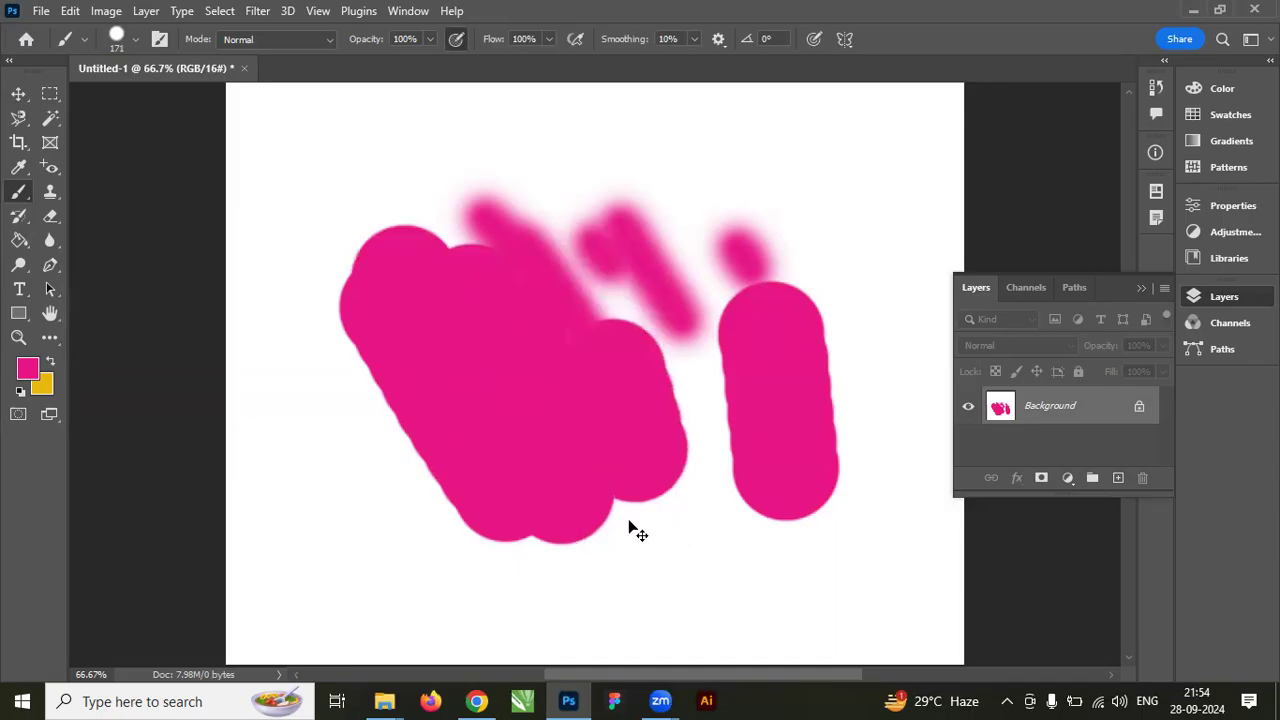
Undo the hard-edged strokes and the last soft pink dab.
{"action": "key", "text": "ctrl+z"}
{"action": "key", "text": "ctrl+z"}
{"action": "key", "text": "ctrl+z"}
{"action": "key", "text": "ctrl+z"}
{"action": "key", "text": "ctrl+z"}
{"action": "key", "text": "ctrl+z"}
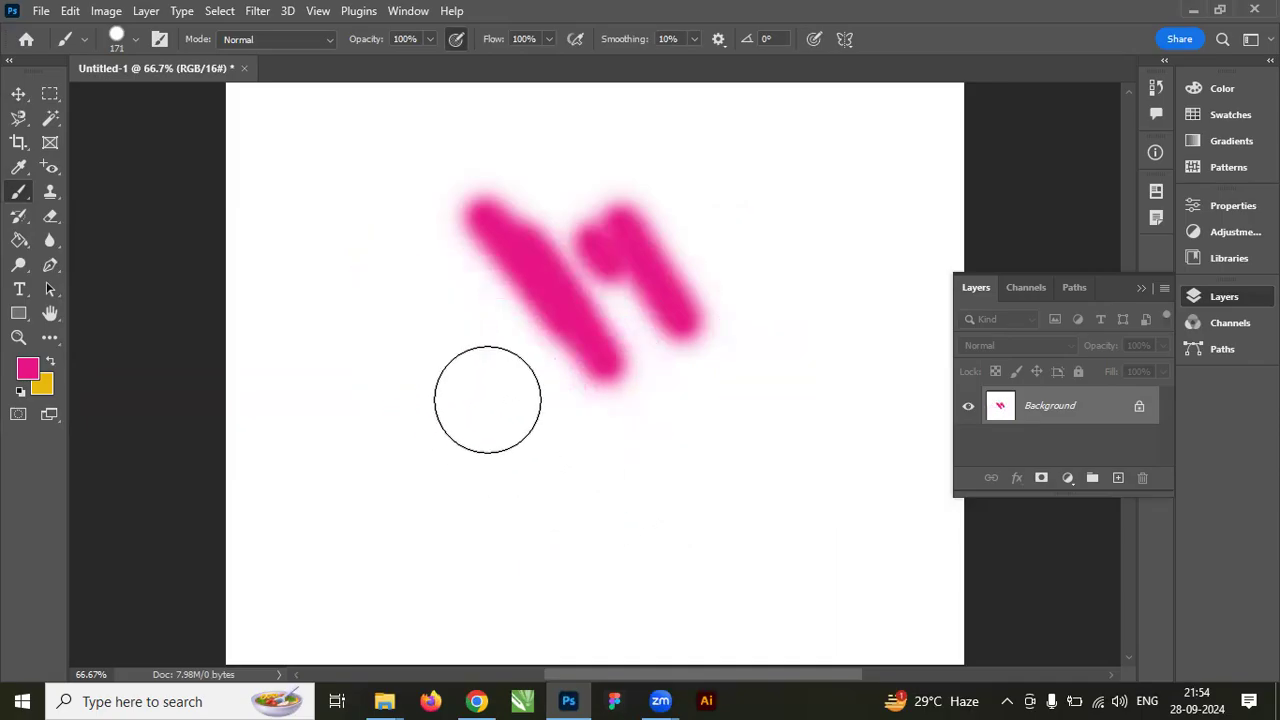
Paint a hard-edged pink stroke beside the soft ones, and a second one with the hardness set to 0%.
{"action": "right_click", "coordinate": [448, 302]}
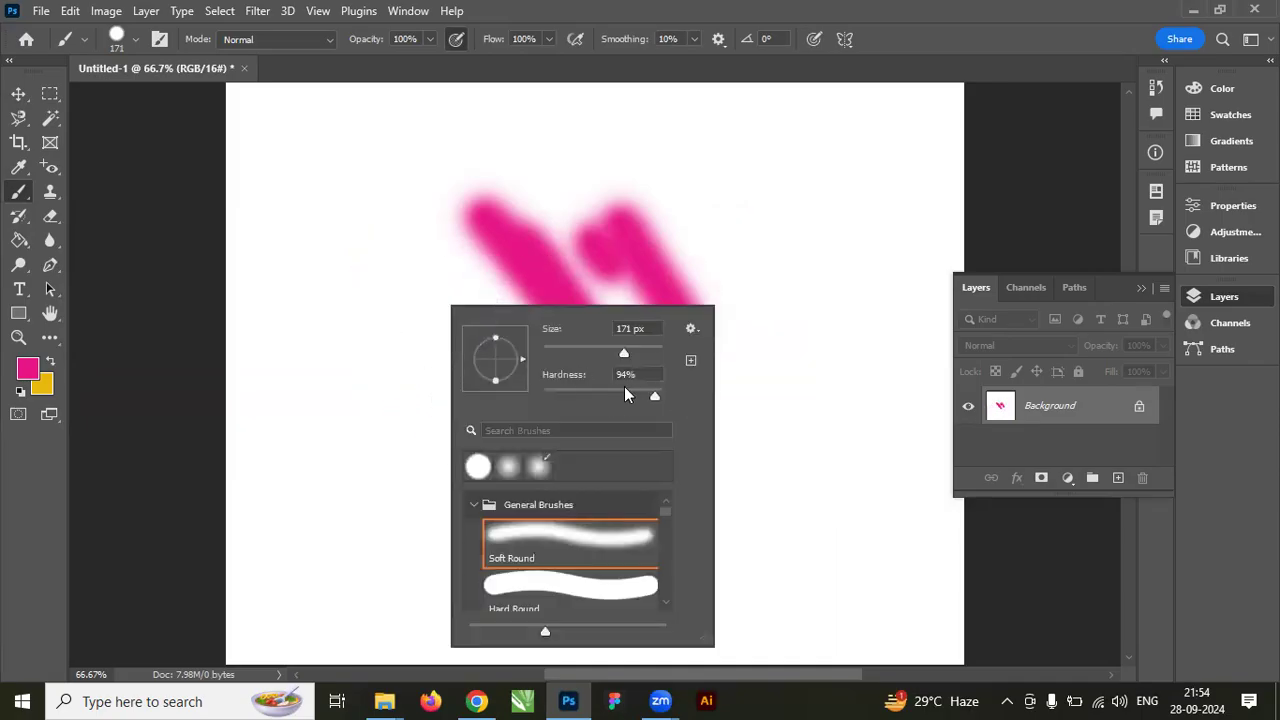
{"action": "left_click_drag", "start_coordinate": [312, 345], "coordinate": [366, 438]}
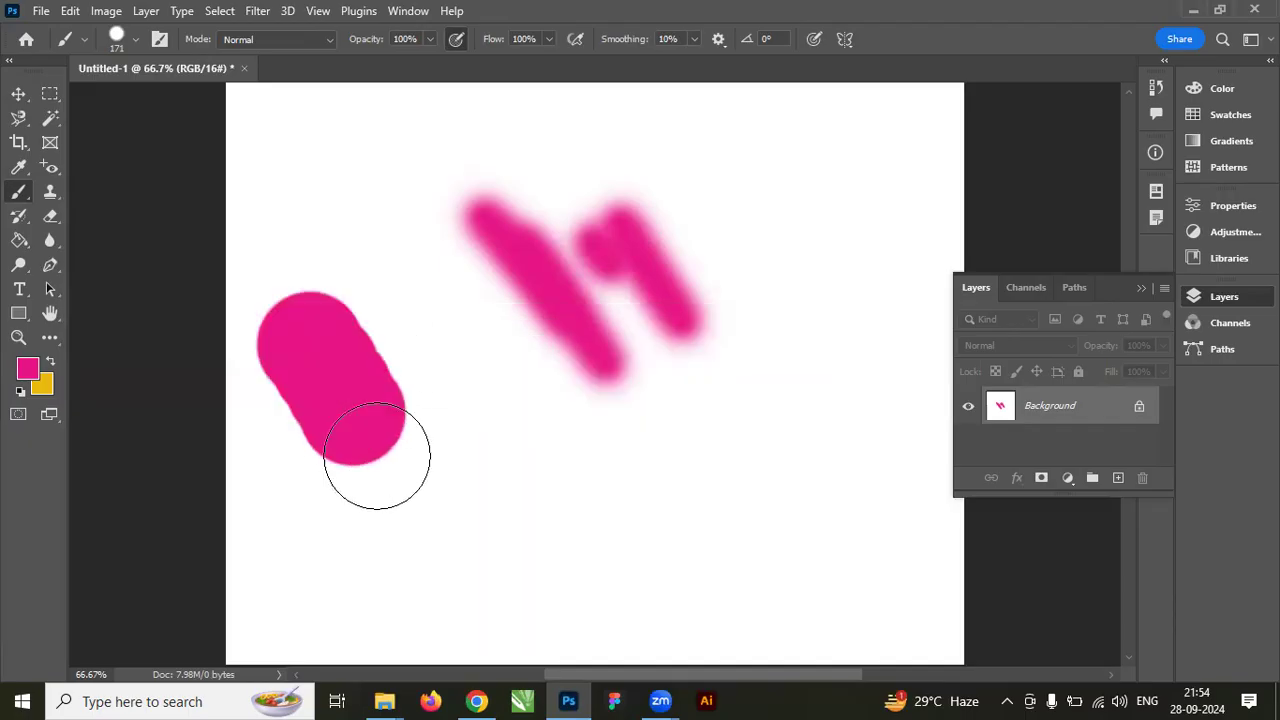
{"action": "right_click", "coordinate": [424, 340]}
{"action": "left_click_drag", "start_coordinate": [555, 430], "coordinate": [467, 430]}
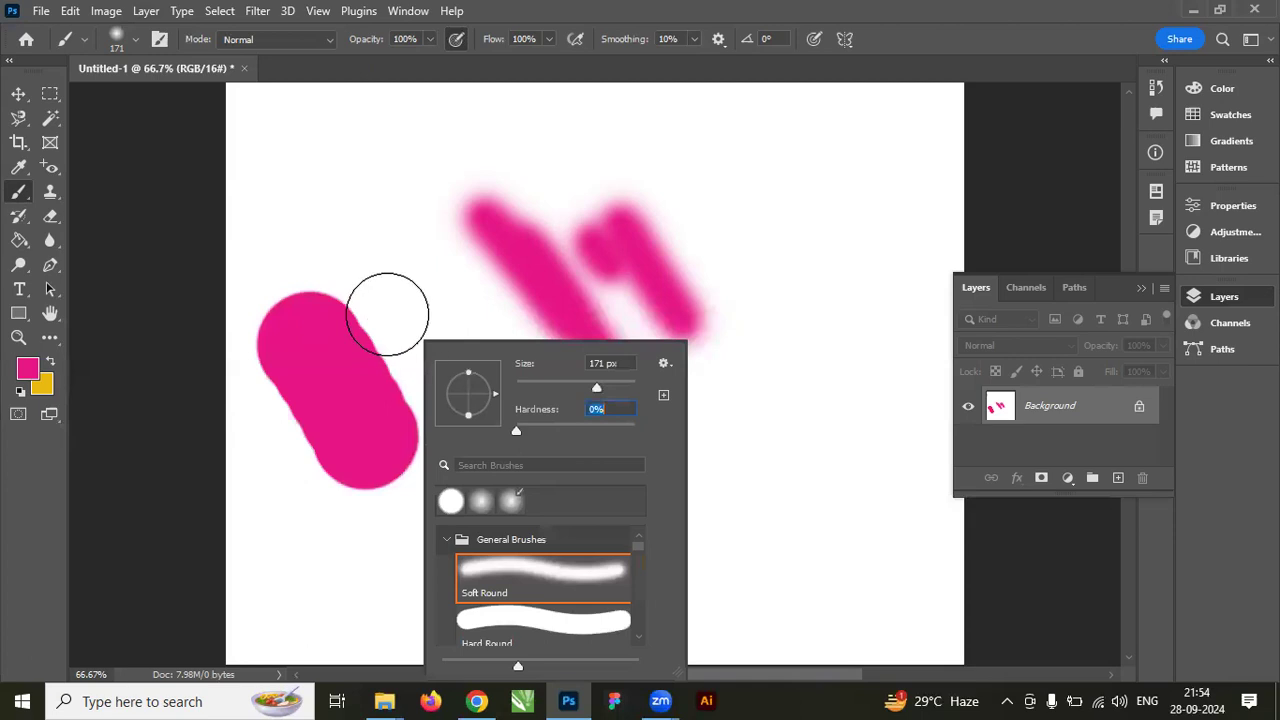
{"action": "left_click_drag", "start_coordinate": [390, 295], "coordinate": [480, 425]}
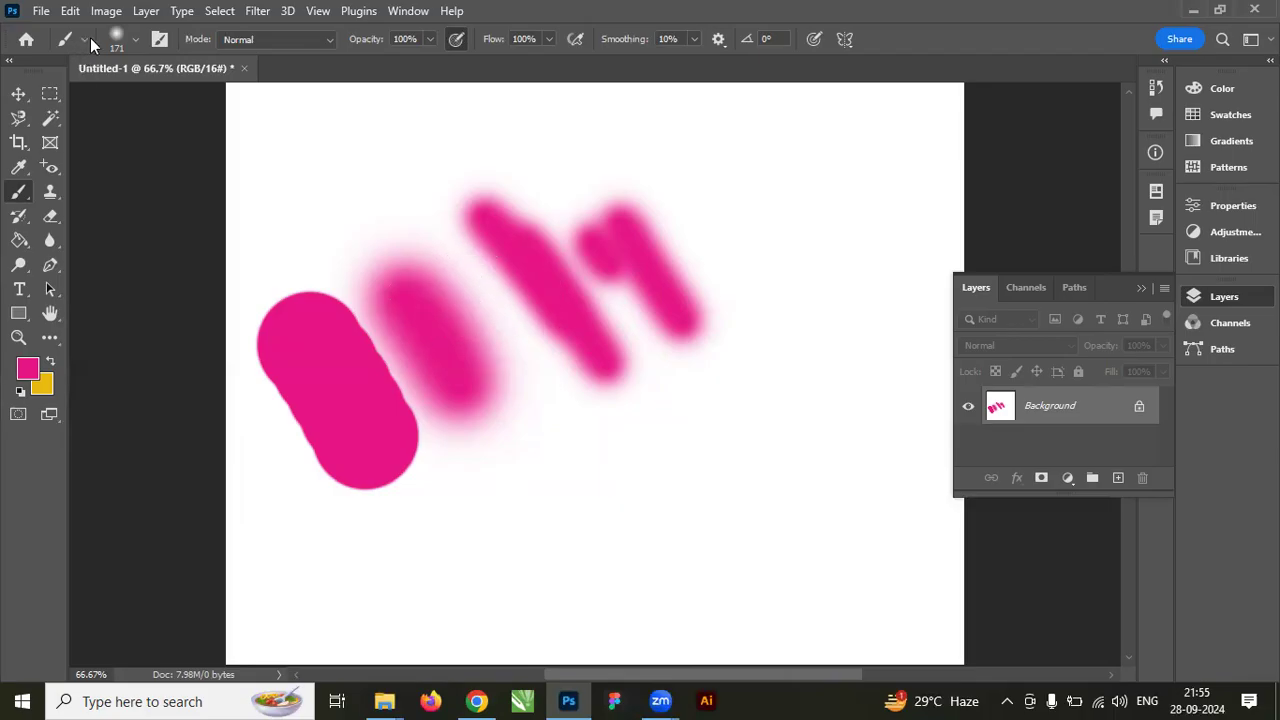
Choose the Kyle's Concept Brushes - Foliage Mix 2 preset from the brush presets.
{"action": "left_click", "coordinate": [134, 40]}
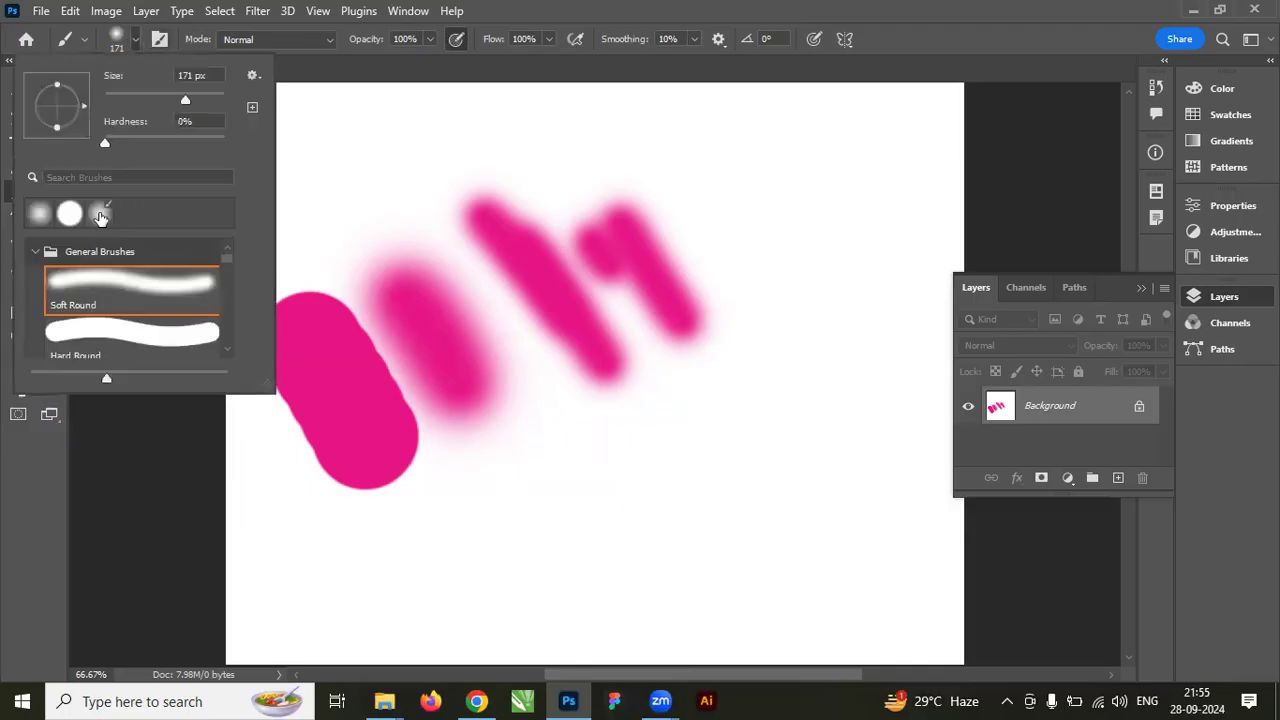
{"action": "left_click", "coordinate": [100, 216]}
{"action": "scroll", "coordinate": [120, 268], "scroll_direction": "down", "scroll_amount": 2}
{"action": "scroll", "coordinate": [222, 262], "scroll_direction": "down", "scroll_amount": 10}
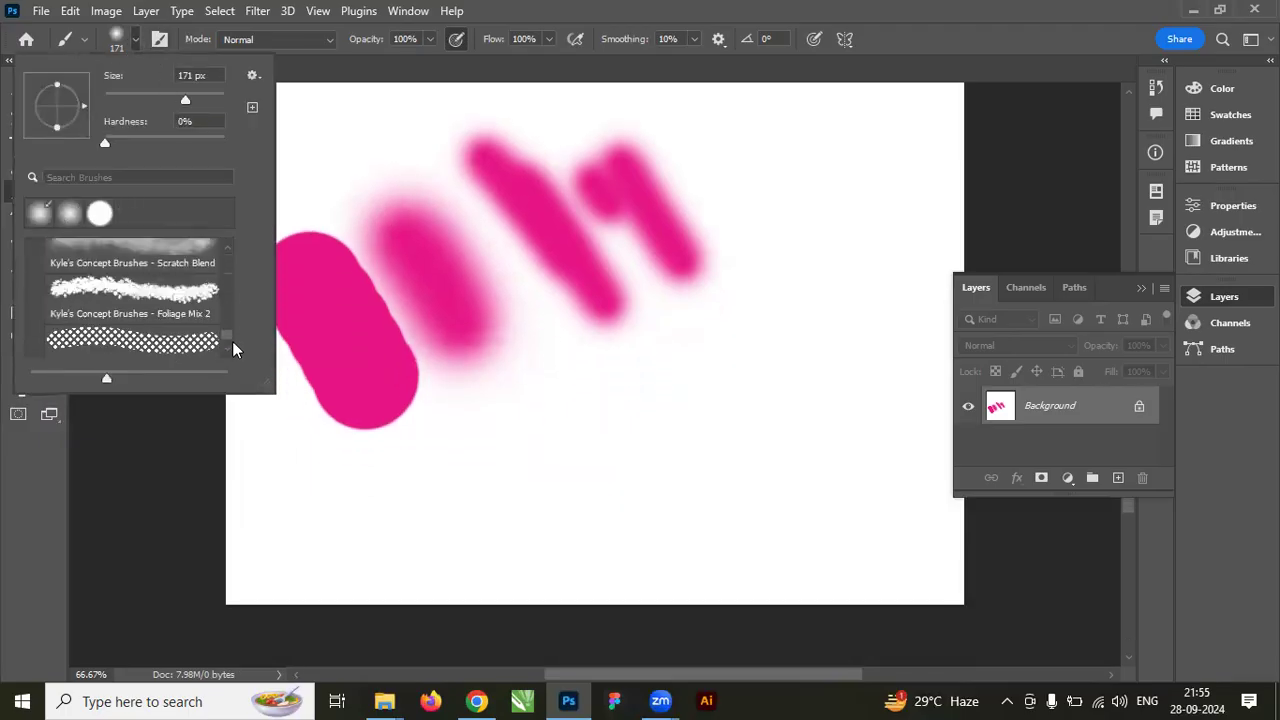
{"action": "scroll", "coordinate": [234, 334], "scroll_direction": "down", "scroll_amount": 2}
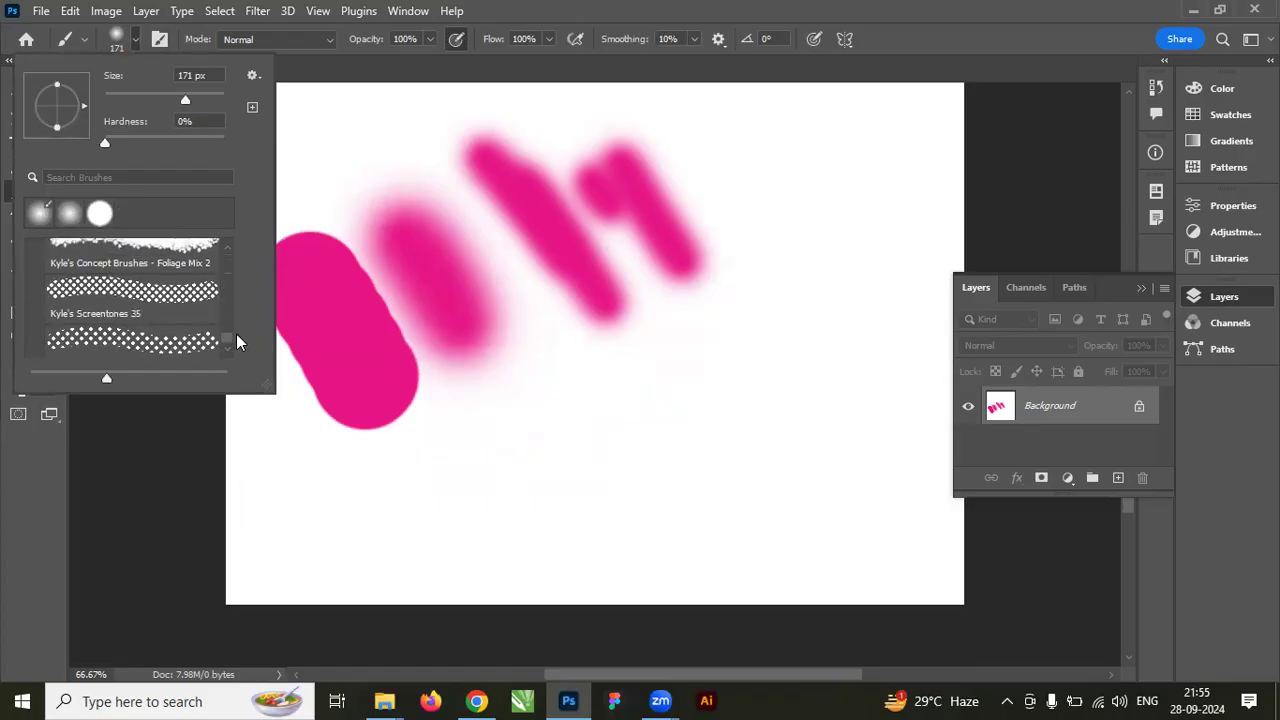
{"action": "scroll", "coordinate": [234, 335], "scroll_direction": "up", "scroll_amount": 2}
{"action": "left_click", "coordinate": [157, 288]}
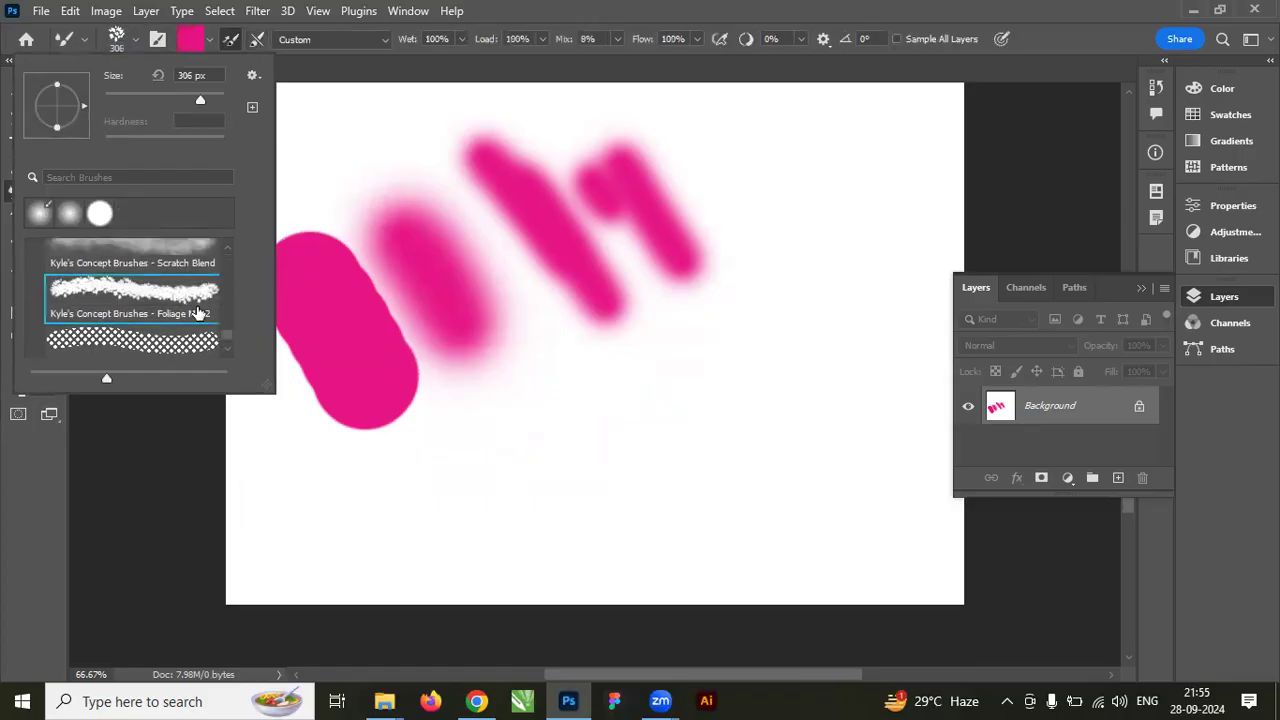
{"action": "left_click", "coordinate": [135, 43]}
Set the foreground color to bright green, hex 03ff44.
{"action": "left_click", "coordinate": [27, 368]}
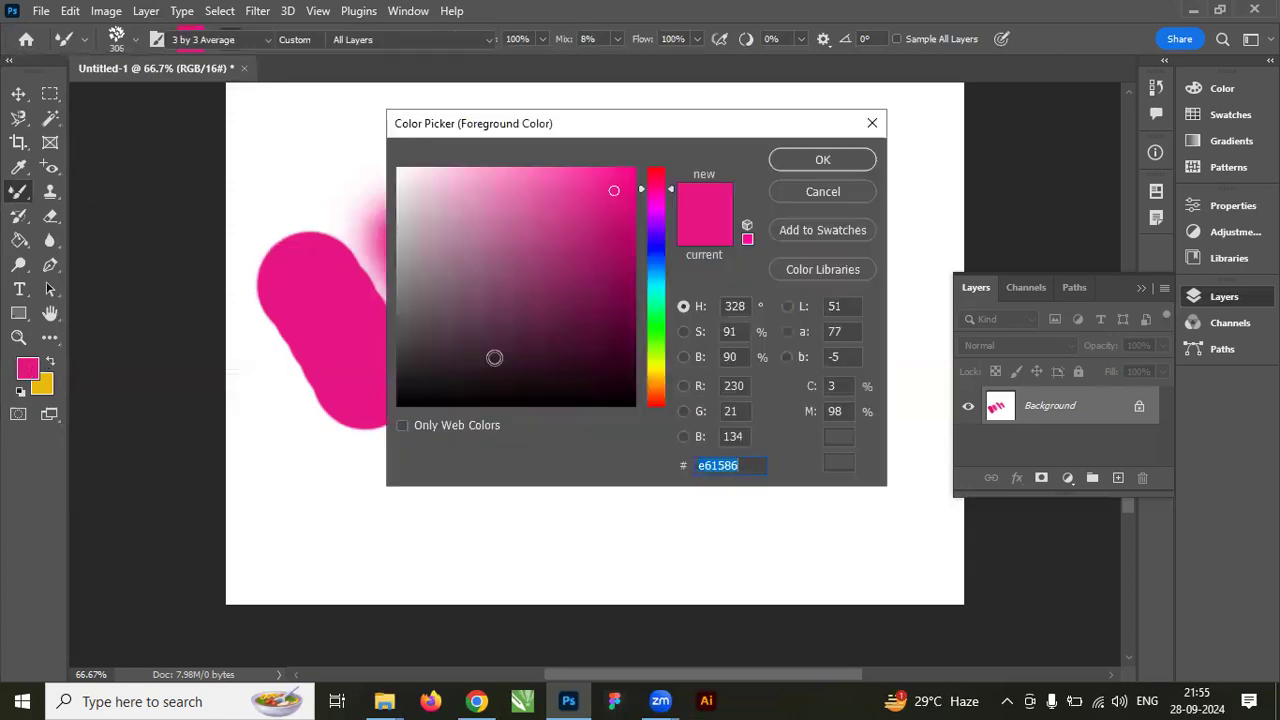
{"action": "type", "text": "03ff44"}
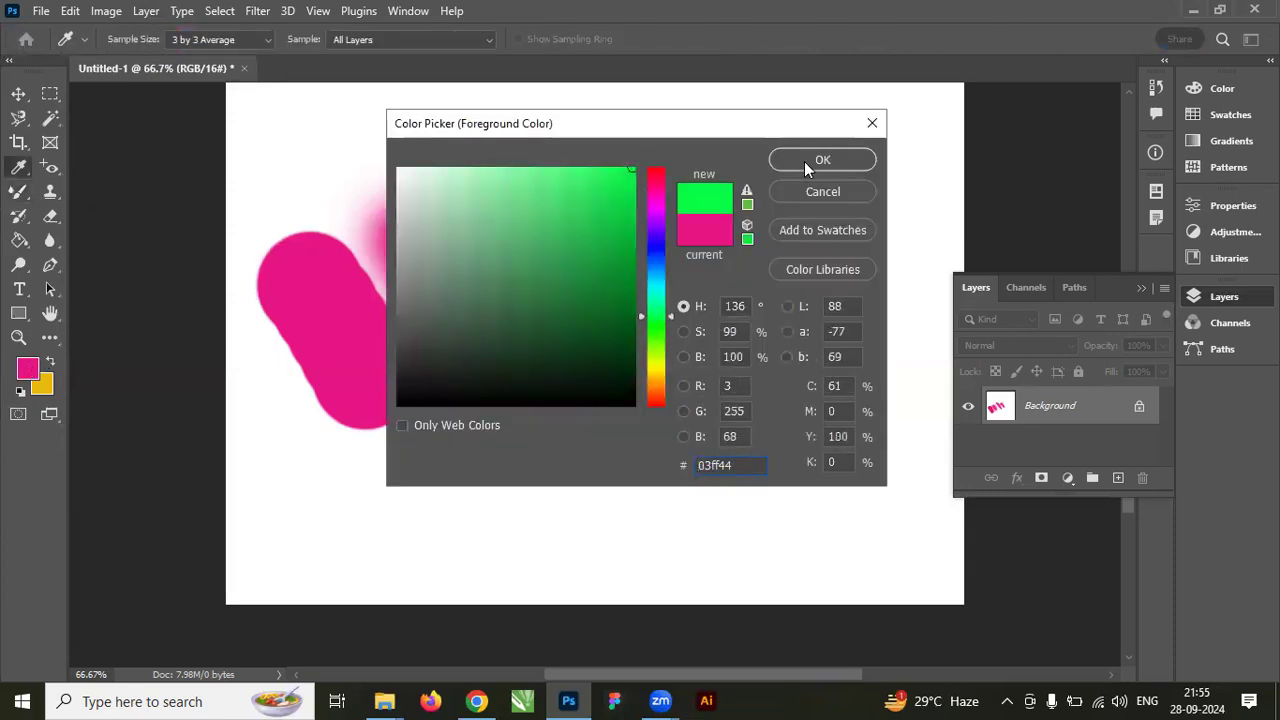
{"action": "left_click", "coordinate": [820, 161]}
Set the background color to dark green, hex 0e6505.
{"action": "left_click", "coordinate": [51, 388]}
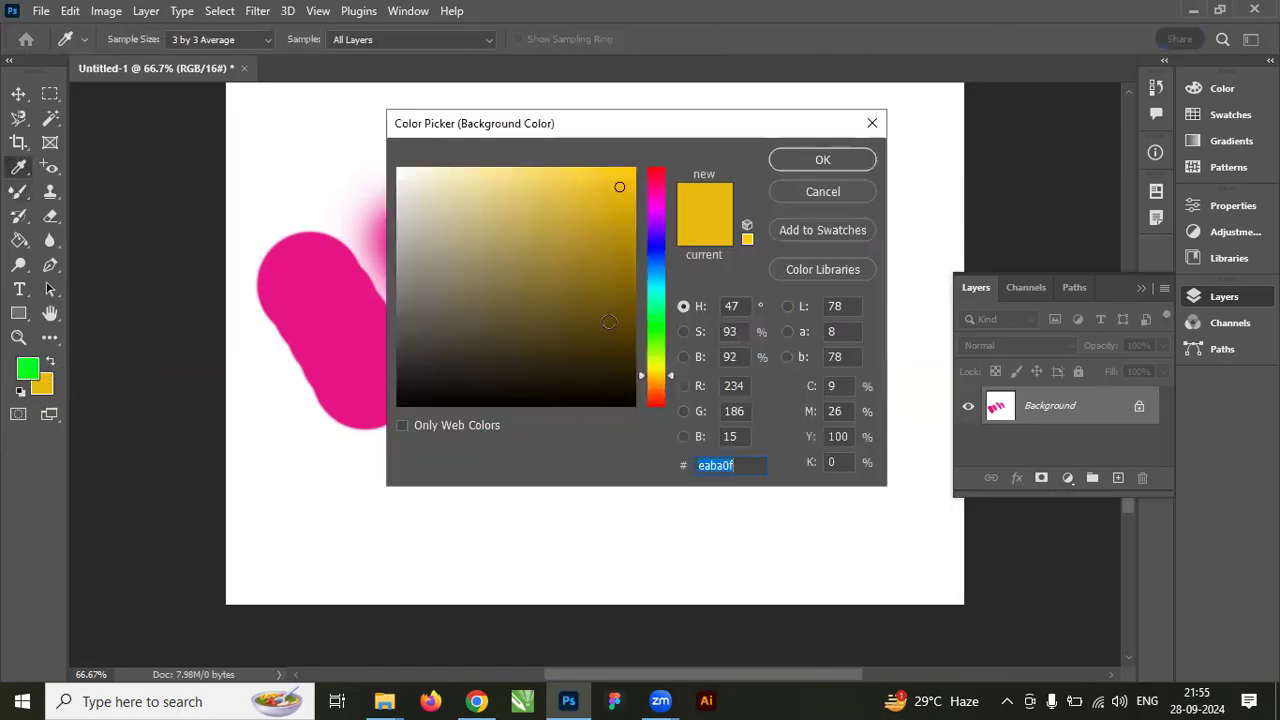
{"action": "left_click_drag", "start_coordinate": [667, 350], "coordinate": [637, 330]}
{"action": "left_click", "coordinate": [613, 311]}
{"action": "left_click", "coordinate": [624, 311]}
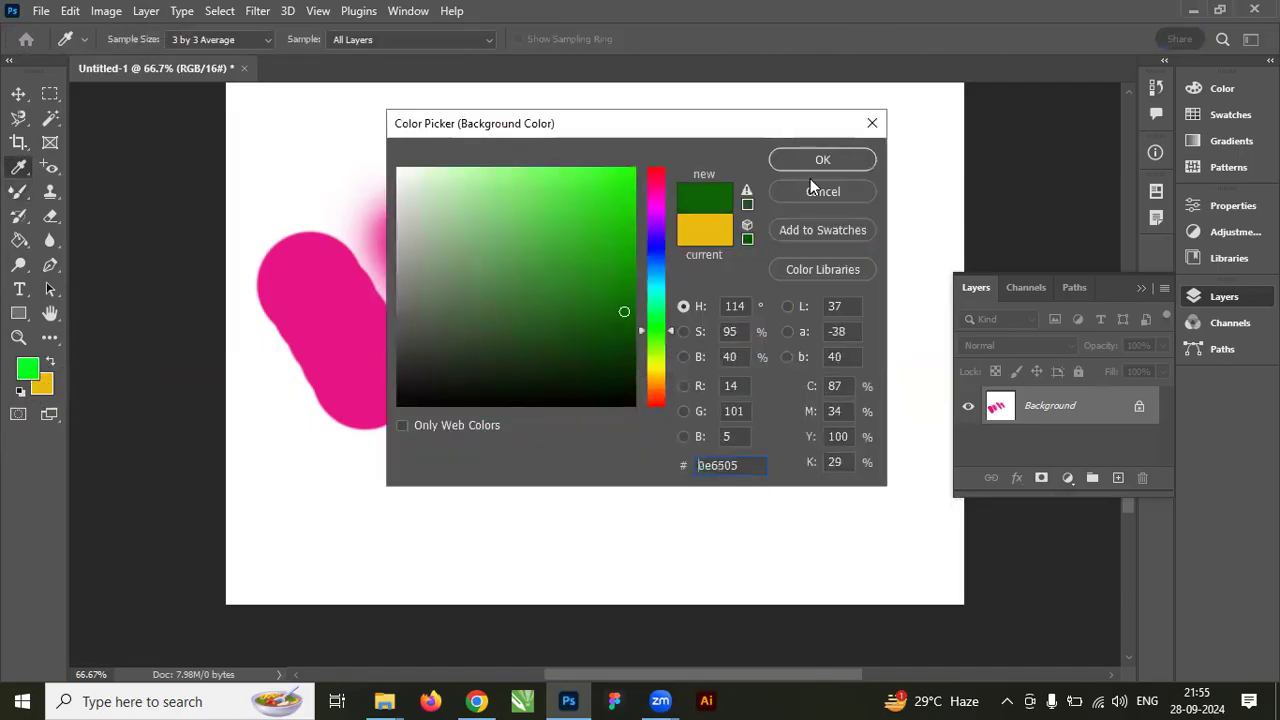
{"action": "key", "text": "Return"}
Paint green foliage strokes across the lower canvas and over the pink strokes.
{"action": "mouse_move", "coordinate": [286, 471]}
{"action": "left_mouse_down"}
{"action": "mouse_move", "coordinate": [847, 472]}
{"action": "mouse_move", "coordinate": [462, 495]}
{"action": "mouse_move", "coordinate": [418, 443]}
{"action": "mouse_move", "coordinate": [913, 330]}
{"action": "mouse_move", "coordinate": [732, 364]}
{"action": "mouse_move", "coordinate": [718, 341]}
{"action": "mouse_move", "coordinate": [725, 197]}
{"action": "mouse_move", "coordinate": [824, 269]}
{"action": "mouse_move", "coordinate": [824, 193]}
{"action": "mouse_move", "coordinate": [890, 238]}
{"action": "mouse_move", "coordinate": [857, 129]}
{"action": "left_mouse_up"}
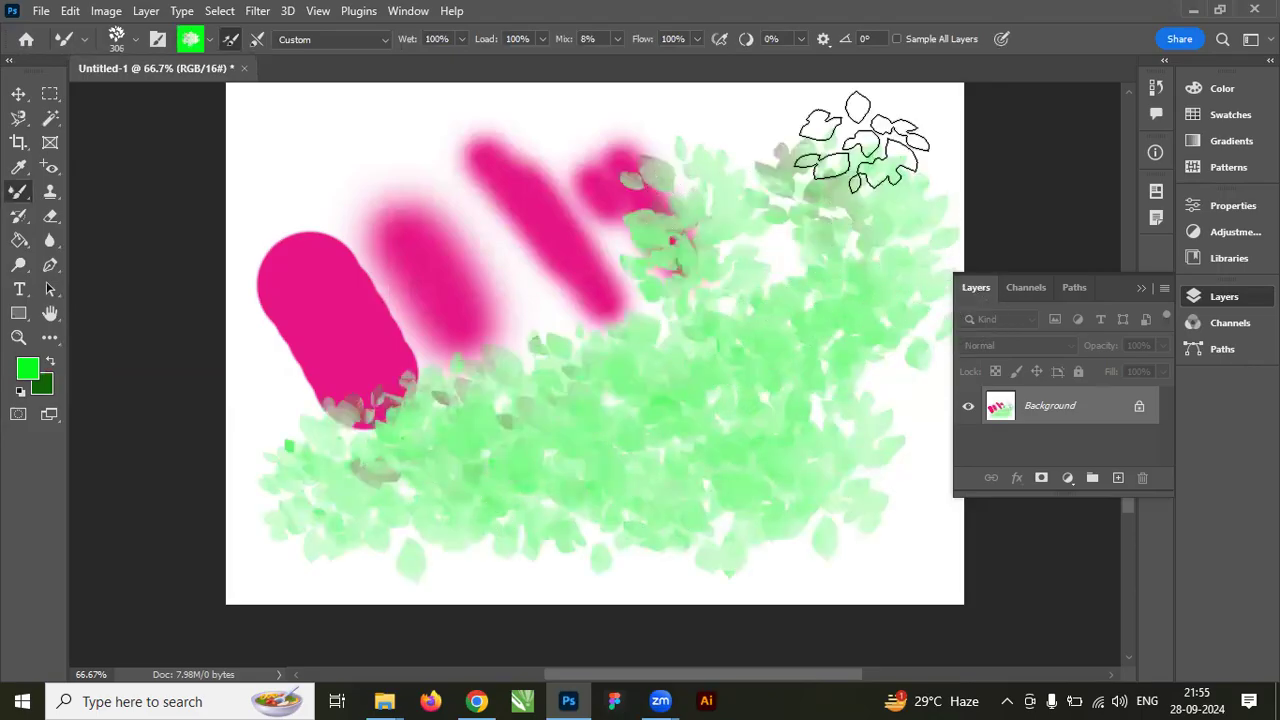
{"action": "mouse_move", "coordinate": [565, 190]}
{"action": "left_mouse_down"}
{"action": "mouse_move", "coordinate": [436, 172]}
{"action": "mouse_move", "coordinate": [464, 243]}
{"action": "mouse_move", "coordinate": [405, 245]}
{"action": "mouse_move", "coordinate": [440, 320]}
{"action": "left_mouse_up"}
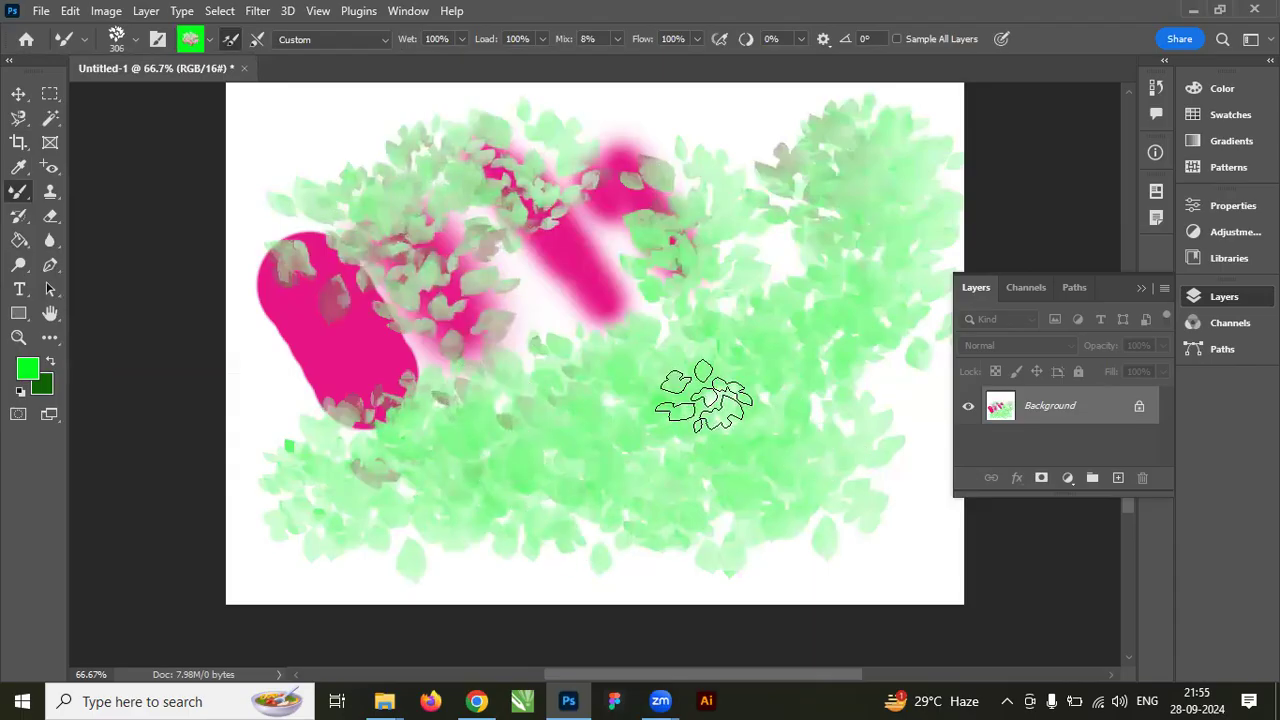
{"action": "key", "text": "ctrl+minus"}
{"action": "key", "text": "ctrl+minus"}
{"action": "key", "text": "ctrl+plus"}
{"action": "key", "text": "ctrl+plus"}
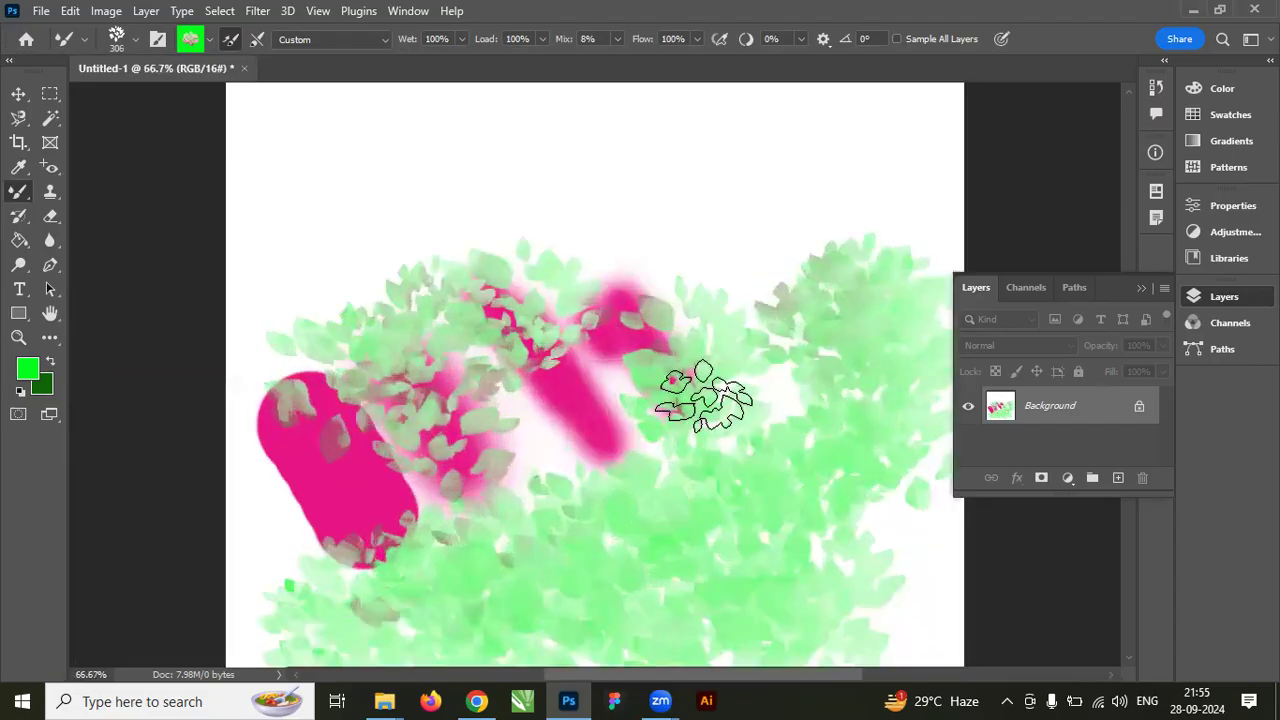
Undo the foliage strokes and the broad soft pink stroke next to the hard-edged one.
{"action": "key", "text": "ctrl+z"}
{"action": "key", "text": "ctrl+z"}
{"action": "key", "text": "ctrl+z"}
{"action": "key", "text": "ctrl+z"}
{"action": "key", "text": "ctrl+z"}
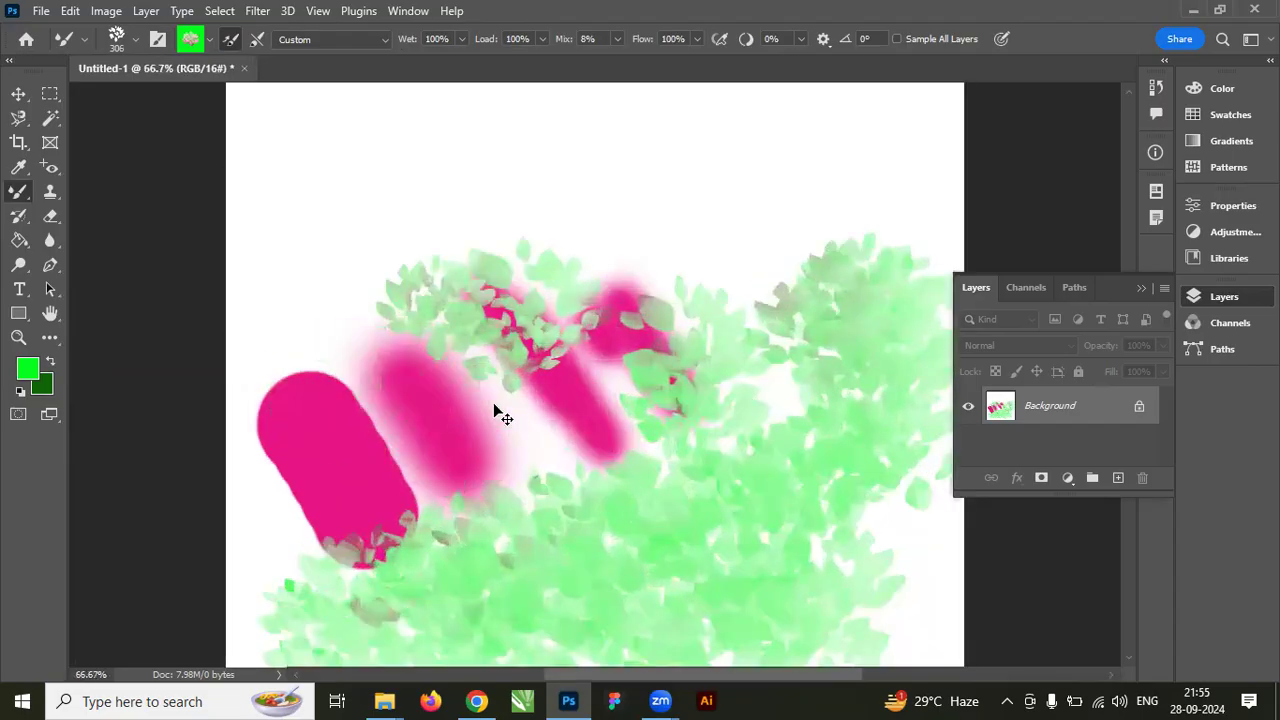
{"action": "key", "text": "ctrl+z"}
Open the Brush Settings for the foliage brush.
{"action": "left_click", "coordinate": [213, 40]}
{"action": "left_click", "coordinate": [213, 40]}
{"action": "left_click", "coordinate": [213, 40]}
{"action": "left_click", "coordinate": [145, 40]}
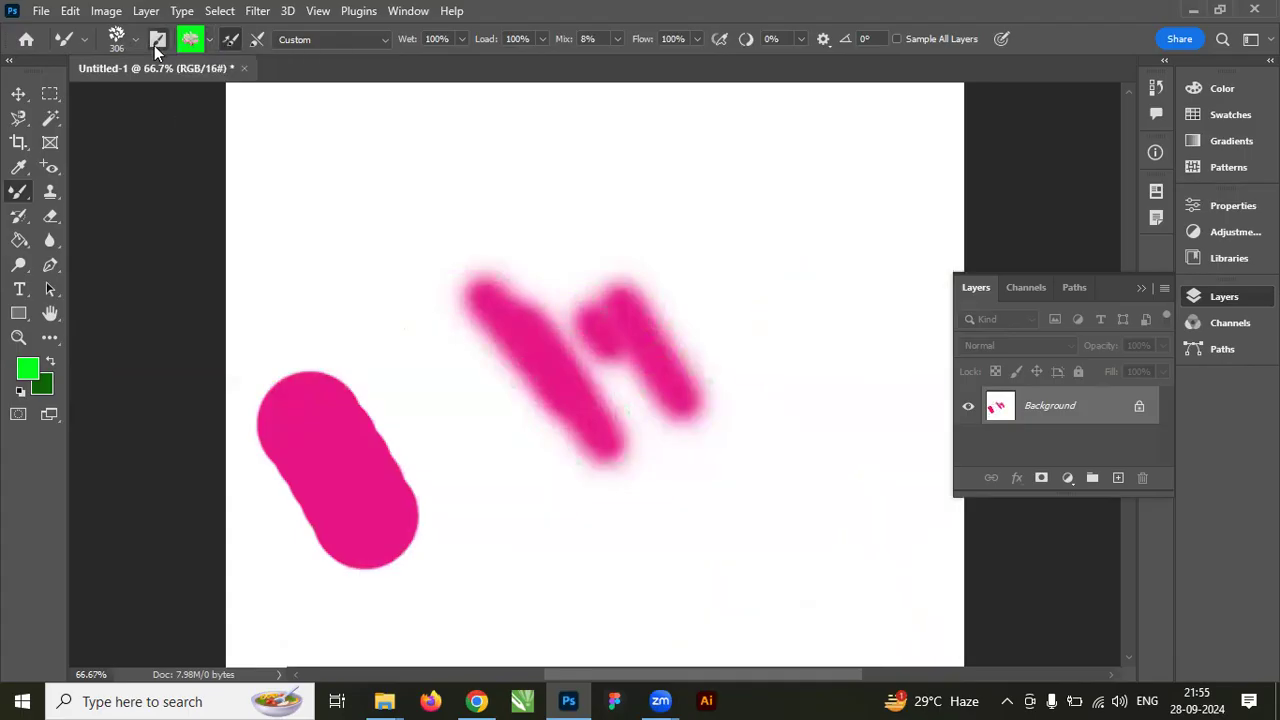
{"action": "left_click", "coordinate": [155, 42]}
Choose the KYLE Ultimate Charcoal Pencil 25px Med2 brush preset and paint two thin green strokes above the pink ones.
{"action": "left_click", "coordinate": [134, 44]}
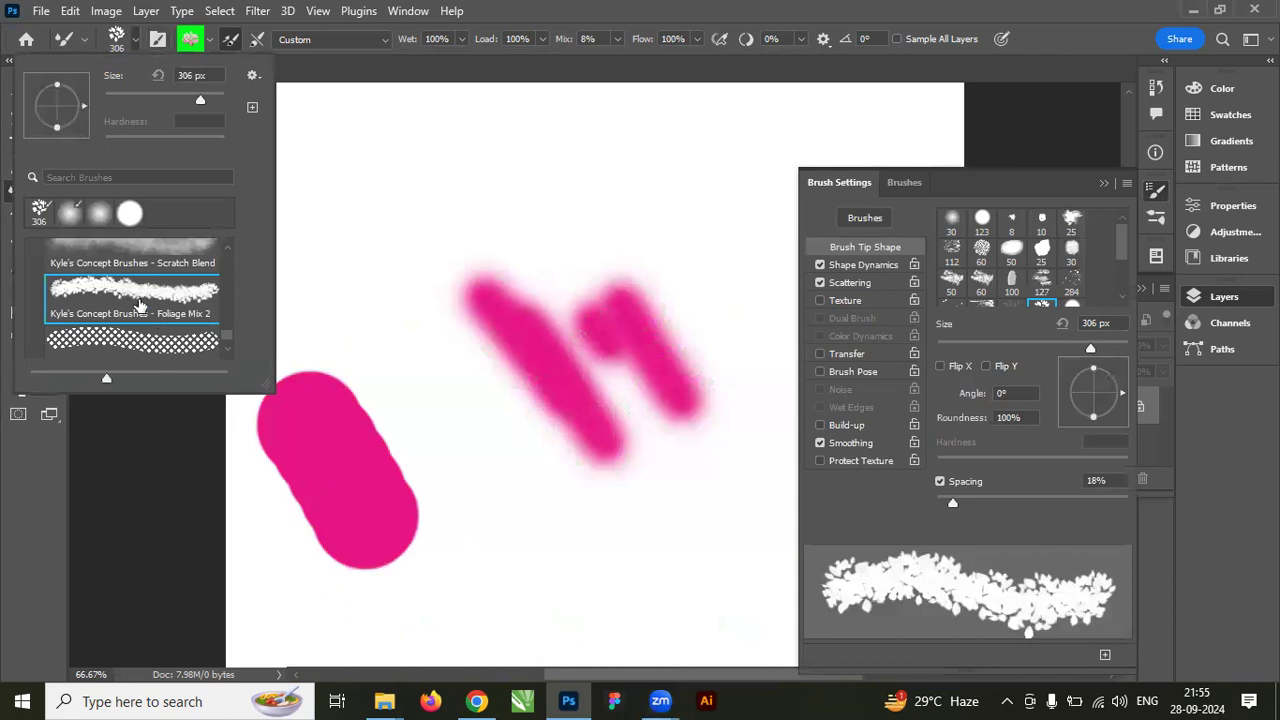
{"action": "scroll", "coordinate": [213, 330], "scroll_direction": "down", "scroll_amount": 1}
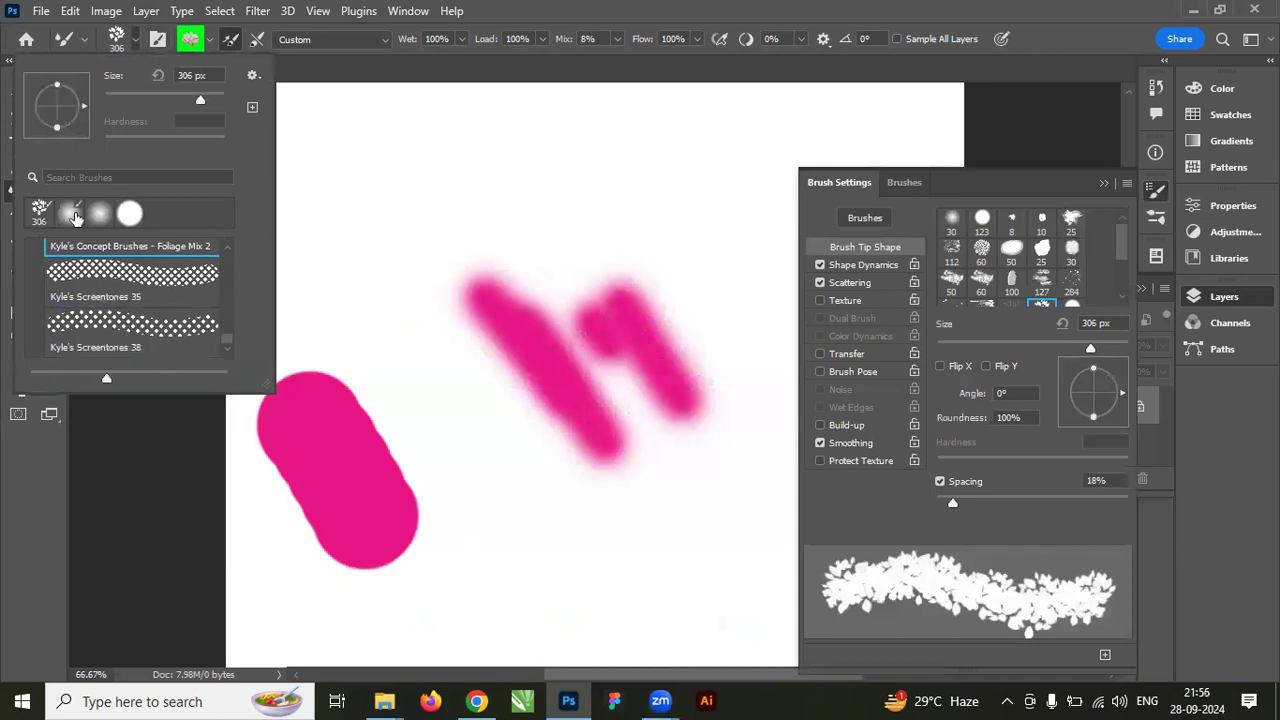
{"action": "scroll", "coordinate": [193, 318], "scroll_direction": "up", "scroll_amount": 2}
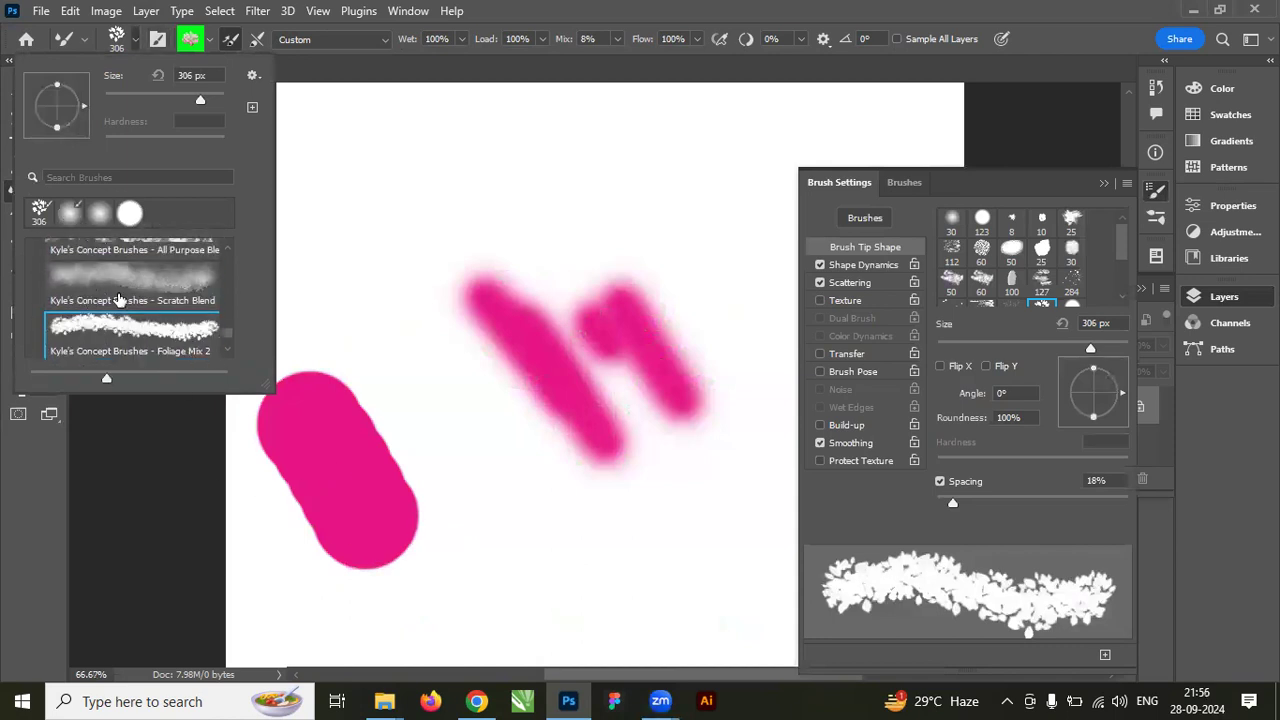
{"action": "scroll", "coordinate": [150, 295], "scroll_direction": "down", "scroll_amount": 10}
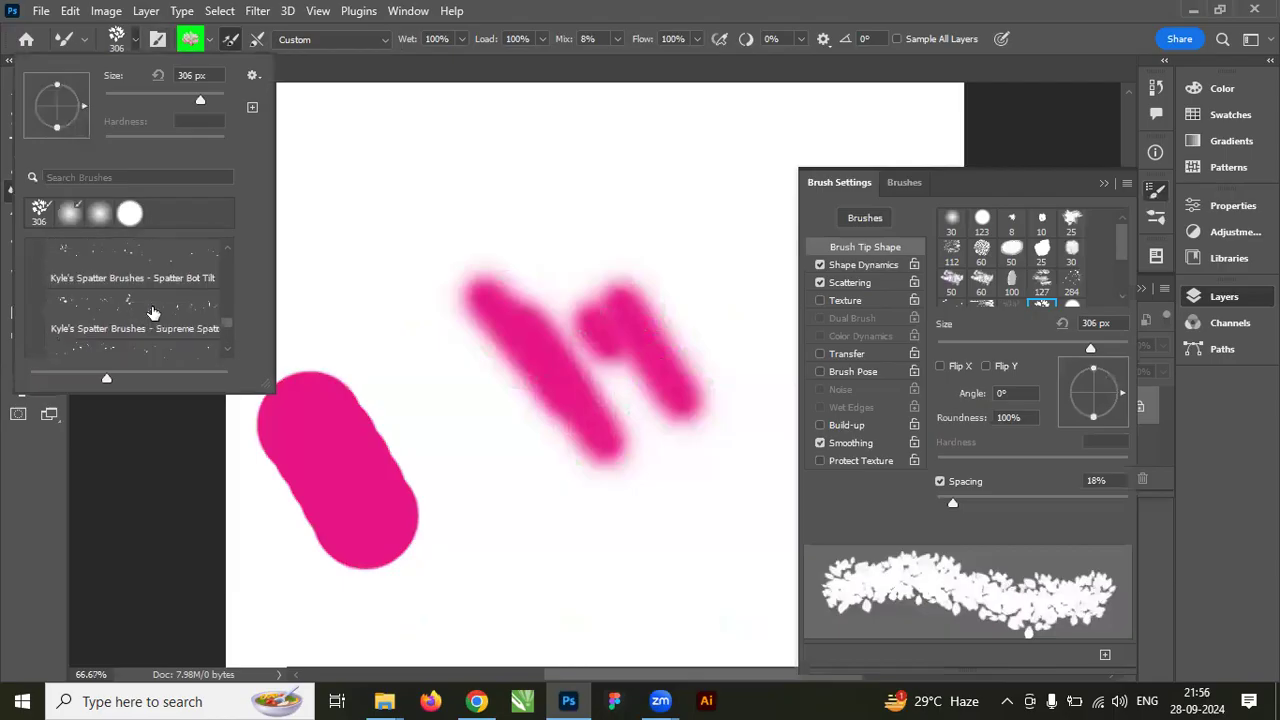
{"action": "scroll", "coordinate": [152, 313], "scroll_direction": "up", "scroll_amount": 6}
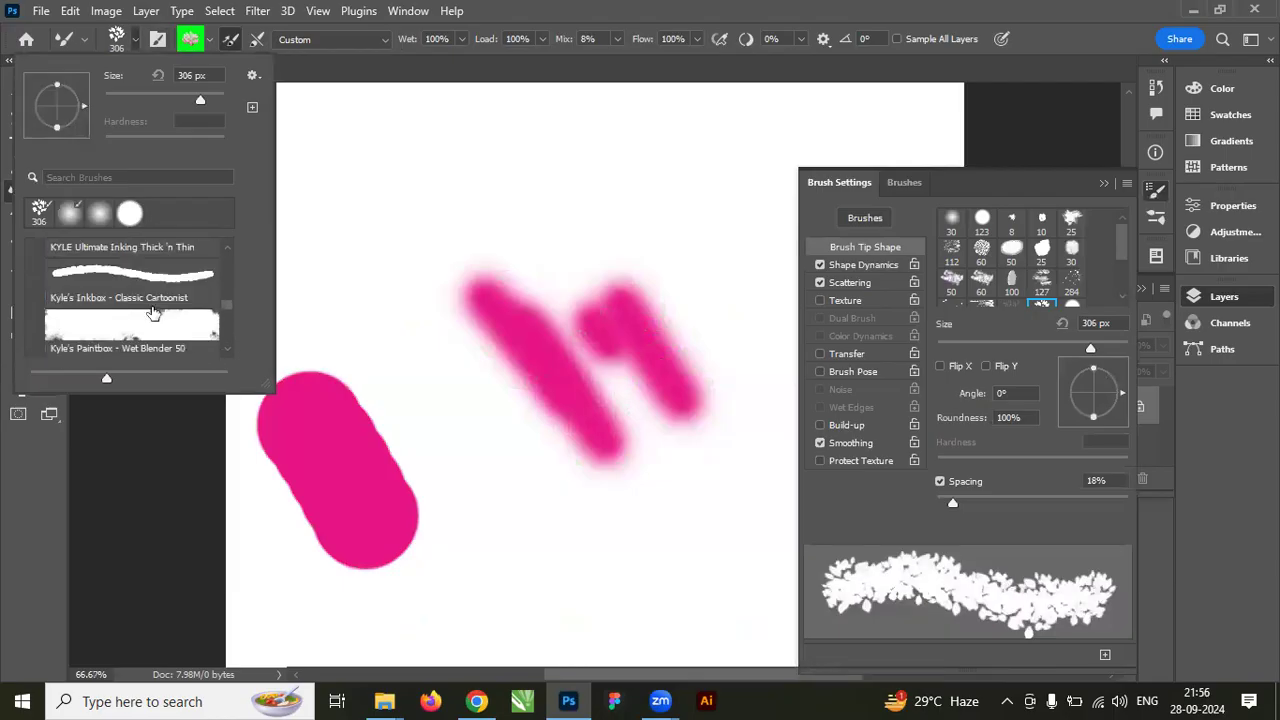
{"action": "scroll", "coordinate": [155, 314], "scroll_direction": "up", "scroll_amount": 6}
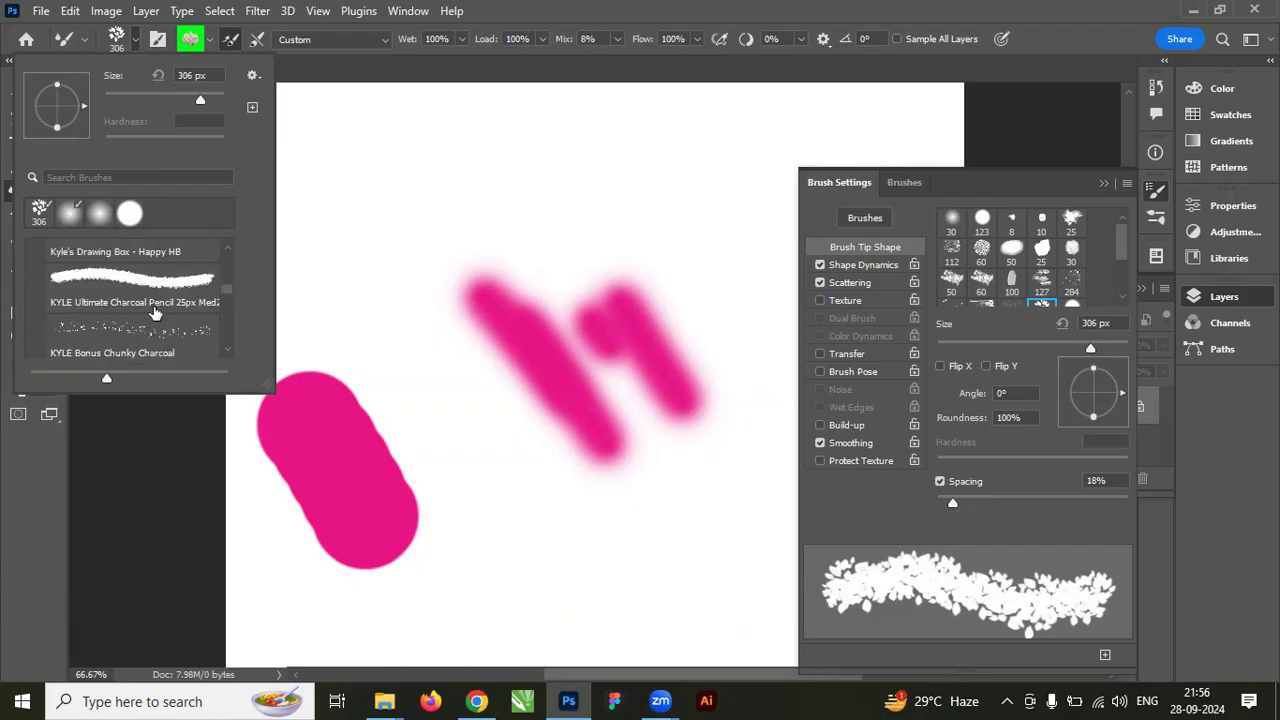
{"action": "scroll", "coordinate": [155, 314], "scroll_direction": "up", "scroll_amount": 6}
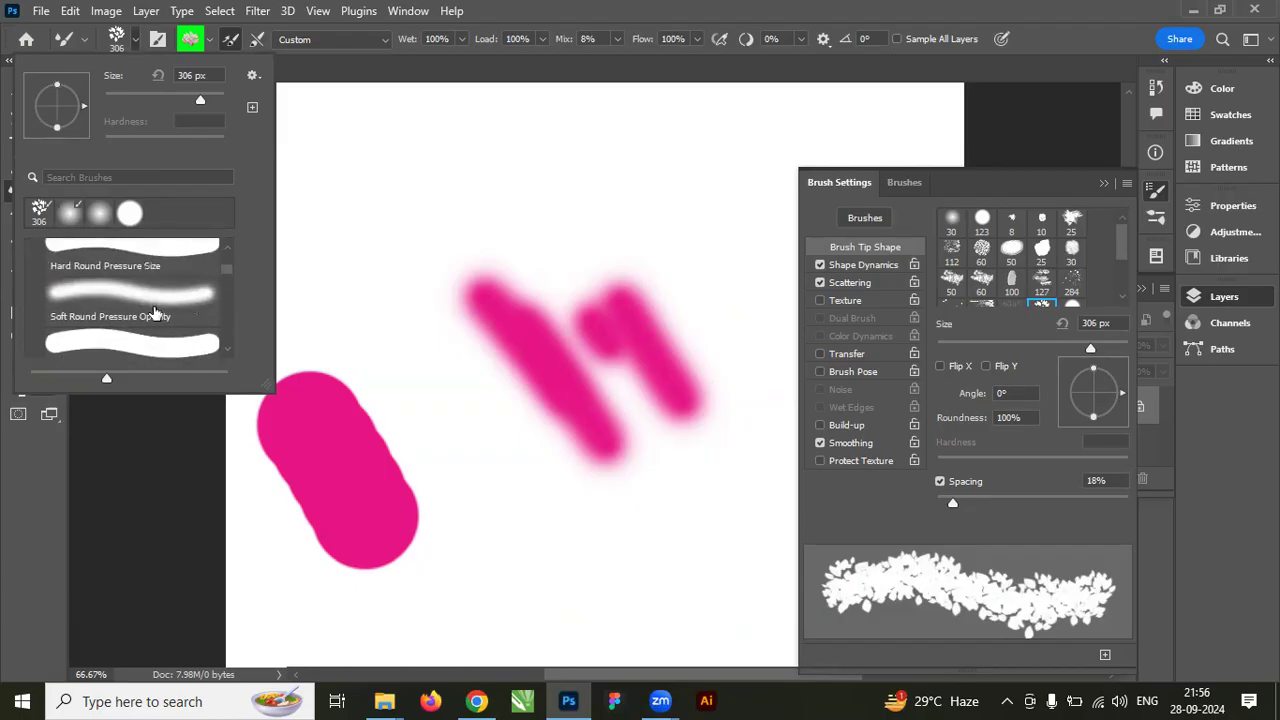
{"action": "scroll", "coordinate": [155, 314], "scroll_direction": "down", "scroll_amount": 5}
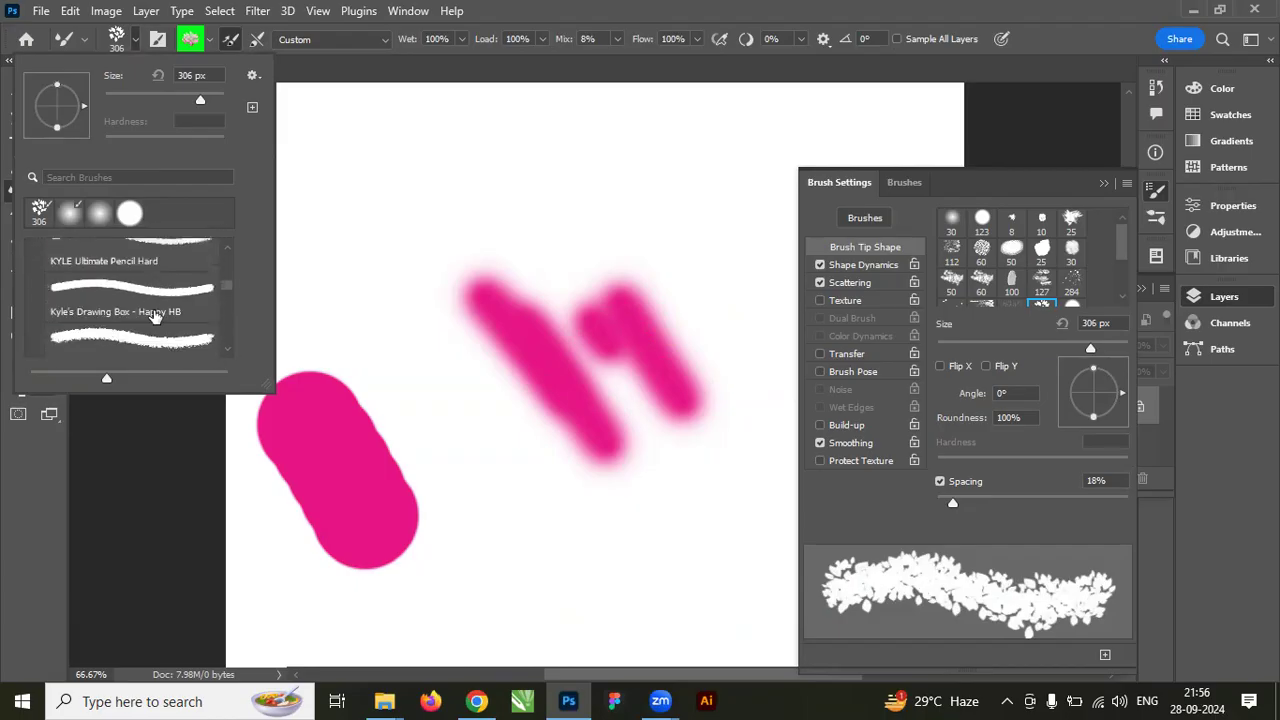
{"action": "left_click", "coordinate": [161, 308]}
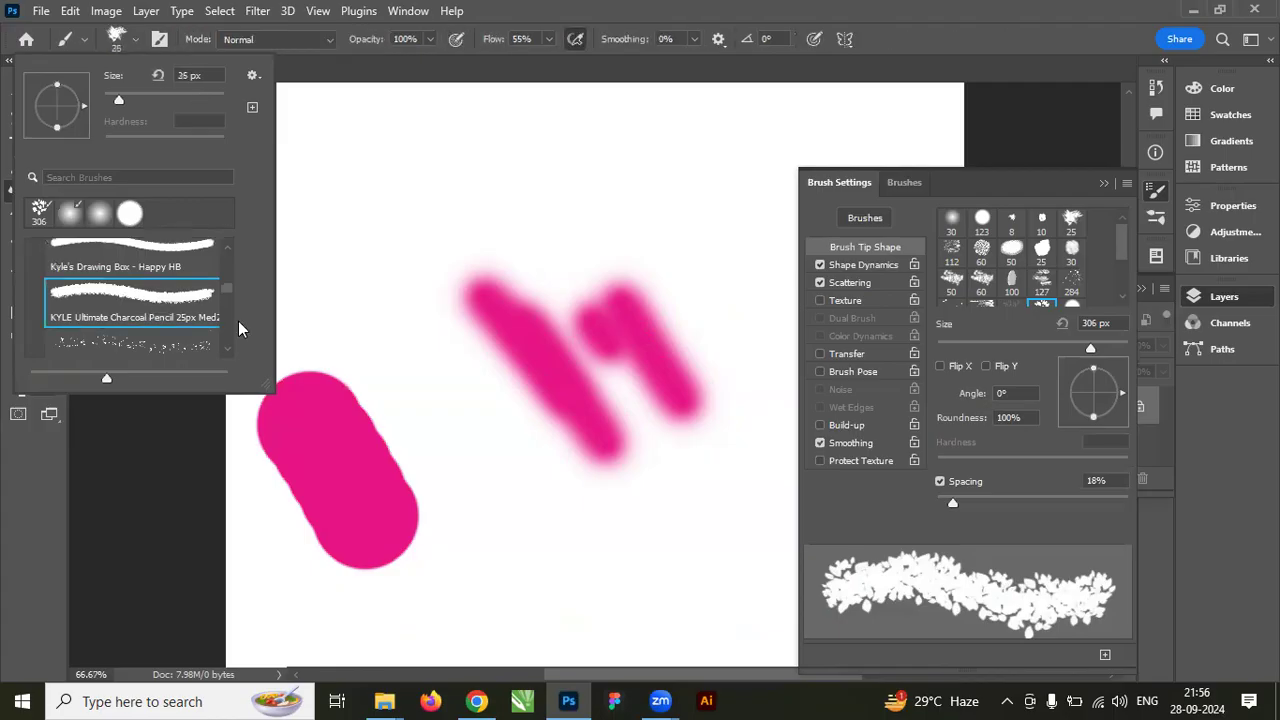
{"action": "left_click_drag", "start_coordinate": [477, 200], "coordinate": [703, 242]}
{"action": "left_click_drag", "start_coordinate": [320, 172], "coordinate": [533, 243]}
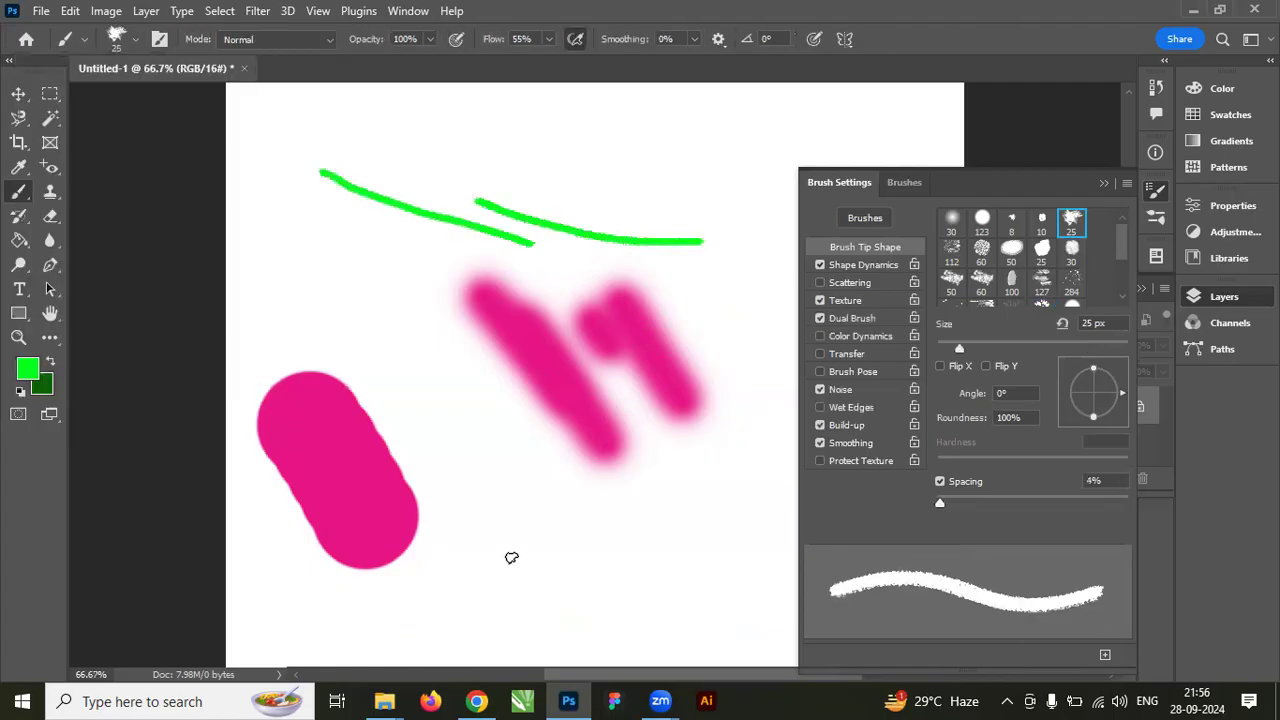
Look through the available brush tip shapes, then close the Brush Settings.
{"action": "scroll", "coordinate": [1085, 291], "scroll_direction": "down", "scroll_amount": 2}
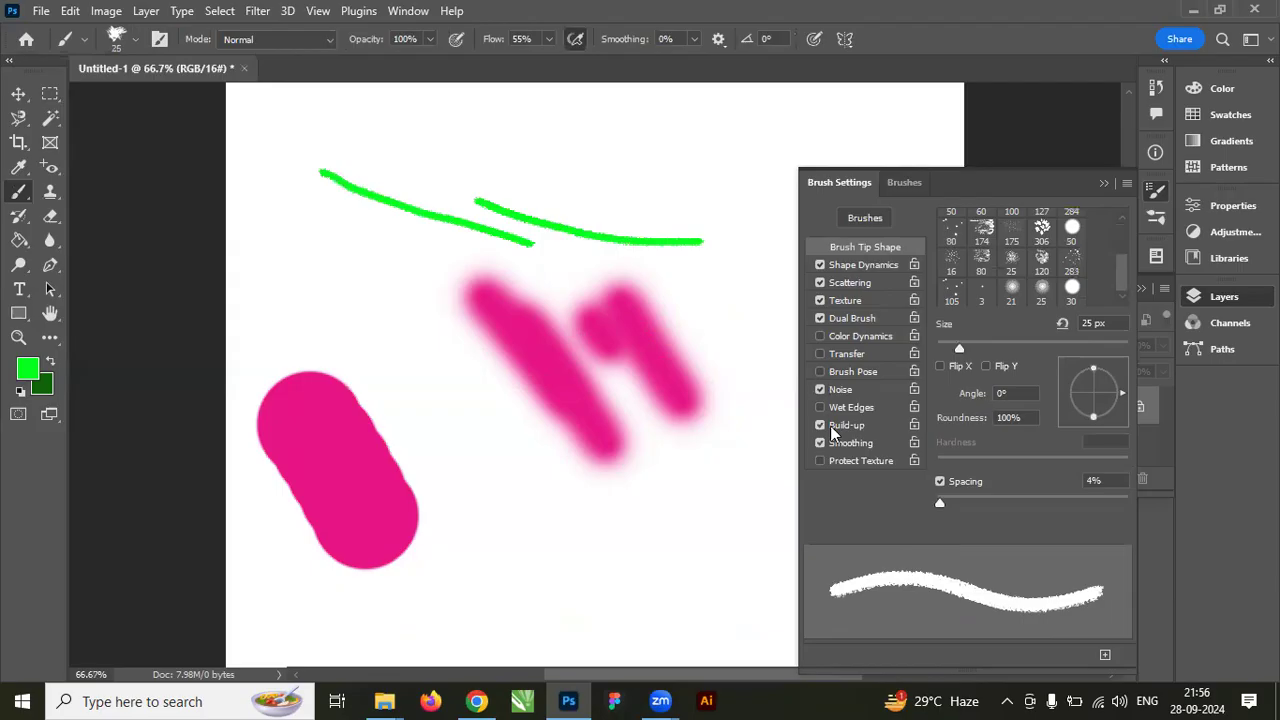
{"action": "scroll", "coordinate": [971, 555], "scroll_direction": "down", "scroll_amount": 5}
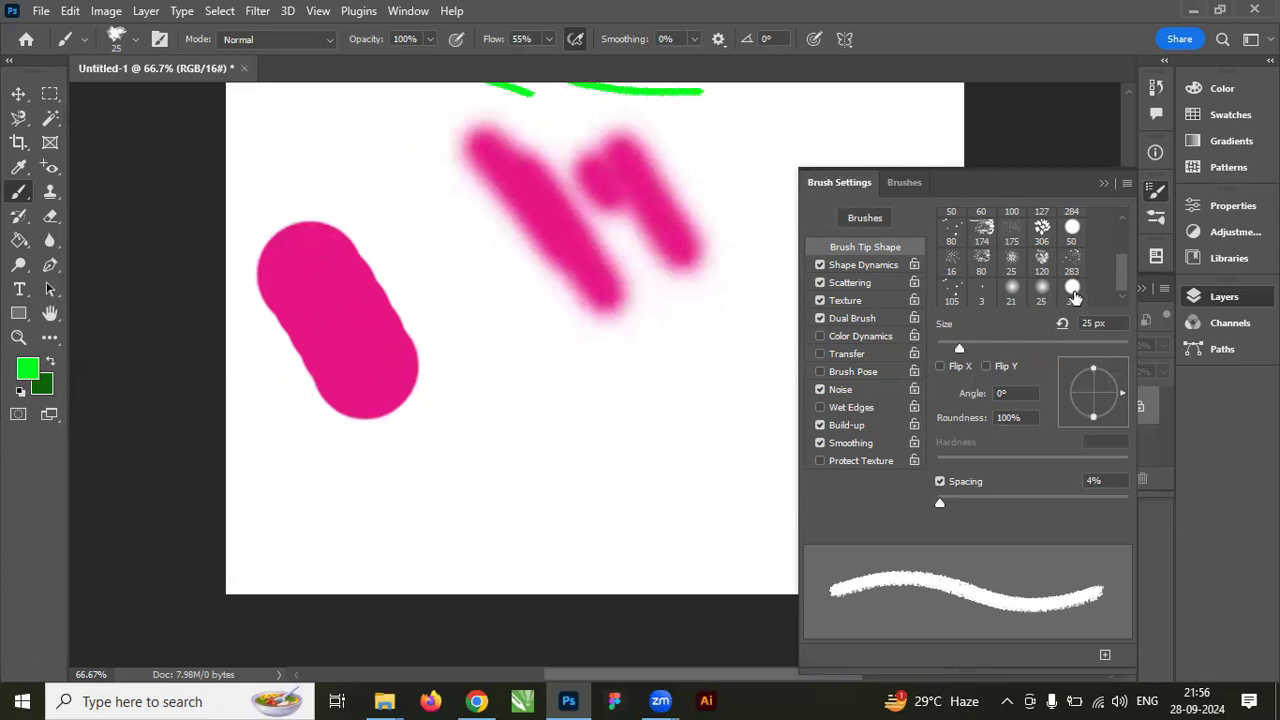
{"action": "scroll", "coordinate": [1073, 297], "scroll_direction": "up", "scroll_amount": 2}
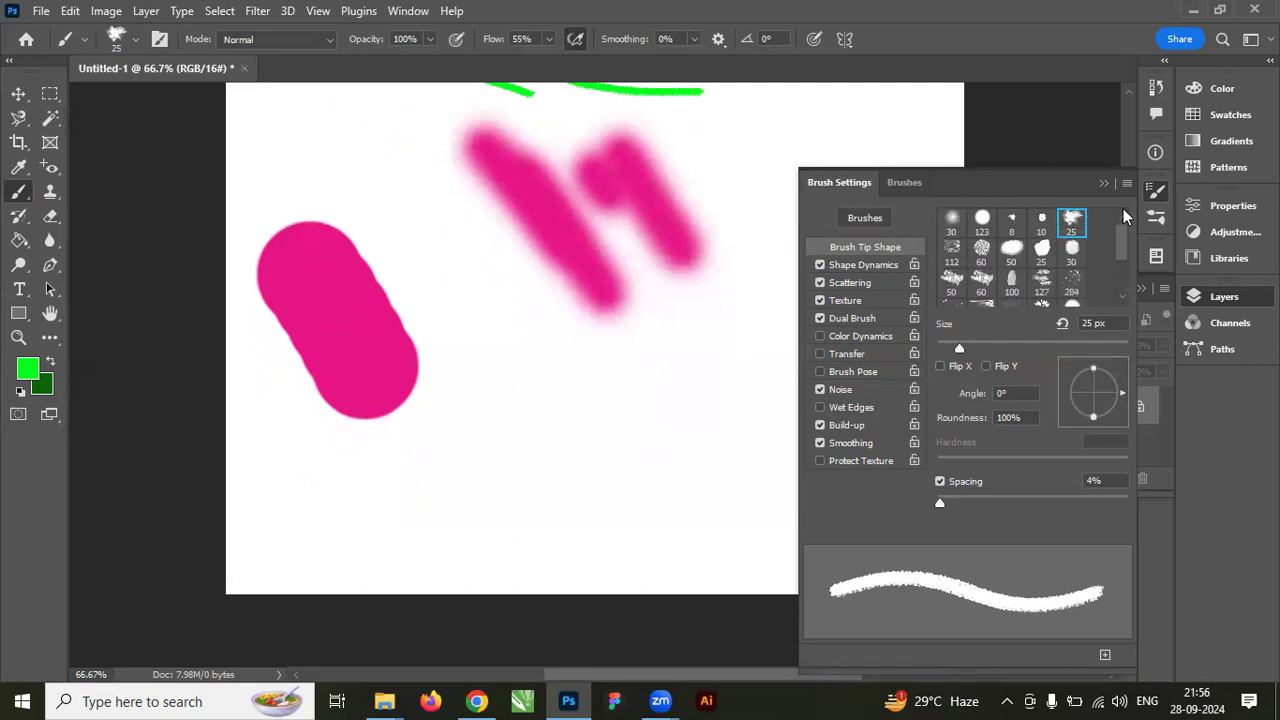
{"action": "left_click", "coordinate": [1105, 189]}
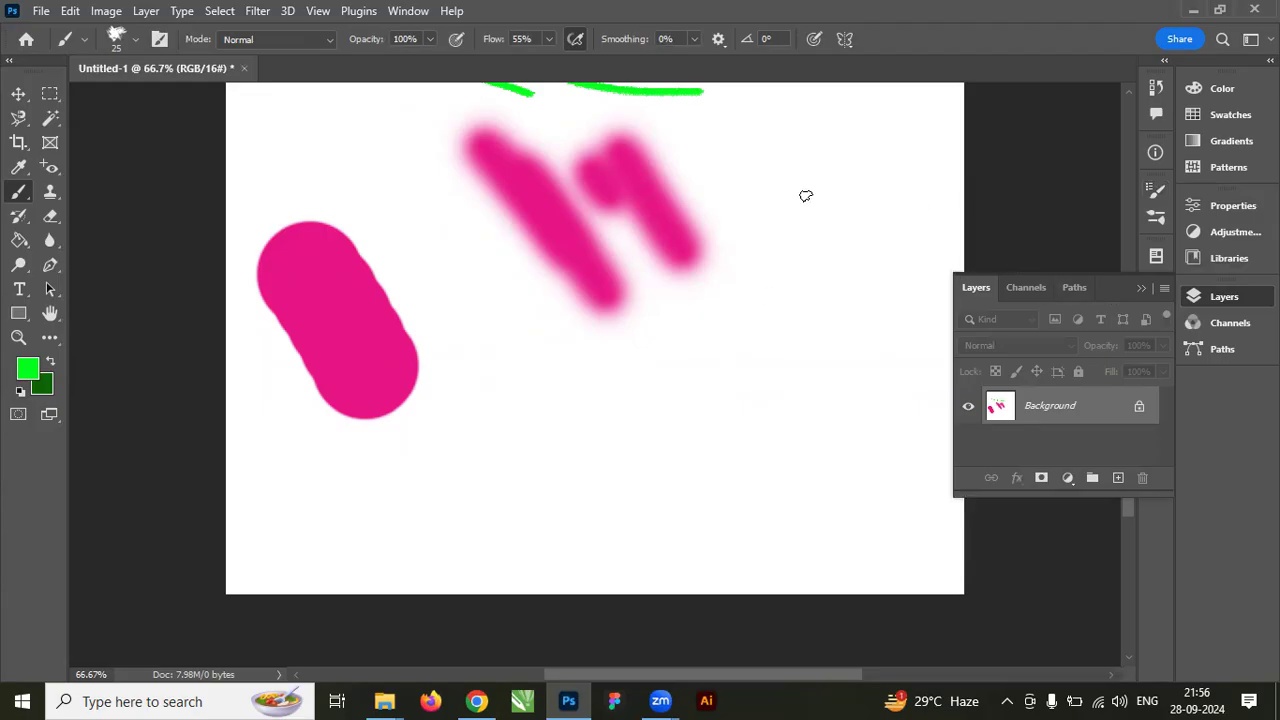
Paint a long and a short thin green stroke beside the soft pink strokes.
{"action": "scroll", "coordinate": [806, 196], "scroll_direction": "up", "scroll_amount": 5}
{"action": "left_click_drag", "start_coordinate": [886, 518], "coordinate": [760, 212]}
{"action": "left_click_drag", "start_coordinate": [693, 297], "coordinate": [712, 342]}
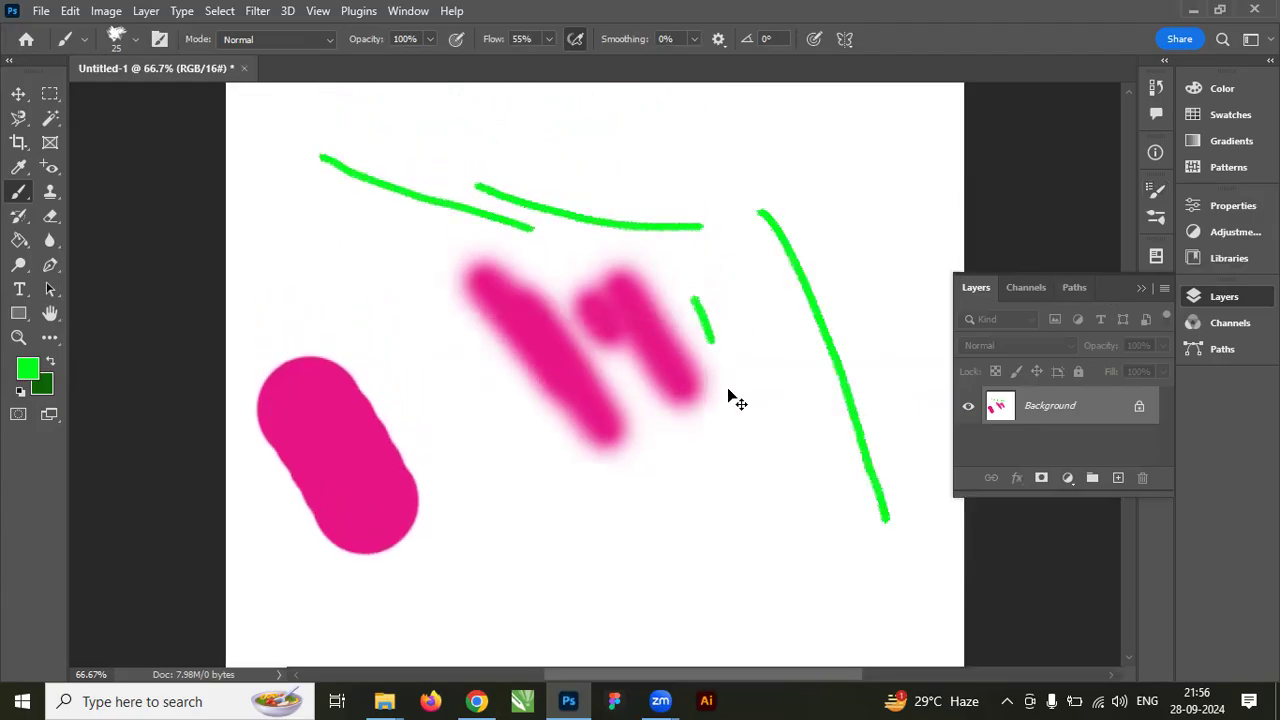
Undo all the thin green strokes and the hard-edged pink stroke.
{"action": "key", "text": "ctrl+z"}
{"action": "key", "text": "ctrl+z"}
{"action": "key", "text": "ctrl+z"}
{"action": "key", "text": "ctrl+z"}
{"action": "key", "text": "ctrl+z"}
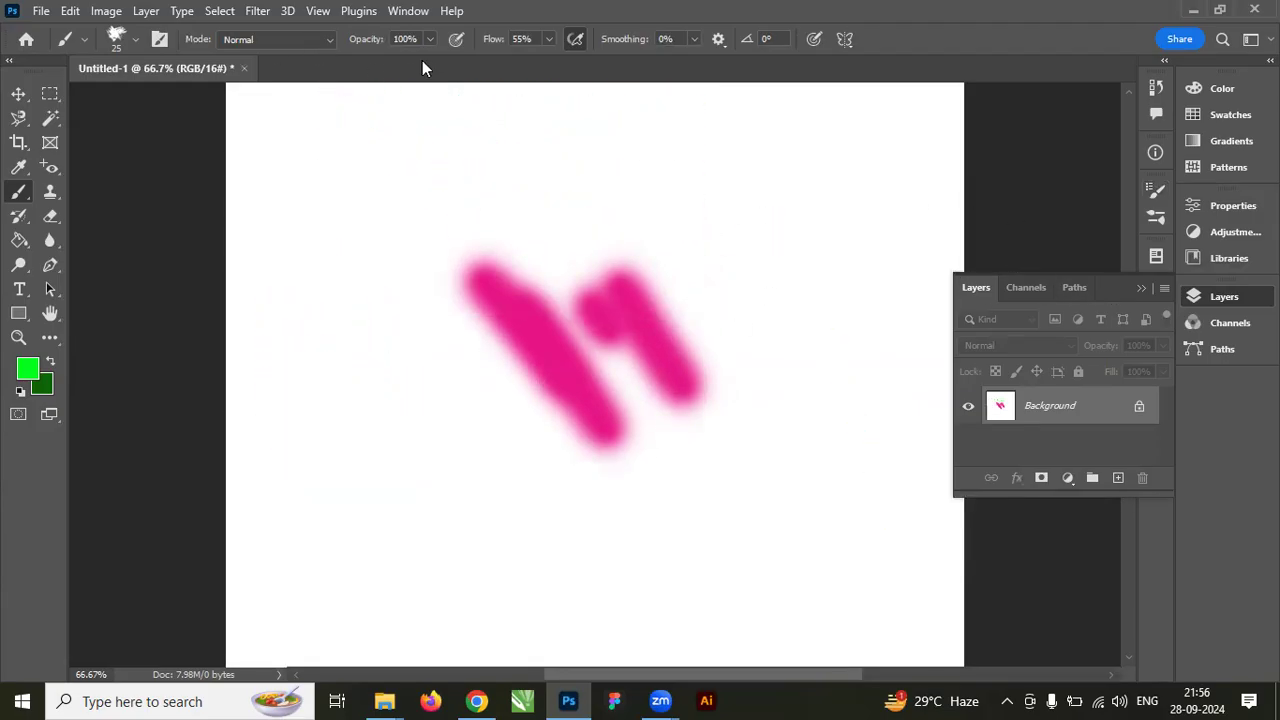
Enlarge the charcoal brush to 117 px and paint several broad green diagonal strokes over the pink ones.
{"action": "right_click", "coordinate": [372, 128]}
{"action": "mouse_move", "coordinate": [263, 230]}
{"action": "left_mouse_down"}
{"action": "mouse_move", "coordinate": [330, 268]}
{"action": "mouse_move", "coordinate": [635, 377]}
{"action": "mouse_move", "coordinate": [729, 371]}
{"action": "left_mouse_up"}
{"action": "mouse_move", "coordinate": [260, 200]}
{"action": "left_mouse_down"}
{"action": "mouse_move", "coordinate": [685, 327]}
{"action": "mouse_move", "coordinate": [491, 223]}
{"action": "mouse_move", "coordinate": [371, 206]}
{"action": "mouse_move", "coordinate": [366, 223]}
{"action": "mouse_move", "coordinate": [592, 310]}
{"action": "left_mouse_up"}
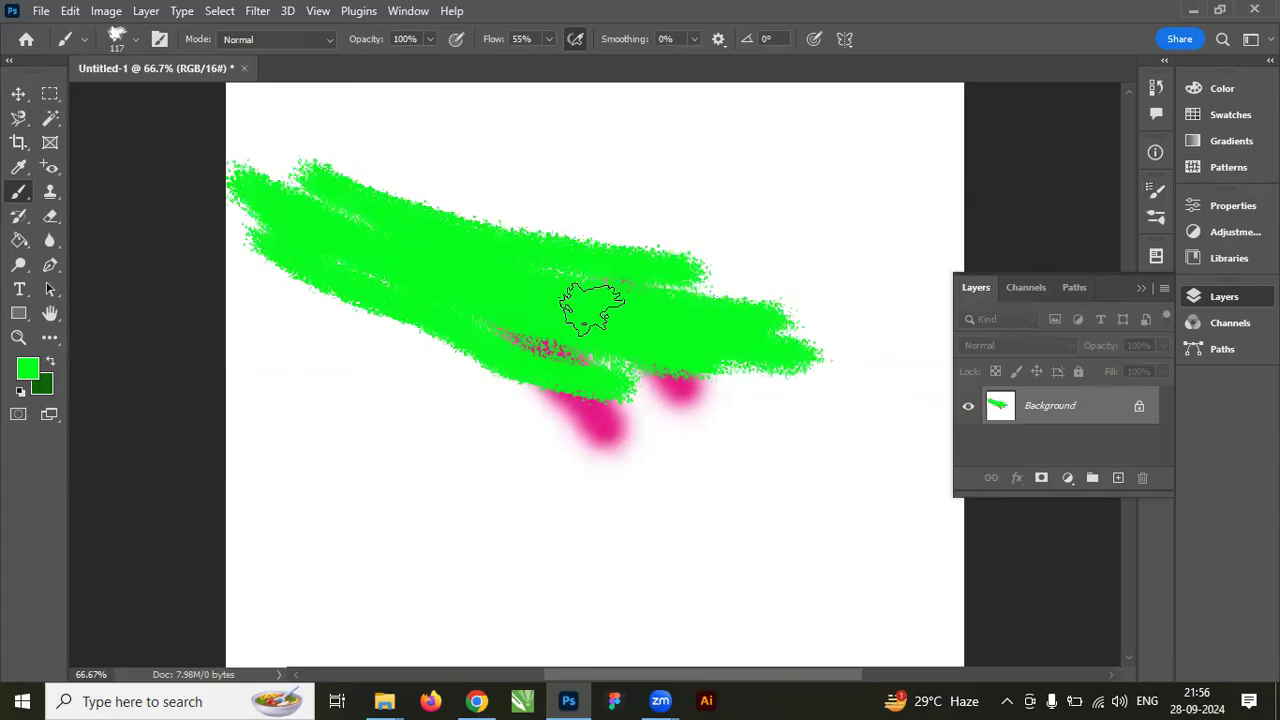
{"action": "left_click_drag", "start_coordinate": [366, 300], "coordinate": [795, 430]}
Undo all the green and pink strokes, stepping back until the Garba Night flyer layer is restored.
{"action": "key", "text": "ctrl+z"}
{"action": "key", "text": "ctrl+z"}
{"action": "key", "text": "ctrl+z"}
{"action": "key", "text": "ctrl+z"}
{"action": "key", "text": "ctrl+z"}
{"action": "key", "text": "ctrl+z"}
{"action": "key", "text": "ctrl+z"}
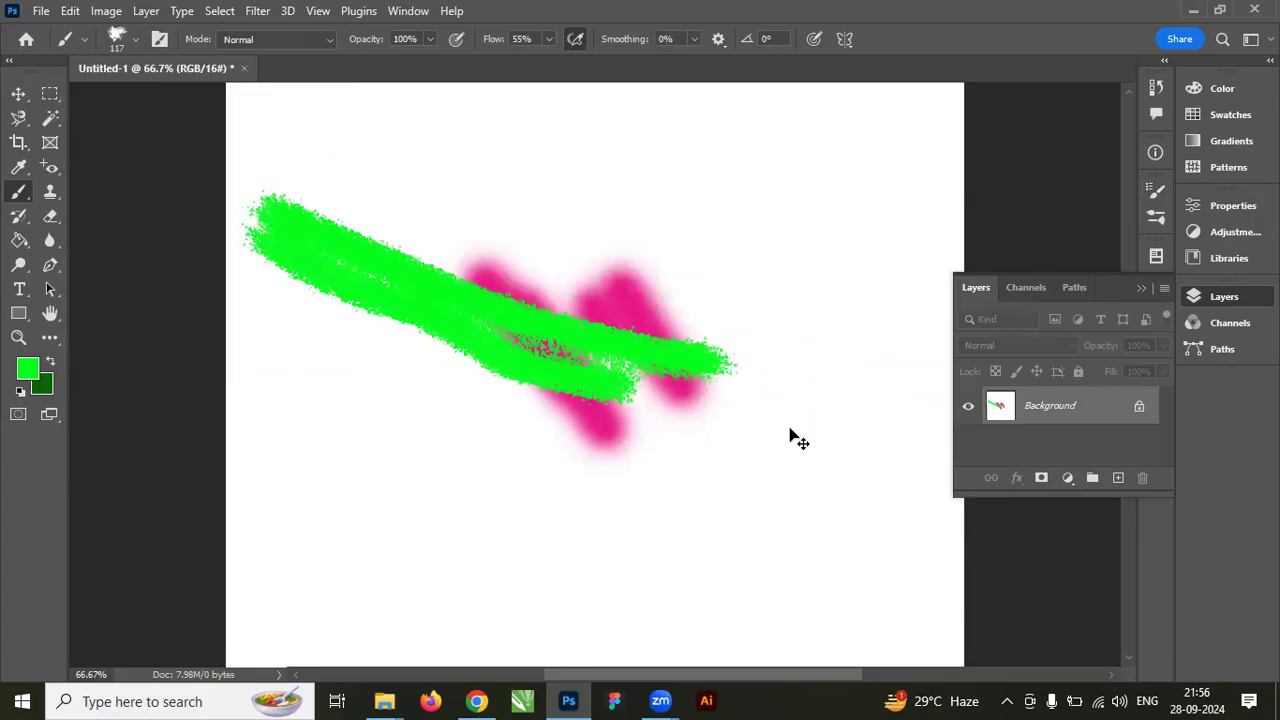
{"action": "key", "text": "ctrl+z"}
{"action": "key", "text": "ctrl+z"}
{"action": "key", "text": "ctrl+z"}
{"action": "key", "text": "ctrl+z"}
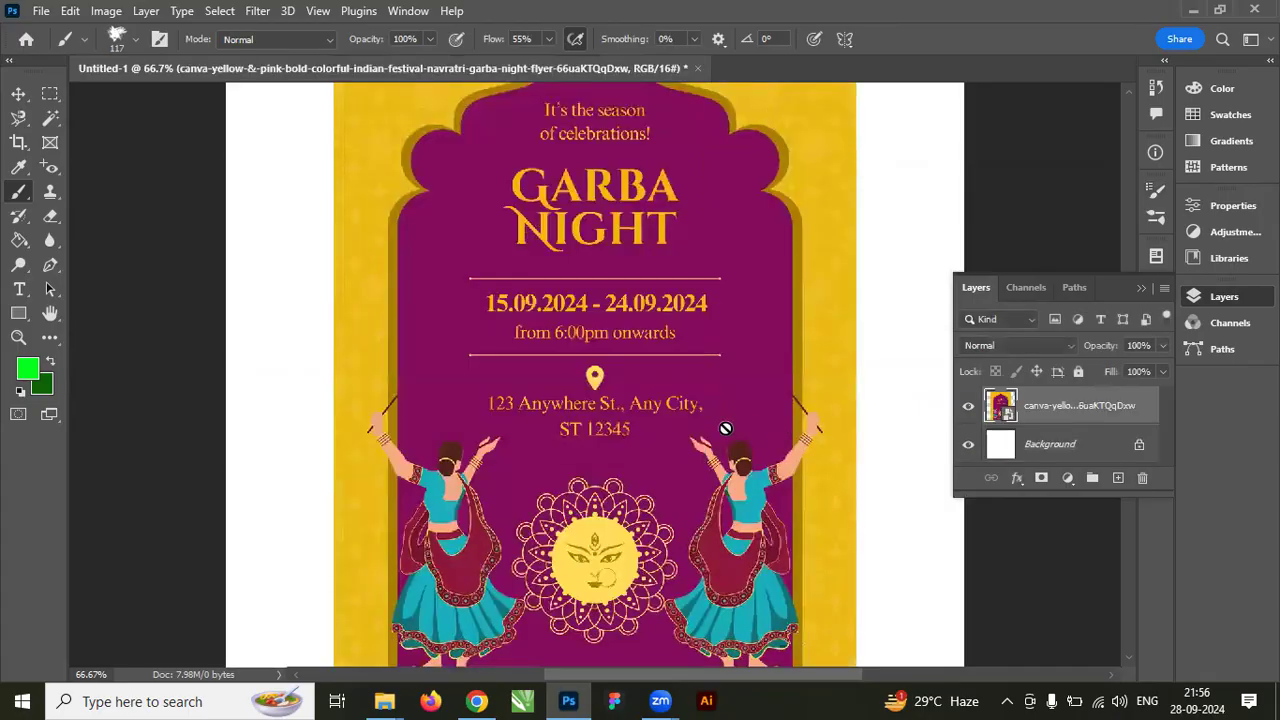
Close the flyer document without saving and create a white 300 x 300 mm, 16-bit RGB document at 100 pixels/inch.
{"action": "key", "text": "ctrl+w"}
{"action": "left_click", "coordinate": [641, 267]}
{"action": "left_click", "coordinate": [75, 140]}
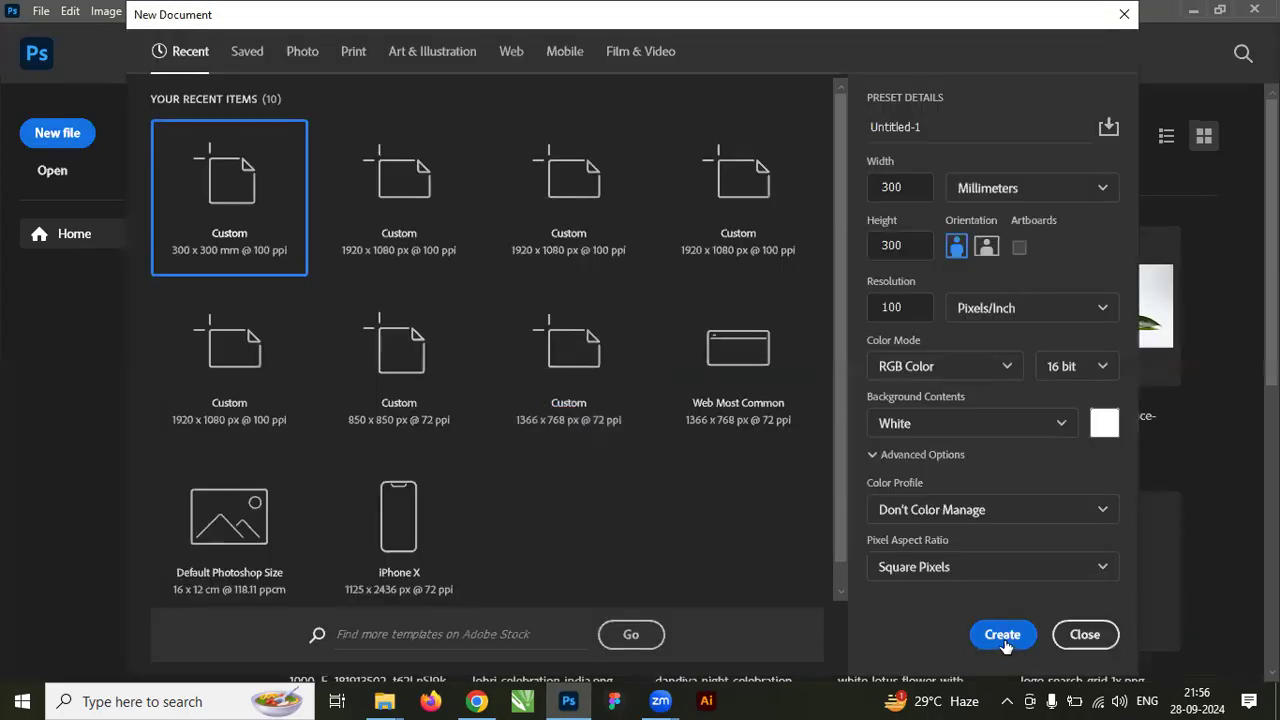
{"action": "left_click", "coordinate": [1003, 638]}
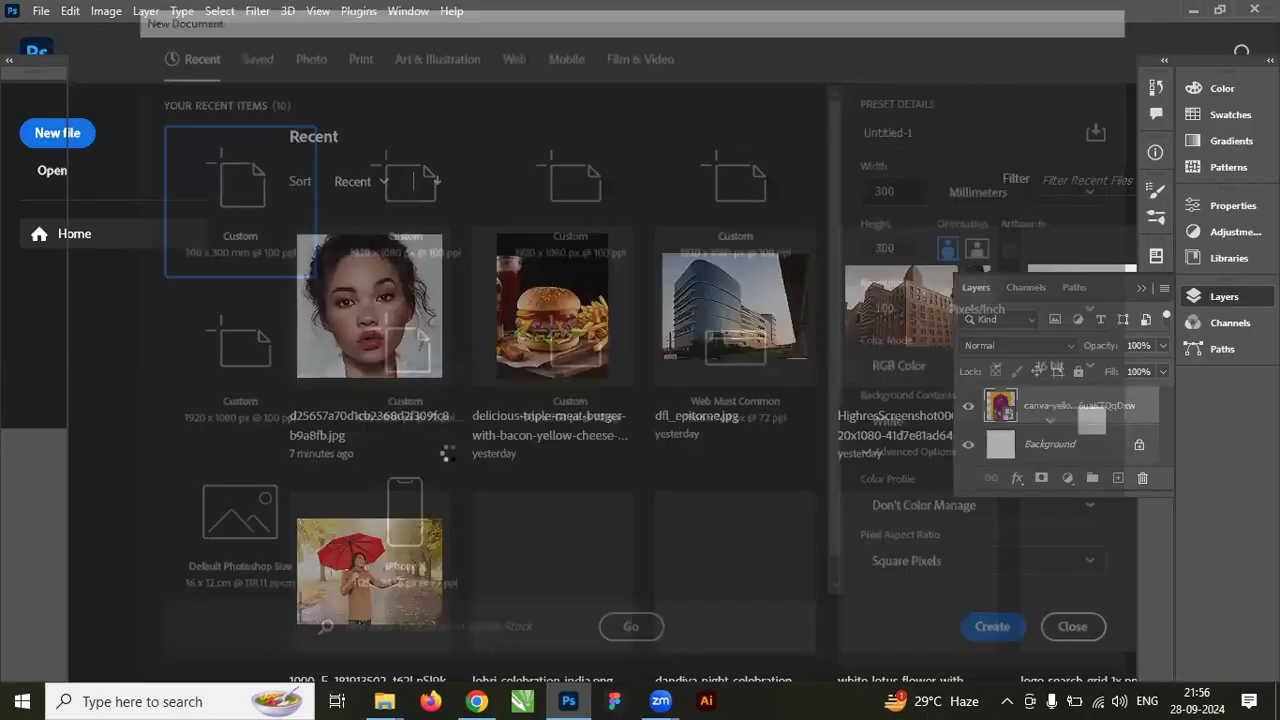
{"action": "left_click", "coordinate": [318, 10]}
{"action": "mouse_move", "coordinate": [434, 506]}
{"action": "left_click", "coordinate": [540, 531]}
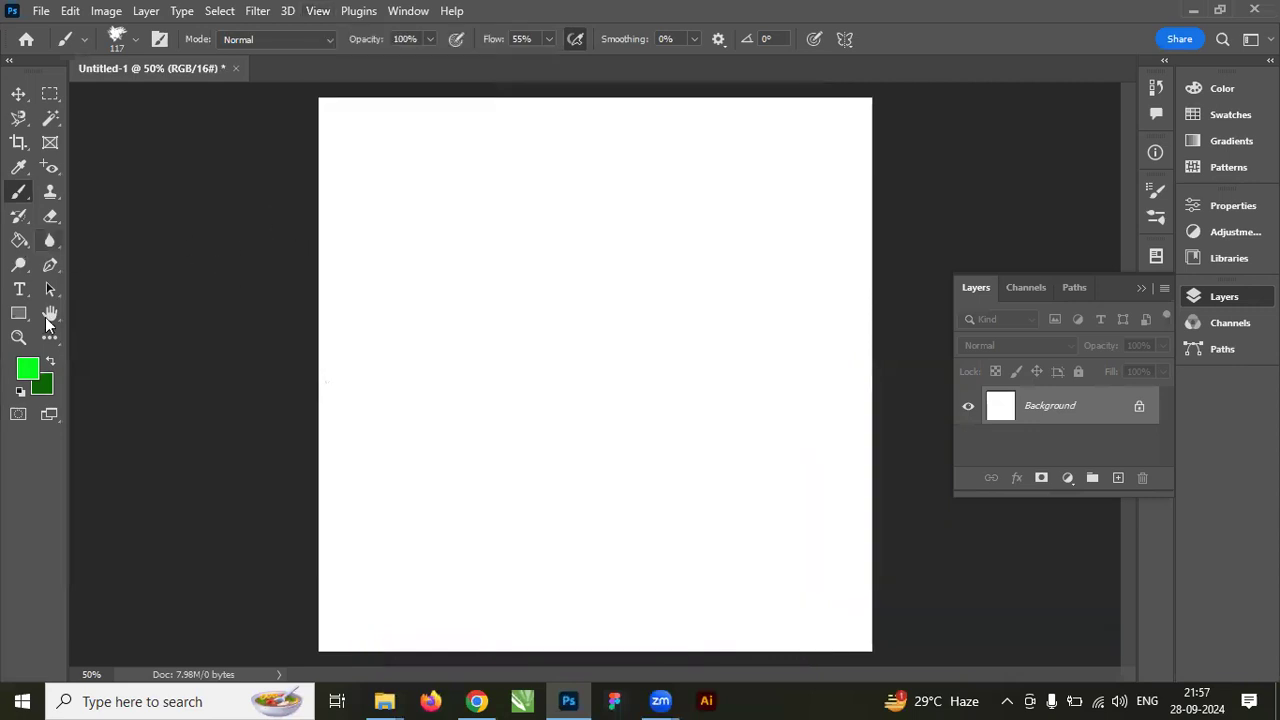
Choose the Kyle's Ultimate Pastel Palooza preset, set its size to 143 px and paint broad green diagonal strokes across the upper canvas.
{"action": "left_click", "coordinate": [122, 37]}
{"action": "scroll", "coordinate": [190, 322], "scroll_direction": "down", "scroll_amount": 4}
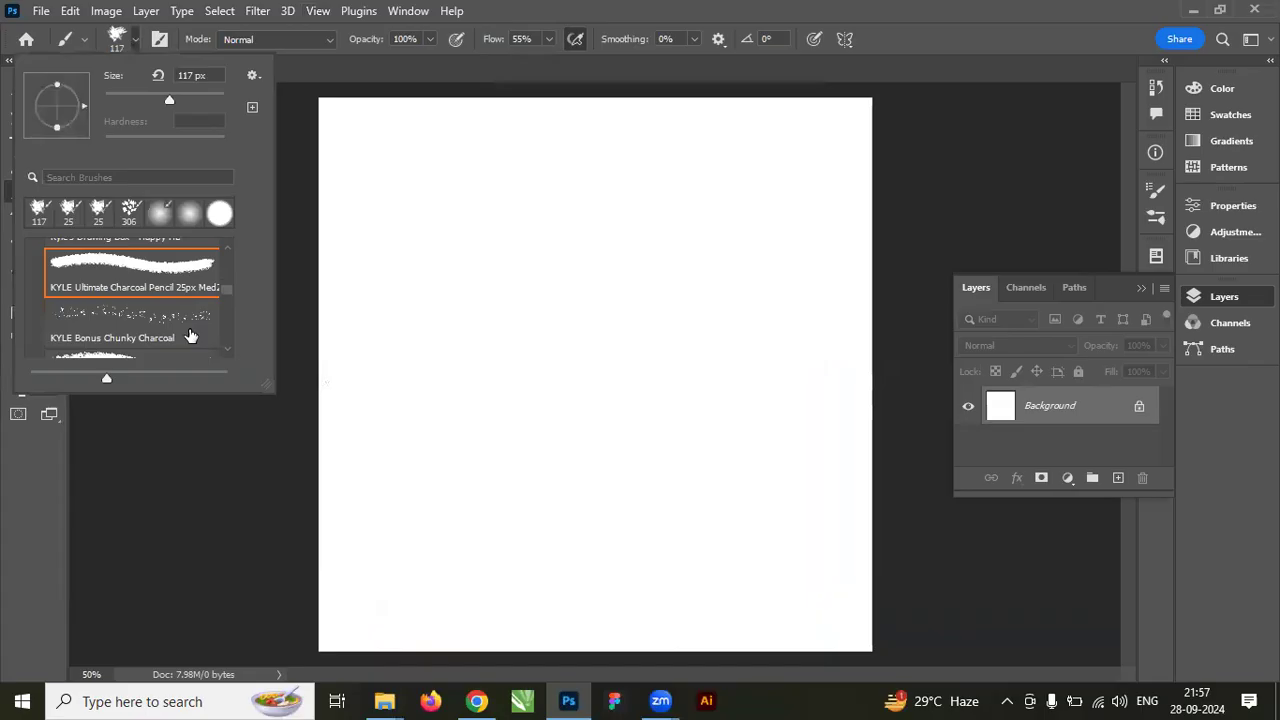
{"action": "left_click", "coordinate": [162, 291]}
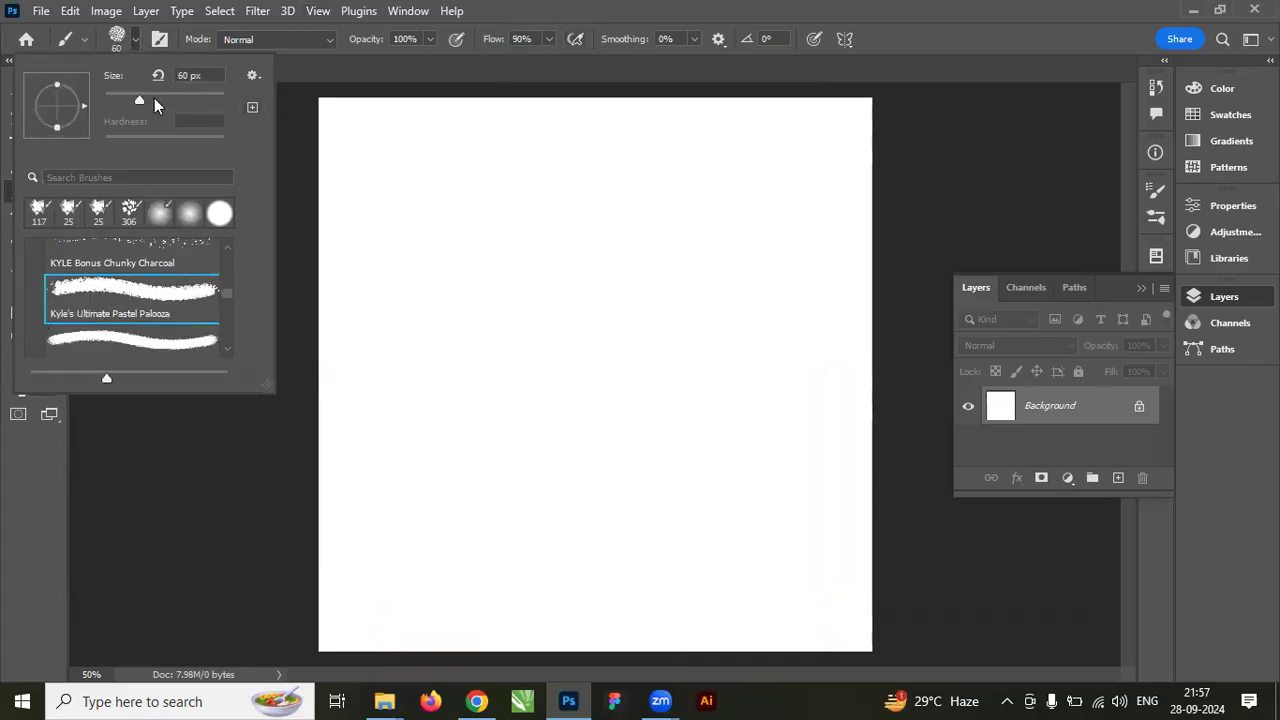
{"action": "left_click_drag", "start_coordinate": [154, 95], "coordinate": [176, 94]}
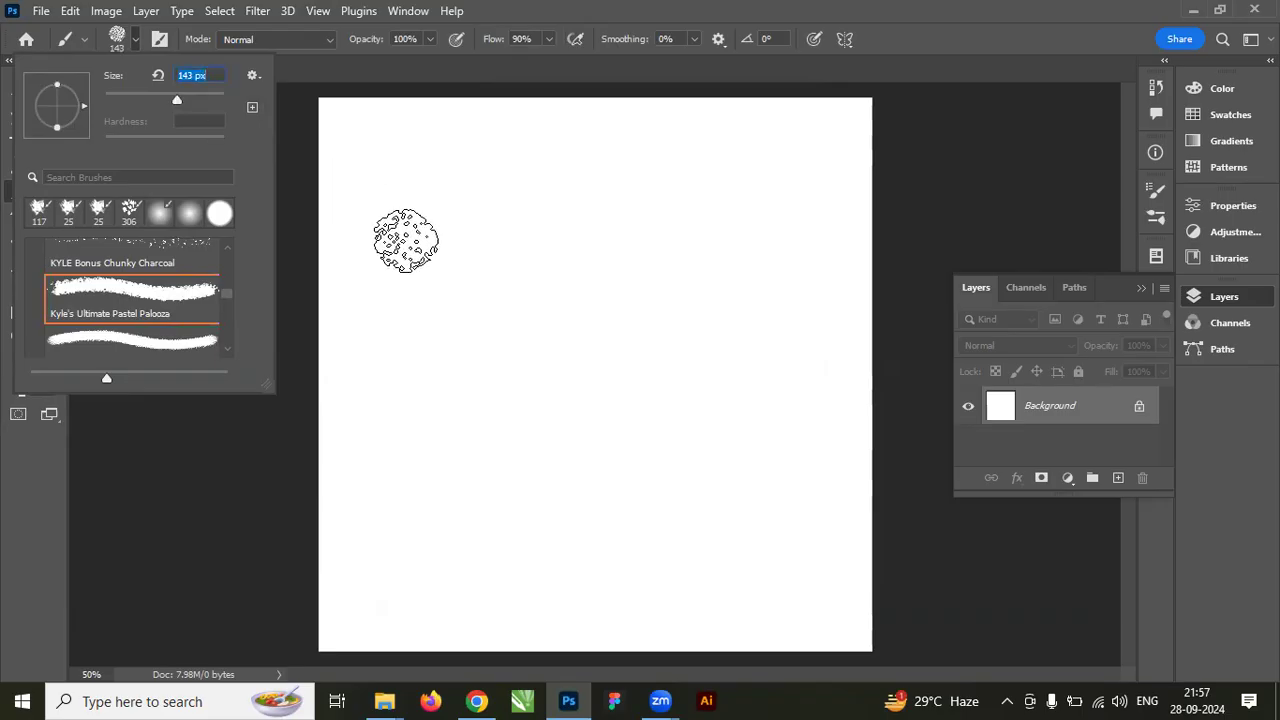
{"action": "left_click_drag", "start_coordinate": [345, 182], "coordinate": [695, 462]}
{"action": "mouse_move", "coordinate": [425, 248]}
{"action": "left_mouse_down"}
{"action": "mouse_move", "coordinate": [349, 184]}
{"action": "mouse_move", "coordinate": [634, 396]}
{"action": "mouse_move", "coordinate": [386, 180]}
{"action": "mouse_move", "coordinate": [590, 312]}
{"action": "mouse_move", "coordinate": [694, 403]}
{"action": "mouse_move", "coordinate": [383, 155]}
{"action": "mouse_move", "coordinate": [717, 446]}
{"action": "mouse_move", "coordinate": [479, 184]}
{"action": "mouse_move", "coordinate": [728, 355]}
{"action": "mouse_move", "coordinate": [374, 135]}
{"action": "mouse_move", "coordinate": [662, 261]}
{"action": "mouse_move", "coordinate": [596, 195]}
{"action": "mouse_move", "coordinate": [552, 183]}
{"action": "mouse_move", "coordinate": [827, 393]}
{"action": "mouse_move", "coordinate": [503, 136]}
{"action": "mouse_move", "coordinate": [757, 348]}
{"action": "mouse_move", "coordinate": [637, 186]}
{"action": "mouse_move", "coordinate": [758, 254]}
{"action": "mouse_move", "coordinate": [530, 140]}
{"action": "mouse_move", "coordinate": [762, 307]}
{"action": "mouse_move", "coordinate": [567, 122]}
{"action": "mouse_move", "coordinate": [756, 276]}
{"action": "mouse_move", "coordinate": [613, 153]}
{"action": "mouse_move", "coordinate": [583, 248]}
{"action": "left_mouse_up"}
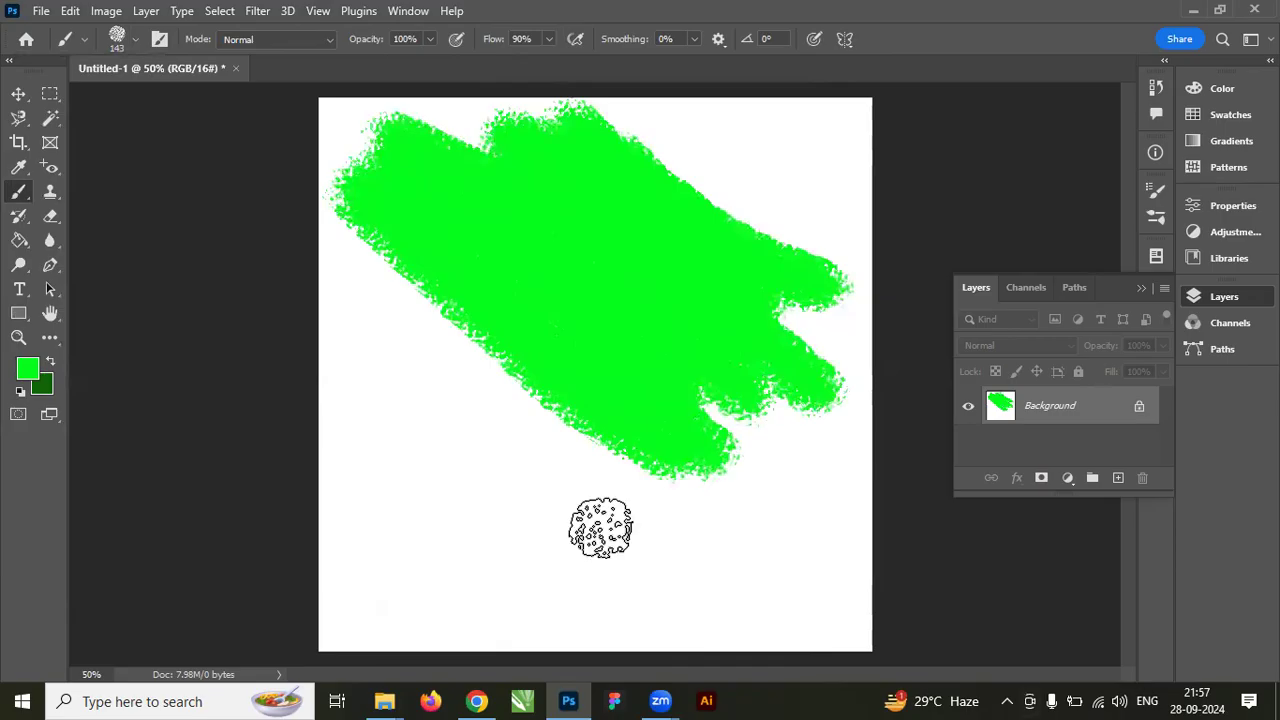
Unlock the Background by converting it to a regular layer and shift the painted layer slightly down with the Move tool.
{"action": "left_click", "coordinate": [18, 93]}
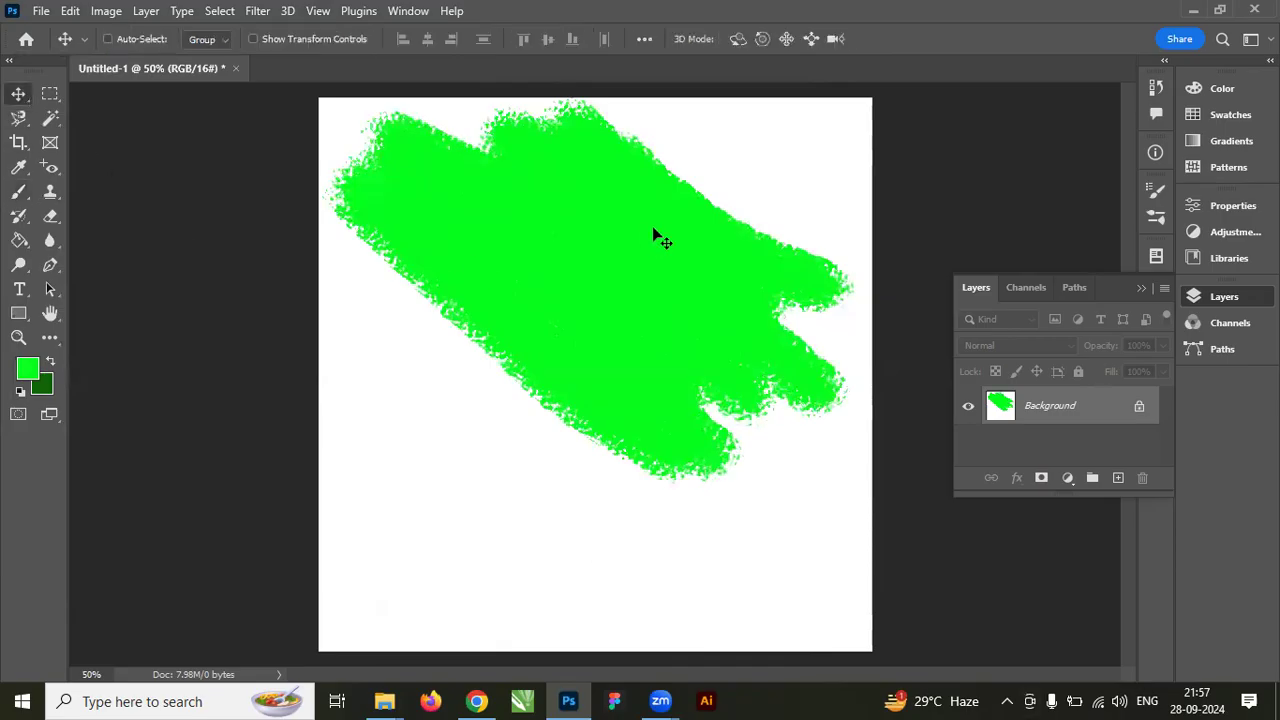
{"action": "mouse_move", "coordinate": [642, 321]}
{"action": "left_mouse_down"}
{"action": "mouse_move", "coordinate": [680, 329]}
{"action": "mouse_move", "coordinate": [662, 281]}
{"action": "left_mouse_up"}
{"action": "left_click", "coordinate": [651, 318]}
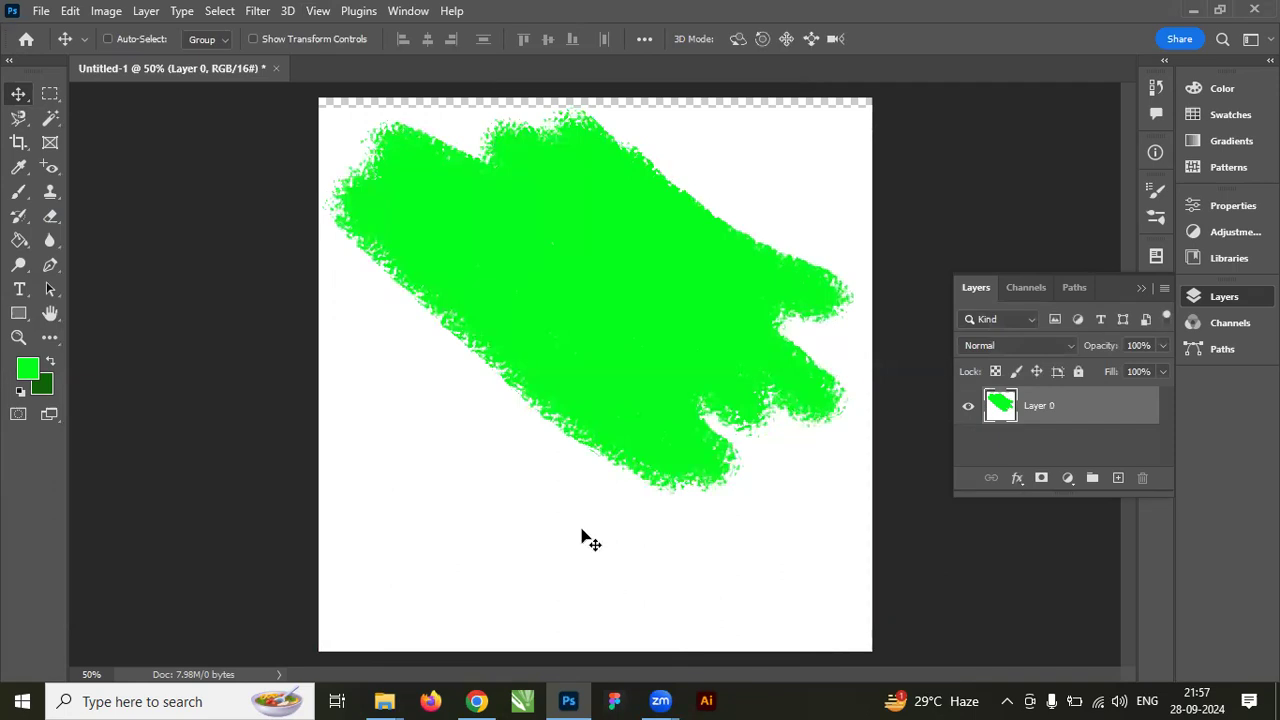
Isolate the green strokes by inverting a Magic Wand selection of the white area, and copy them to a new layer.
{"action": "left_click", "coordinate": [51, 120]}
{"action": "left_click", "coordinate": [346, 382]}
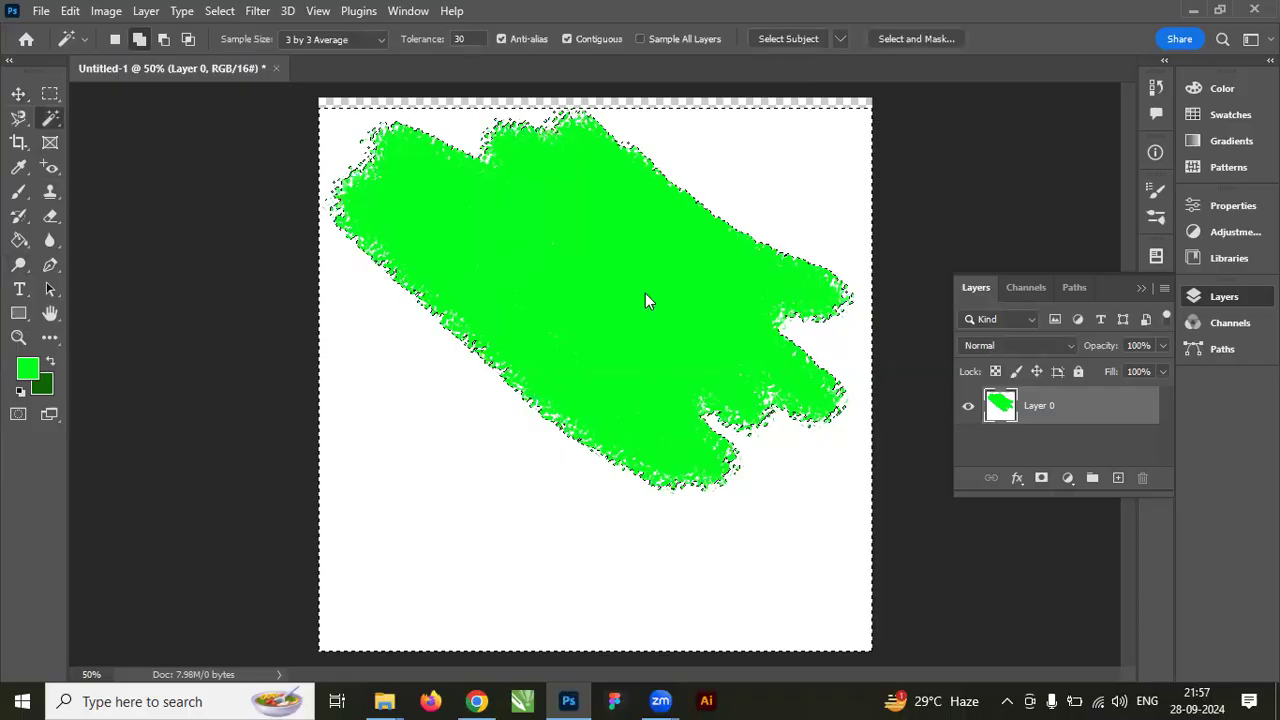
{"action": "key", "text": "ctrl+d"}
{"action": "key", "text": "alt+t"}
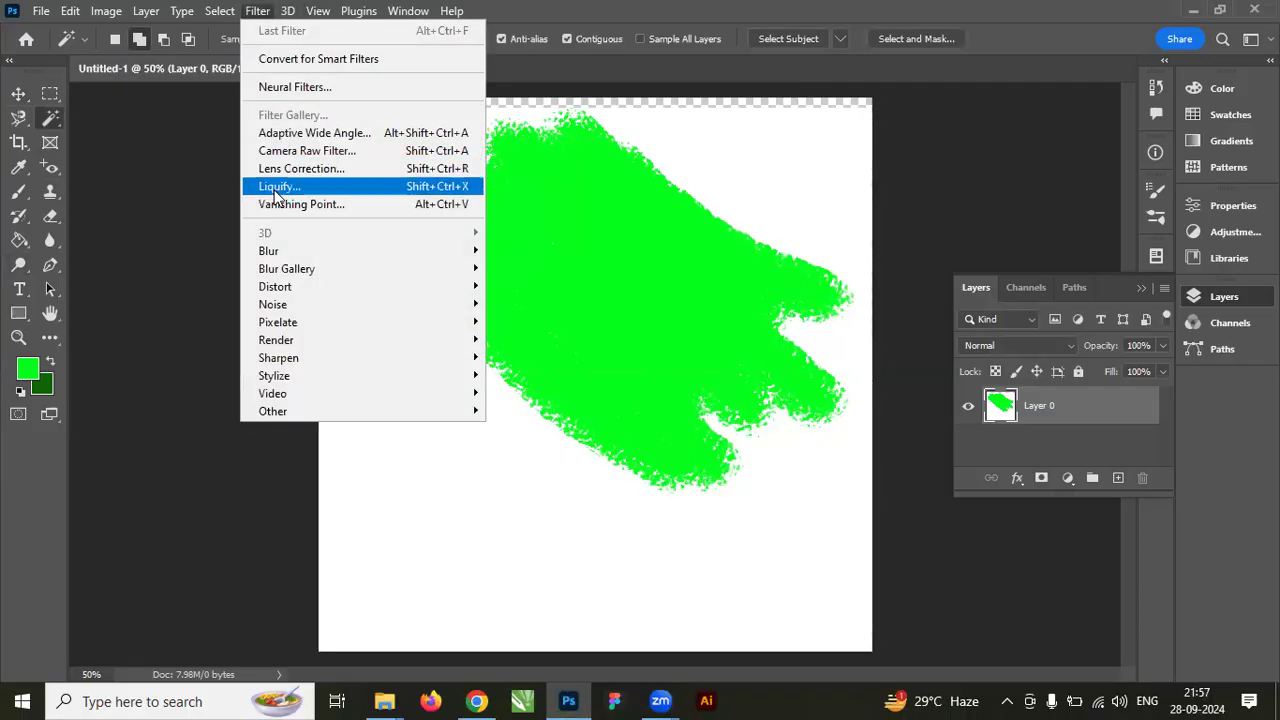
{"action": "mouse_move", "coordinate": [219, 11]}
{"action": "left_click", "coordinate": [229, 83]}
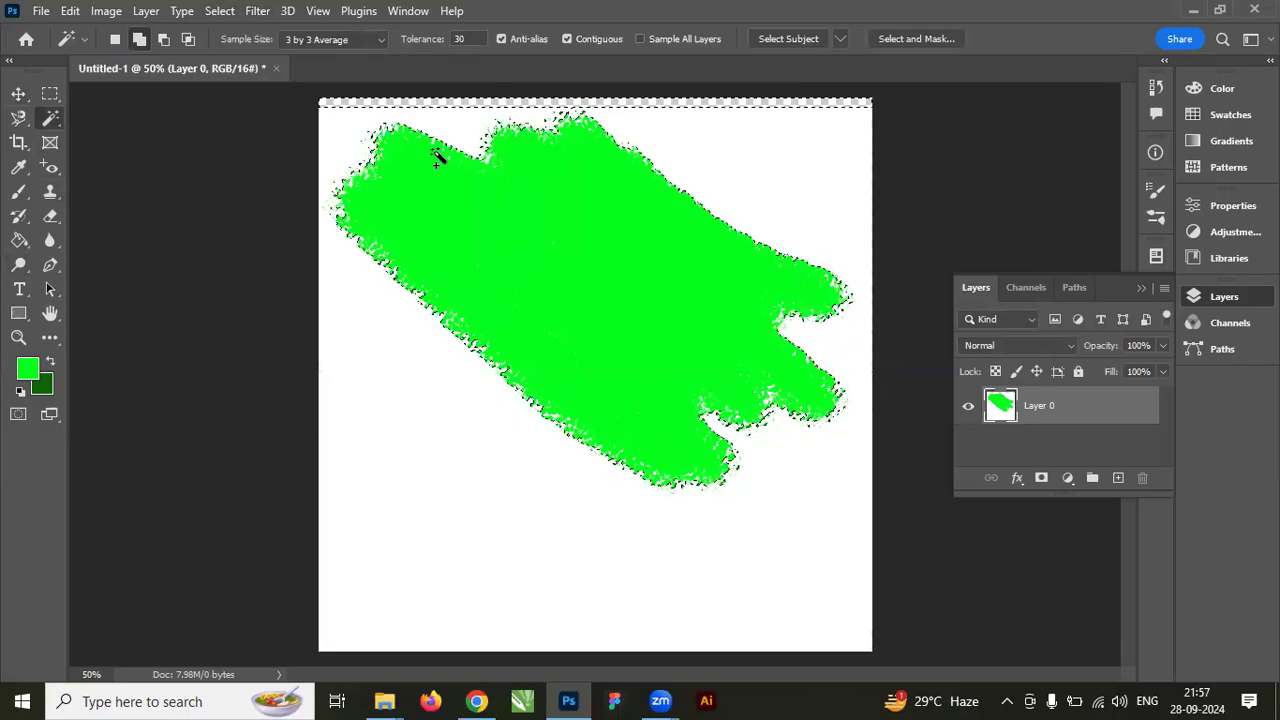
{"action": "key", "text": "ctrl+j"}
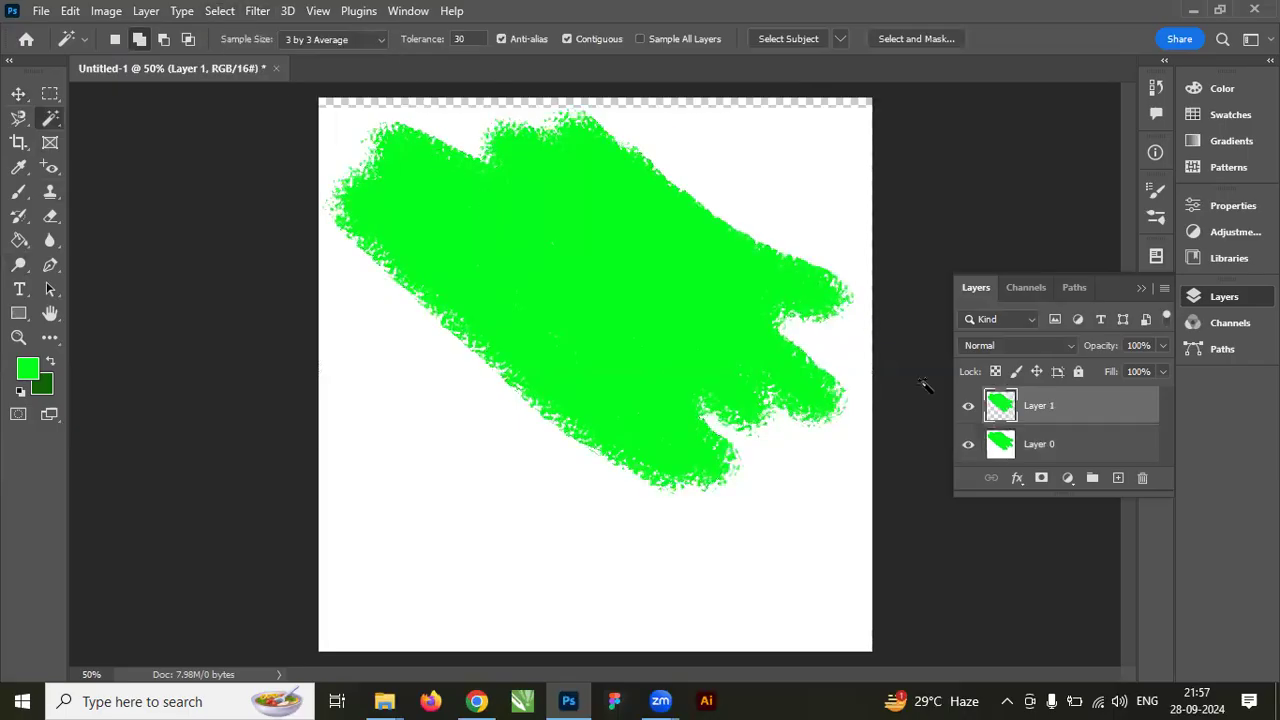
Hide the original layer to move the isolated green strokes over transparency, and undo back to the single painted layer.
{"action": "left_click", "coordinate": [968, 445]}
{"action": "left_click", "coordinate": [18, 93]}
{"action": "mouse_move", "coordinate": [551, 274]}
{"action": "left_mouse_down"}
{"action": "mouse_move", "coordinate": [737, 329]}
{"action": "mouse_move", "coordinate": [600, 329]}
{"action": "mouse_move", "coordinate": [608, 357]}
{"action": "mouse_move", "coordinate": [550, 318]}
{"action": "left_mouse_up"}
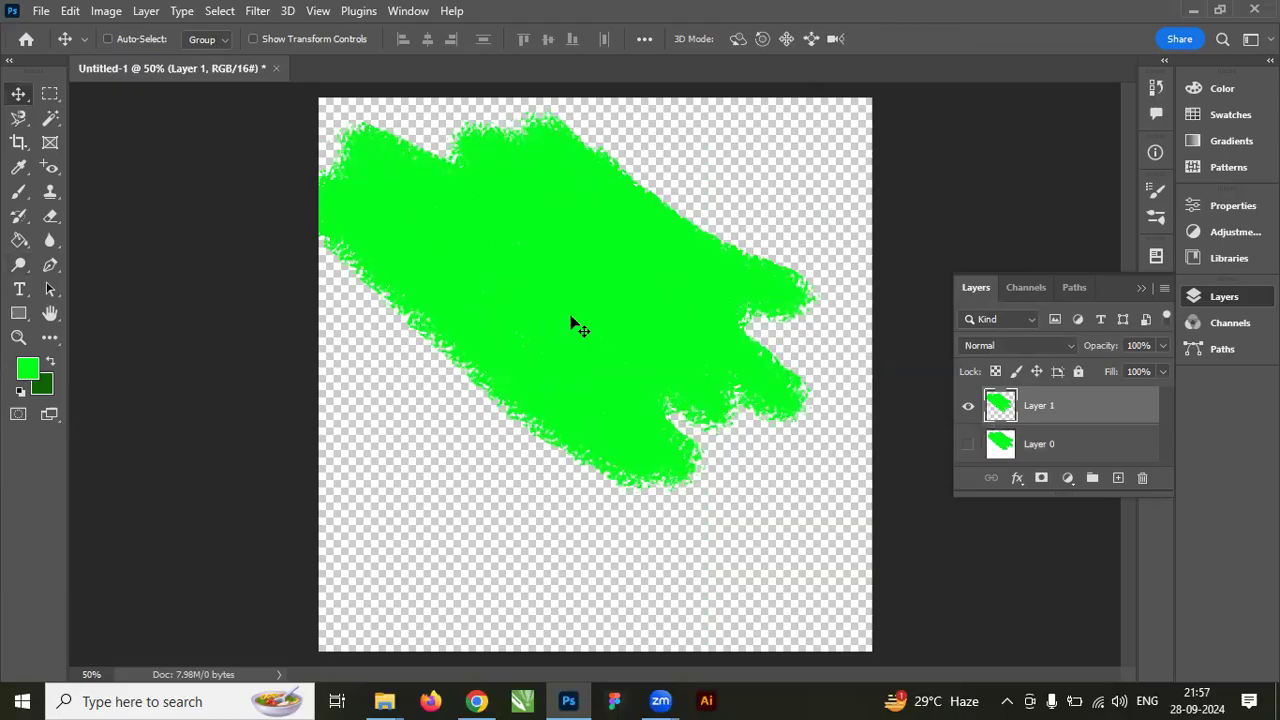
{"action": "key", "text": "ctrl+e"}
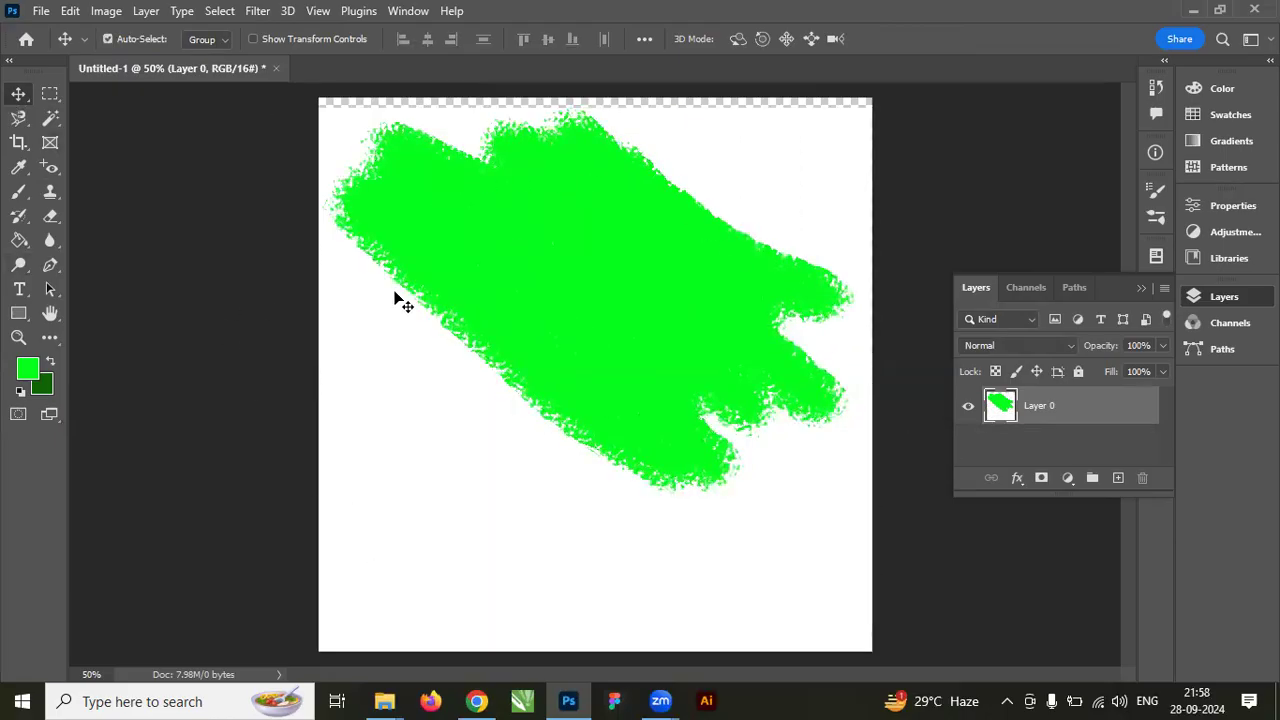
Open the portrait JPG from the Downloads folder in Photoshop and add an empty layer above its Background.
{"action": "left_click", "coordinate": [476, 701]}
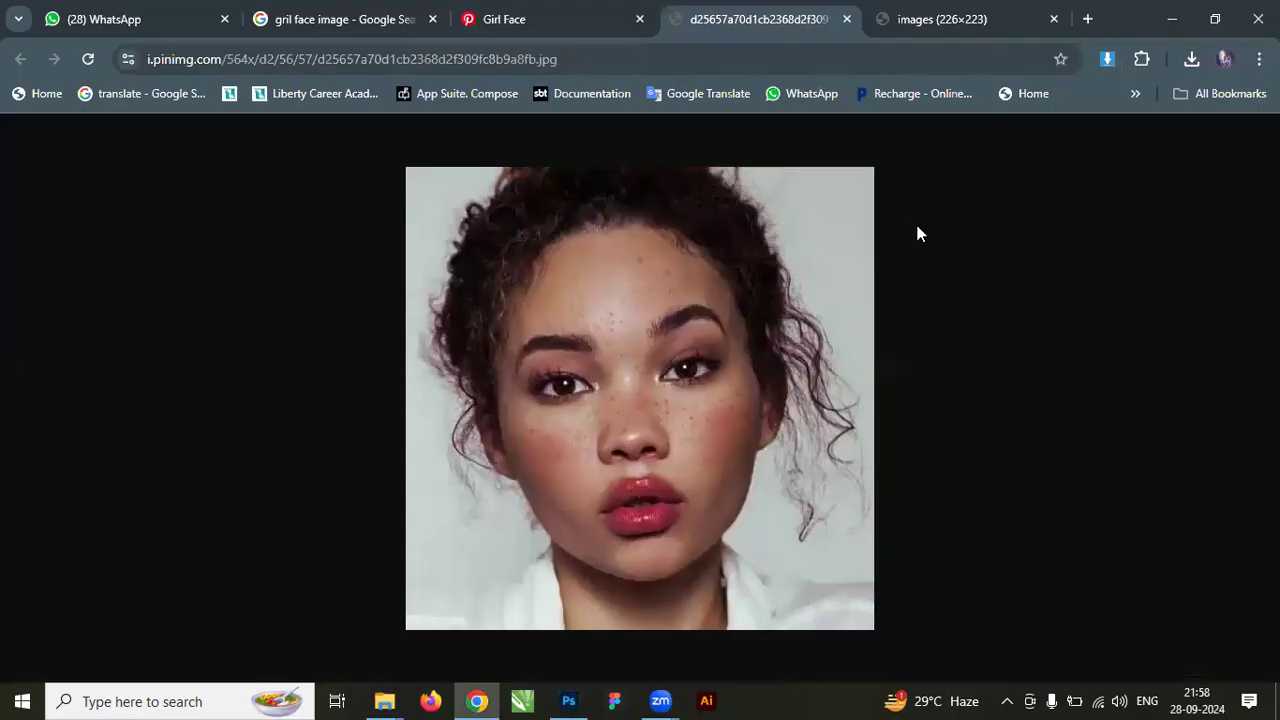
{"action": "left_click", "coordinate": [384, 701]}
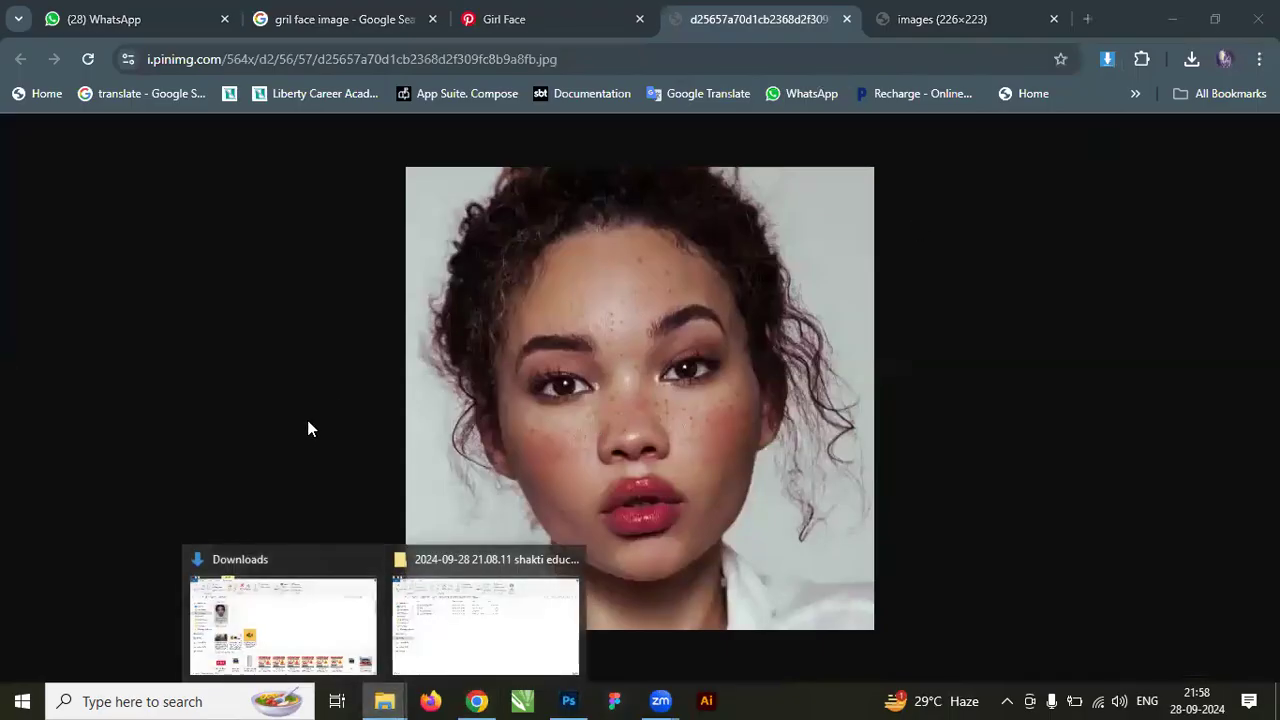
{"action": "left_click", "coordinate": [280, 625]}
{"action": "left_click_drag", "start_coordinate": [212, 250], "coordinate": [279, 67]}
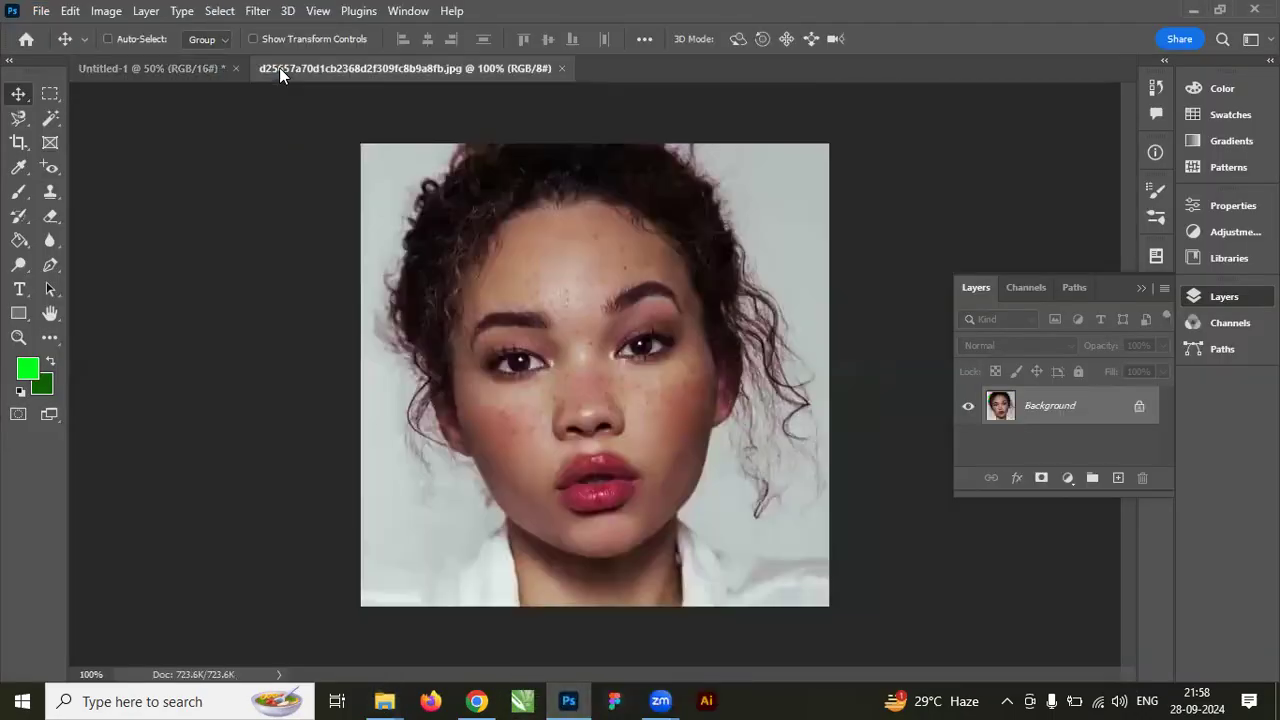
{"action": "left_click", "coordinate": [1119, 478]}
Set the foreground color to bright red, ff0303.
{"action": "scroll", "coordinate": [599, 303], "scroll_direction": "up", "scroll_amount": 2}
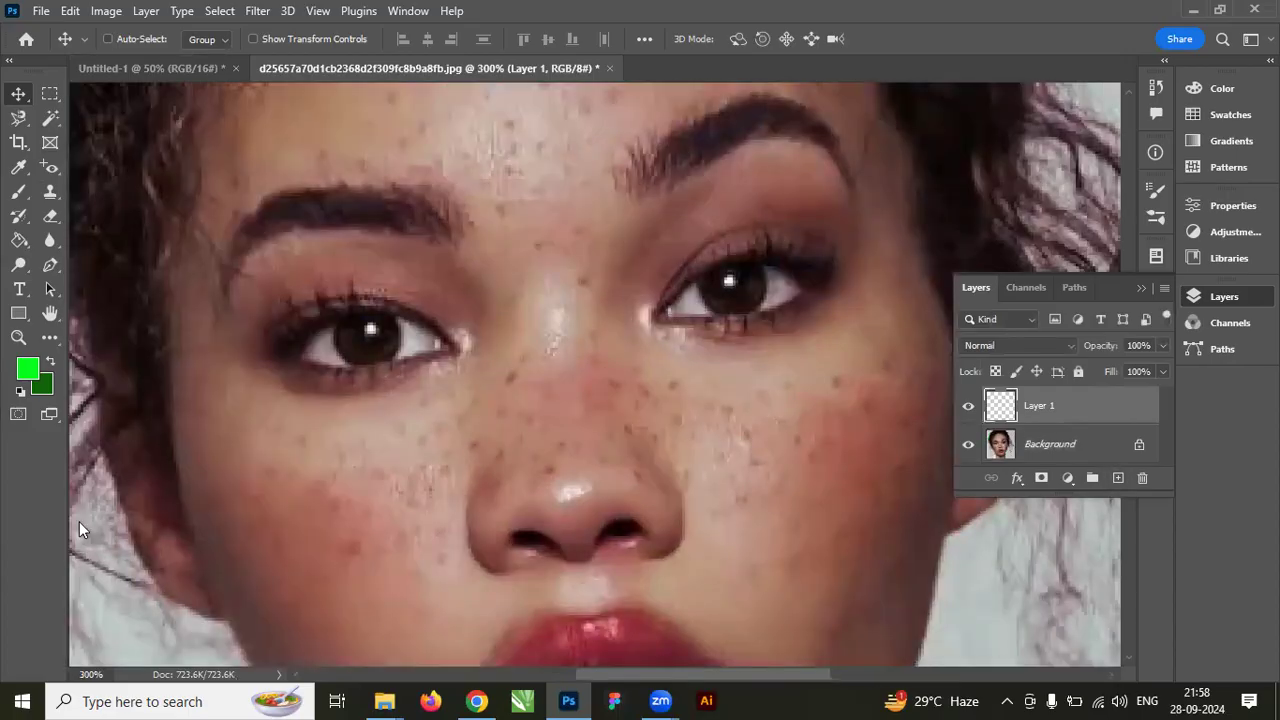
{"action": "scroll", "coordinate": [620, 397], "scroll_direction": "up", "scroll_amount": 5}
{"action": "scroll", "coordinate": [680, 498], "scroll_direction": "up", "scroll_amount": 5}
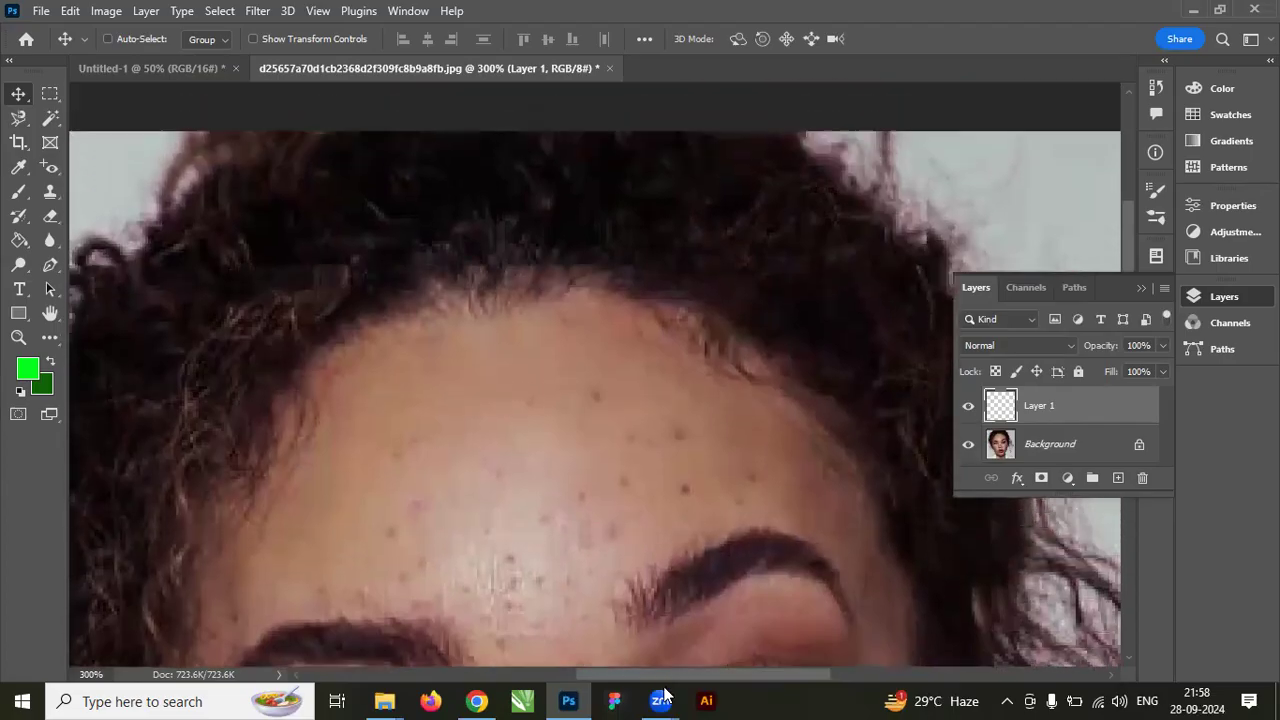
{"action": "scroll", "coordinate": [570, 465], "scroll_direction": "down", "scroll_amount": 3}
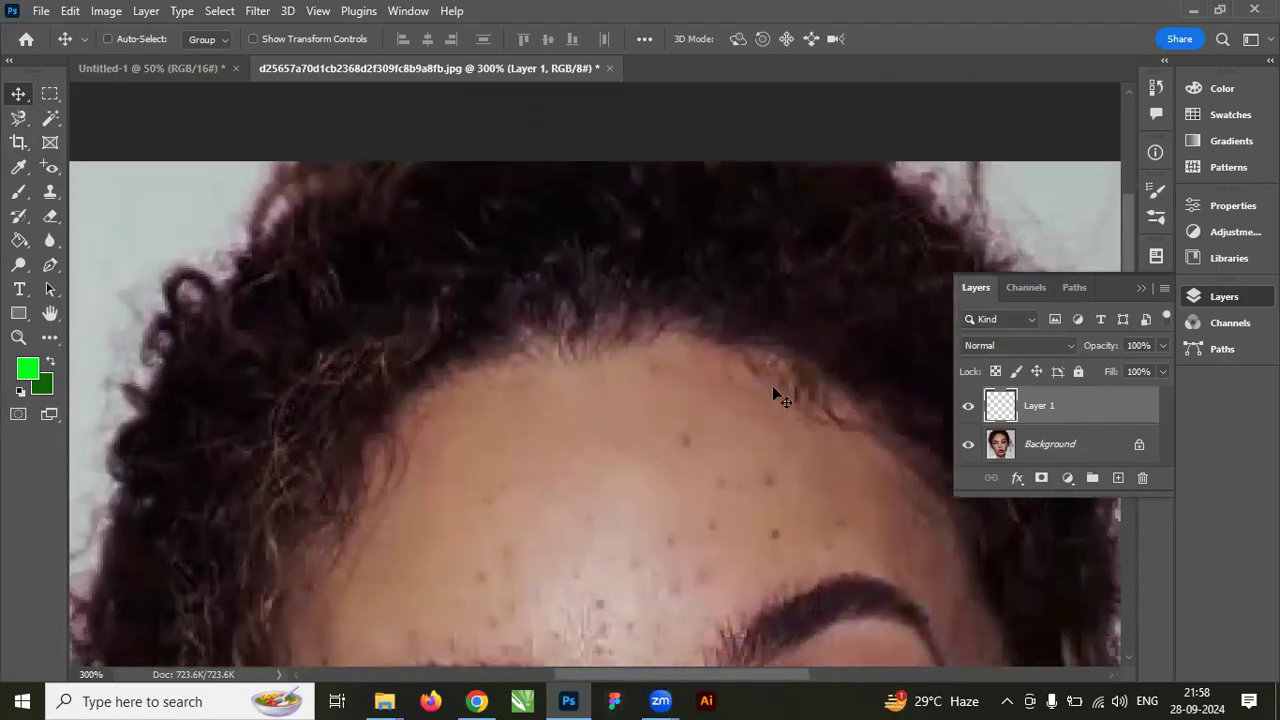
{"action": "left_click", "coordinate": [27, 368]}
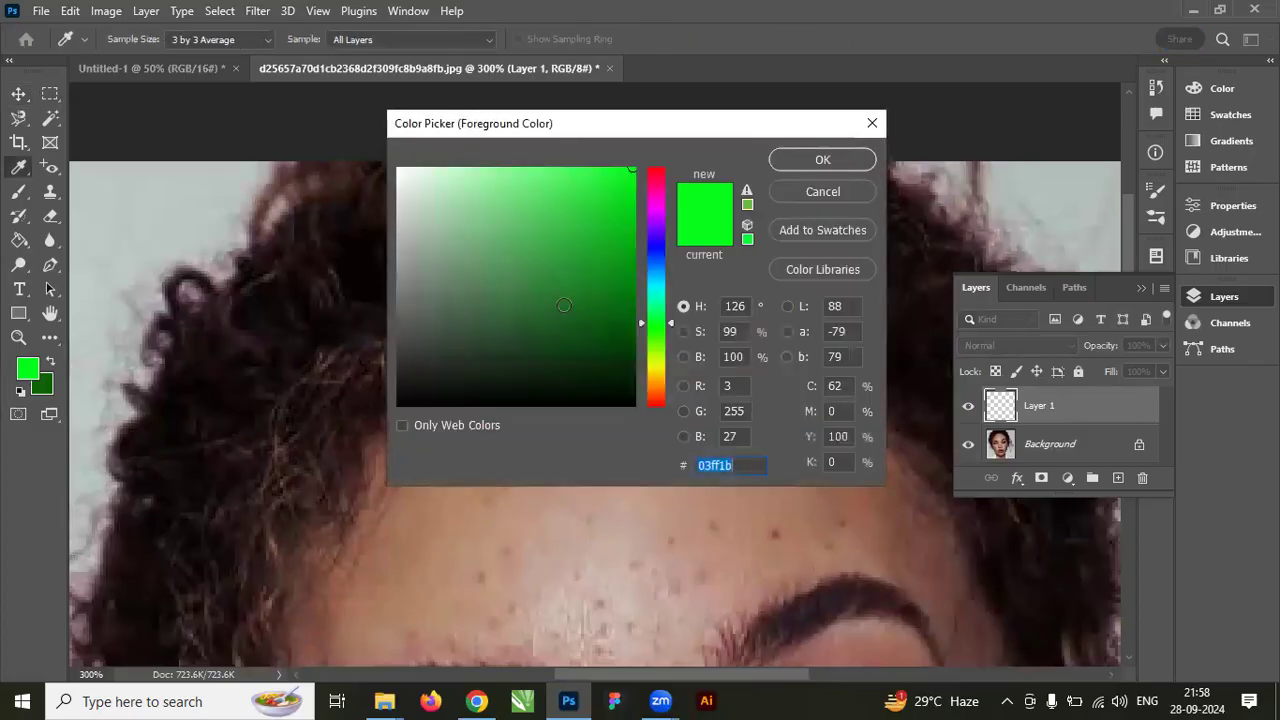
{"action": "left_click_drag", "start_coordinate": [656, 323], "coordinate": [665, 155]}
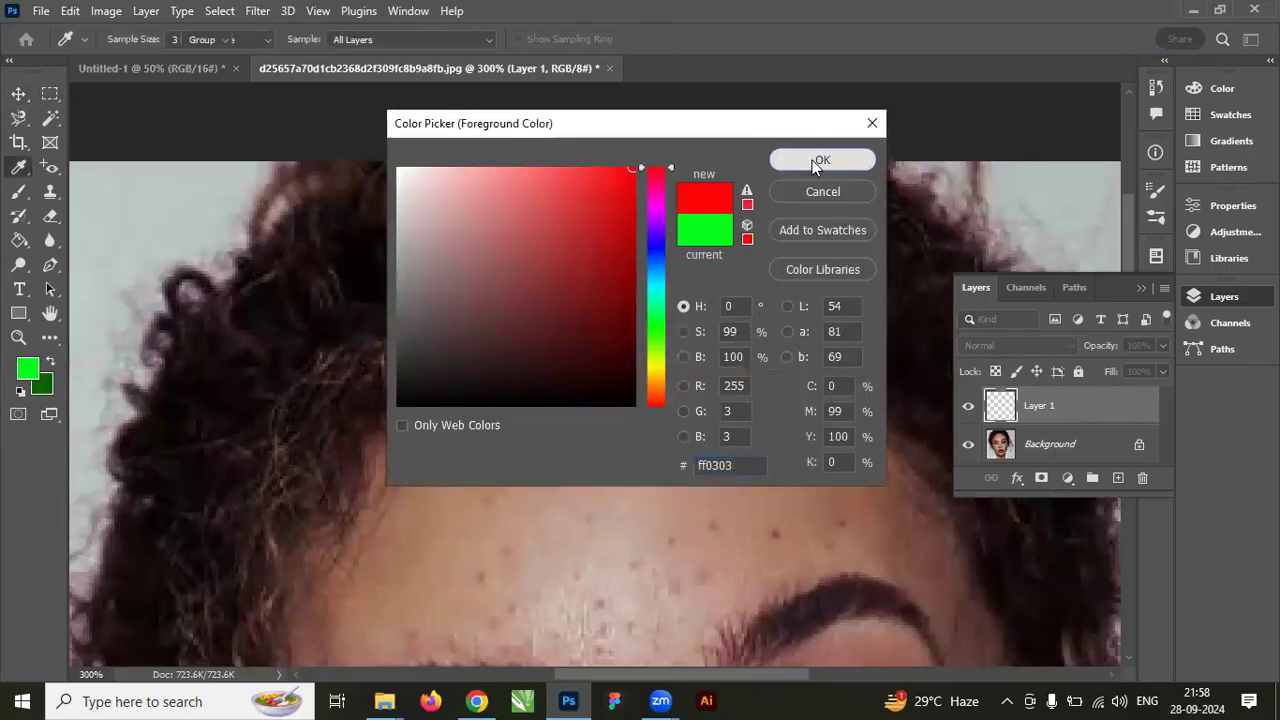
{"action": "left_click", "coordinate": [818, 160]}
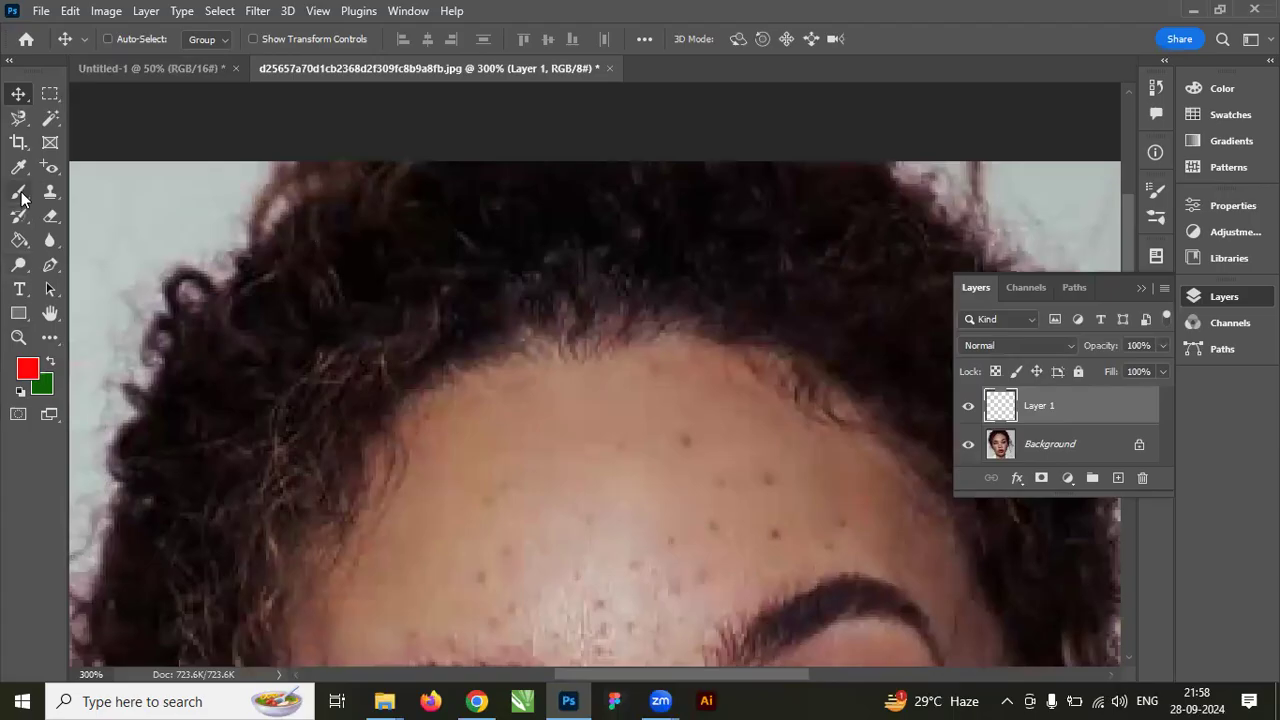
Choose the Soft Round preset from General Brushes for the Brush tool.
{"action": "left_click", "coordinate": [20, 193]}
{"action": "left_click", "coordinate": [124, 37]}
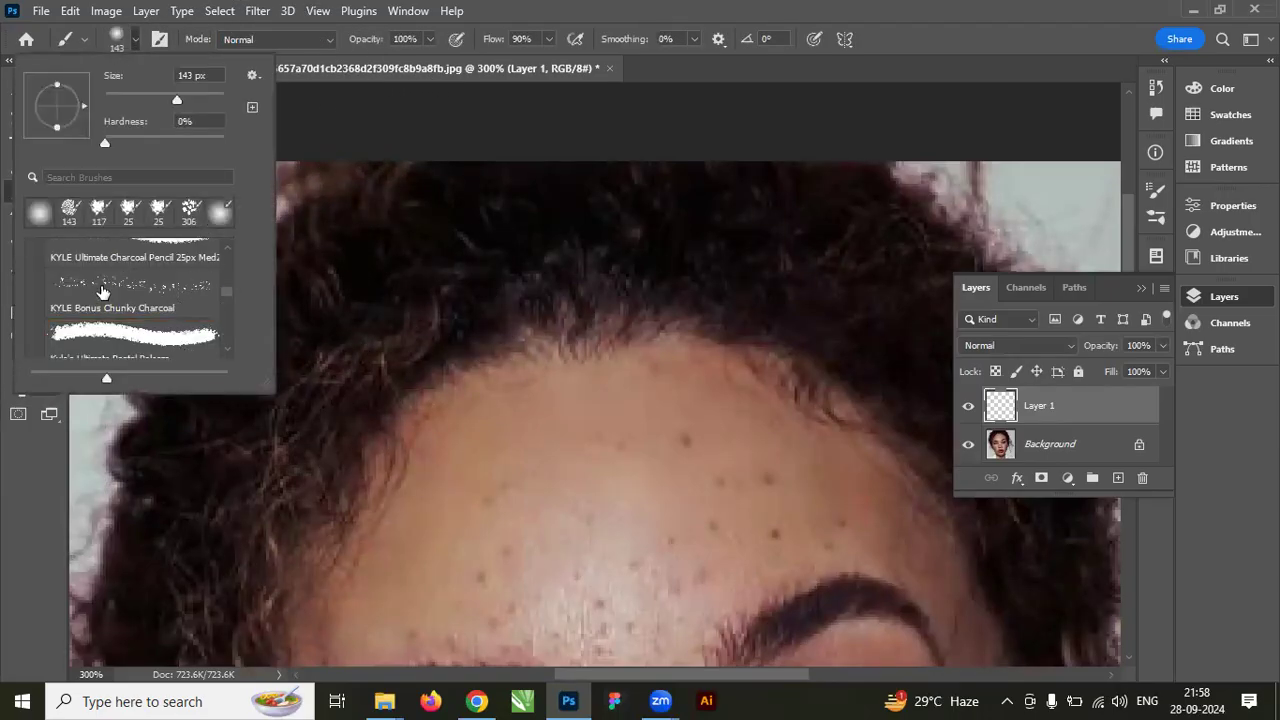
{"action": "scroll", "coordinate": [103, 291], "scroll_direction": "up", "scroll_amount": 10}
{"action": "scroll", "coordinate": [150, 289], "scroll_direction": "up", "scroll_amount": 3}
{"action": "left_click", "coordinate": [130, 292]}
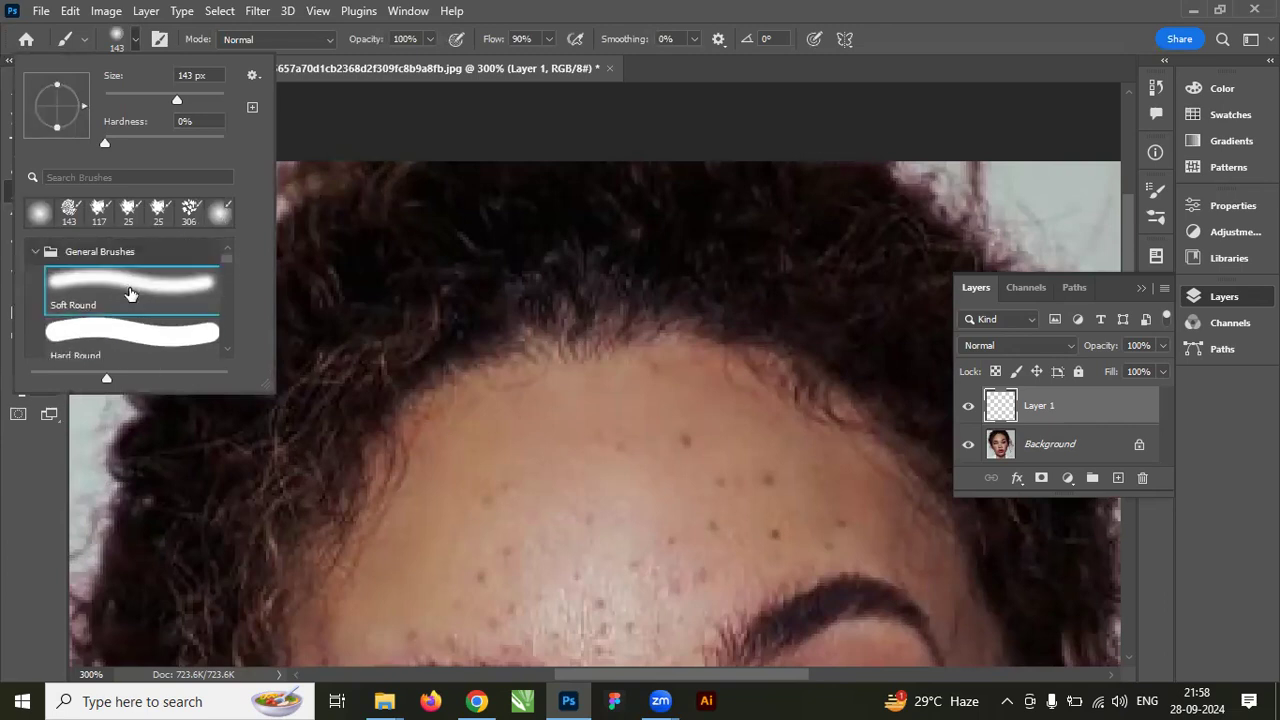
Try the soft brush at 17 px and 66 px with test dabs over the hair, undoing each dab.
{"action": "left_click_drag", "start_coordinate": [177, 100], "coordinate": [125, 98]}
{"action": "left_click", "coordinate": [422, 272]}
{"action": "key", "text": "ctrl+z"}
{"action": "left_click", "coordinate": [116, 38]}
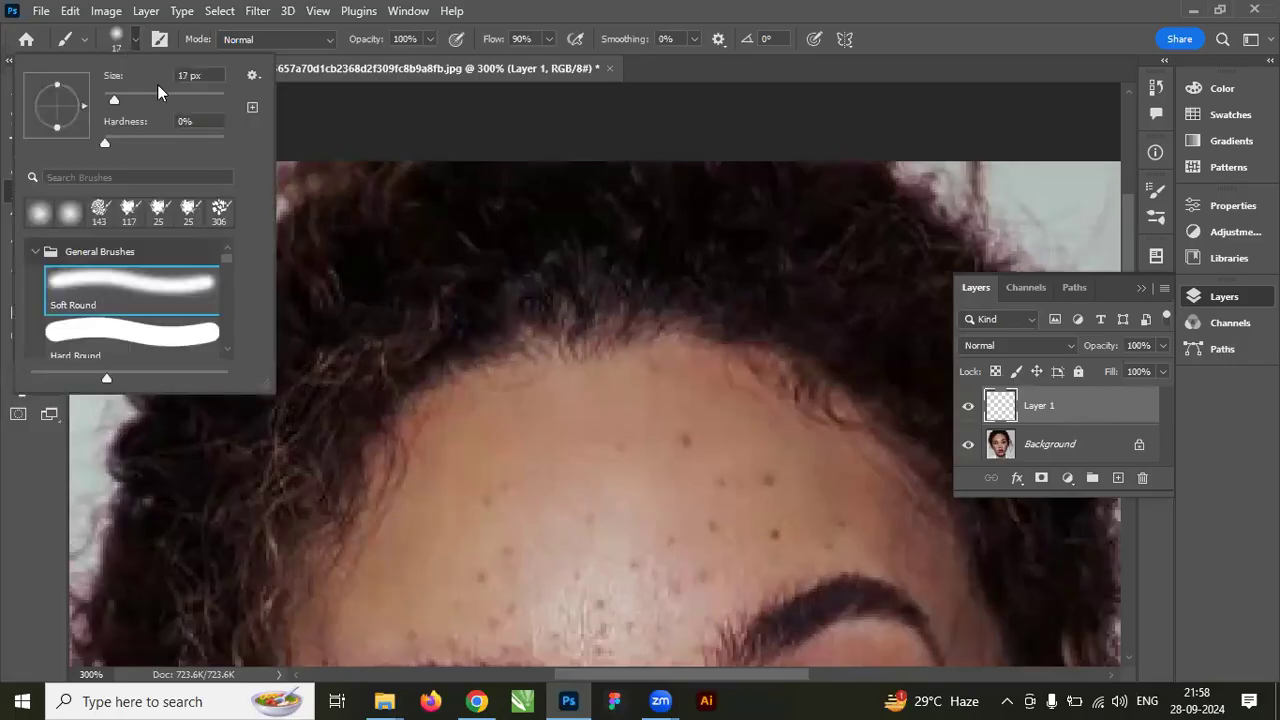
{"action": "left_click", "coordinate": [386, 262]}
{"action": "key", "text": "ctrl+z"}
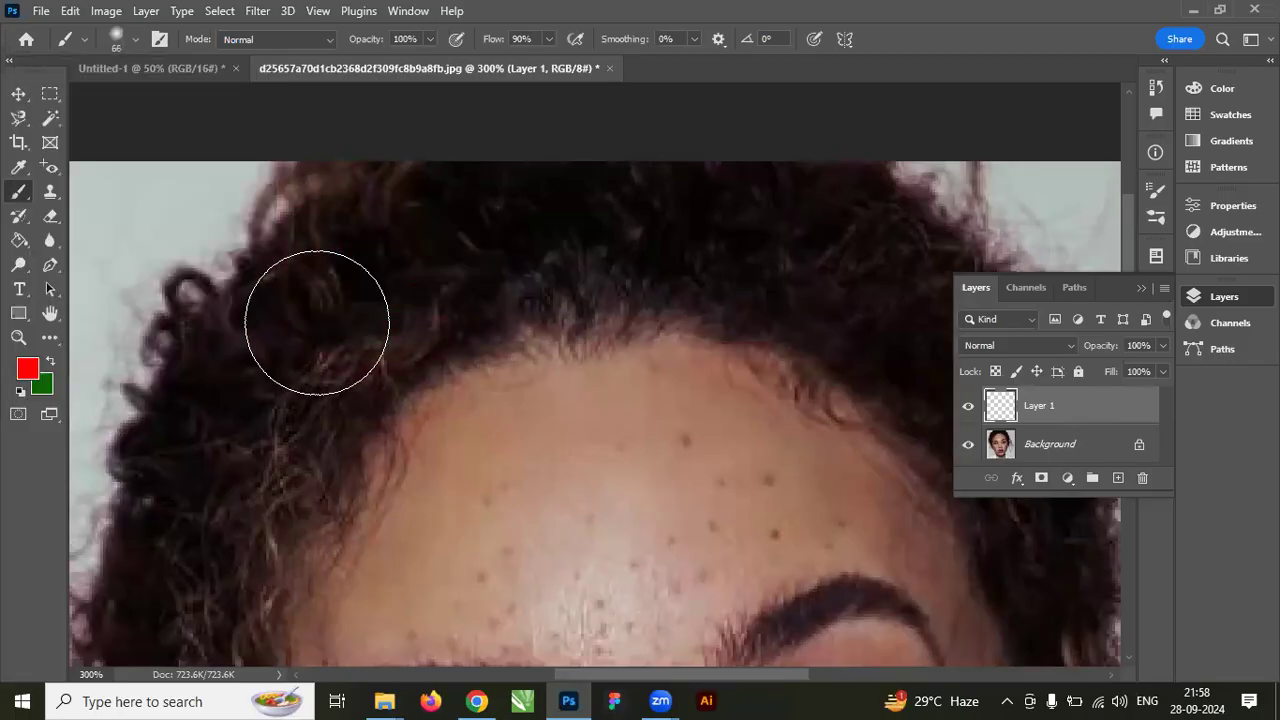
Set the brush size to 55 px and paint soft red strokes over the hair across the top and both sides of the head.
{"action": "left_click", "coordinate": [114, 38]}
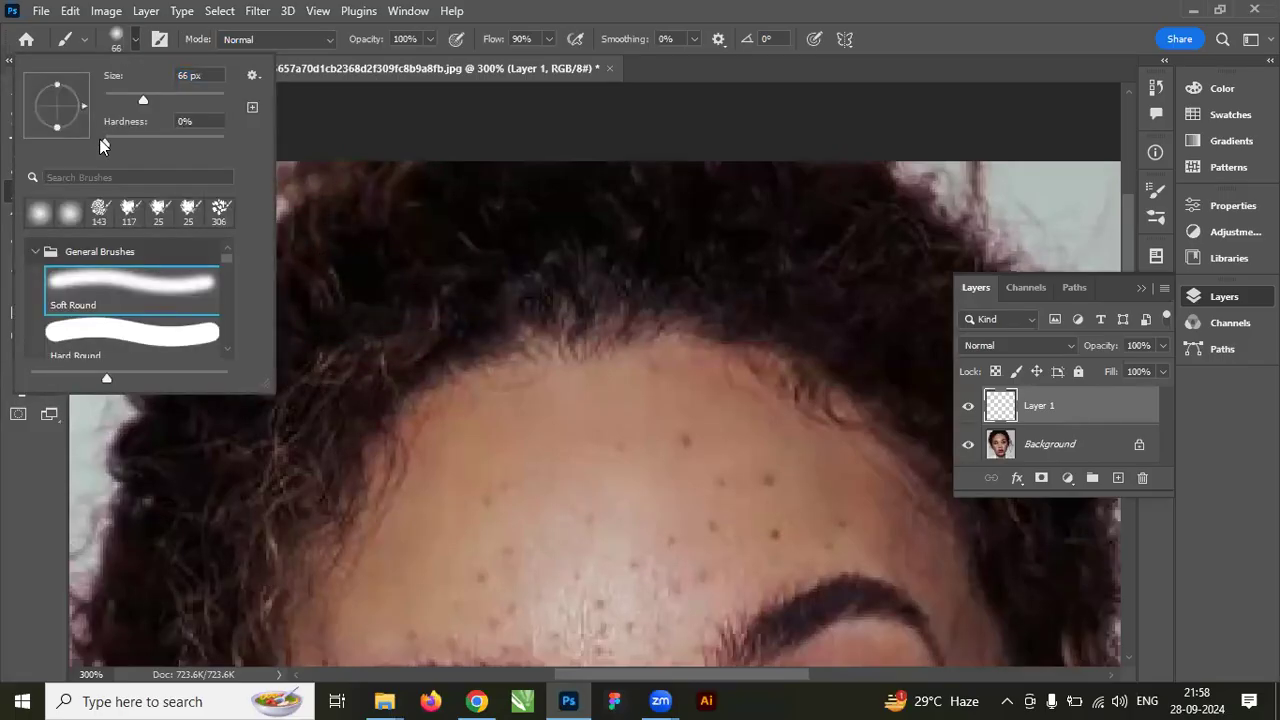
{"action": "left_click_drag", "start_coordinate": [143, 98], "coordinate": [137, 98]}
{"action": "mouse_move", "coordinate": [440, 245]}
{"action": "left_mouse_down"}
{"action": "mouse_move", "coordinate": [588, 211]}
{"action": "mouse_move", "coordinate": [826, 211]}
{"action": "mouse_move", "coordinate": [888, 239]}
{"action": "mouse_move", "coordinate": [909, 280]}
{"action": "left_mouse_up"}
{"action": "scroll", "coordinate": [377, 271], "scroll_direction": "down", "scroll_amount": 3}
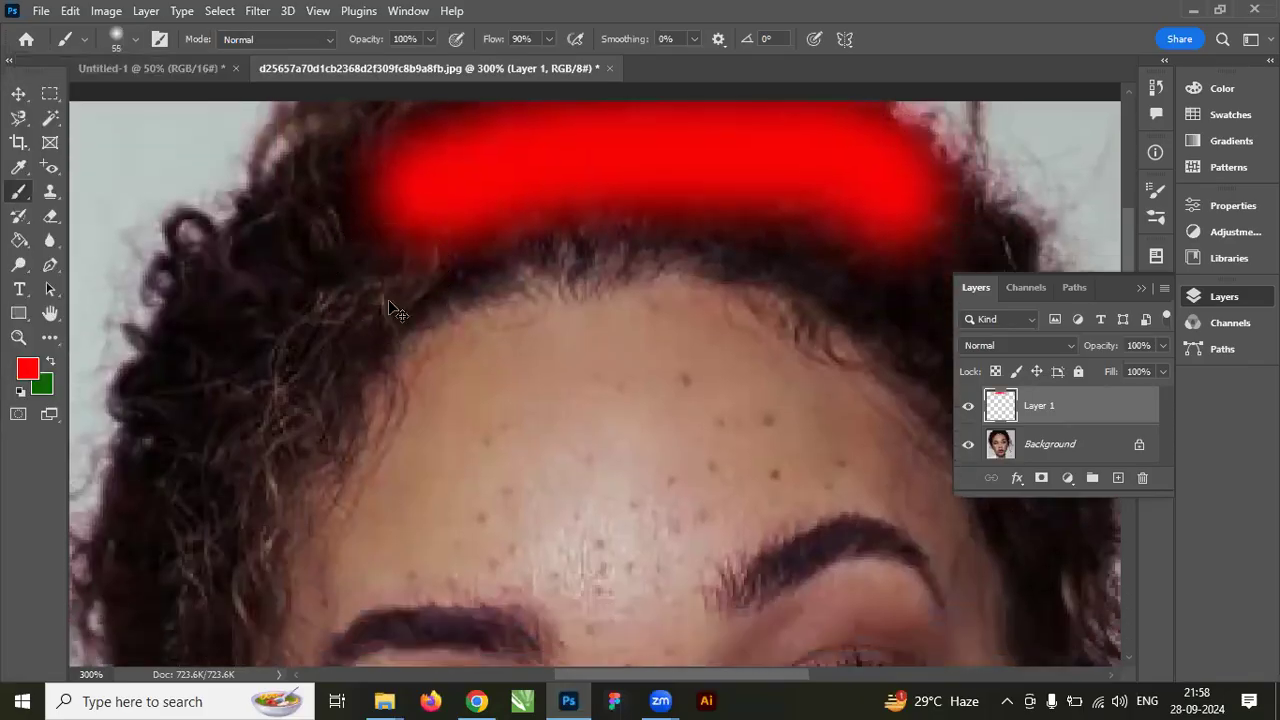
{"action": "key", "text": "ctrl+minus"}
{"action": "mouse_move", "coordinate": [445, 268]}
{"action": "left_mouse_down"}
{"action": "mouse_move", "coordinate": [375, 337]}
{"action": "mouse_move", "coordinate": [305, 451]}
{"action": "mouse_move", "coordinate": [297, 531]}
{"action": "mouse_move", "coordinate": [390, 400]}
{"action": "mouse_move", "coordinate": [442, 361]}
{"action": "mouse_move", "coordinate": [527, 327]}
{"action": "mouse_move", "coordinate": [671, 313]}
{"action": "mouse_move", "coordinate": [779, 314]}
{"action": "mouse_move", "coordinate": [847, 359]}
{"action": "mouse_move", "coordinate": [912, 525]}
{"action": "mouse_move", "coordinate": [861, 324]}
{"action": "mouse_move", "coordinate": [798, 277]}
{"action": "mouse_move", "coordinate": [511, 286]}
{"action": "mouse_move", "coordinate": [408, 320]}
{"action": "mouse_move", "coordinate": [395, 339]}
{"action": "mouse_move", "coordinate": [384, 296]}
{"action": "mouse_move", "coordinate": [461, 273]}
{"action": "mouse_move", "coordinate": [483, 237]}
{"action": "mouse_move", "coordinate": [397, 253]}
{"action": "mouse_move", "coordinate": [354, 318]}
{"action": "mouse_move", "coordinate": [336, 385]}
{"action": "left_mouse_up"}
{"action": "scroll", "coordinate": [392, 365], "scroll_direction": "down", "scroll_amount": 5}
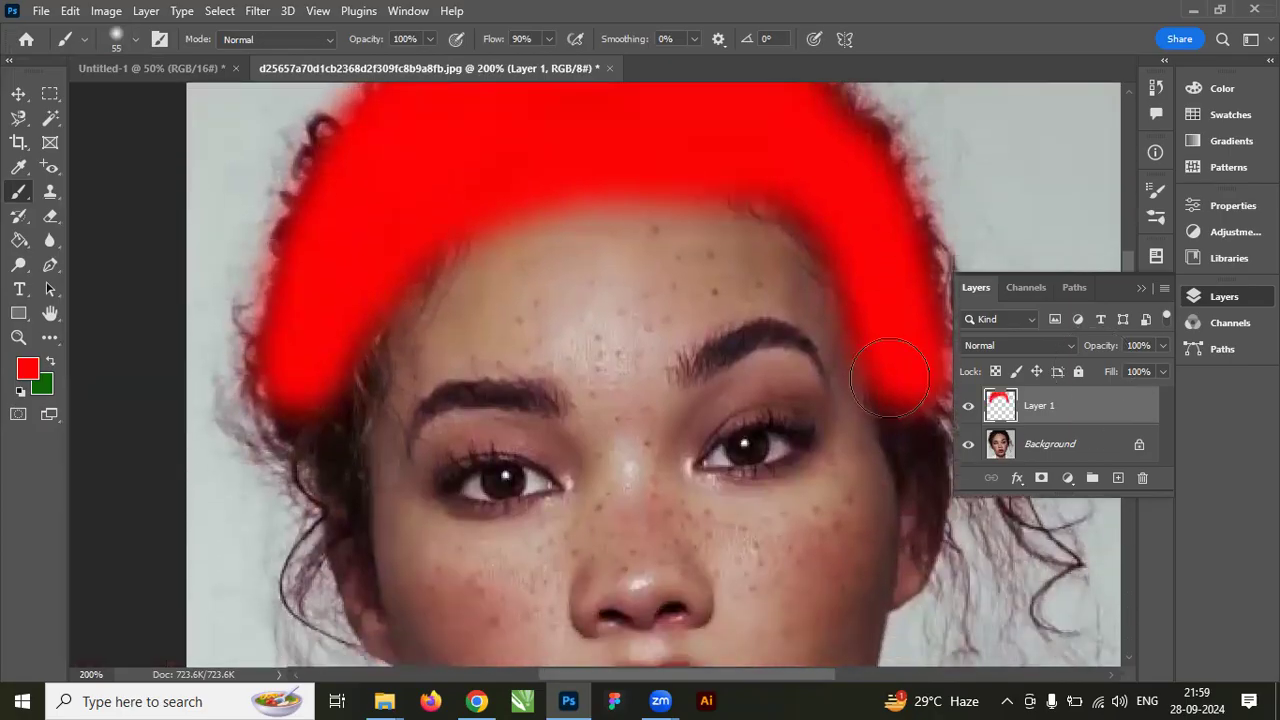
Try the red paint layer at 50% opacity and restore it to 100%.
{"action": "scroll", "coordinate": [736, 312], "scroll_direction": "up", "scroll_amount": 2}
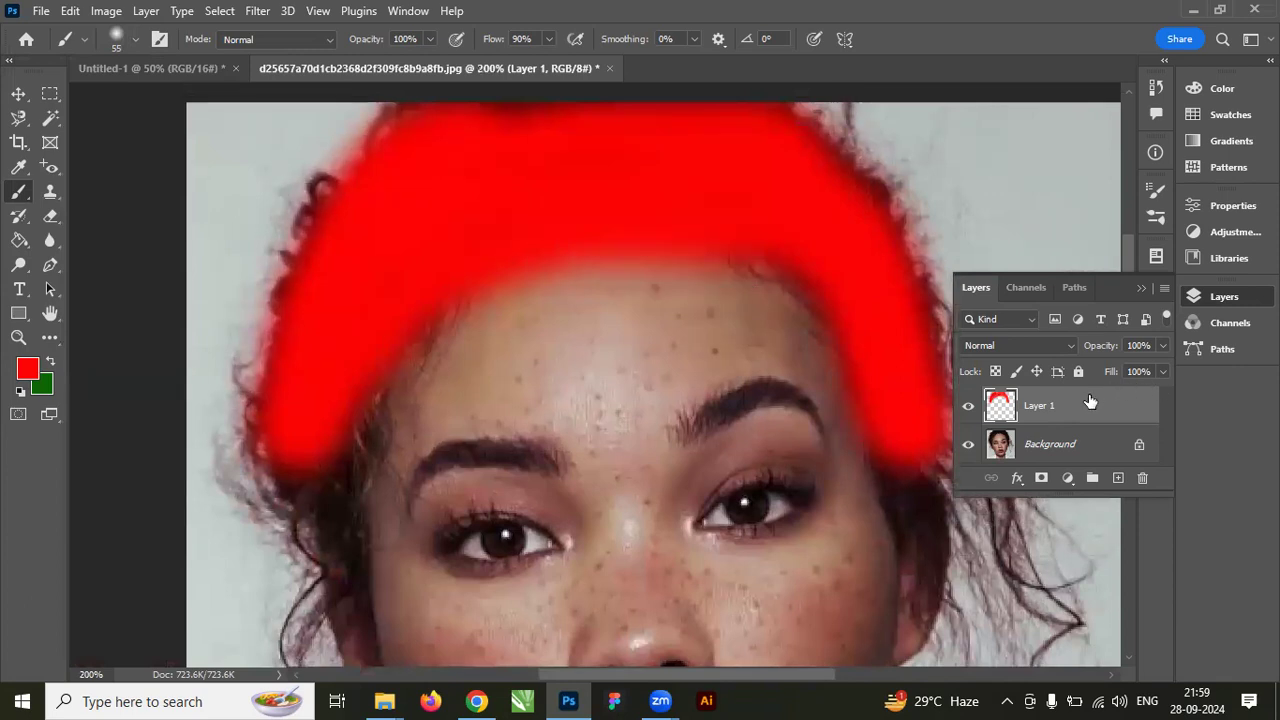
{"action": "left_click", "coordinate": [1012, 345]}
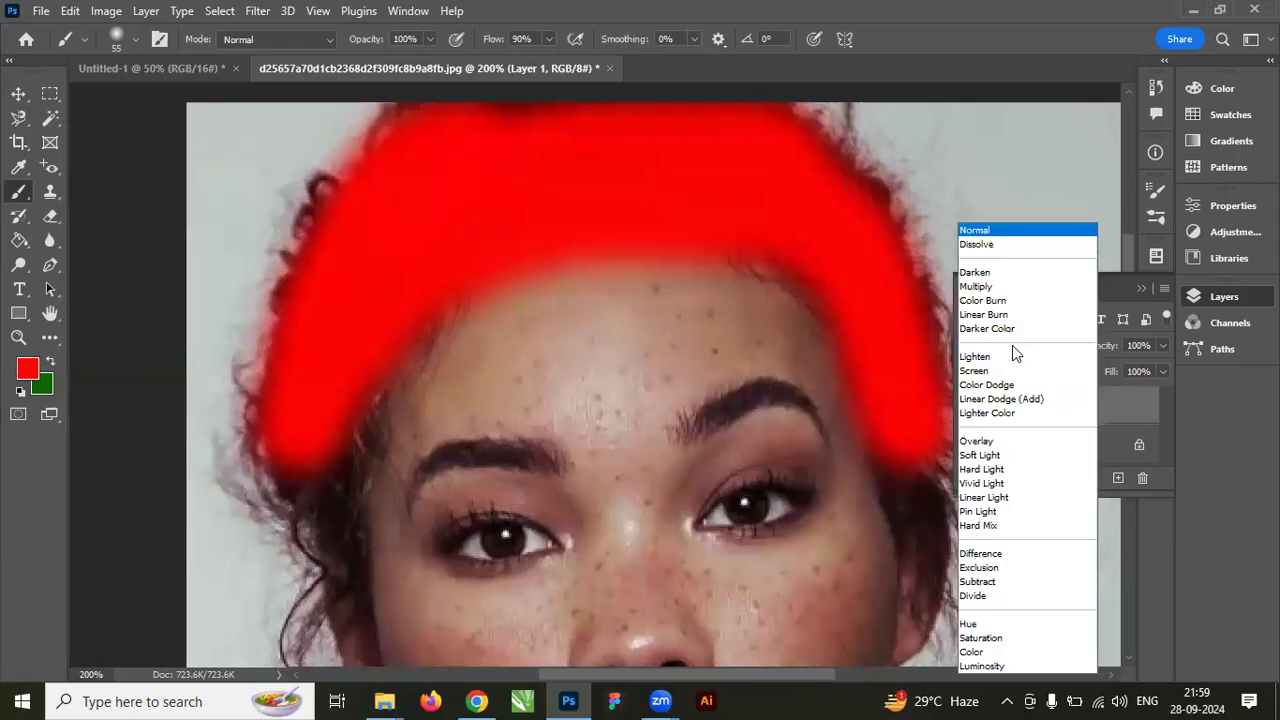
{"action": "left_click", "coordinate": [1116, 380]}
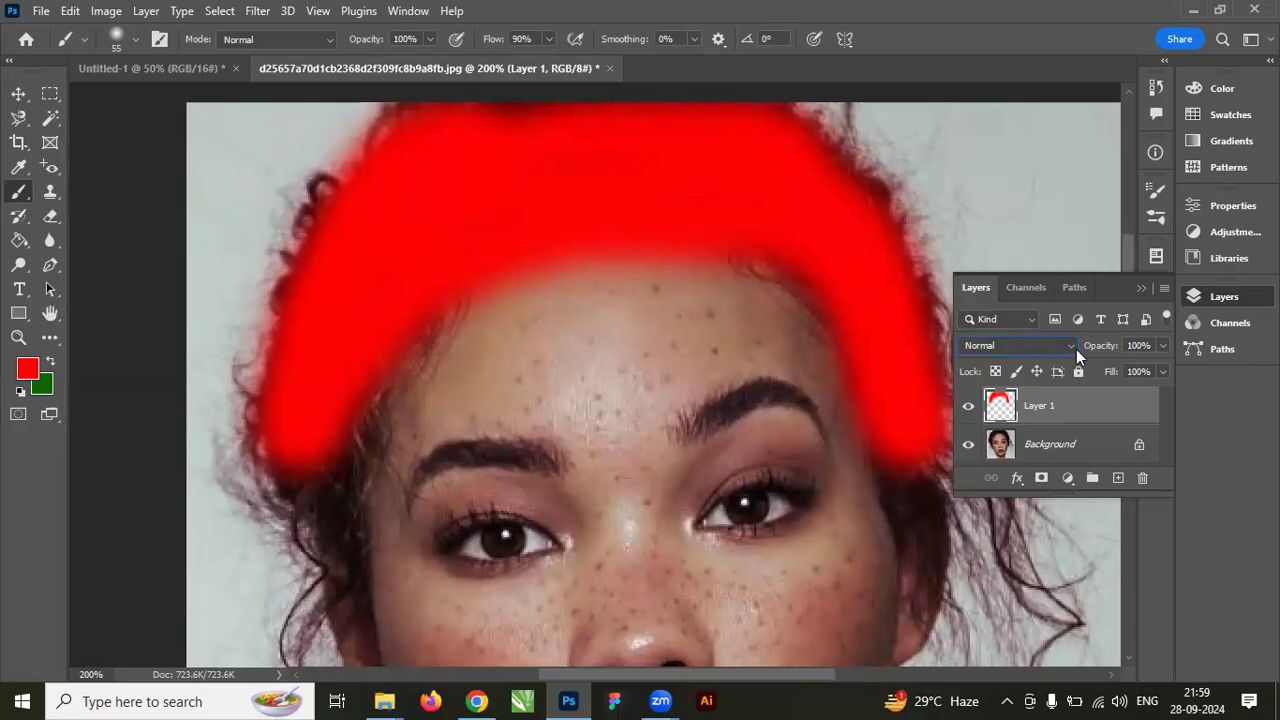
{"action": "left_click", "coordinate": [1133, 347]}
{"action": "type", "text": "50"}
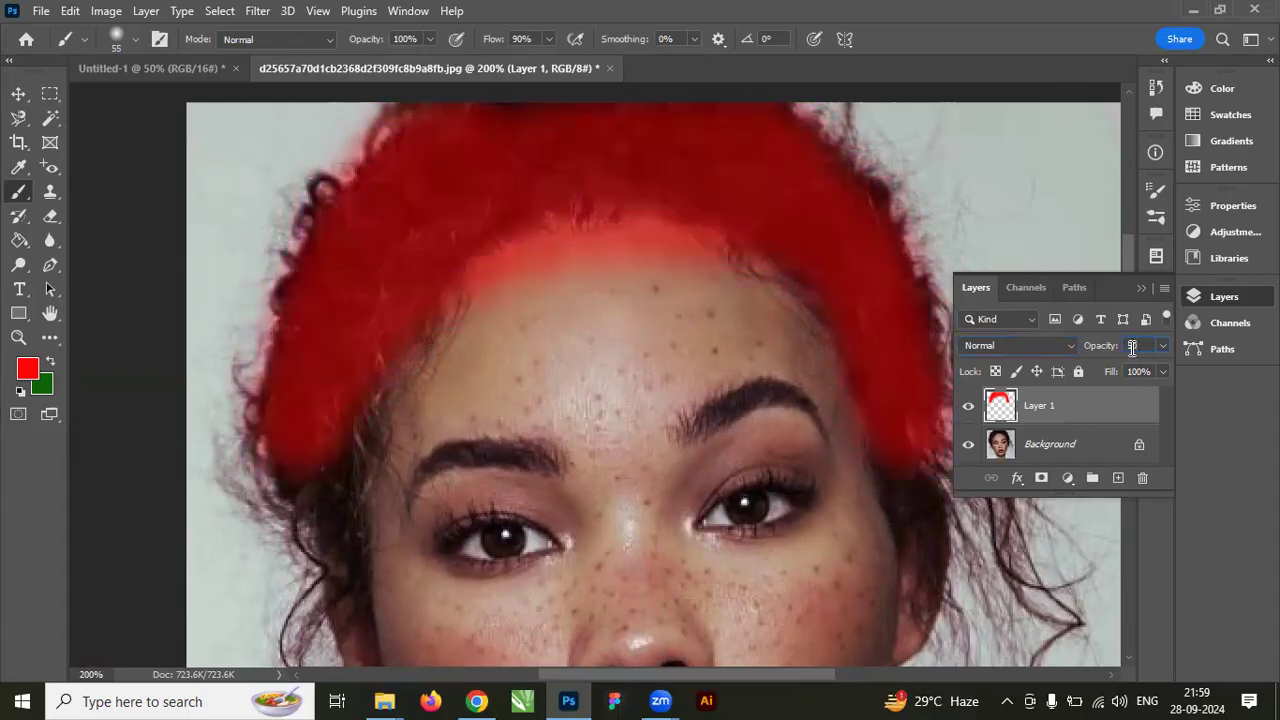
{"action": "type", "text": "100"}
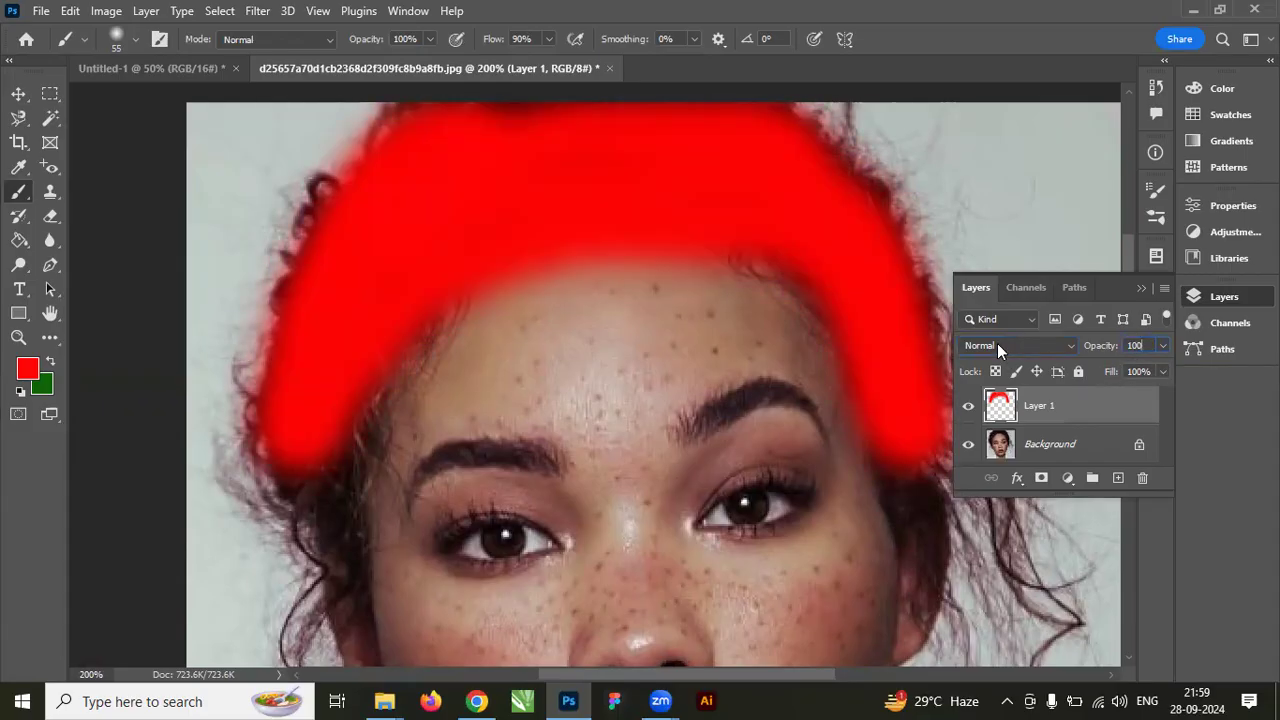
Preview several blend modes on the red paint layer and set it to Multiply.
{"action": "left_click", "coordinate": [997, 345]}
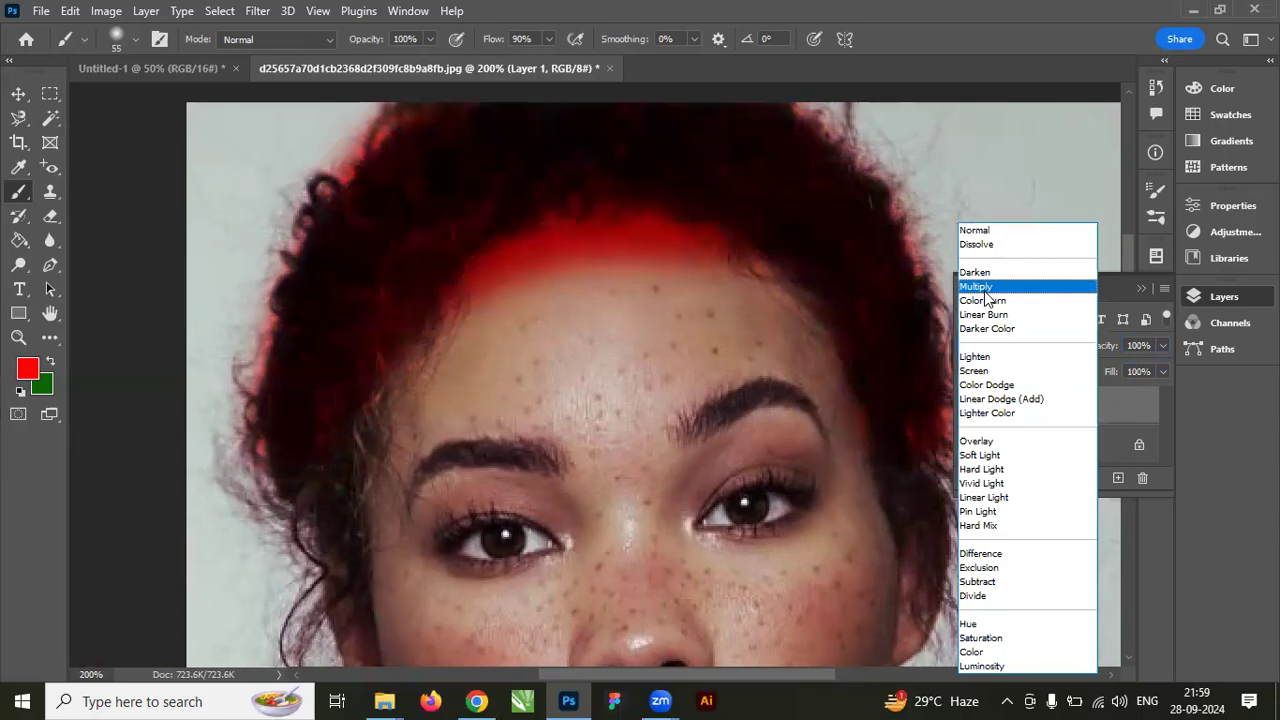
{"action": "left_click", "coordinate": [987, 287]}
{"action": "left_click", "coordinate": [993, 348]}
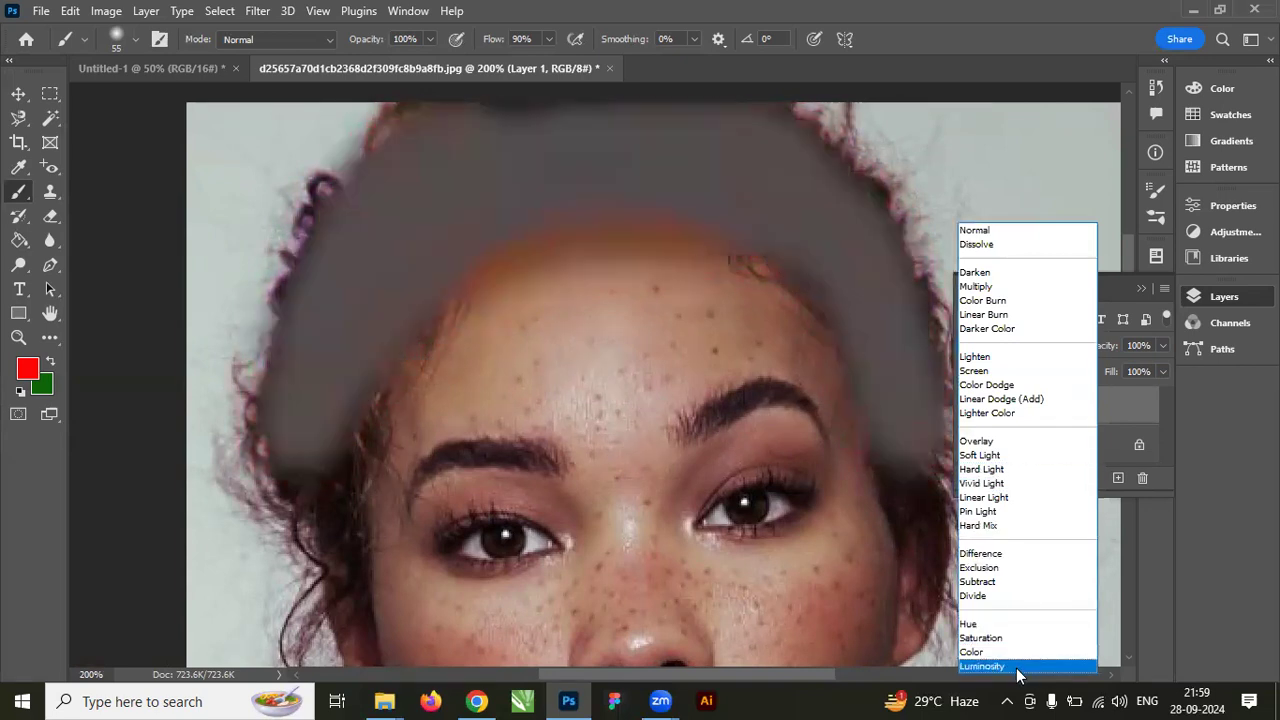
{"action": "left_click", "coordinate": [962, 287]}
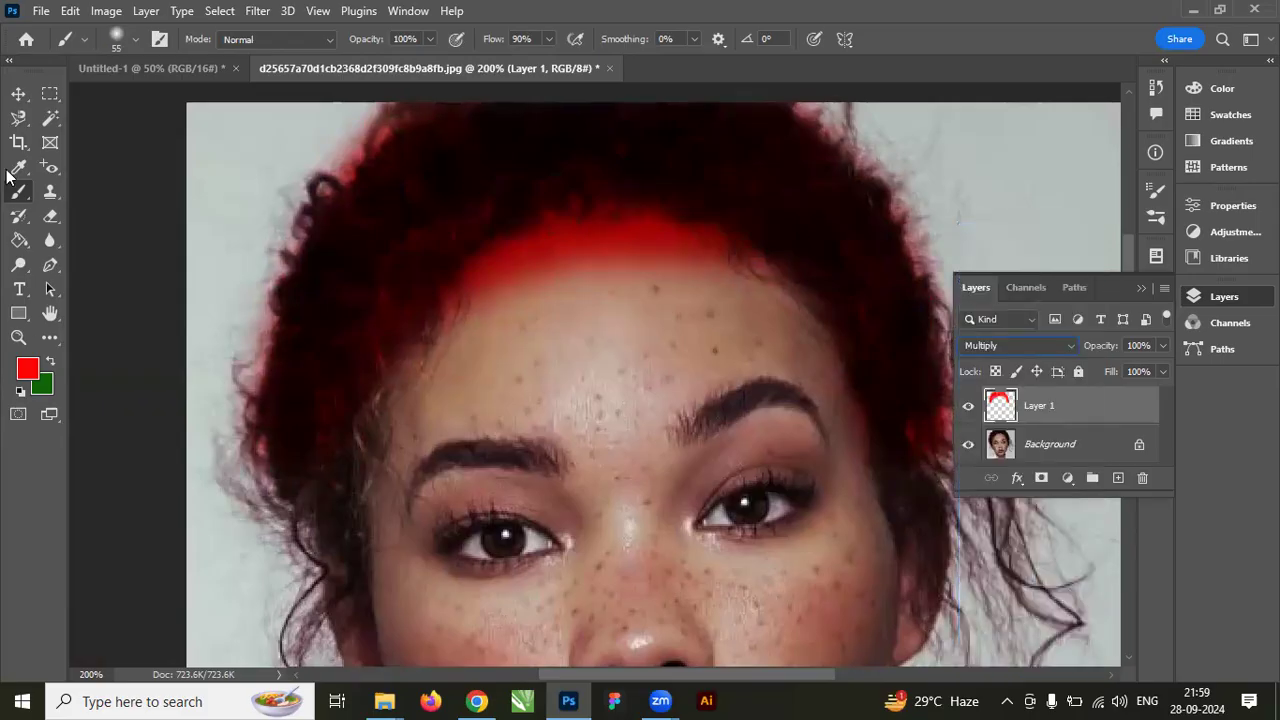
With the History Brush at 61 px, erase the red spill along the forehead hairline and the outer edges of the hair.
{"action": "left_click", "coordinate": [18, 216]}
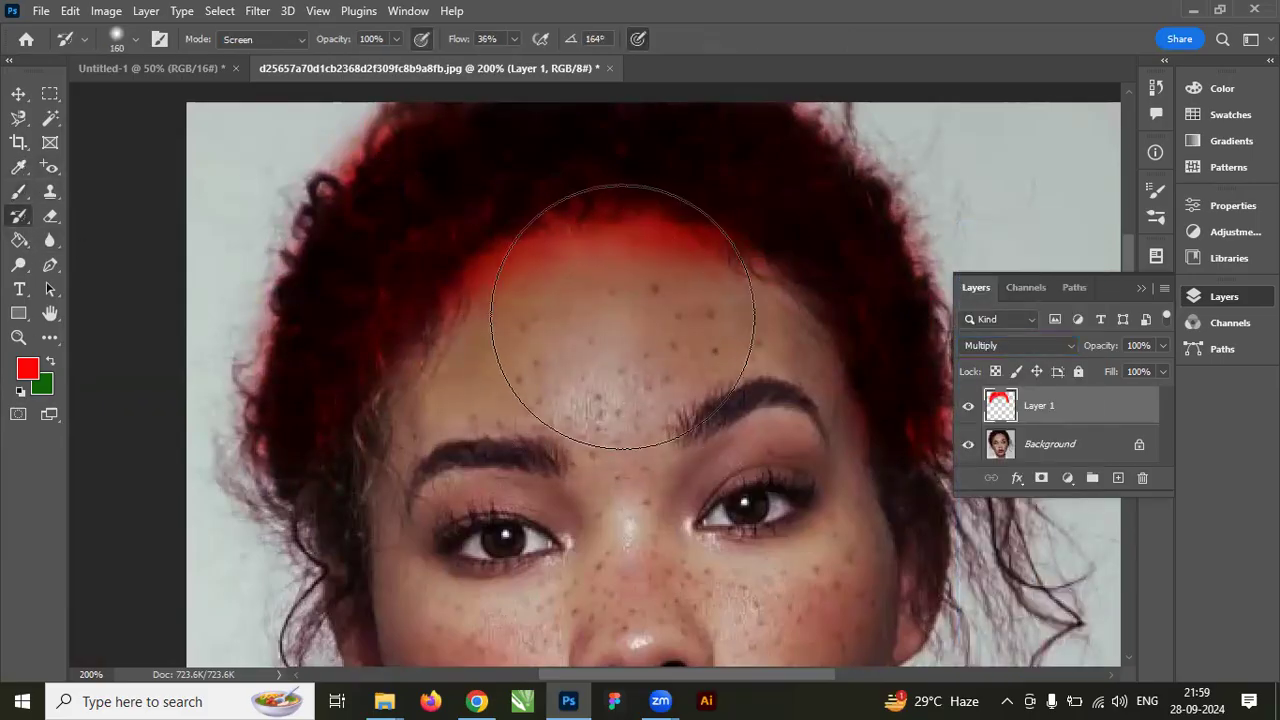
{"action": "right_click", "coordinate": [714, 343]}
{"action": "type", "text": "61"}
{"action": "key", "text": "Return"}
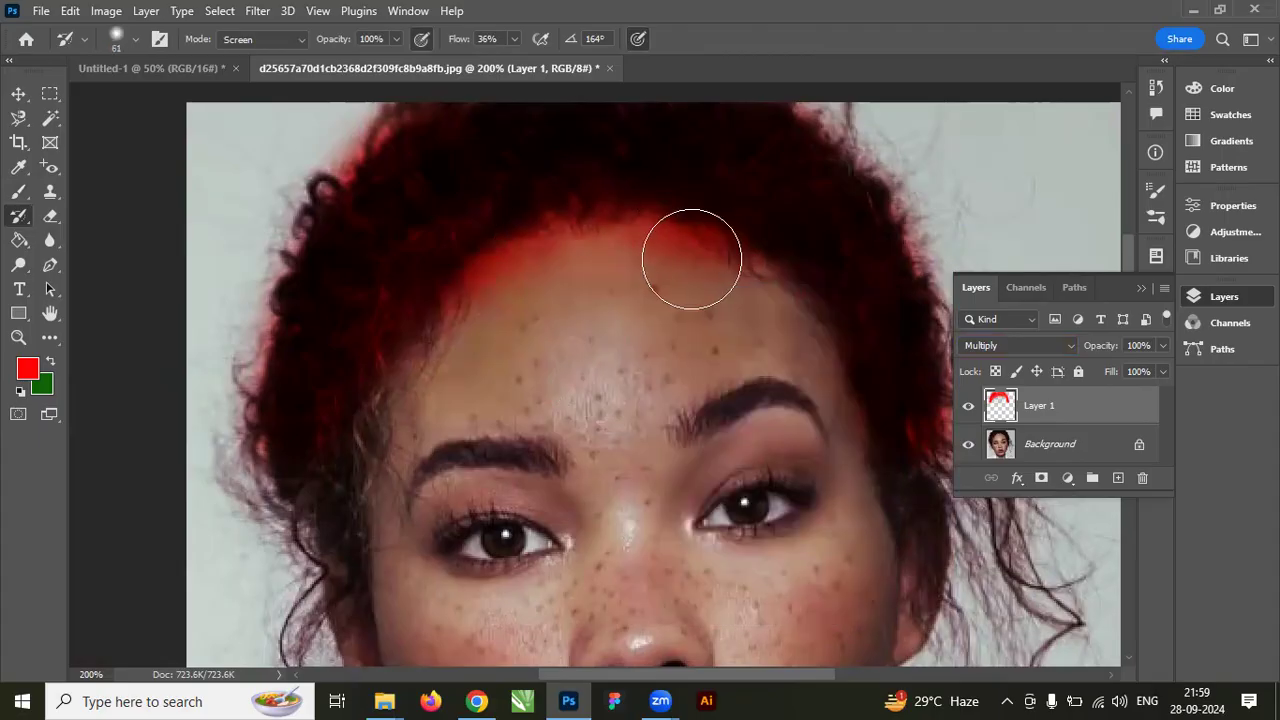
{"action": "mouse_move", "coordinate": [700, 262]}
{"action": "left_mouse_down"}
{"action": "mouse_move", "coordinate": [757, 302]}
{"action": "mouse_move", "coordinate": [710, 282]}
{"action": "mouse_move", "coordinate": [821, 433]}
{"action": "left_mouse_up"}
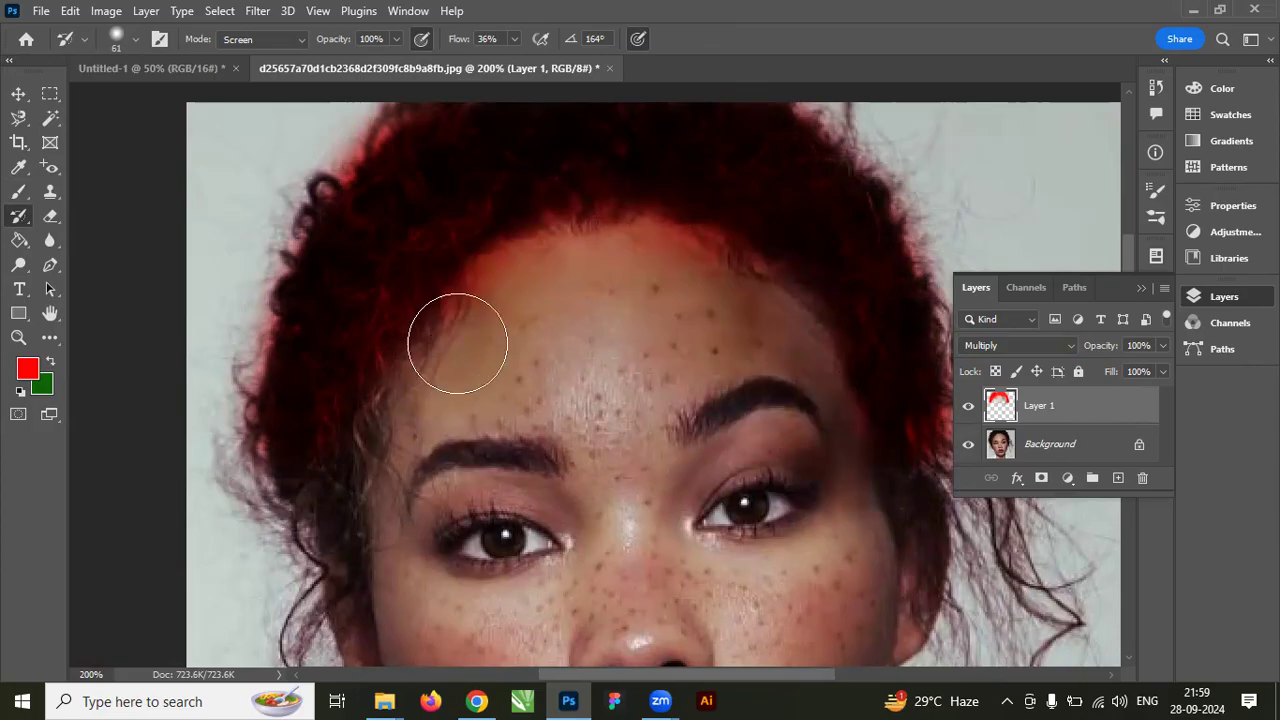
{"action": "scroll", "coordinate": [651, 404], "scroll_direction": "up", "scroll_amount": 1}
{"action": "scroll", "coordinate": [651, 404], "scroll_direction": "up", "scroll_amount": 3}
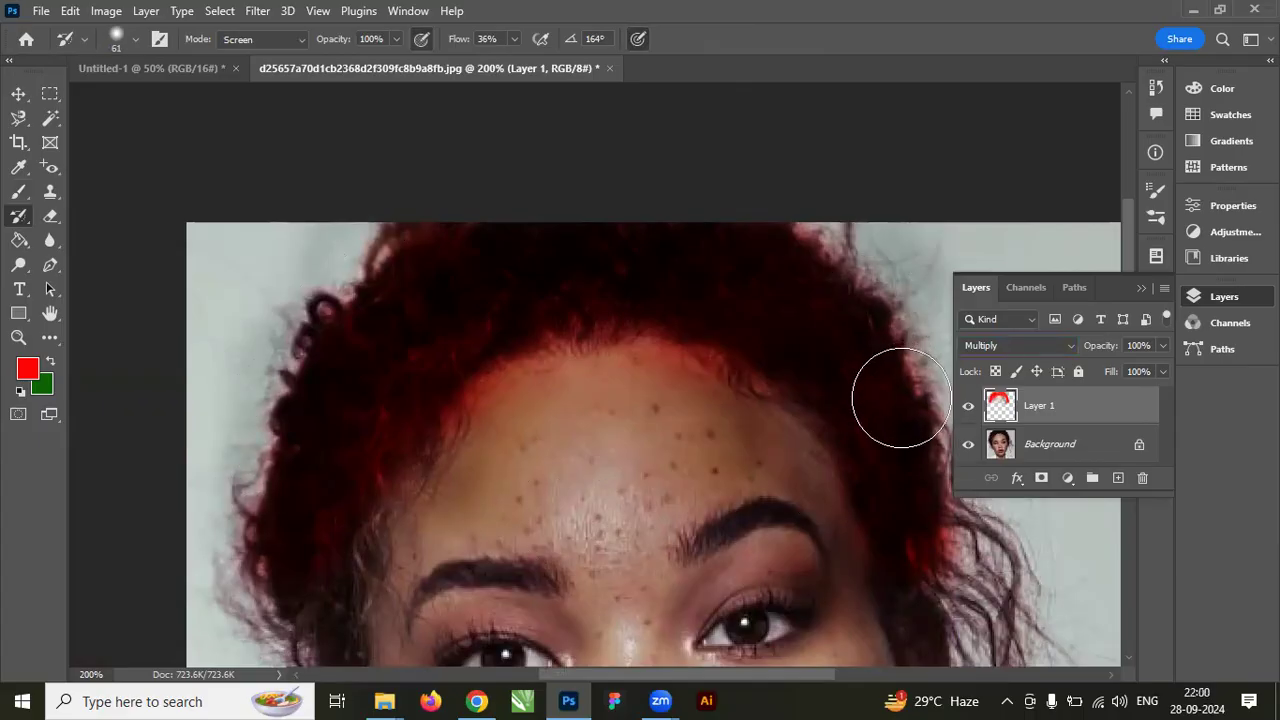
{"action": "mouse_move", "coordinate": [903, 537]}
{"action": "left_mouse_down"}
{"action": "mouse_move", "coordinate": [947, 553]}
{"action": "mouse_move", "coordinate": [900, 531]}
{"action": "left_mouse_up"}
{"action": "scroll", "coordinate": [443, 381], "scroll_direction": "down", "scroll_amount": 1}
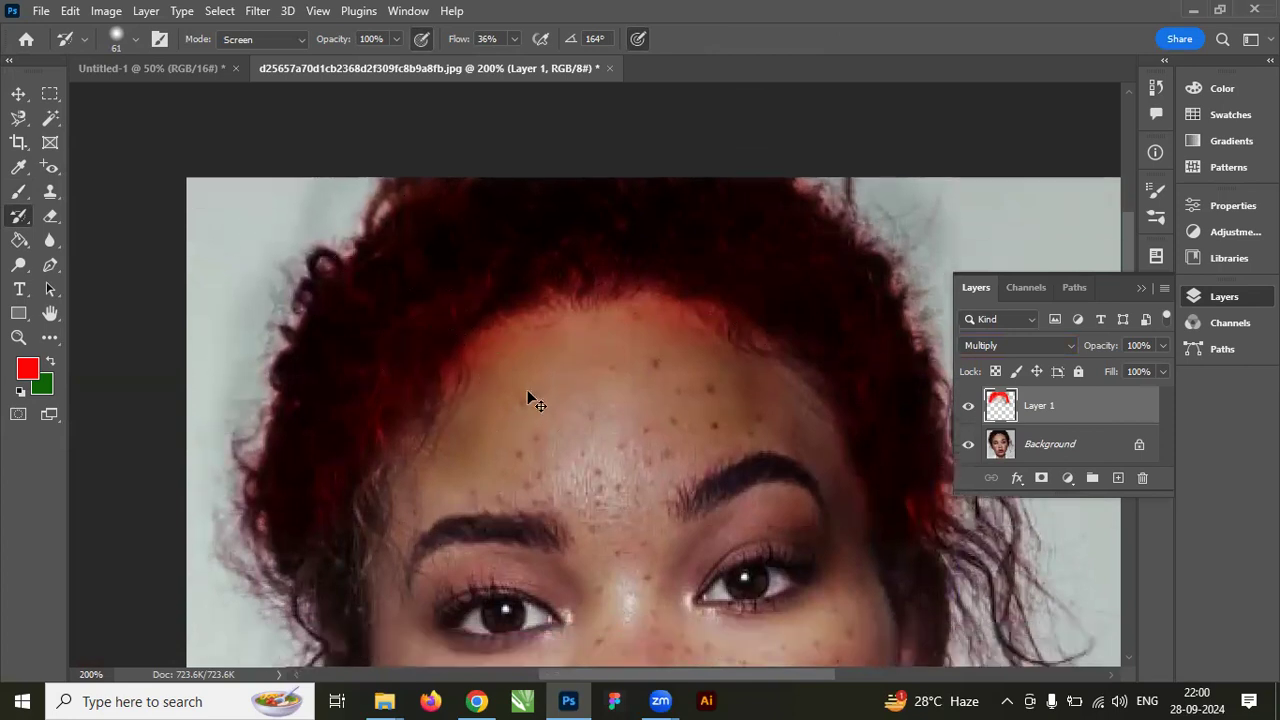
Examine the recolored hairline and forehead up close, and check the whole portrait at 100%.
{"action": "scroll", "coordinate": [529, 400], "scroll_direction": "up", "scroll_amount": 2}
{"action": "scroll", "coordinate": [531, 355], "scroll_direction": "up", "scroll_amount": 3}
{"action": "scroll", "coordinate": [486, 434], "scroll_direction": "left", "scroll_amount": 1}
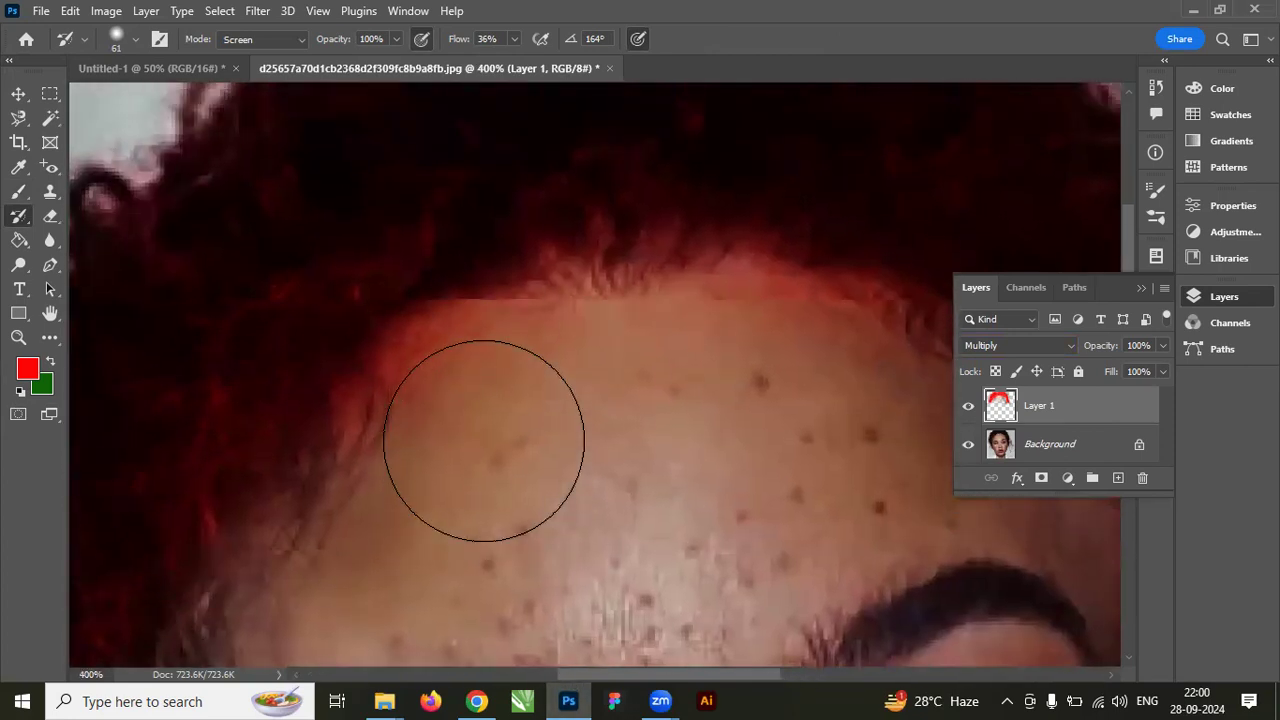
{"action": "scroll", "coordinate": [486, 445], "scroll_direction": "up", "scroll_amount": 6}
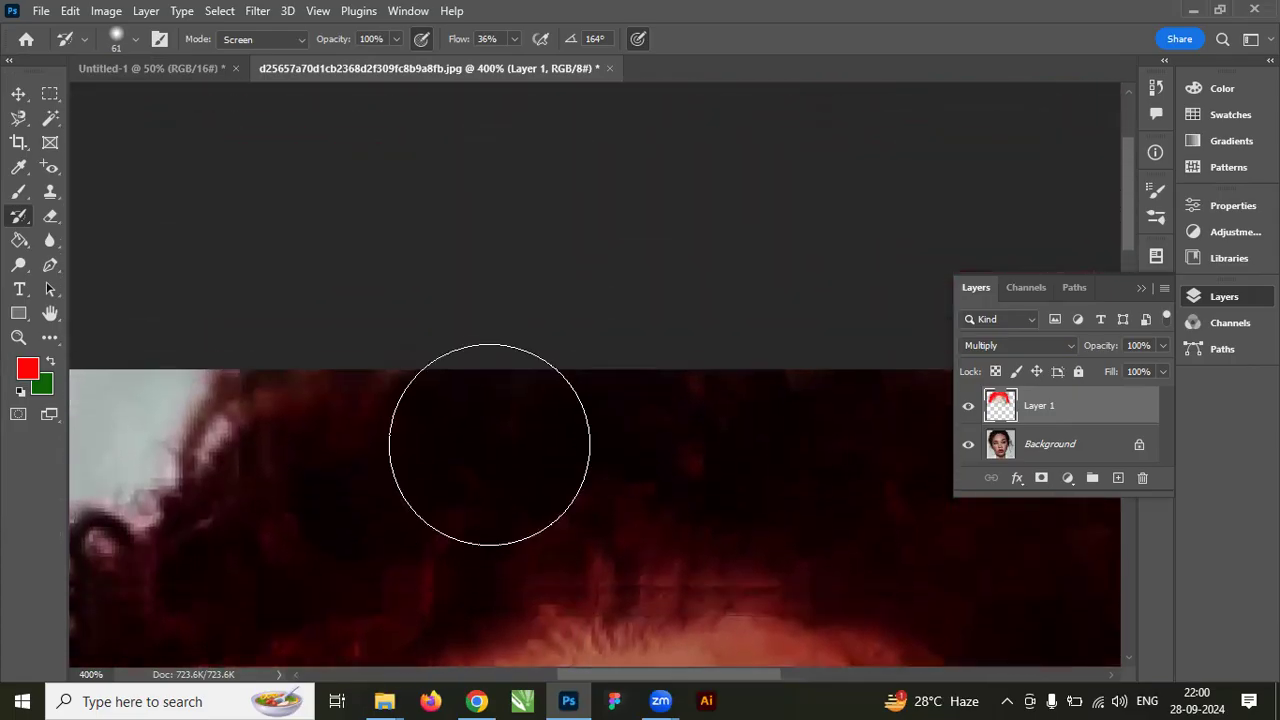
{"action": "scroll", "coordinate": [897, 486], "scroll_direction": "down", "scroll_amount": 3}
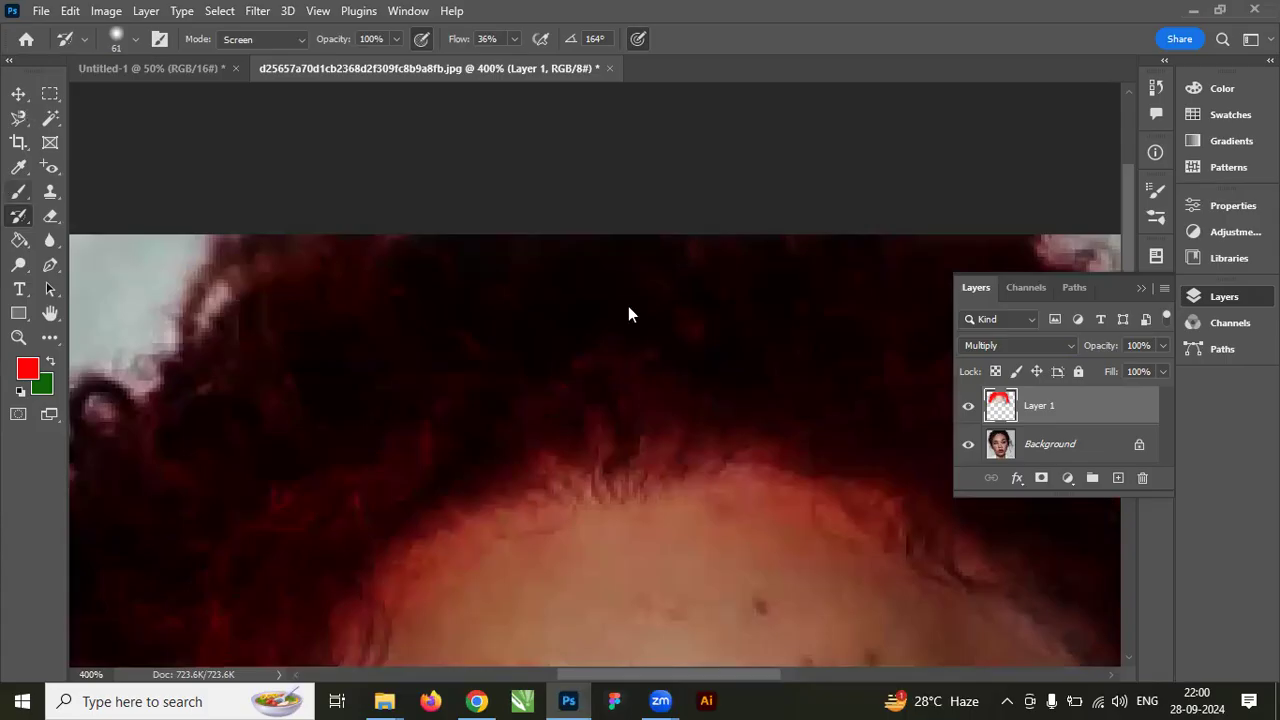
{"action": "key", "text": "v"}
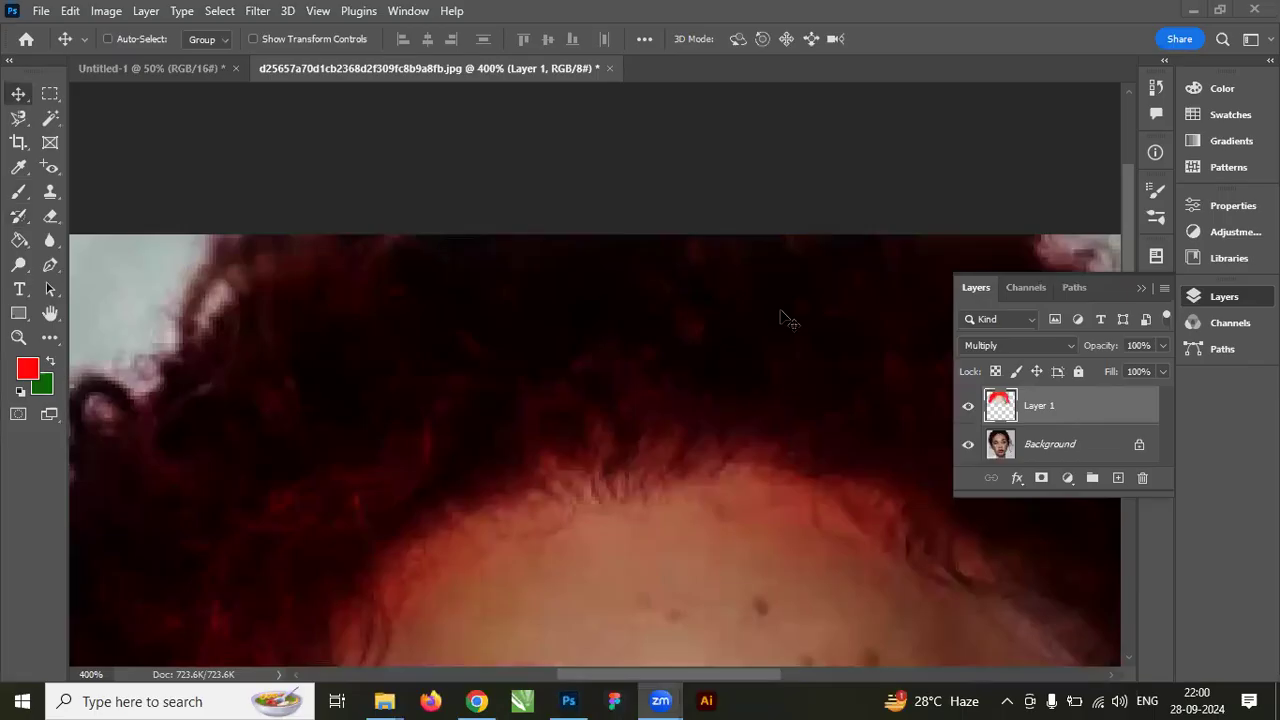
{"action": "scroll", "coordinate": [900, 300], "scroll_direction": "down", "scroll_amount": 3}
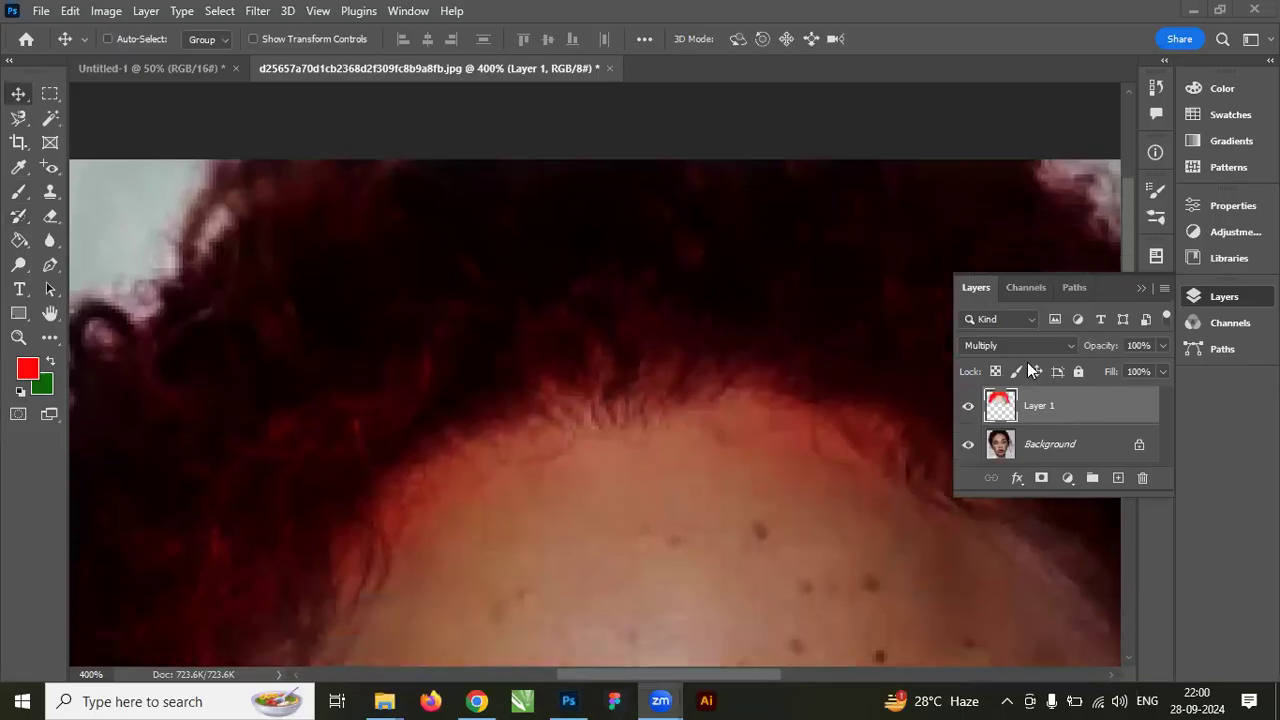
{"action": "left_click", "coordinate": [17, 112]}
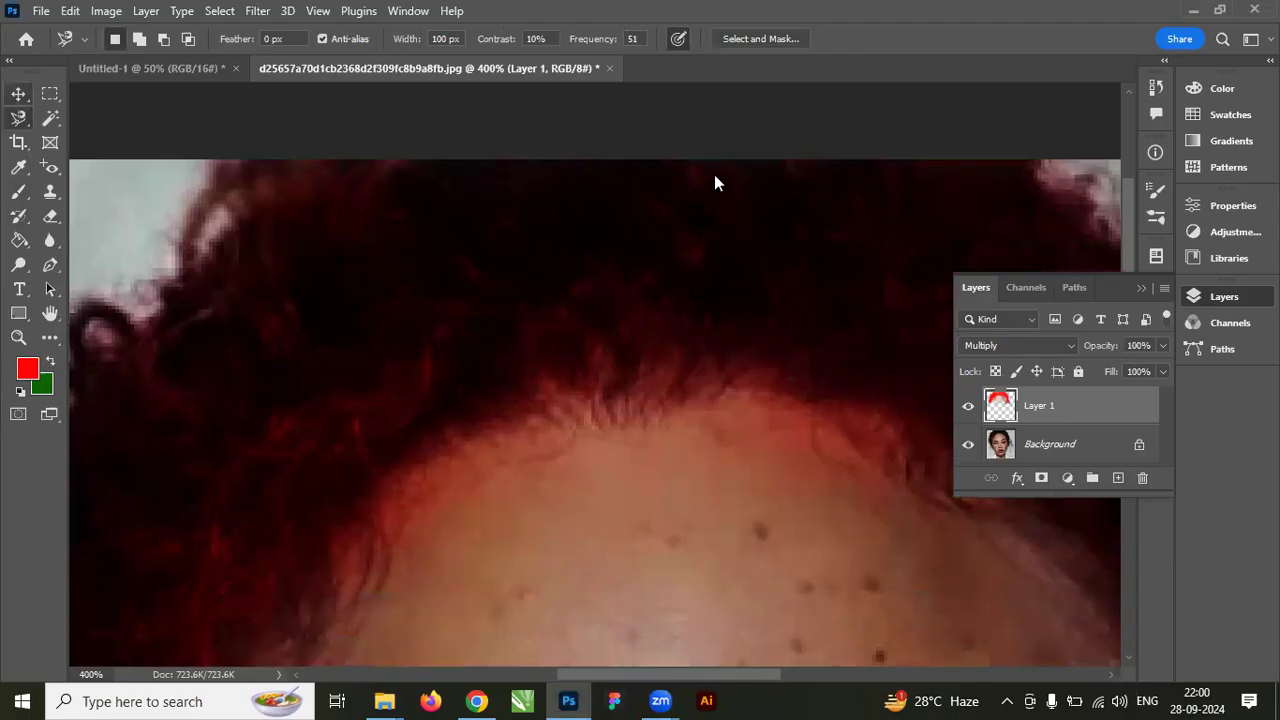
{"action": "key", "text": "v"}
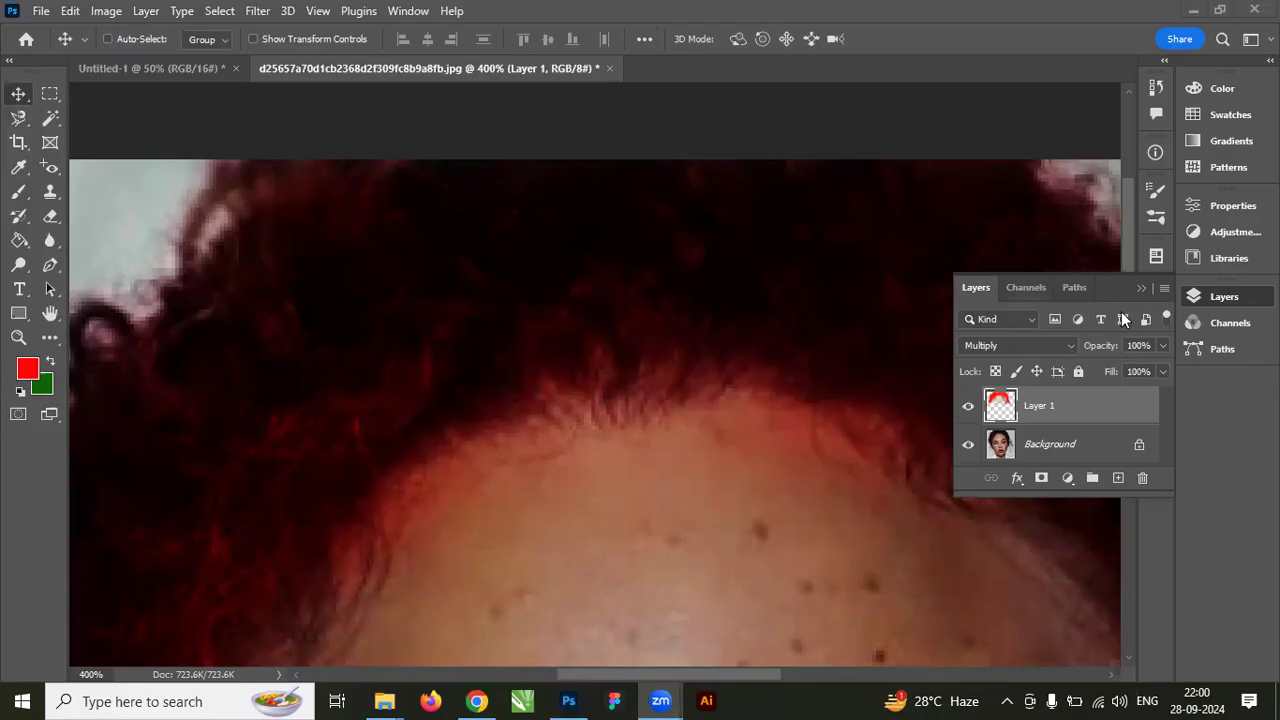
{"action": "left_click", "coordinate": [1143, 289]}
{"action": "scroll", "coordinate": [1126, 503], "scroll_direction": "down", "scroll_amount": 5}
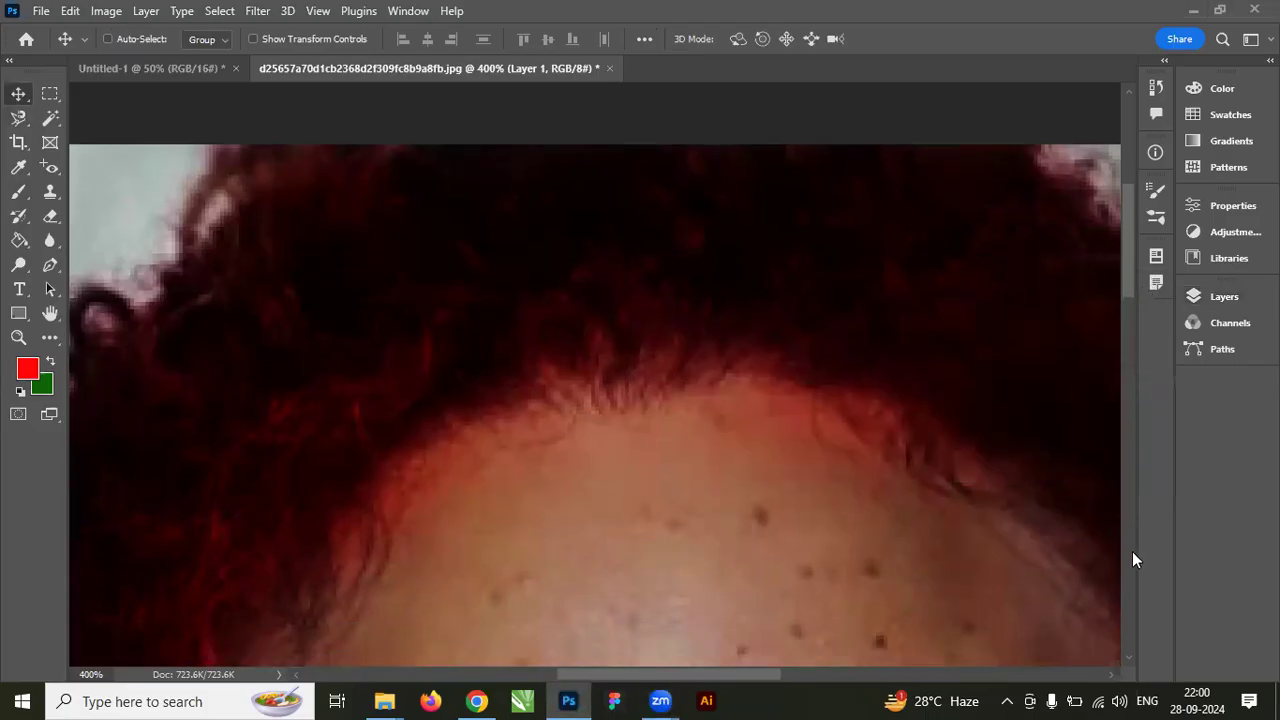
{"action": "scroll", "coordinate": [1030, 495], "scroll_direction": "down", "scroll_amount": 2}
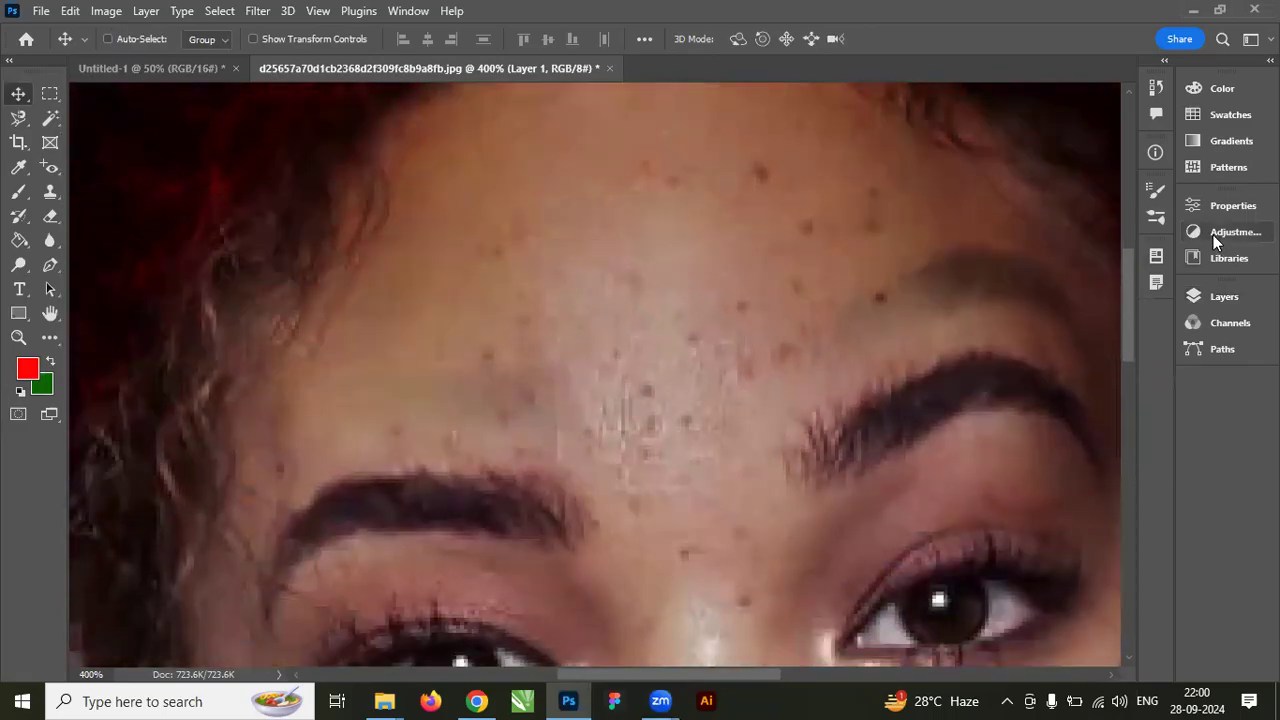
{"action": "left_click", "coordinate": [1240, 297]}
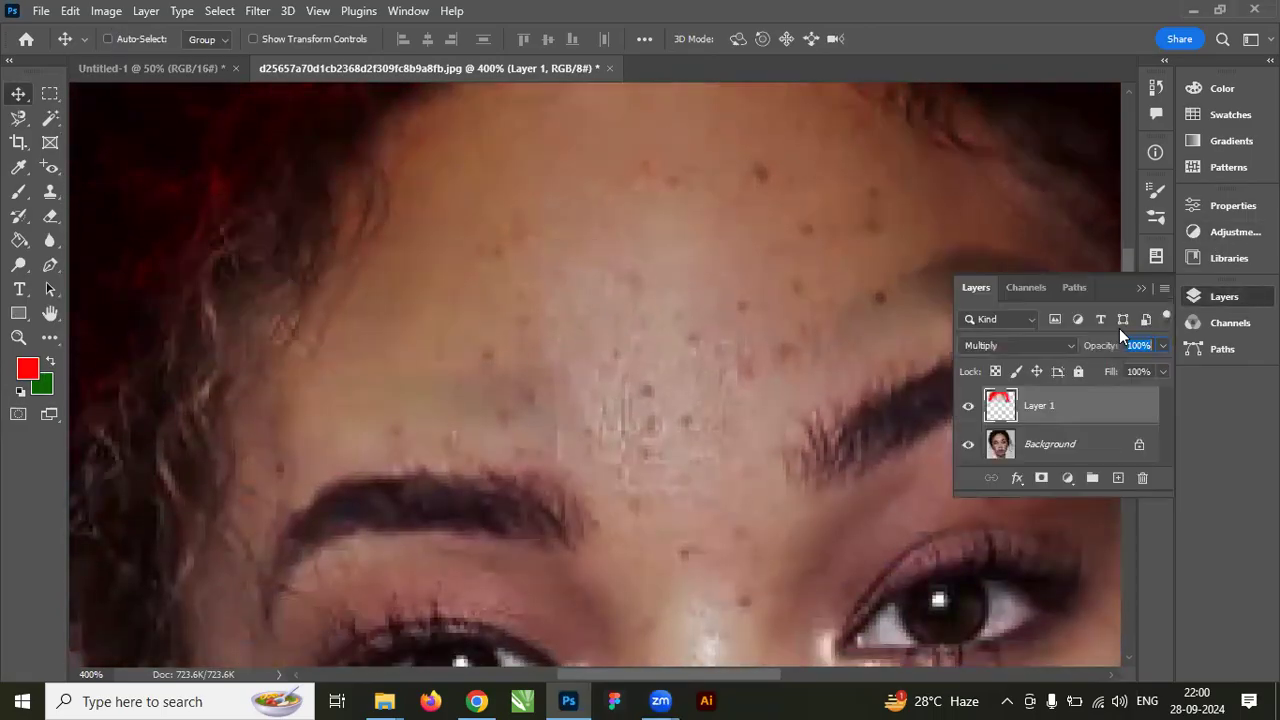
{"action": "left_click", "coordinate": [1073, 443]}
{"action": "key", "text": "ctrl+minus"}
{"action": "key", "text": "ctrl+minus"}
{"action": "key", "text": "ctrl+minus"}
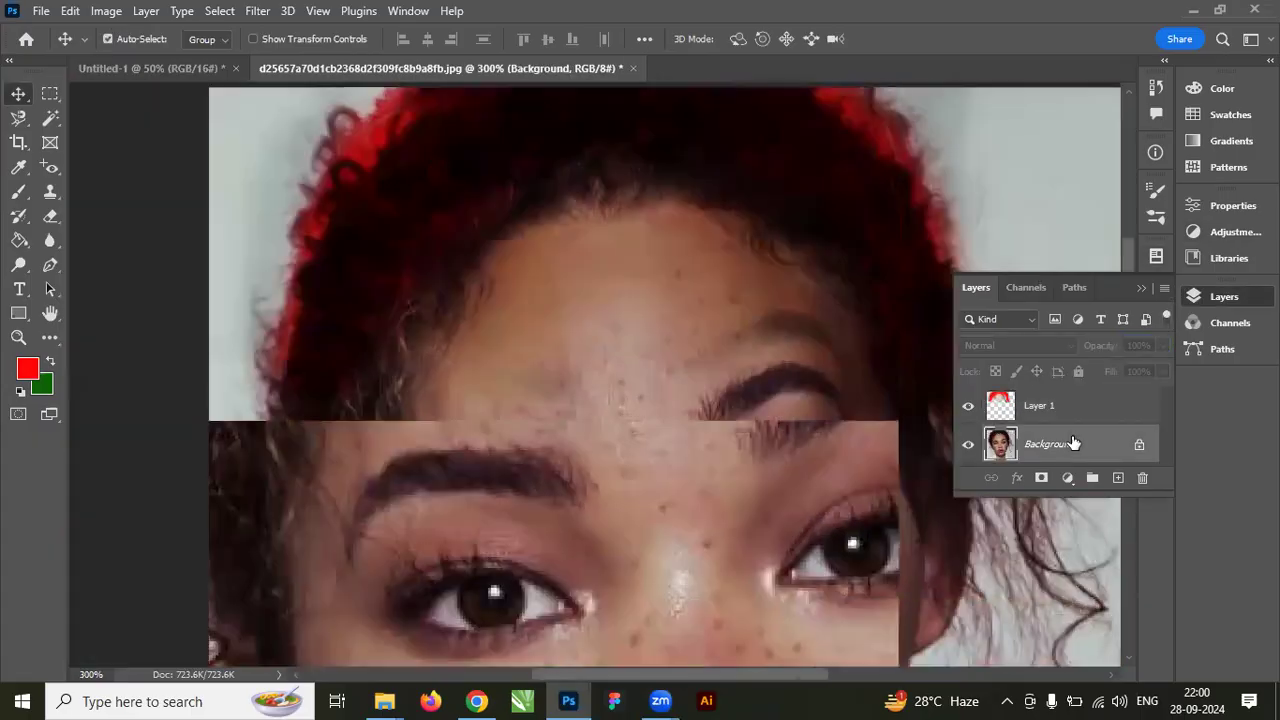
{"action": "key", "text": "ctrl+plus"}
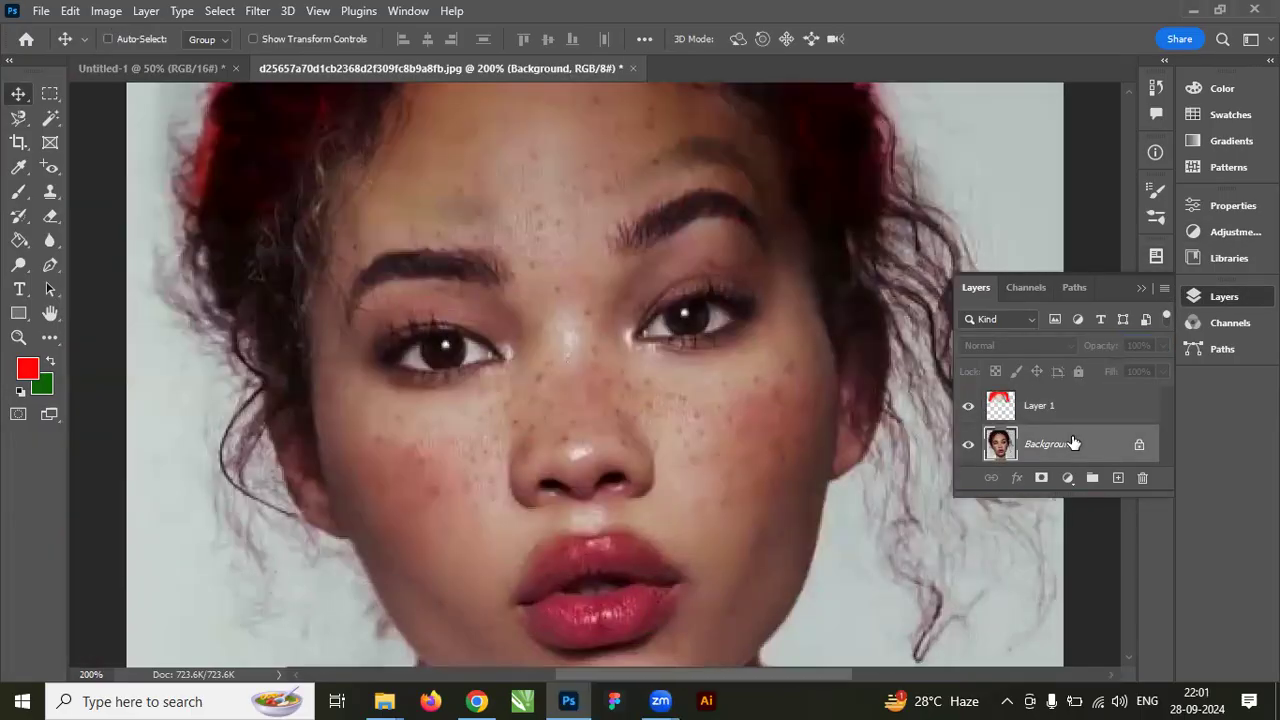
{"action": "key", "text": "ctrl+minus"}
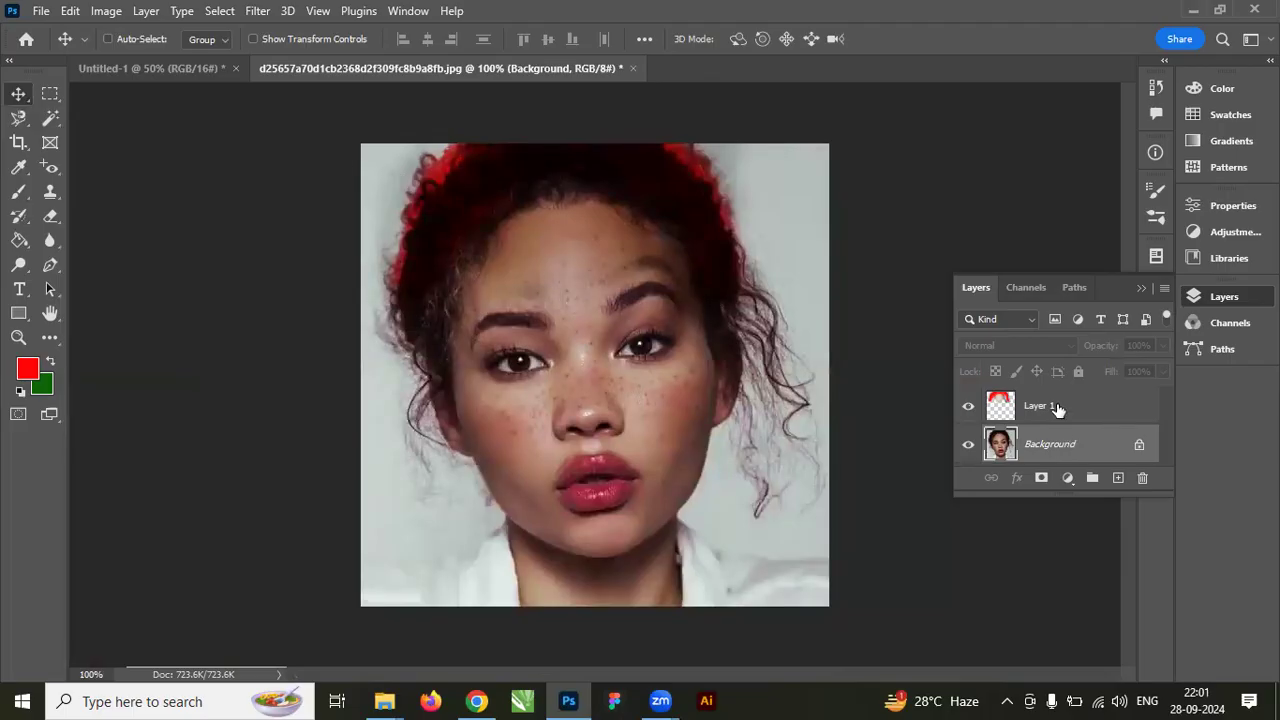
Toggle the red paint layer's visibility to compare before and after, and move the layer down slightly over the hair.
{"action": "left_click", "coordinate": [1057, 408]}
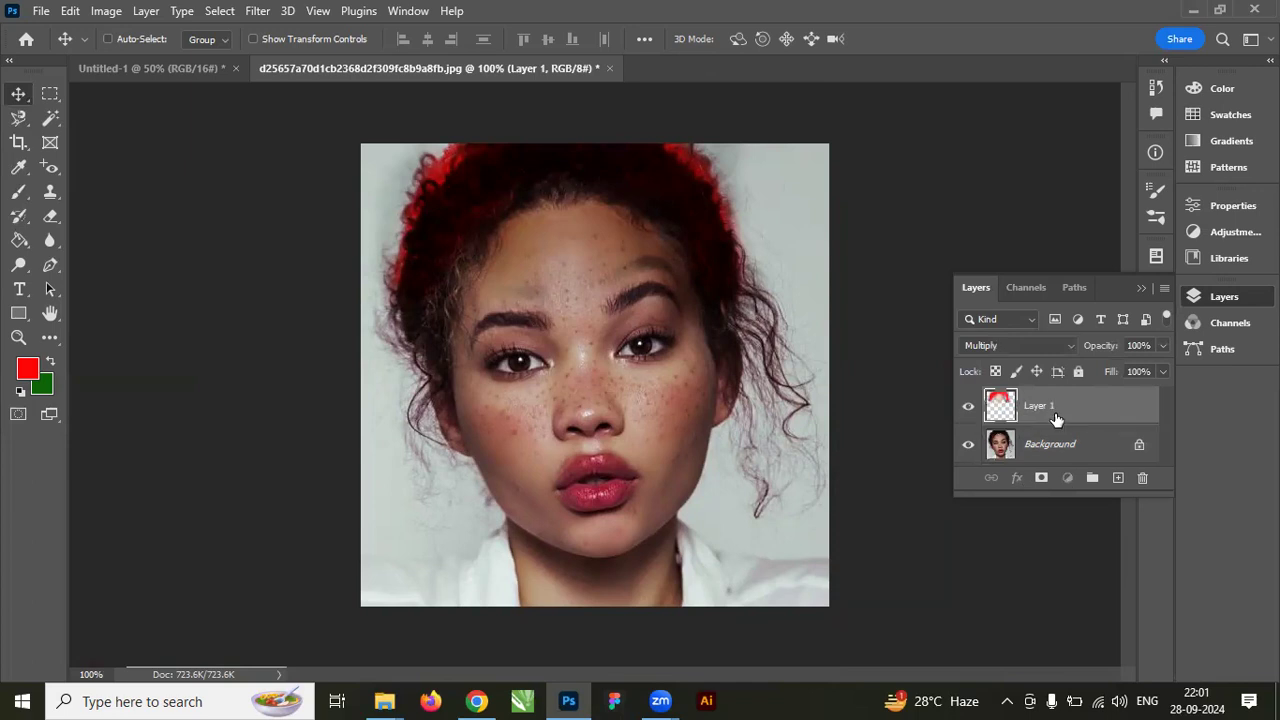
{"action": "left_click", "coordinate": [968, 408]}
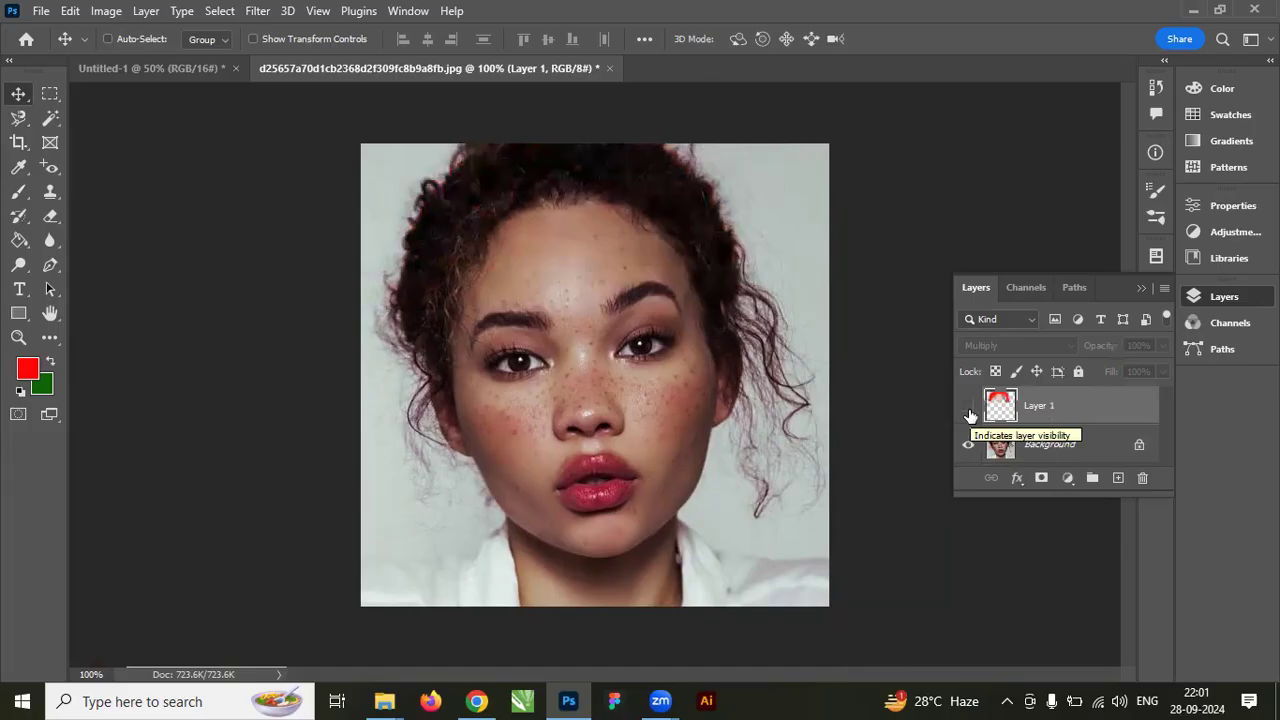
{"action": "left_click", "coordinate": [968, 408]}
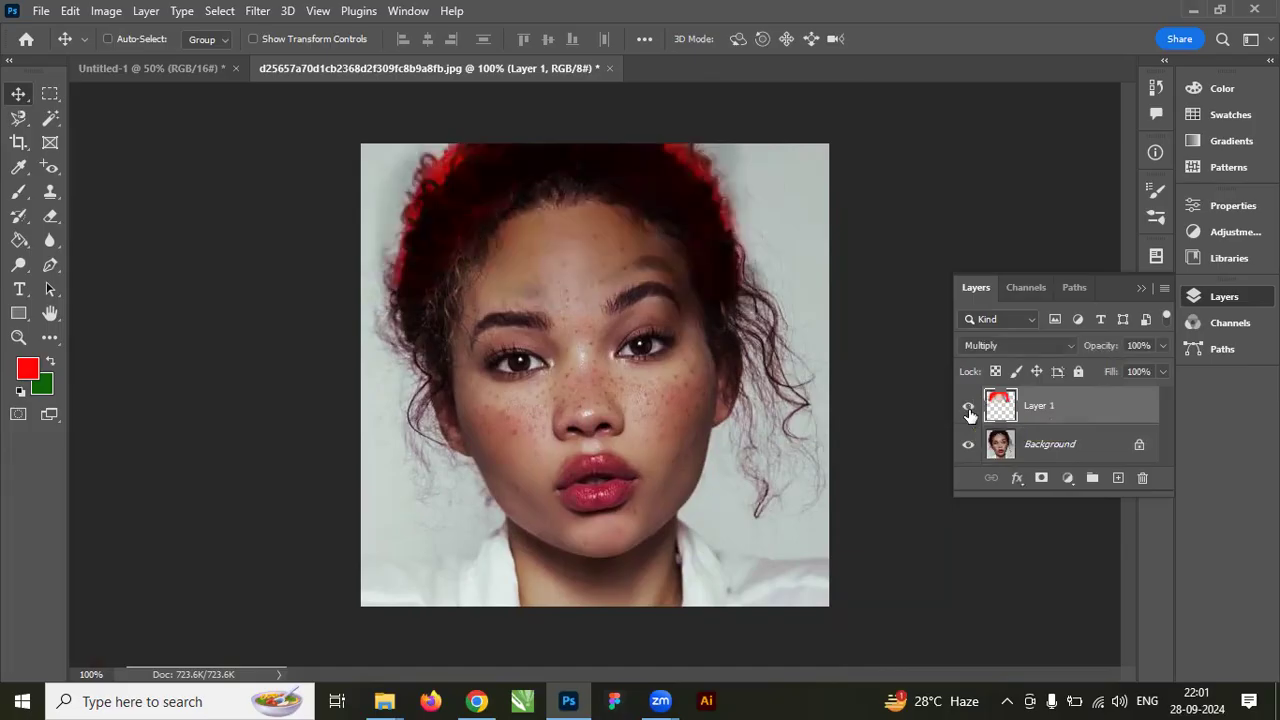
{"action": "left_click", "coordinate": [968, 408]}
{"action": "left_click", "coordinate": [968, 408]}
{"action": "left_click", "coordinate": [968, 408]}
{"action": "left_click", "coordinate": [968, 408]}
{"action": "mouse_move", "coordinate": [655, 203]}
{"action": "left_mouse_down"}
{"action": "mouse_move", "coordinate": [678, 340]}
{"action": "mouse_move", "coordinate": [873, 285]}
{"action": "mouse_move", "coordinate": [746, 494]}
{"action": "mouse_move", "coordinate": [705, 360]}
{"action": "mouse_move", "coordinate": [729, 309]}
{"action": "mouse_move", "coordinate": [649, 233]}
{"action": "mouse_move", "coordinate": [673, 403]}
{"action": "mouse_move", "coordinate": [664, 578]}
{"action": "mouse_move", "coordinate": [649, 220]}
{"action": "left_mouse_up"}
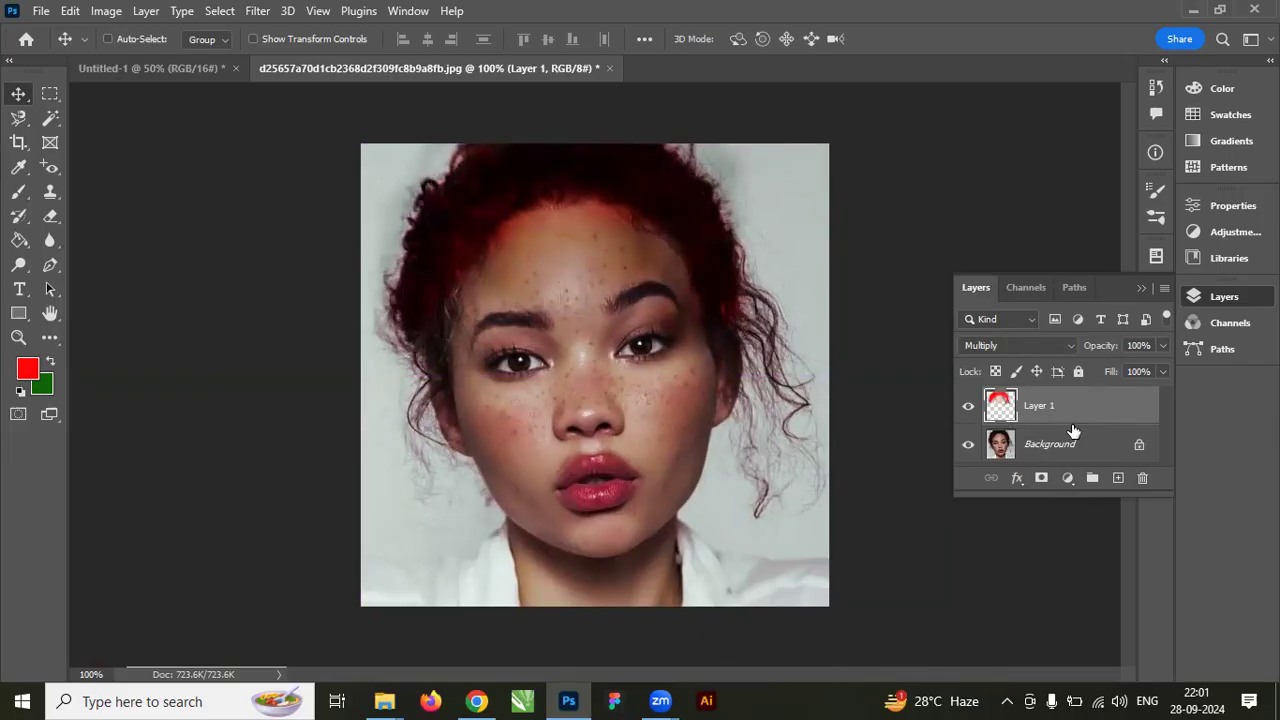
{"action": "left_click_drag", "start_coordinate": [630, 188], "coordinate": [644, 192]}
Draw loose 1 px red lines over the face and background with the Pencil tool.
{"action": "left_click", "coordinate": [20, 193]}
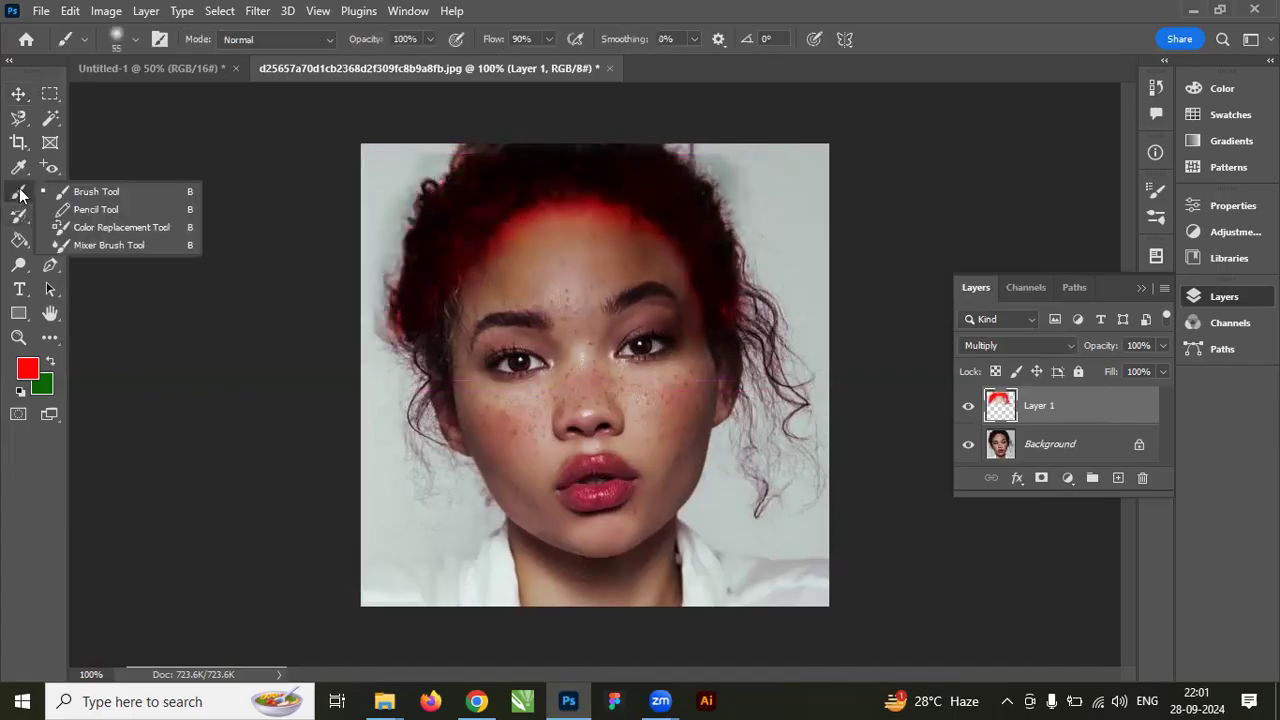
{"action": "left_click", "coordinate": [120, 209]}
{"action": "mouse_move", "coordinate": [384, 268]}
{"action": "left_mouse_down"}
{"action": "mouse_move", "coordinate": [439, 475]}
{"action": "mouse_move", "coordinate": [431, 507]}
{"action": "mouse_move", "coordinate": [404, 418]}
{"action": "mouse_move", "coordinate": [566, 406]}
{"action": "mouse_move", "coordinate": [534, 526]}
{"action": "mouse_move", "coordinate": [472, 450]}
{"action": "mouse_move", "coordinate": [542, 486]}
{"action": "mouse_move", "coordinate": [469, 345]}
{"action": "mouse_move", "coordinate": [609, 444]}
{"action": "mouse_move", "coordinate": [657, 351]}
{"action": "mouse_move", "coordinate": [695, 487]}
{"action": "mouse_move", "coordinate": [608, 375]}
{"action": "mouse_move", "coordinate": [631, 461]}
{"action": "mouse_move", "coordinate": [650, 464]}
{"action": "mouse_move", "coordinate": [660, 417]}
{"action": "mouse_move", "coordinate": [628, 426]}
{"action": "mouse_move", "coordinate": [632, 450]}
{"action": "mouse_move", "coordinate": [706, 424]}
{"action": "mouse_move", "coordinate": [711, 518]}
{"action": "left_mouse_up"}
{"action": "left_click_drag", "start_coordinate": [765, 450], "coordinate": [769, 512]}
{"action": "left_click_drag", "start_coordinate": [792, 175], "coordinate": [796, 285]}
{"action": "left_click_drag", "start_coordinate": [765, 214], "coordinate": [786, 472]}
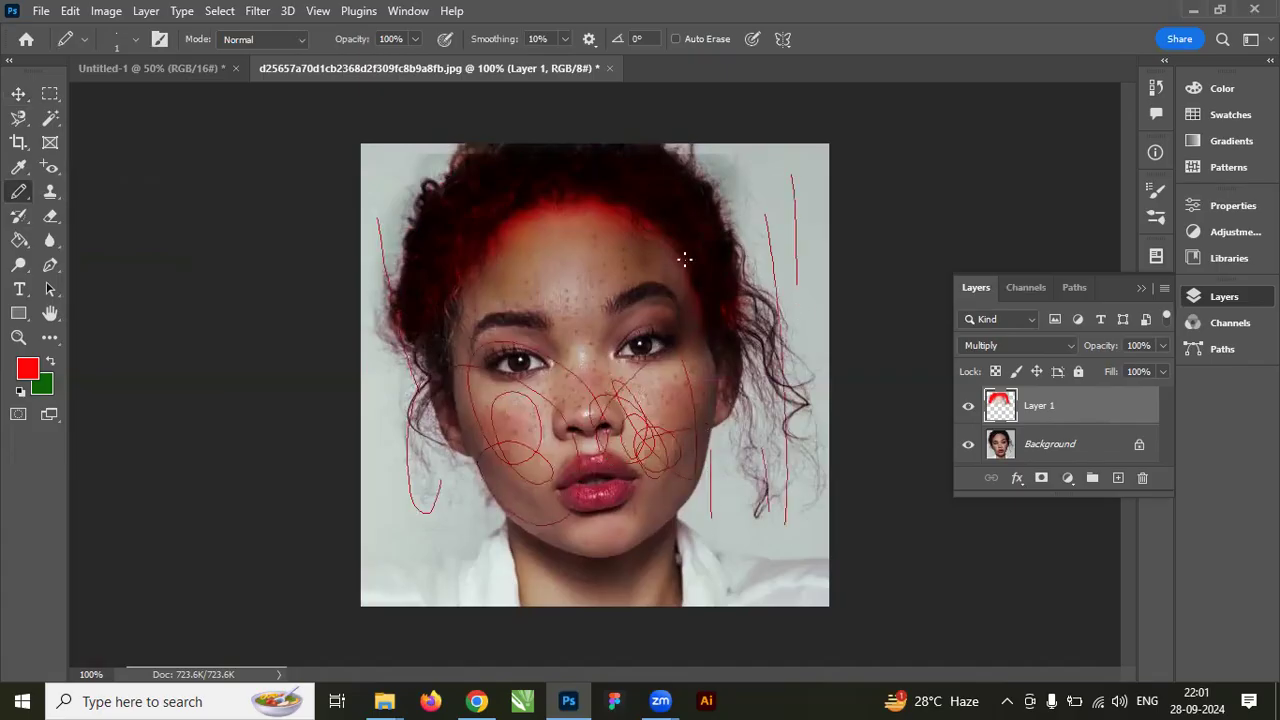
Set the pencil size to 62 px and paint solid red over the left half of the portrait.
{"action": "left_click", "coordinate": [136, 40]}
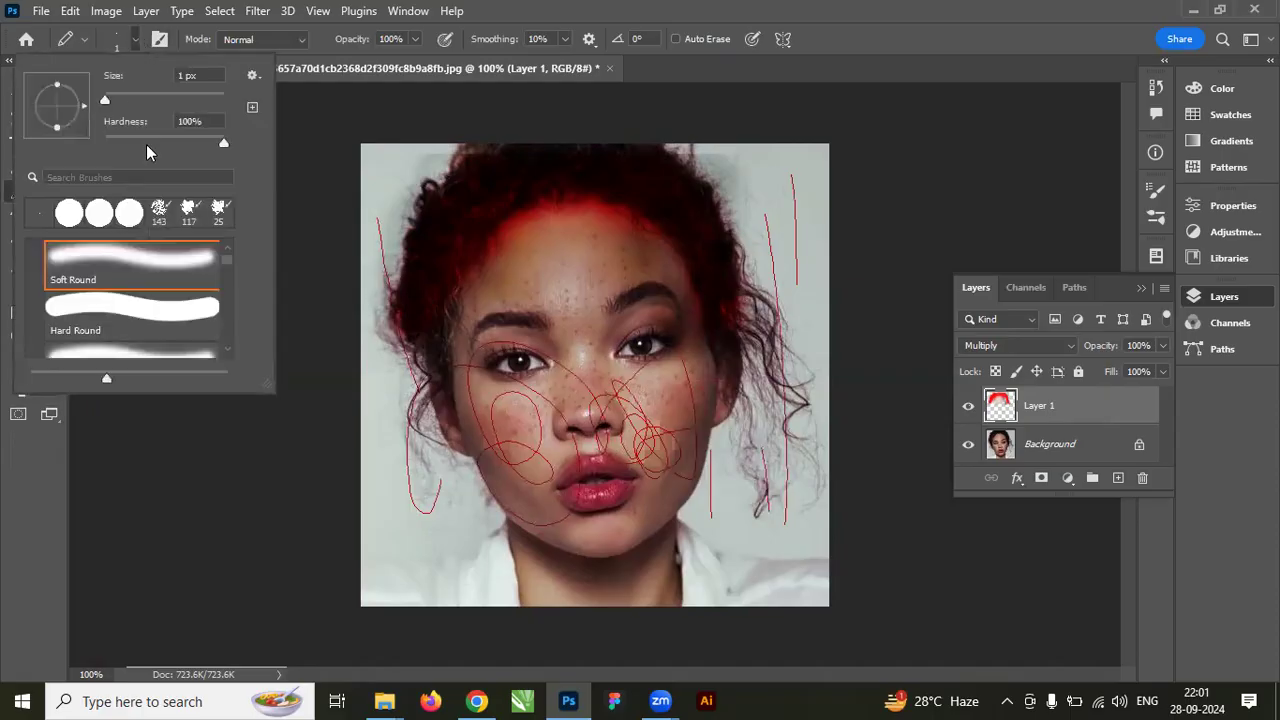
{"action": "left_click", "coordinate": [141, 98]}
{"action": "mouse_move", "coordinate": [429, 314]}
{"action": "left_mouse_down"}
{"action": "mouse_move", "coordinate": [504, 470]}
{"action": "mouse_move", "coordinate": [524, 360]}
{"action": "mouse_move", "coordinate": [508, 327]}
{"action": "mouse_move", "coordinate": [553, 454]}
{"action": "mouse_move", "coordinate": [456, 281]}
{"action": "mouse_move", "coordinate": [523, 510]}
{"action": "mouse_move", "coordinate": [466, 258]}
{"action": "mouse_move", "coordinate": [500, 358]}
{"action": "mouse_move", "coordinate": [515, 555]}
{"action": "left_mouse_up"}
{"action": "mouse_move", "coordinate": [446, 155]}
{"action": "left_mouse_down"}
{"action": "mouse_move", "coordinate": [423, 604]}
{"action": "mouse_move", "coordinate": [442, 465]}
{"action": "mouse_move", "coordinate": [459, 598]}
{"action": "mouse_move", "coordinate": [450, 399]}
{"action": "mouse_move", "coordinate": [482, 600]}
{"action": "mouse_move", "coordinate": [500, 623]}
{"action": "mouse_move", "coordinate": [536, 493]}
{"action": "mouse_move", "coordinate": [540, 605]}
{"action": "mouse_move", "coordinate": [420, 433]}
{"action": "mouse_move", "coordinate": [350, 154]}
{"action": "mouse_move", "coordinate": [359, 438]}
{"action": "mouse_move", "coordinate": [377, 178]}
{"action": "mouse_move", "coordinate": [388, 186]}
{"action": "mouse_move", "coordinate": [390, 448]}
{"action": "mouse_move", "coordinate": [416, 115]}
{"action": "mouse_move", "coordinate": [399, 615]}
{"action": "mouse_move", "coordinate": [363, 466]}
{"action": "left_mouse_up"}
{"action": "mouse_move", "coordinate": [446, 446]}
{"action": "left_mouse_down"}
{"action": "mouse_move", "coordinate": [486, 143]}
{"action": "mouse_move", "coordinate": [551, 149]}
{"action": "mouse_move", "coordinate": [549, 603]}
{"action": "mouse_move", "coordinate": [564, 161]}
{"action": "mouse_move", "coordinate": [560, 591]}
{"action": "mouse_move", "coordinate": [560, 109]}
{"action": "mouse_move", "coordinate": [566, 606]}
{"action": "mouse_move", "coordinate": [605, 97]}
{"action": "left_mouse_up"}
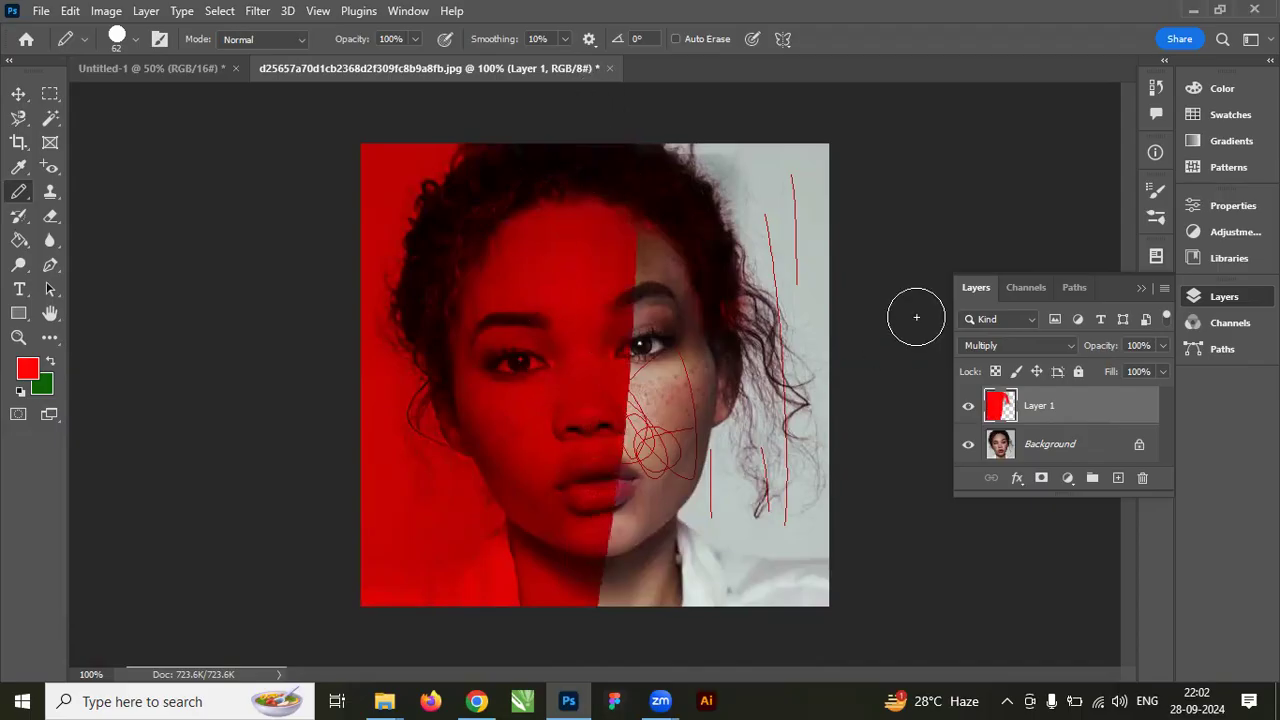
Set the pencil size to 45 px and paint solid red over the portrait's upper-right area.
{"action": "left_click", "coordinate": [126, 40]}
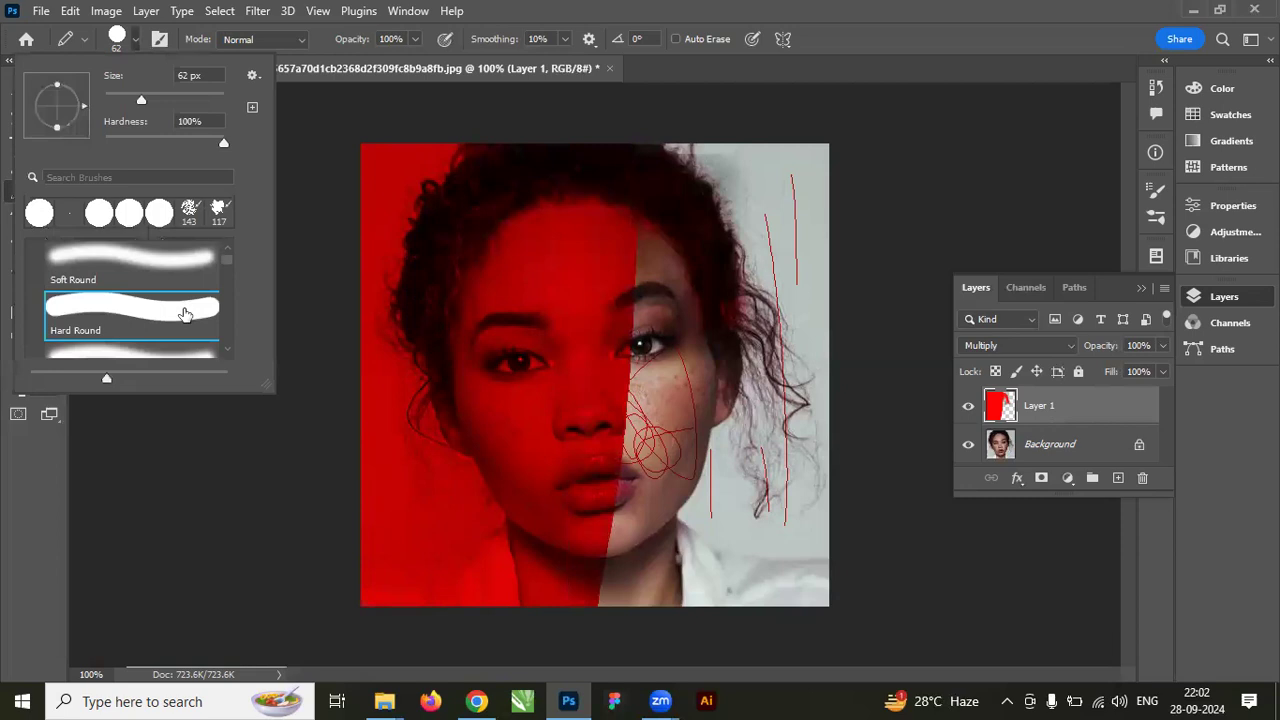
{"action": "left_click_drag", "start_coordinate": [152, 100], "coordinate": [138, 100]}
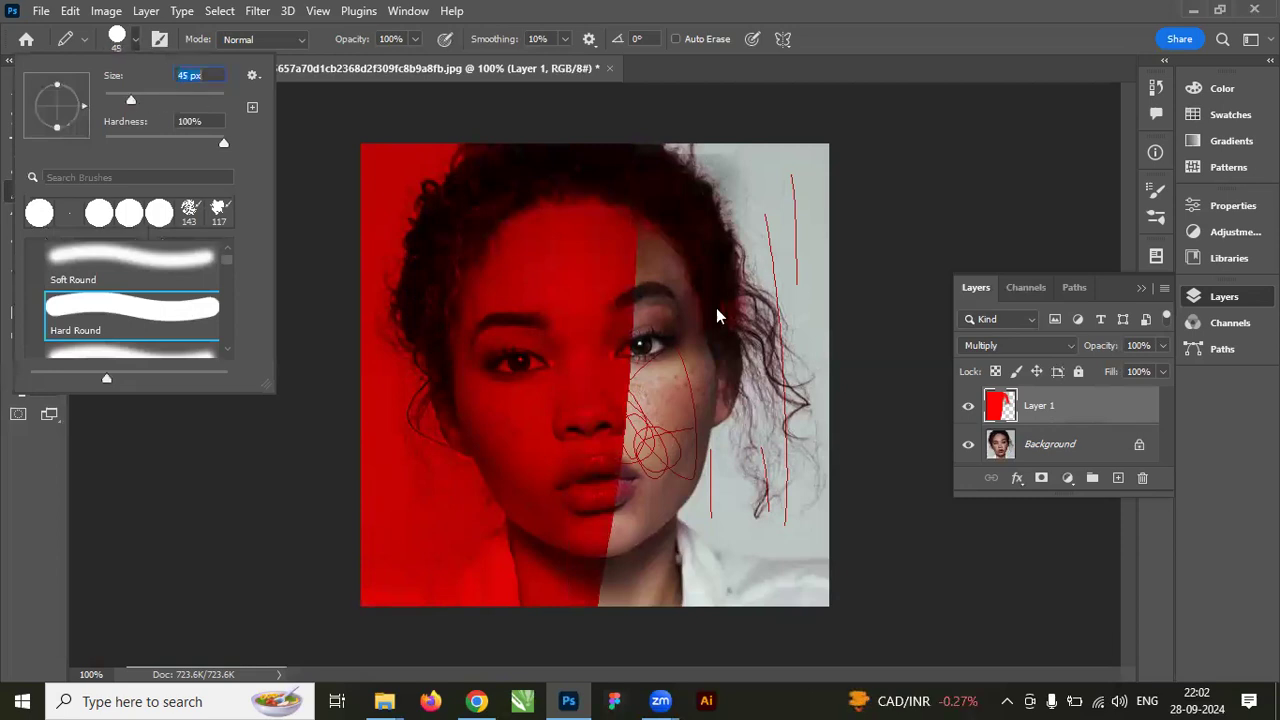
{"action": "left_click", "coordinate": [686, 172]}
{"action": "mouse_move", "coordinate": [686, 165]}
{"action": "left_mouse_down"}
{"action": "mouse_move", "coordinate": [754, 158]}
{"action": "mouse_move", "coordinate": [664, 155]}
{"action": "mouse_move", "coordinate": [846, 169]}
{"action": "mouse_move", "coordinate": [768, 162]}
{"action": "mouse_move", "coordinate": [820, 154]}
{"action": "mouse_move", "coordinate": [818, 172]}
{"action": "mouse_move", "coordinate": [533, 215]}
{"action": "mouse_move", "coordinate": [949, 222]}
{"action": "mouse_move", "coordinate": [743, 228]}
{"action": "mouse_move", "coordinate": [930, 206]}
{"action": "mouse_move", "coordinate": [678, 213]}
{"action": "mouse_move", "coordinate": [694, 217]}
{"action": "mouse_move", "coordinate": [603, 231]}
{"action": "mouse_move", "coordinate": [994, 232]}
{"action": "mouse_move", "coordinate": [586, 260]}
{"action": "mouse_move", "coordinate": [877, 280]}
{"action": "left_mouse_up"}
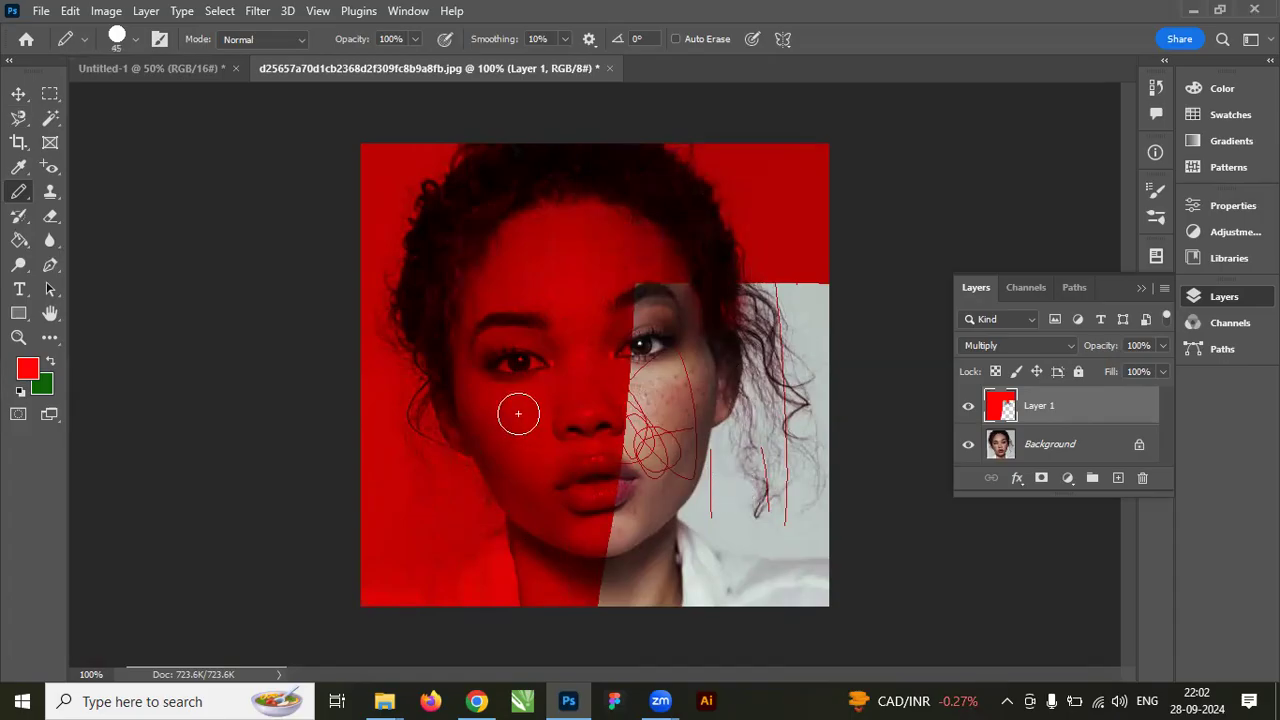
Preview blend modes on the red paint layer, set it to Hue, and paint over most of the remaining lower-right area.
{"action": "left_click", "coordinate": [1046, 345]}
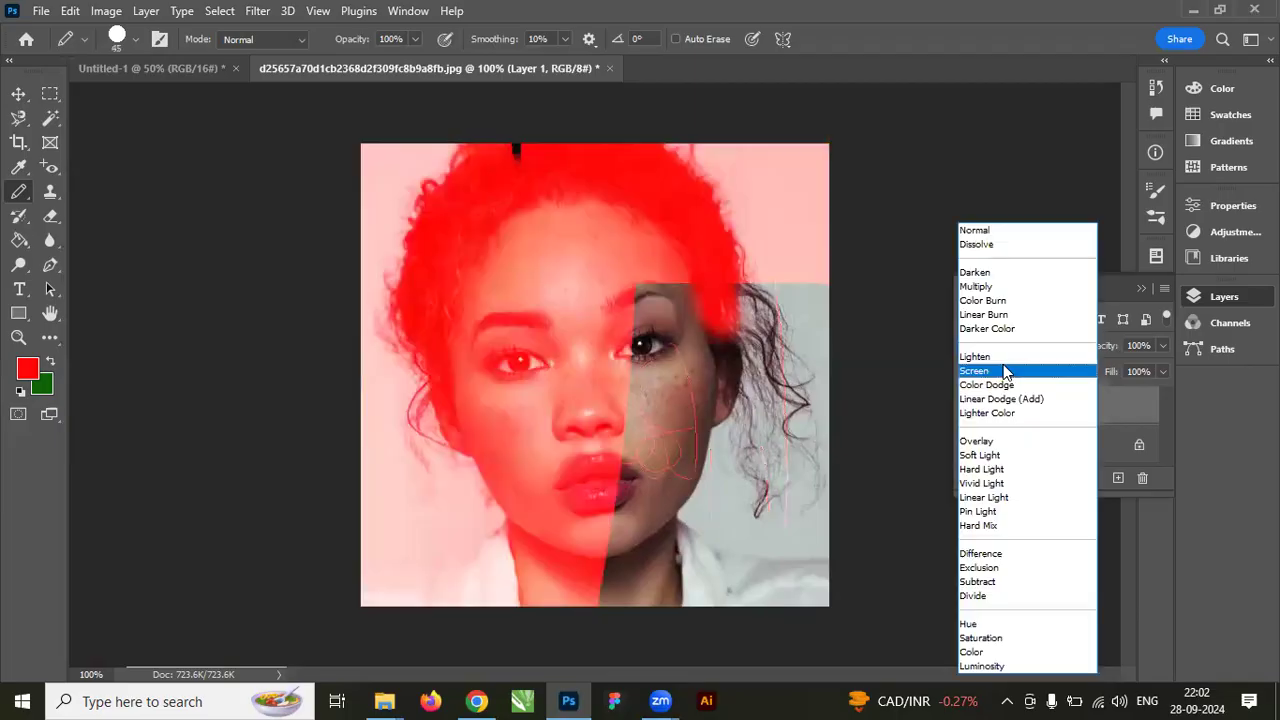
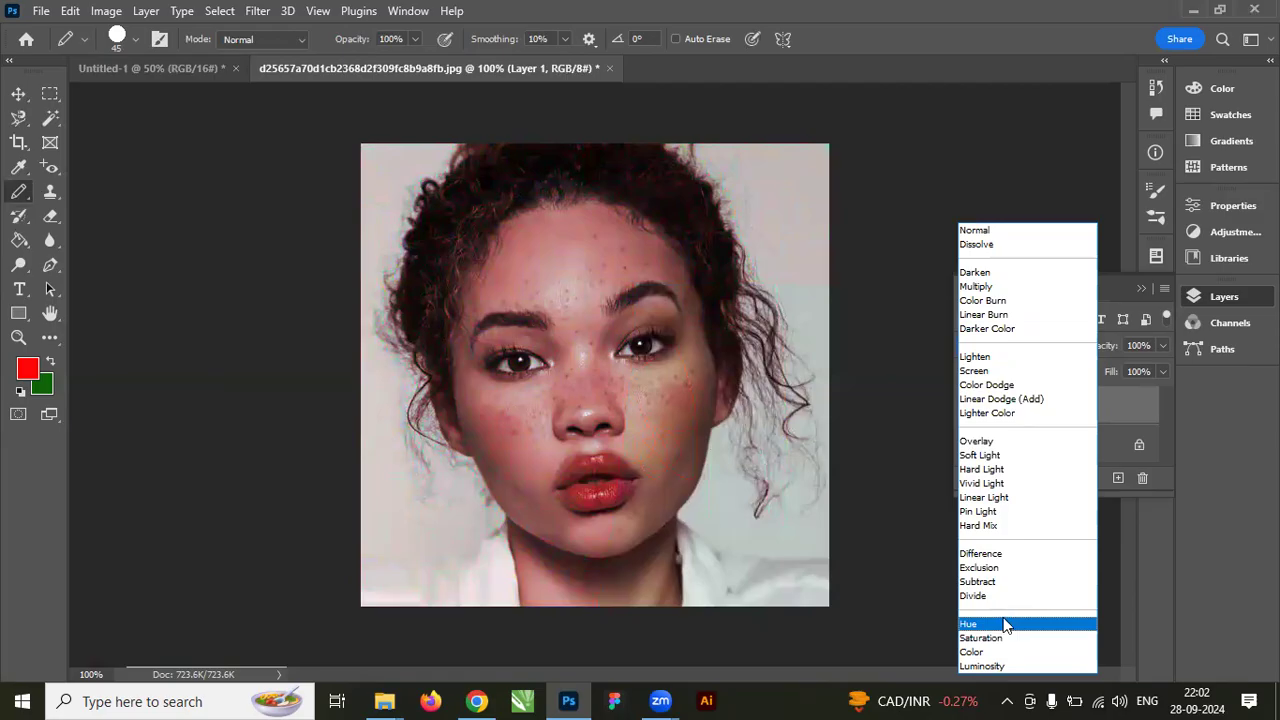
{"action": "left_click", "coordinate": [1006, 625]}
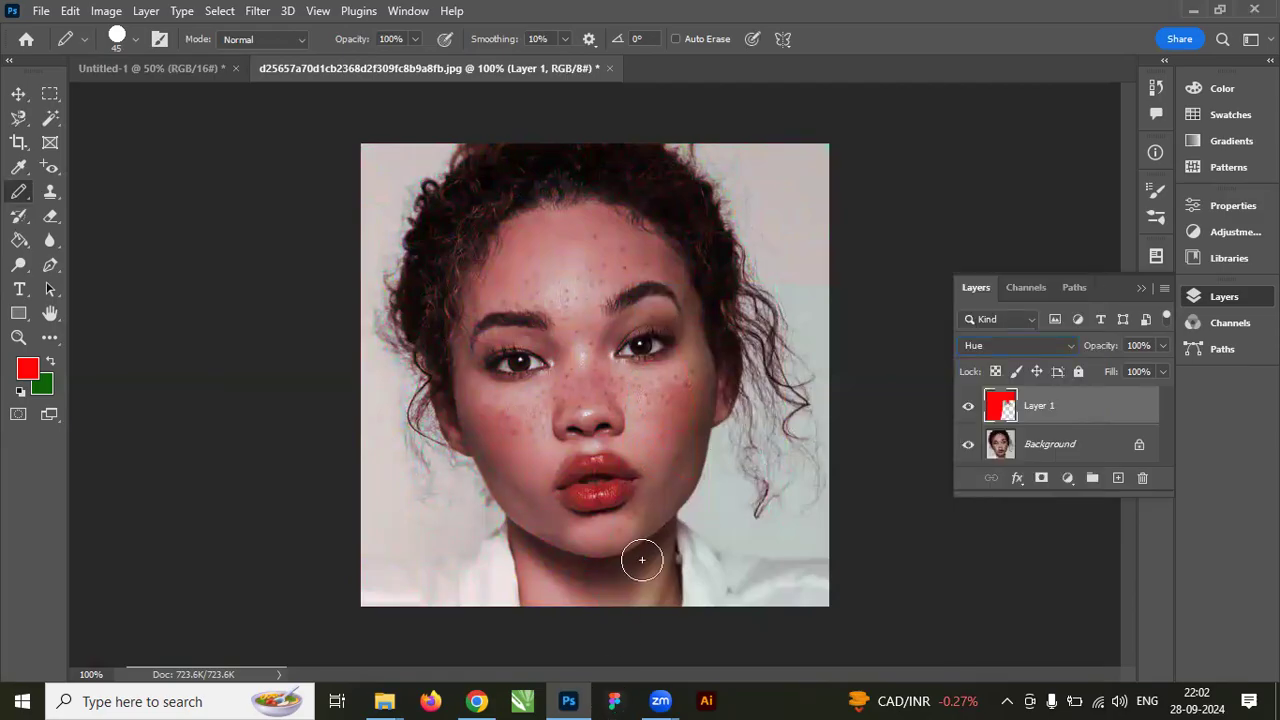
{"action": "left_click_drag", "start_coordinate": [718, 580], "coordinate": [751, 629]}
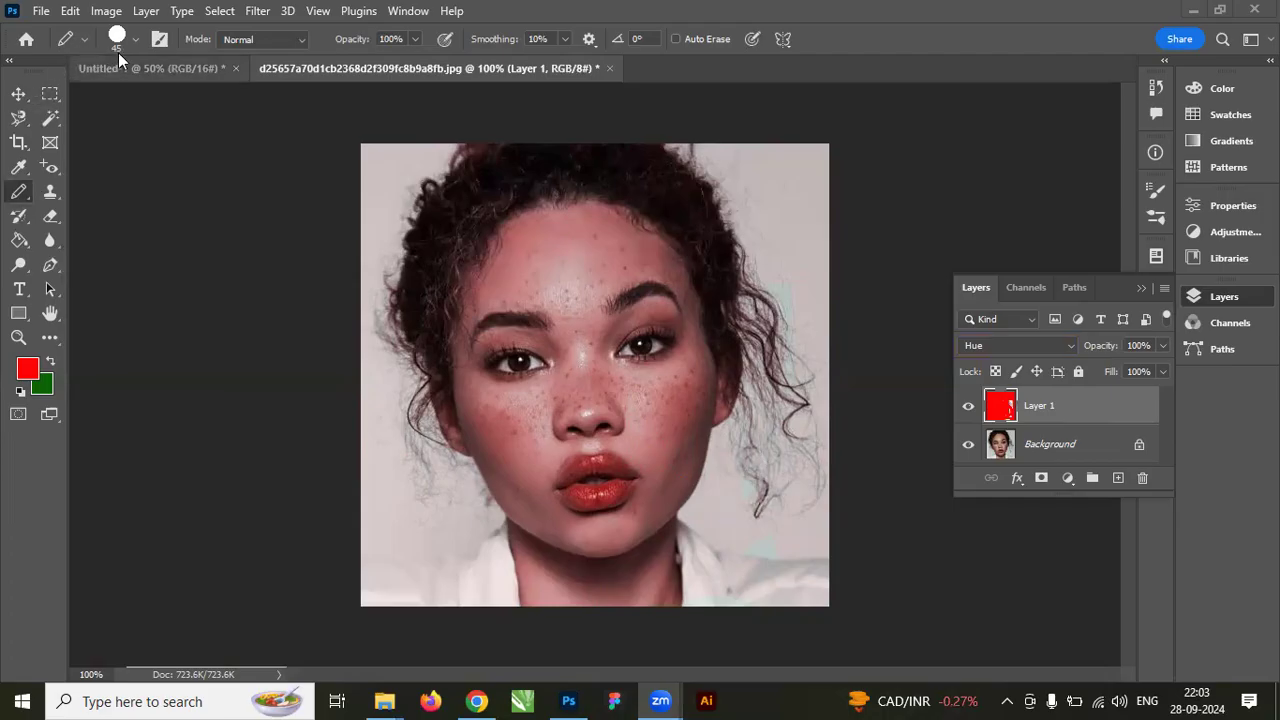
Create a new blank document with a white background.
{"action": "left_click", "coordinate": [41, 11]}
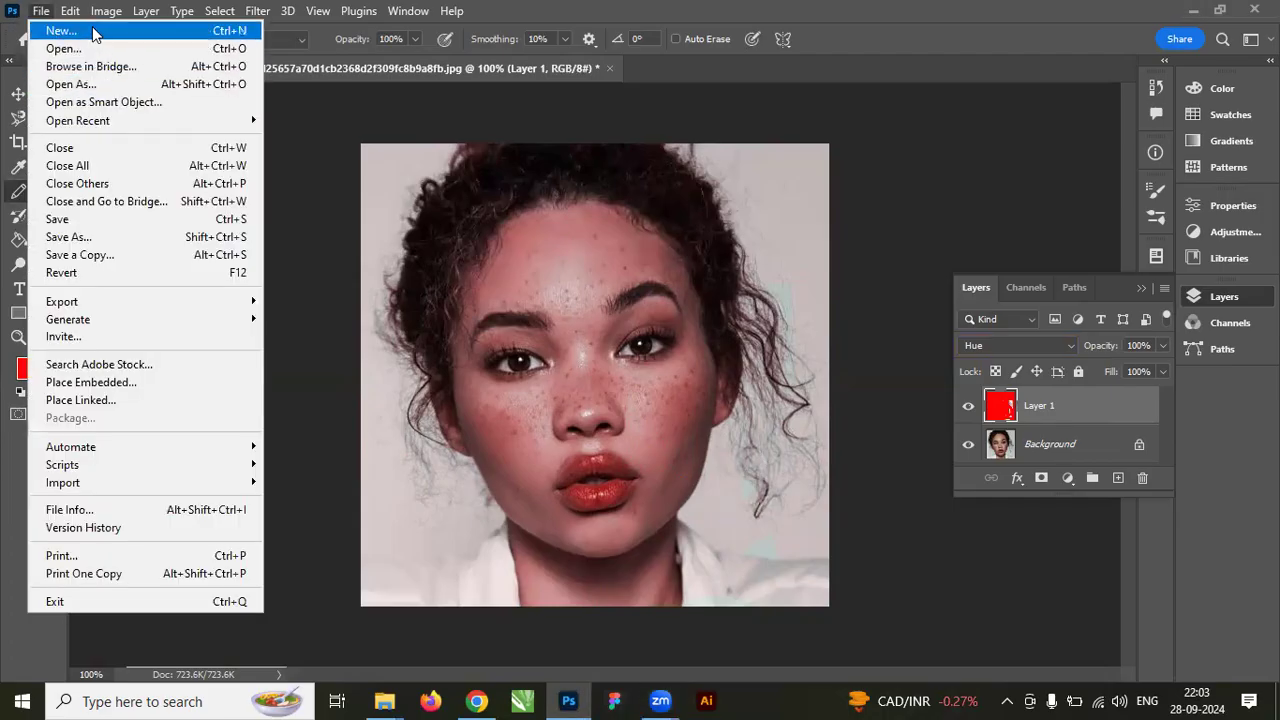
{"action": "left_click", "coordinate": [92, 31]}
{"action": "left_click", "coordinate": [1000, 635]}
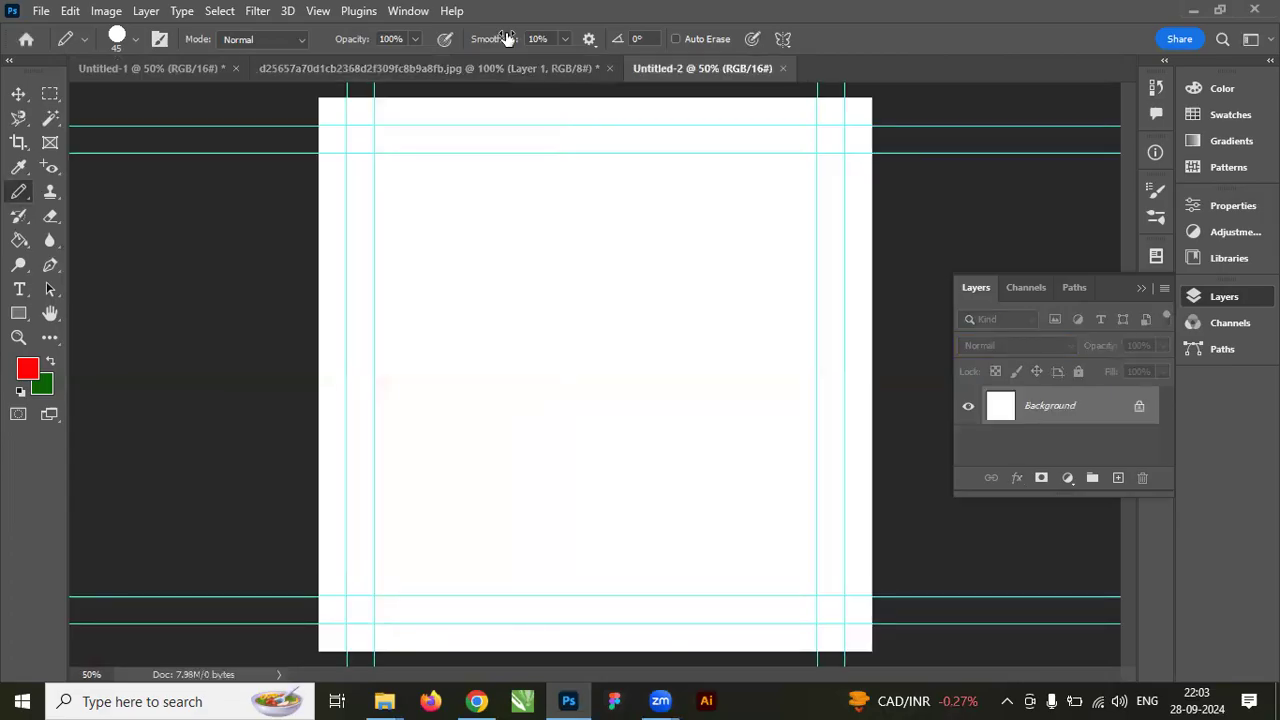
Clear all the guides from the new blank document.
{"action": "left_click", "coordinate": [318, 10]}
{"action": "mouse_move", "coordinate": [394, 502]}
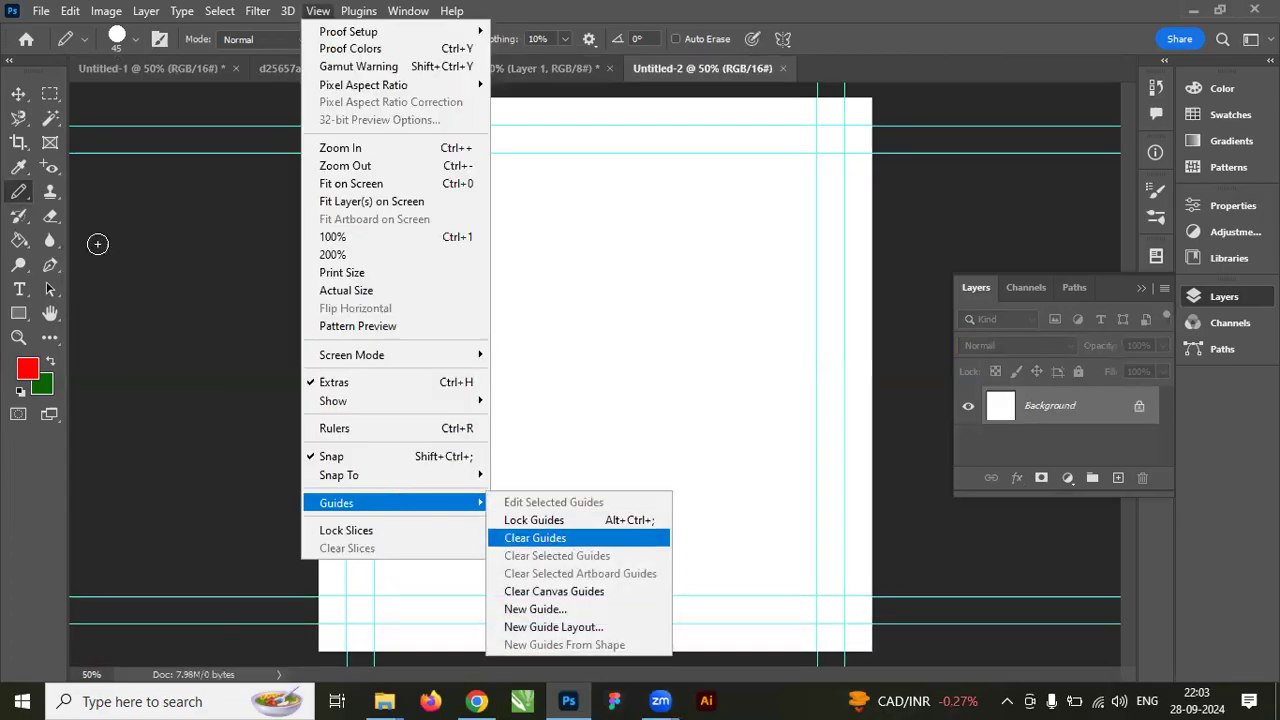
{"action": "left_click", "coordinate": [535, 538]}
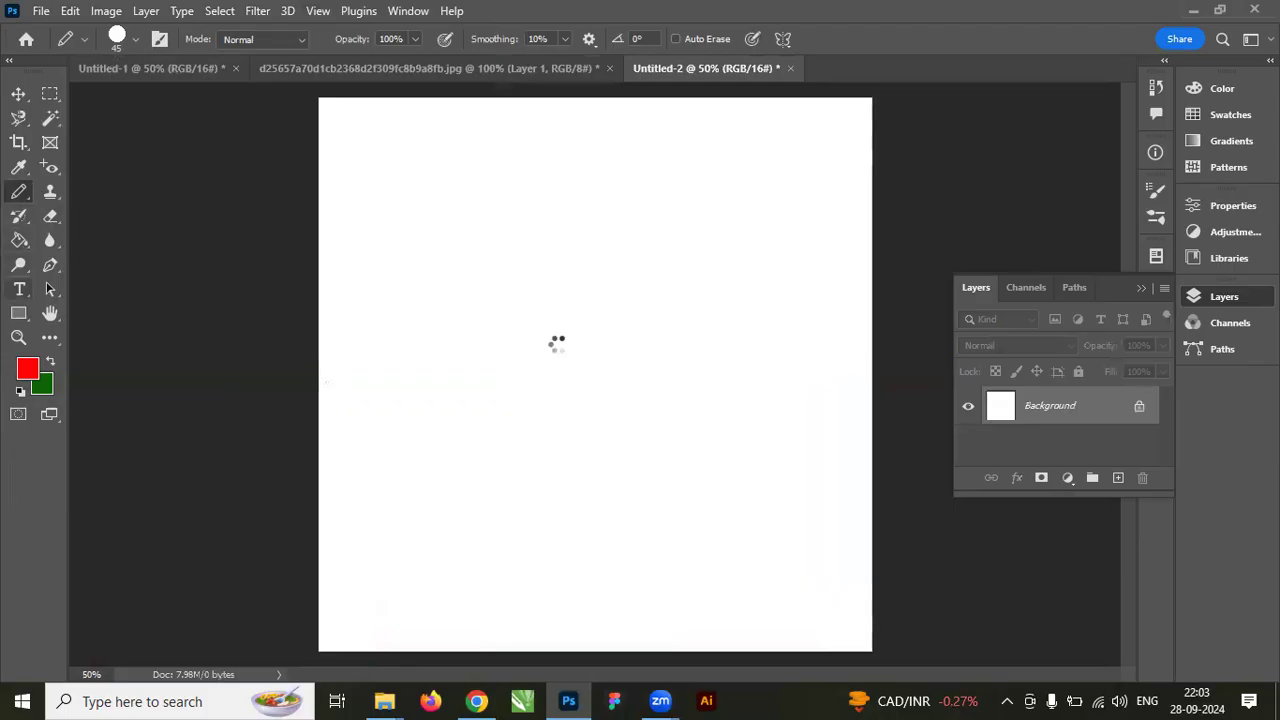
Add the text SHAKTI EDUCATION in 50 pt Bowlby One SC in the upper part of the canvas.
{"action": "key", "text": "t"}
{"action": "left_click", "coordinate": [472, 245]}
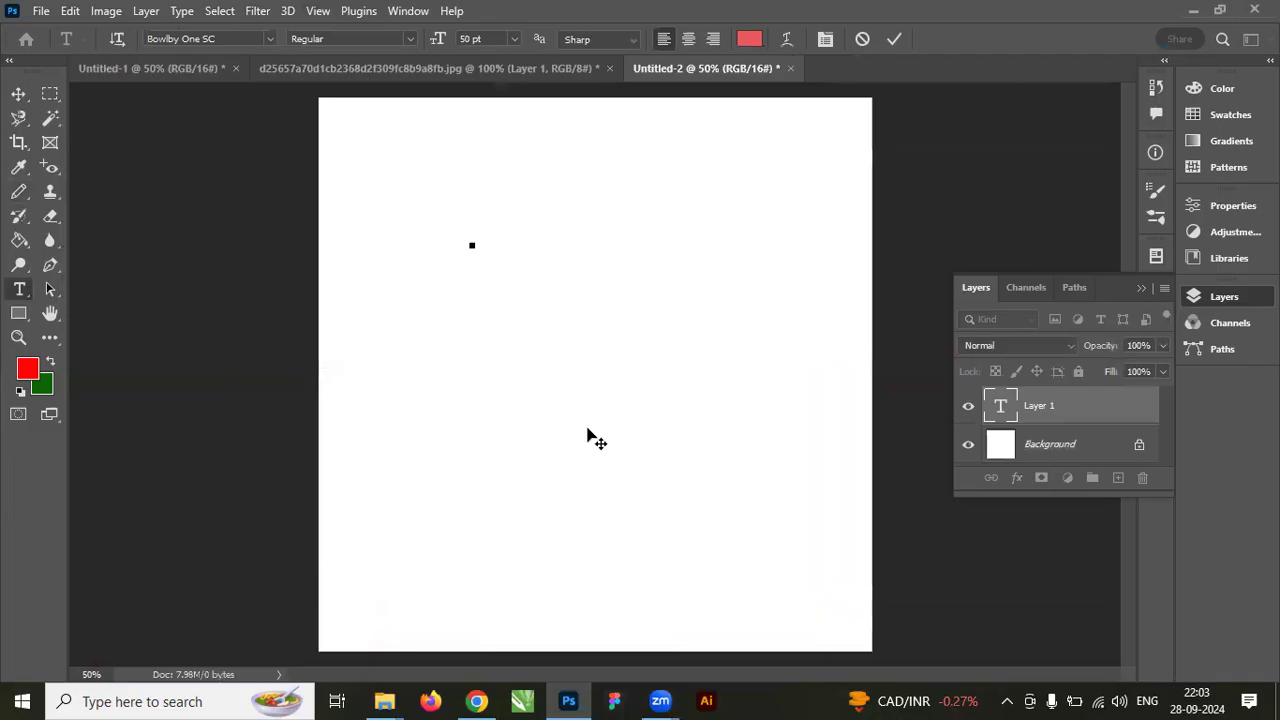
{"action": "type", "text": "SHAKTI EDUC"}
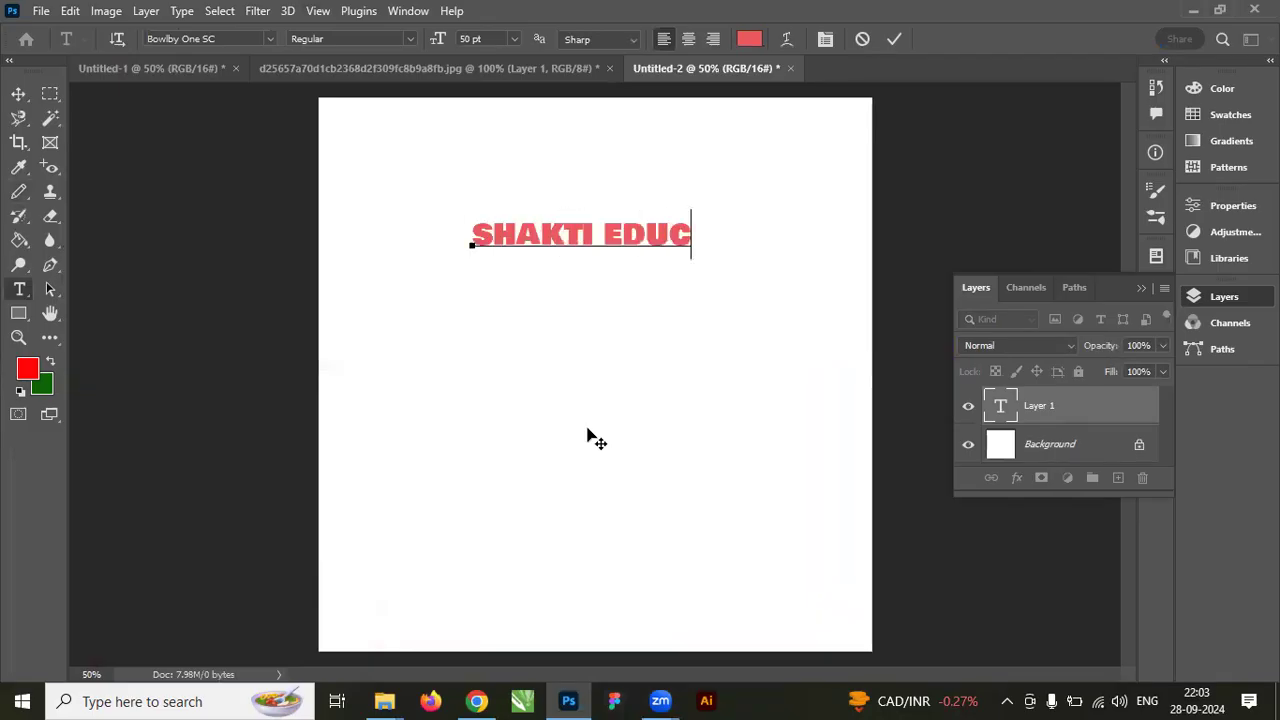
{"action": "type", "text": "ATION"}
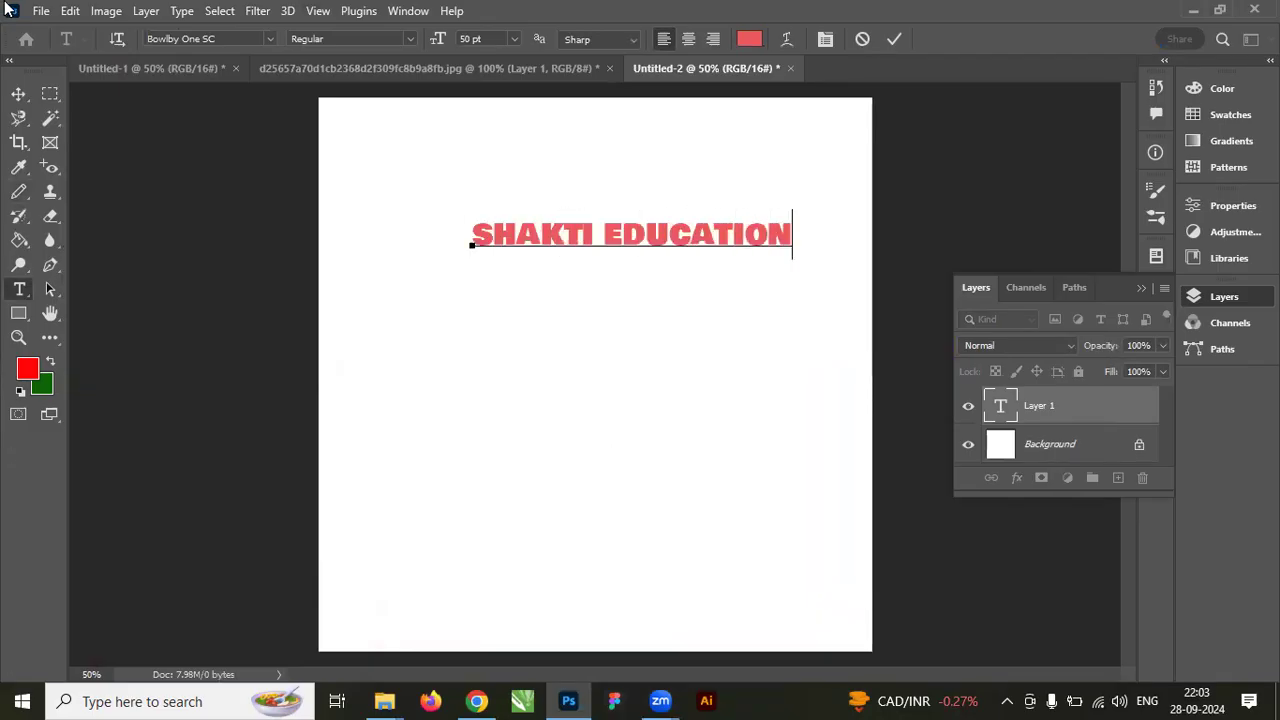
{"action": "left_click", "coordinate": [18, 93]}
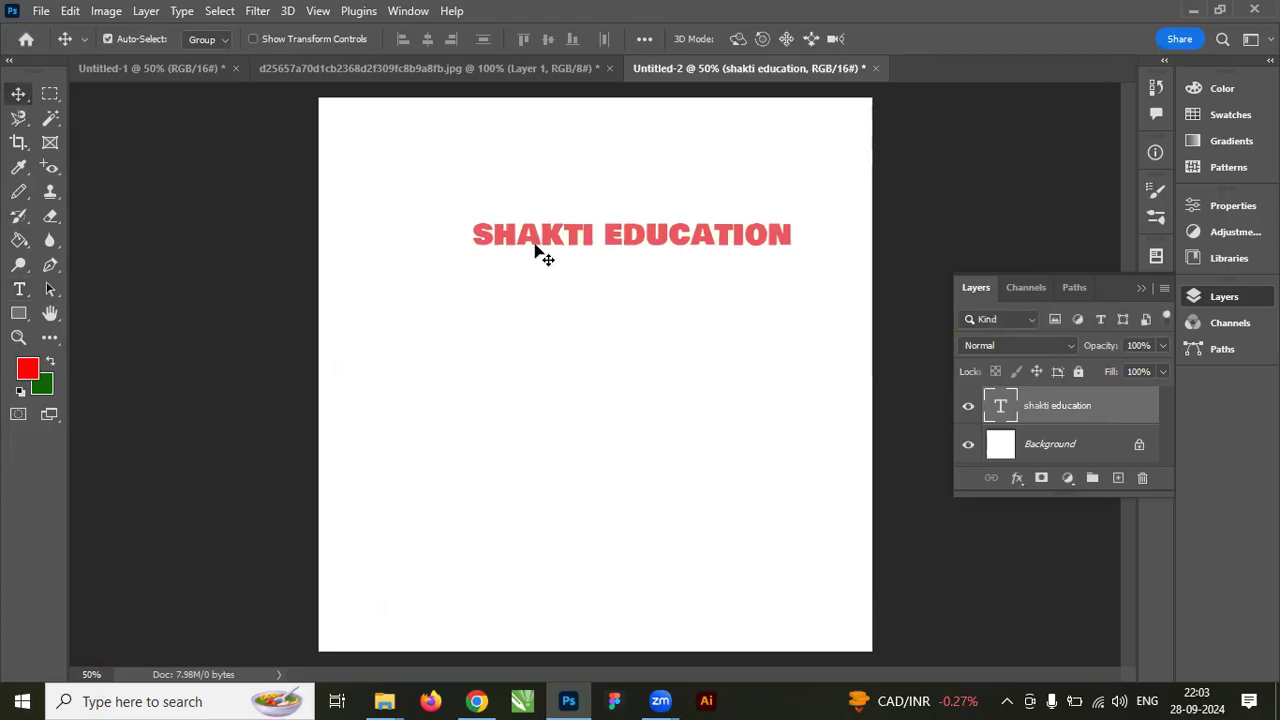
Enlarge the SHAKTI EDUCATION text to about 80.7 pt so it nearly spans the canvas width, and shift it slightly down.
{"action": "key", "text": "ctrl+t"}
{"action": "left_click_drag", "start_coordinate": [474, 261], "coordinate": [405, 318]}
{"action": "left_click_drag", "start_coordinate": [790, 280], "coordinate": [845, 310]}
{"action": "left_click_drag", "start_coordinate": [675, 253], "coordinate": [684, 283]}
{"action": "key", "text": "Return"}
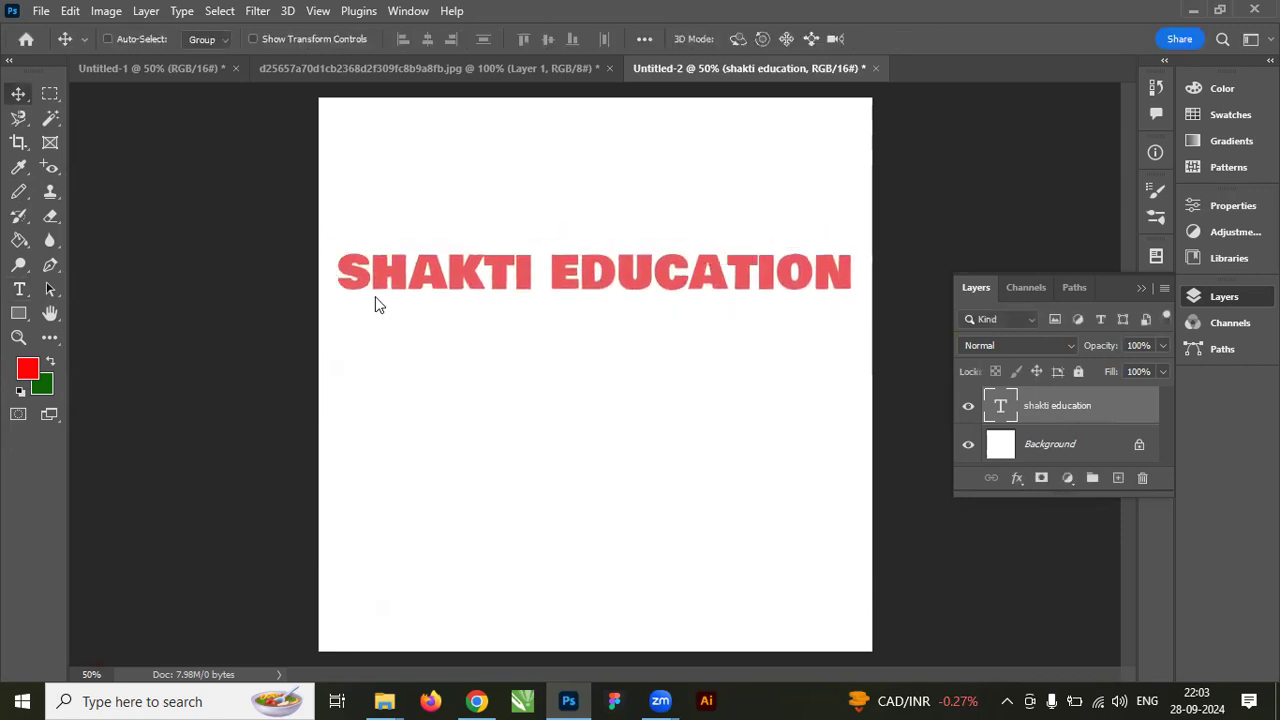
Recolor the SHAKTI EDUCATION text to near-black (030303) and nudge it slightly.
{"action": "left_click", "coordinate": [30, 372]}
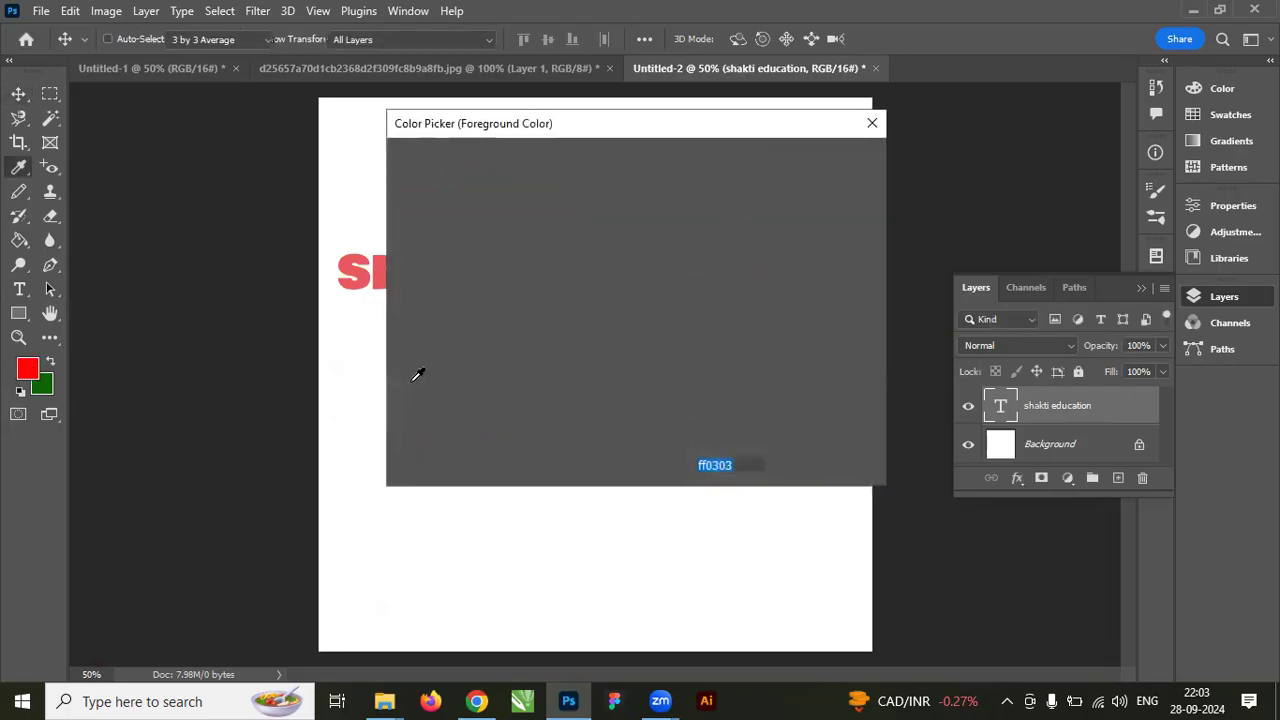
{"action": "left_click", "coordinate": [399, 403]}
{"action": "left_click", "coordinate": [822, 160]}
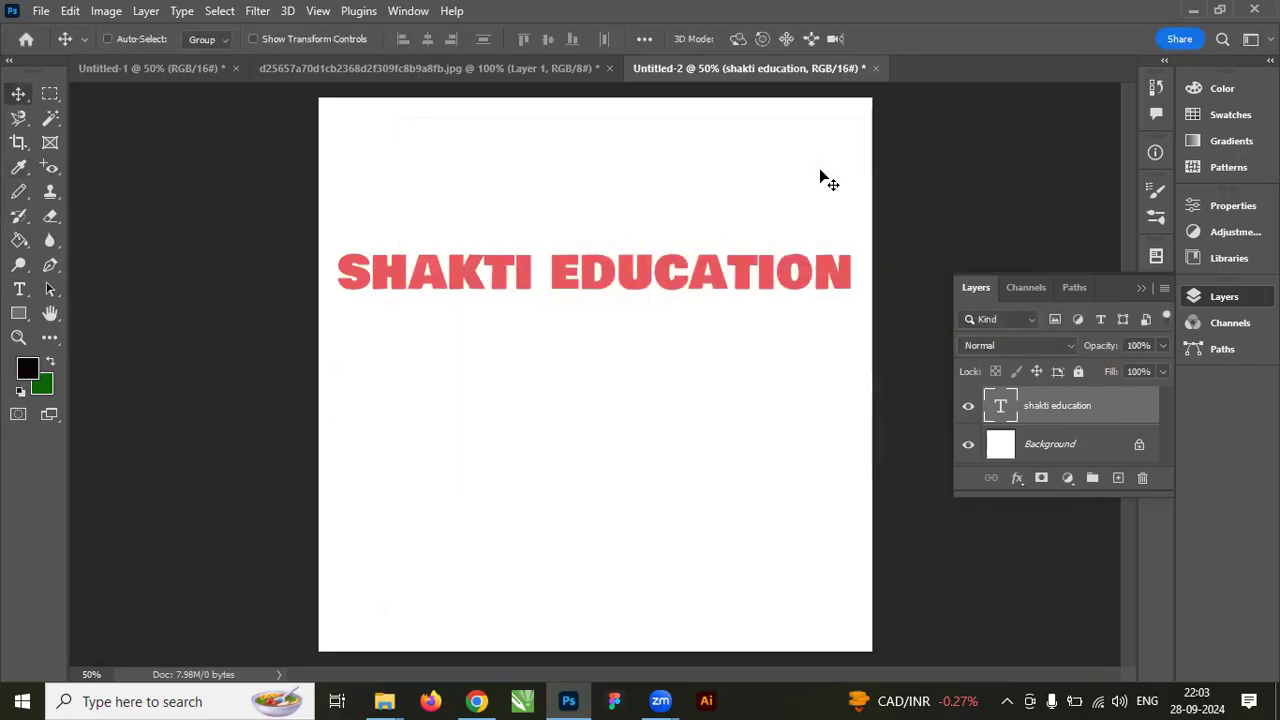
{"action": "key", "text": "t"}
{"action": "double_click", "coordinate": [566, 272]}
{"action": "key", "text": "ctrl+a"}
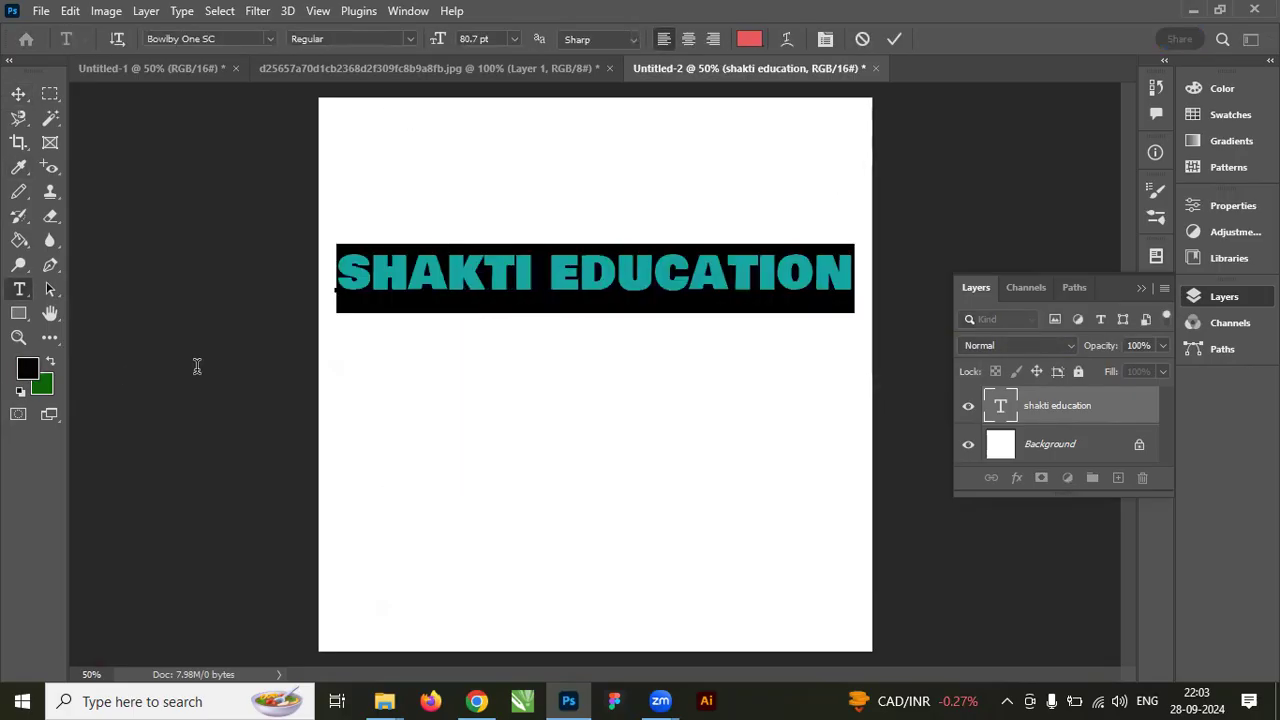
{"action": "left_click", "coordinate": [30, 362]}
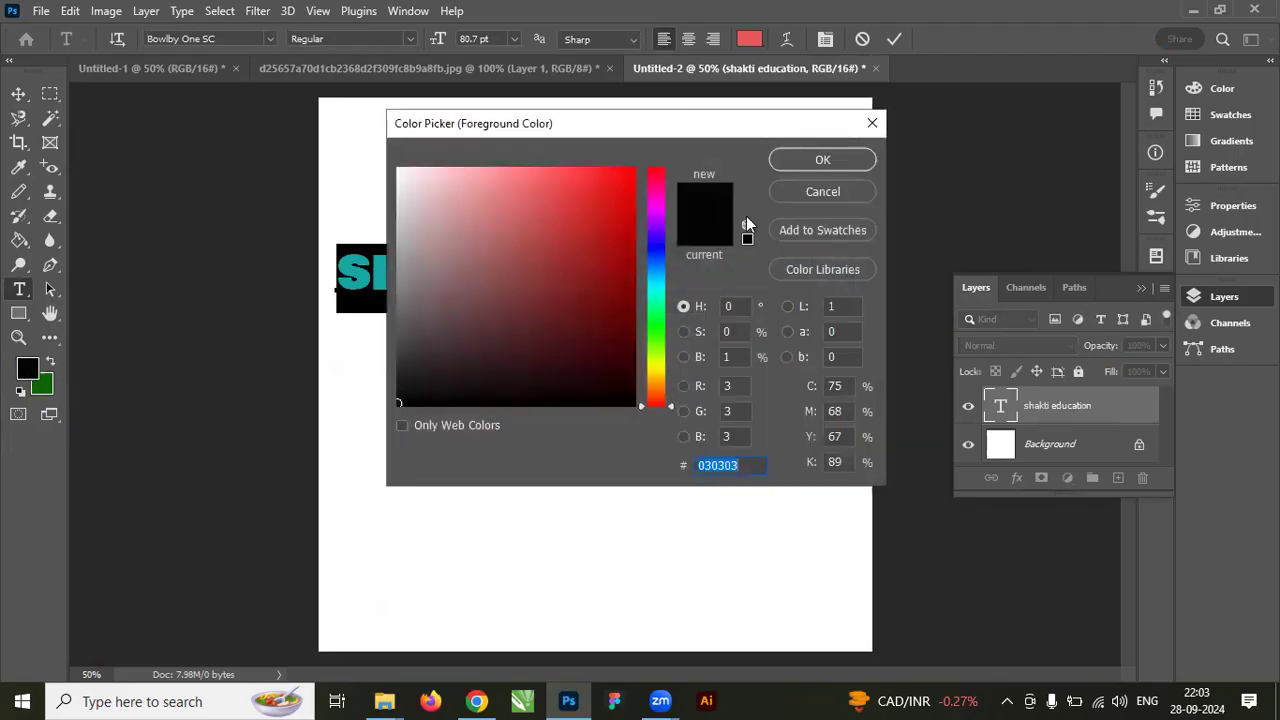
{"action": "left_click", "coordinate": [820, 158]}
{"action": "left_click", "coordinate": [17, 92]}
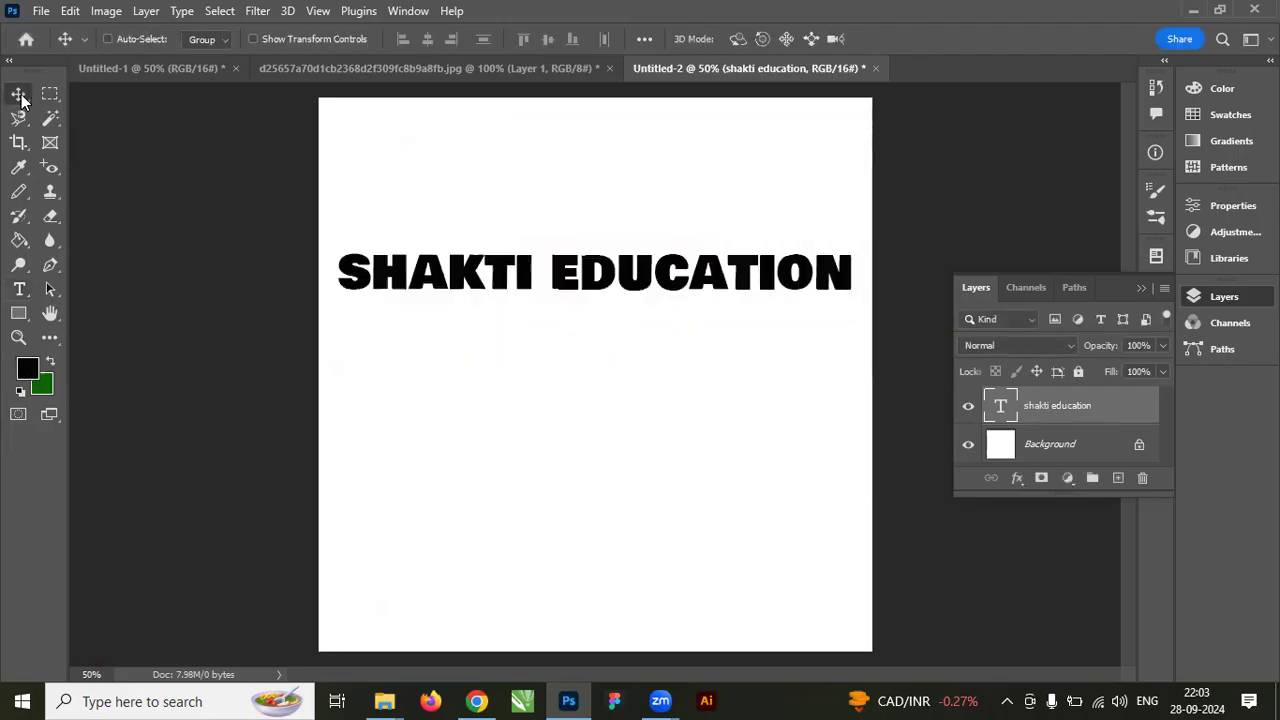
{"action": "left_click_drag", "start_coordinate": [613, 287], "coordinate": [611, 285]}
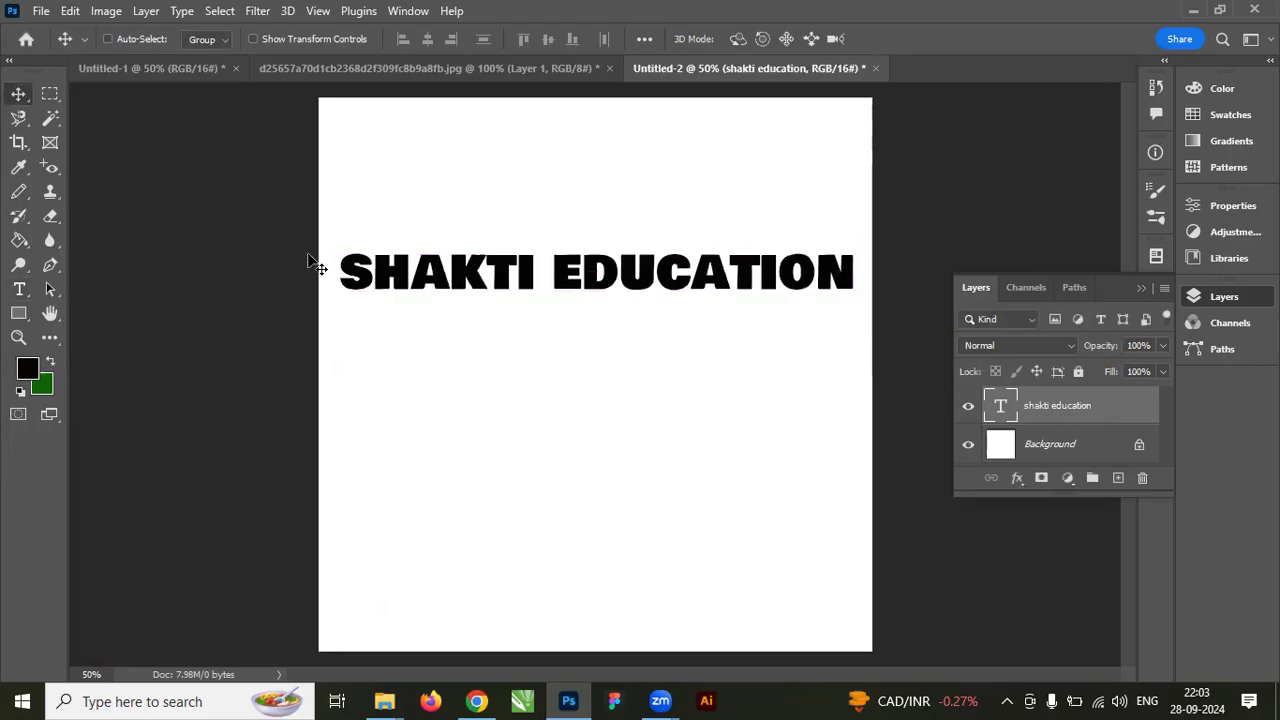
Add a new layer above the text and ready the Brush tool with a light golden-yellow foreground color.
{"action": "left_click", "coordinate": [1118, 479]}
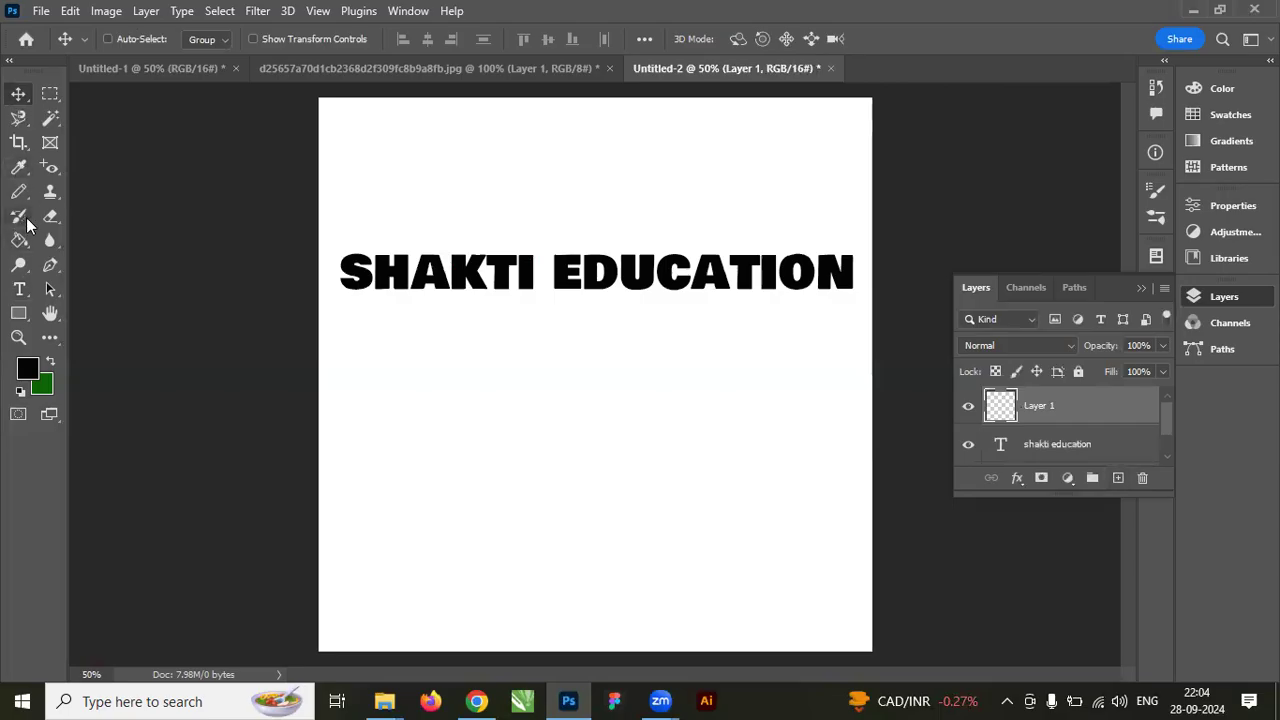
{"action": "right_click", "coordinate": [16, 200]}
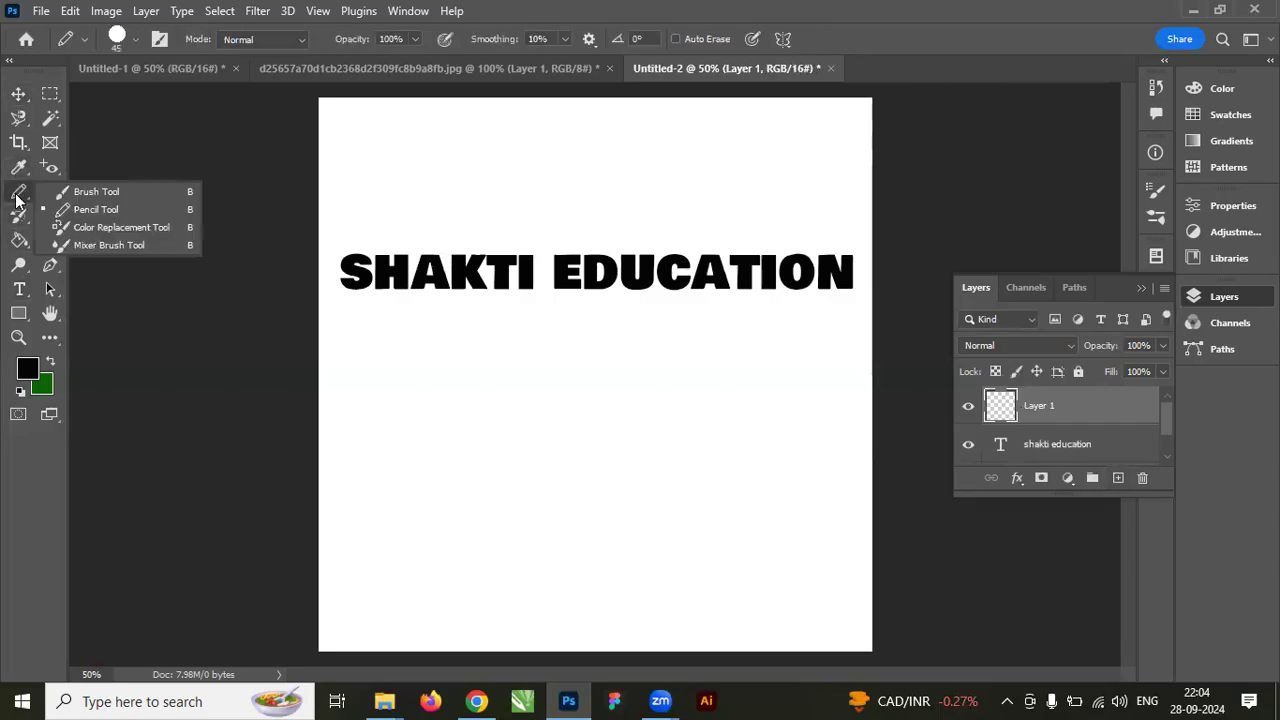
{"action": "left_click", "coordinate": [96, 186]}
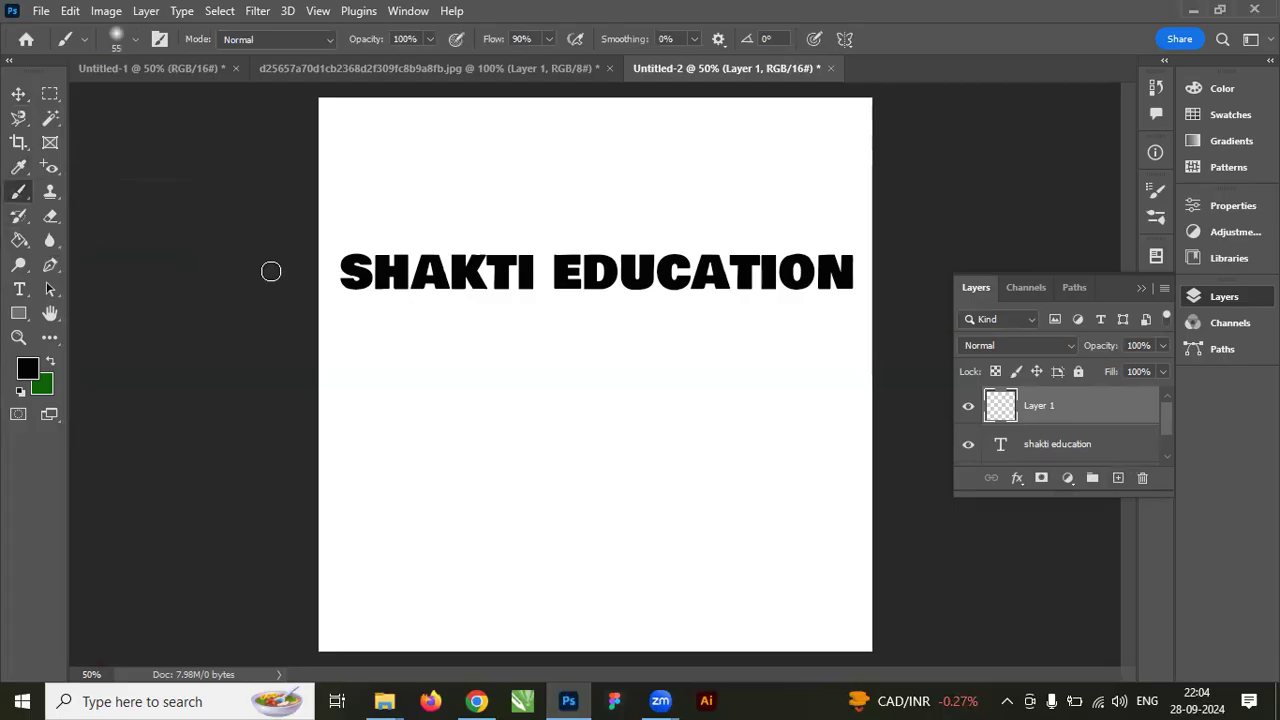
{"action": "left_click", "coordinate": [27, 370]}
{"action": "left_click", "coordinate": [542, 198]}
{"action": "left_click", "coordinate": [497, 198]}
{"action": "left_click", "coordinate": [510, 183]}
{"action": "left_click", "coordinate": [657, 383]}
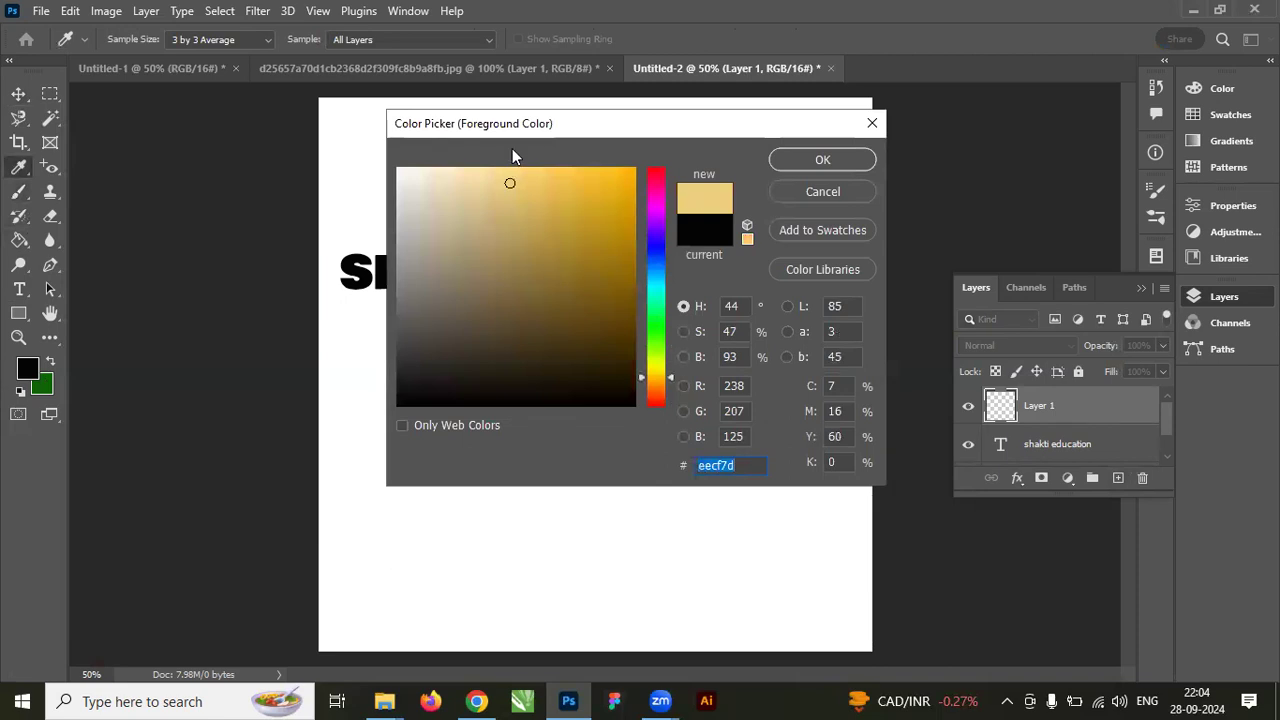
{"action": "left_click", "coordinate": [803, 160]}
{"action": "key", "text": "b"}
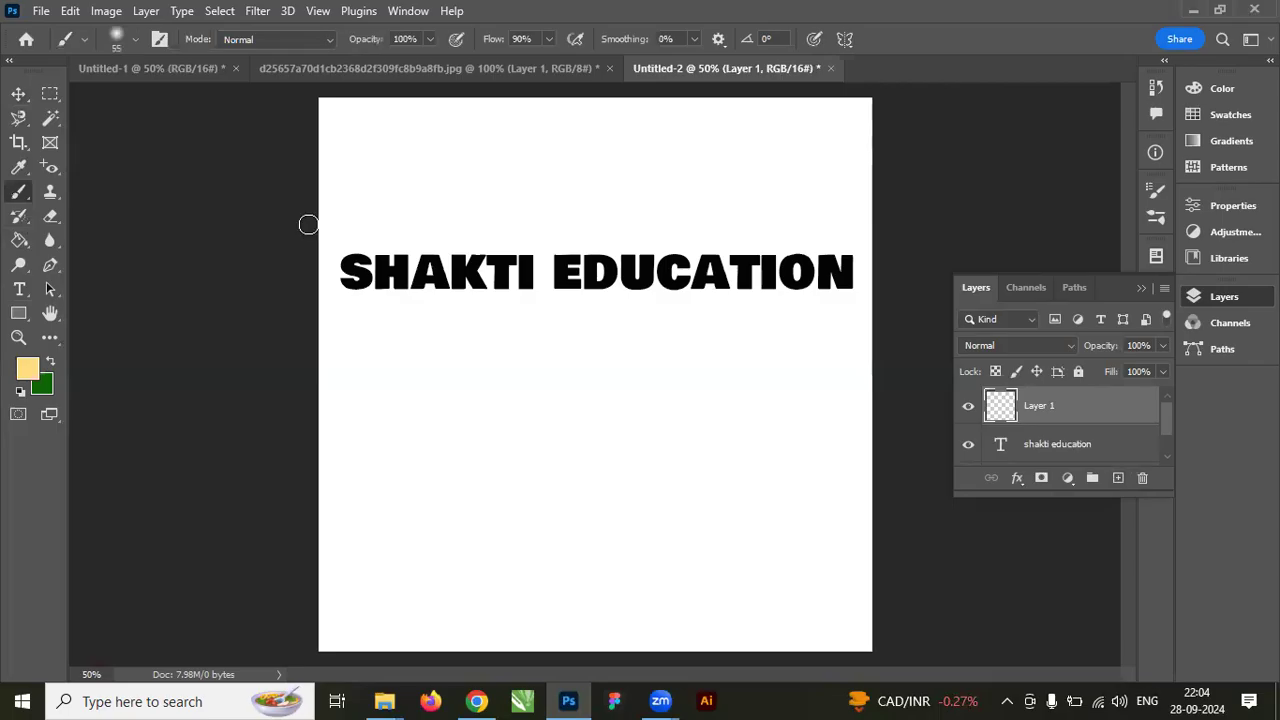
Try a 5000 px soft round brush dab over the text, and undo it.
{"action": "right_click", "coordinate": [397, 239]}
{"action": "type", "text": "111"}
{"action": "key", "text": "Return"}
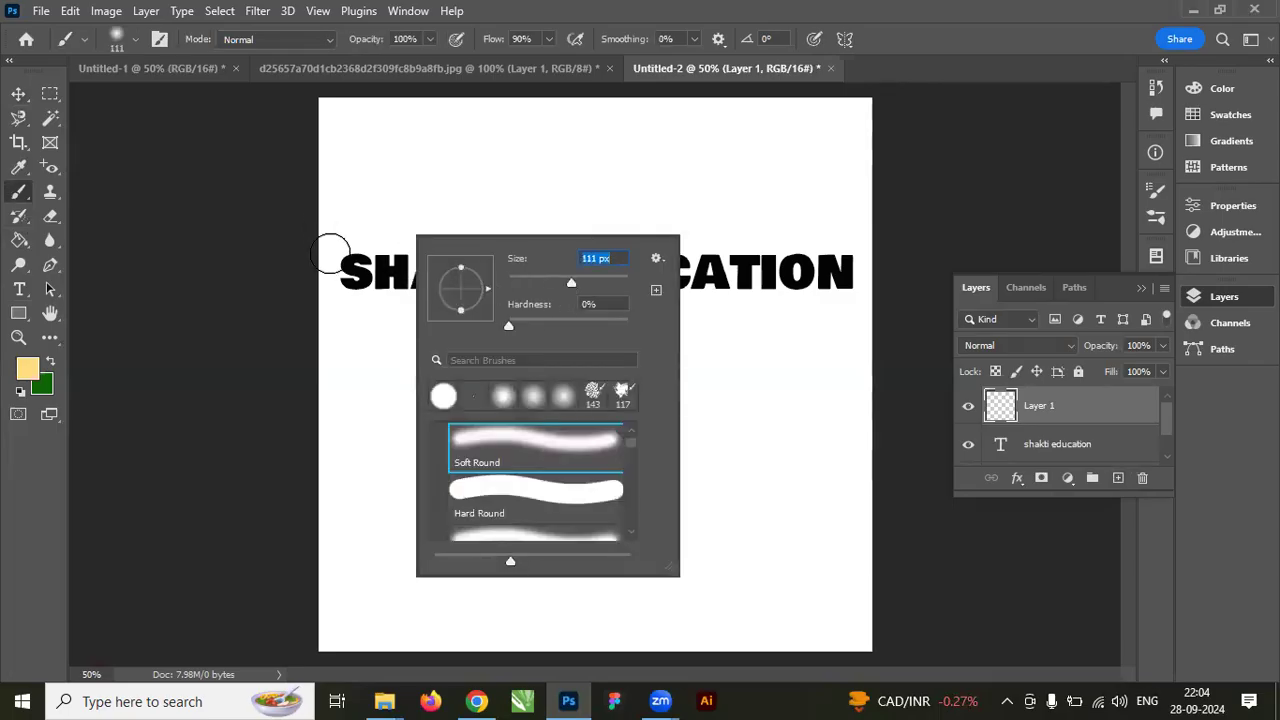
{"action": "type", "text": "5000"}
{"action": "key", "text": "Return"}
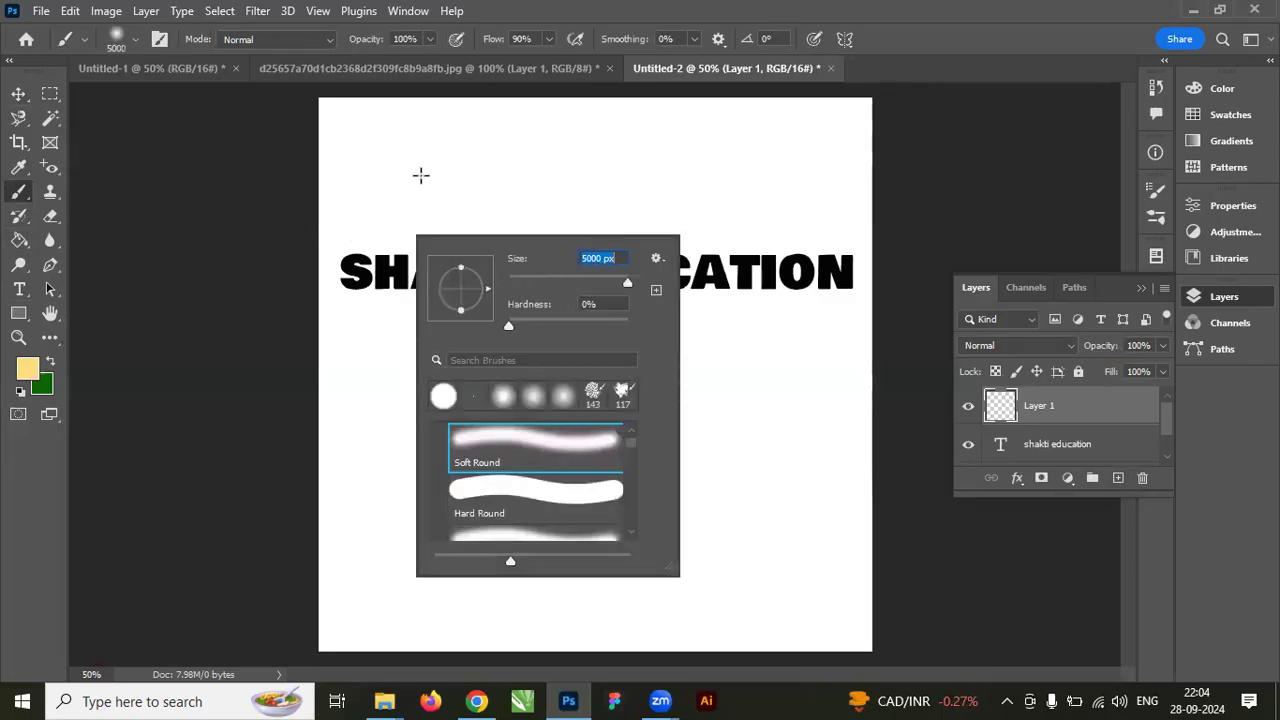
{"action": "key", "text": "Return"}
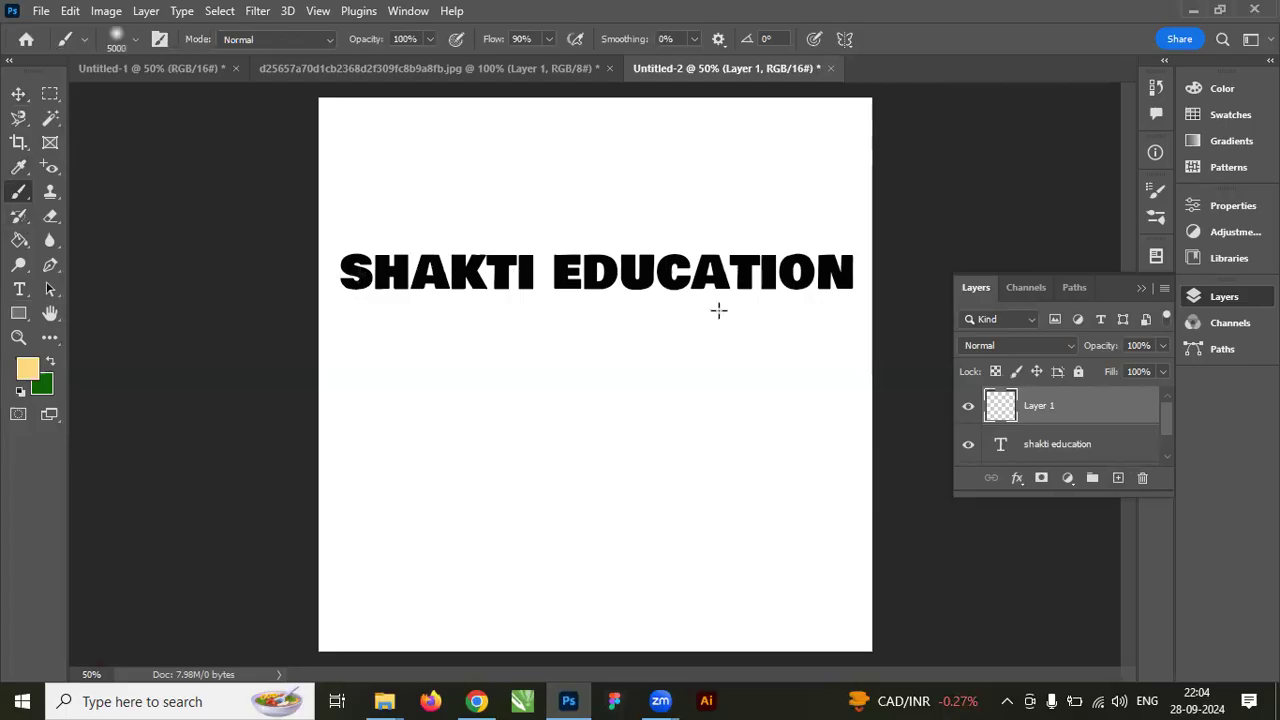
{"action": "left_click", "coordinate": [493, 293]}
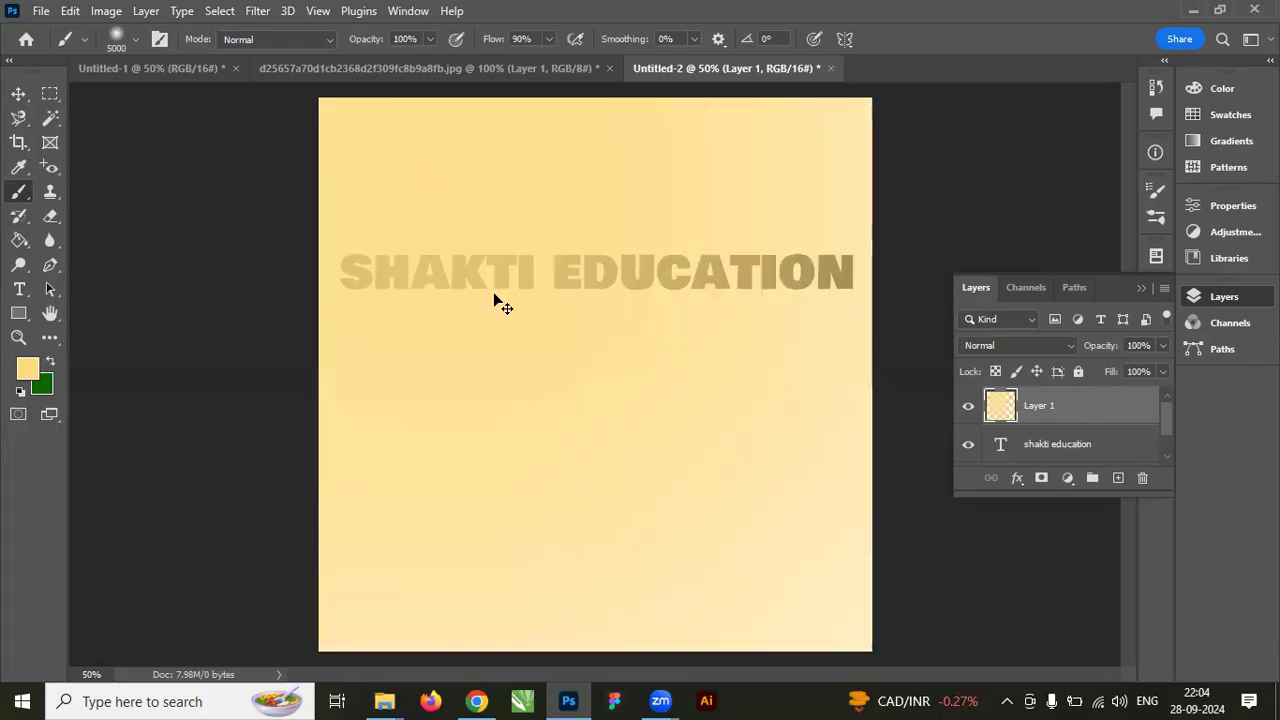
{"action": "key", "text": "ctrl+z"}
Set the soft brush size to 114 px and paint a light yellow band across the SHAKTI EDUCATION text.
{"action": "right_click", "coordinate": [493, 293]}
{"action": "left_click_drag", "start_coordinate": [649, 345], "coordinate": [615, 341]}
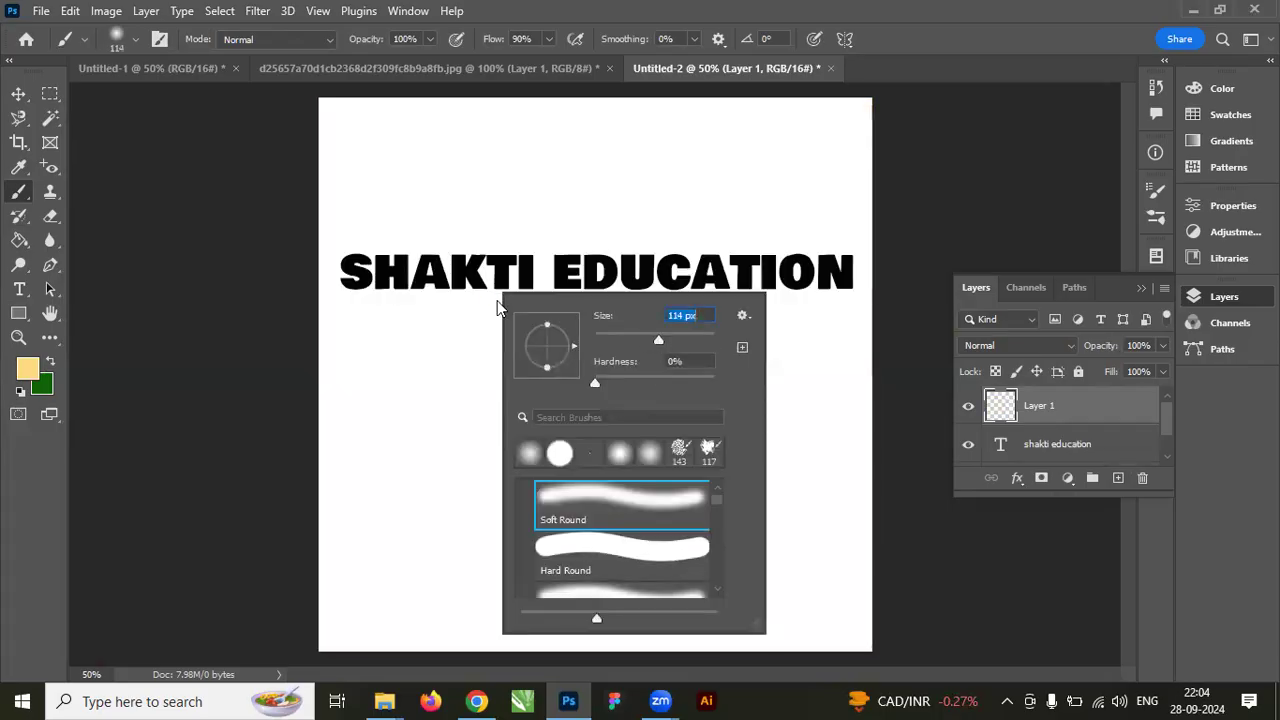
{"action": "mouse_move", "coordinate": [343, 274]}
{"action": "left_mouse_down"}
{"action": "mouse_move", "coordinate": [814, 277]}
{"action": "mouse_move", "coordinate": [786, 319]}
{"action": "left_mouse_up"}
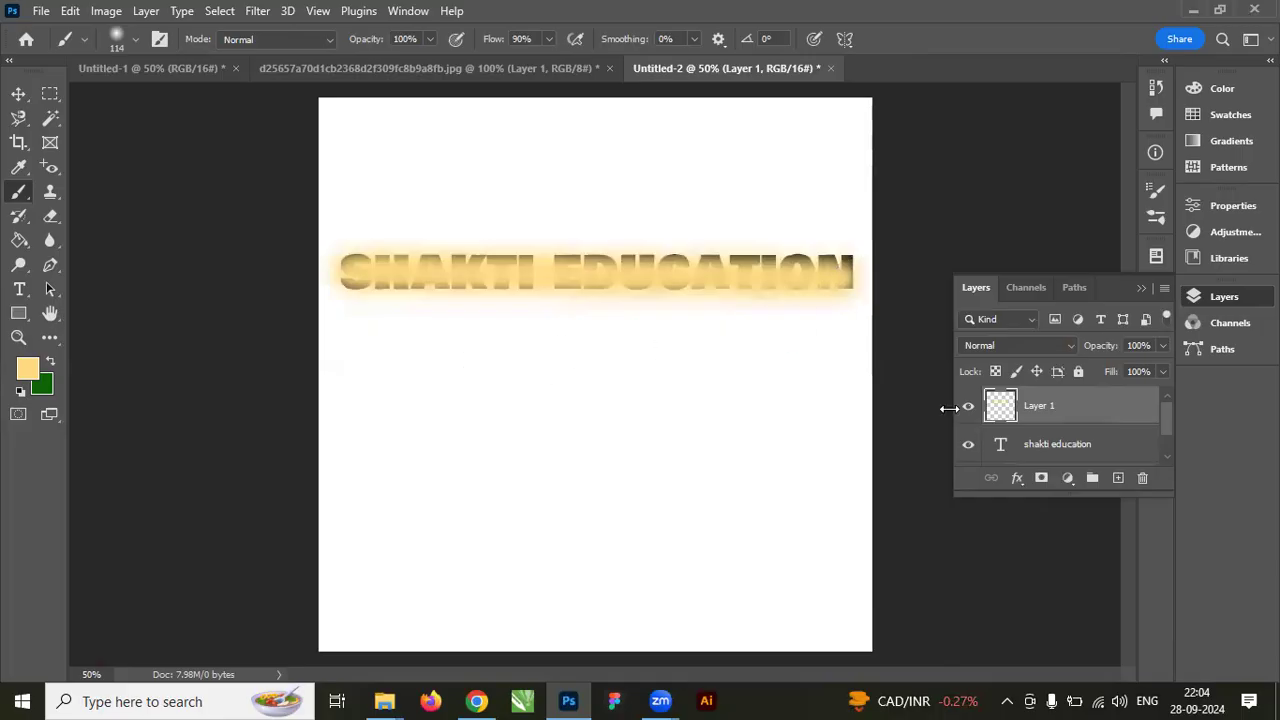
Move the text layer above the painted layer so the yellow band sits behind the lettering.
{"action": "left_click", "coordinate": [18, 95]}
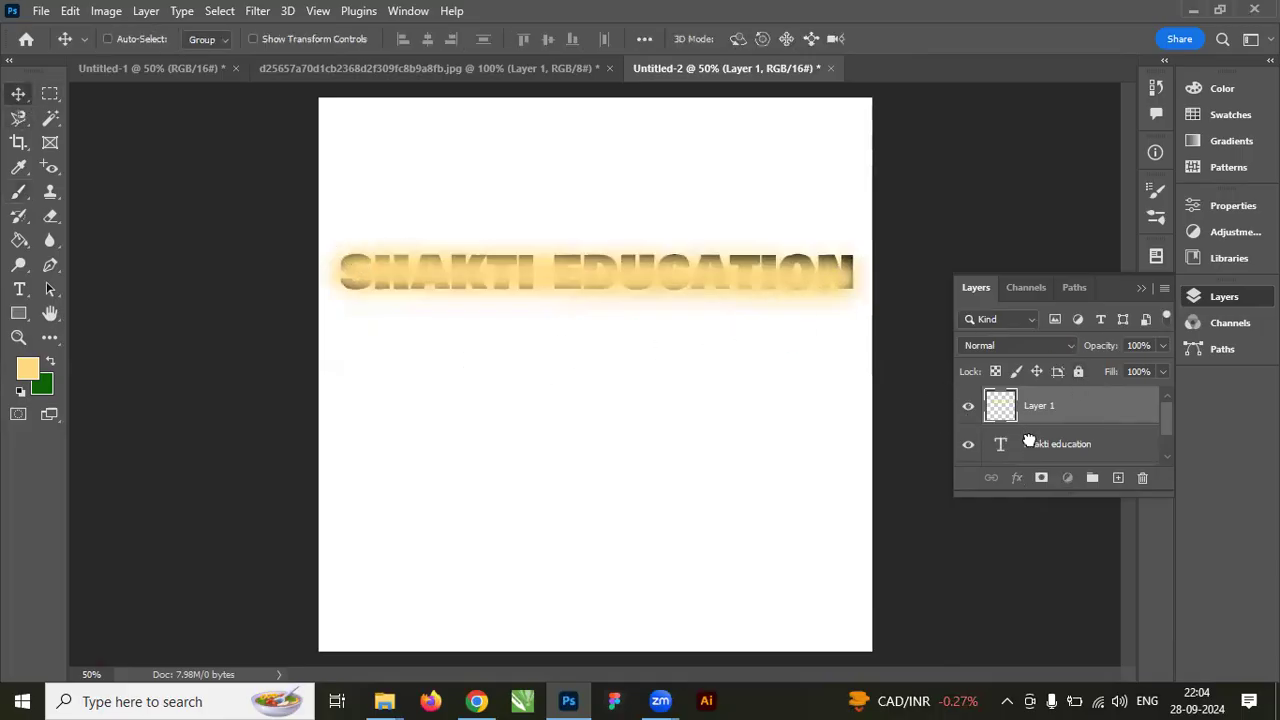
{"action": "left_click_drag", "start_coordinate": [1036, 440], "coordinate": [1034, 406]}
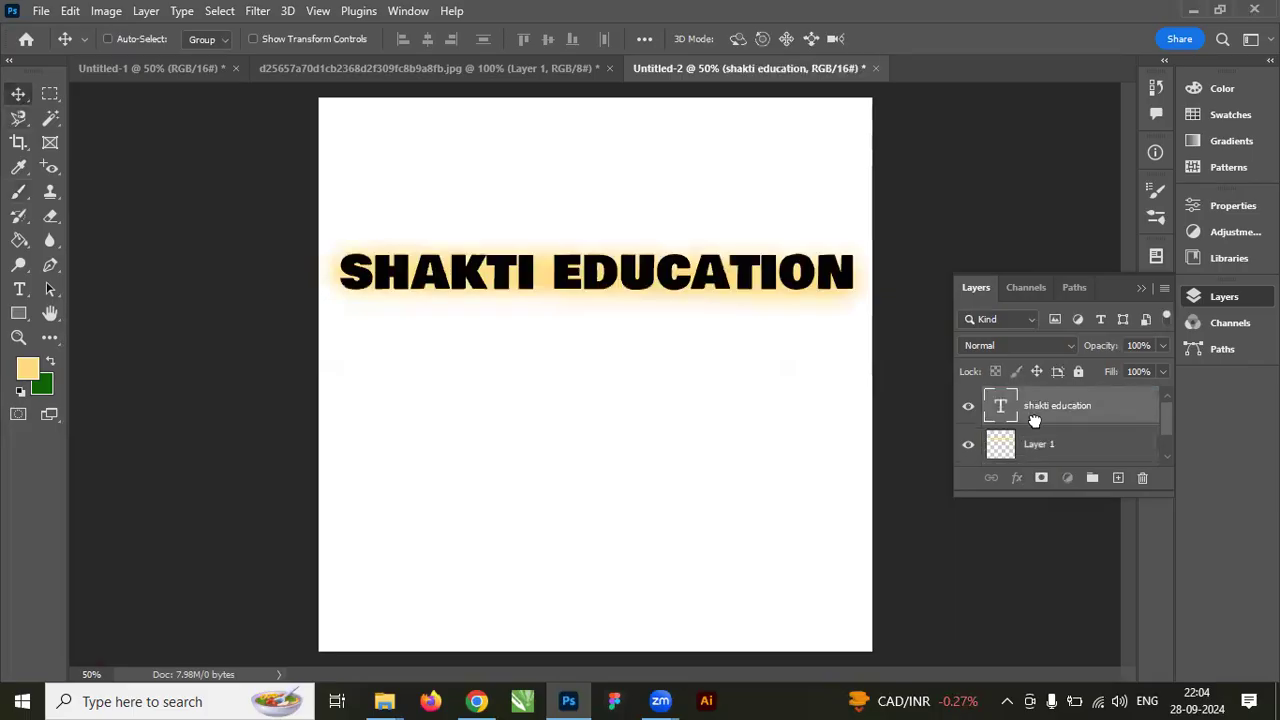
{"action": "key", "text": "ctrl+z"}
{"action": "left_click_drag", "start_coordinate": [1048, 453], "coordinate": [1046, 405]}
Enlarge the yellow glow layer to about 114% width and 146% height and reposition it behind the text.
{"action": "left_click", "coordinate": [1035, 460]}
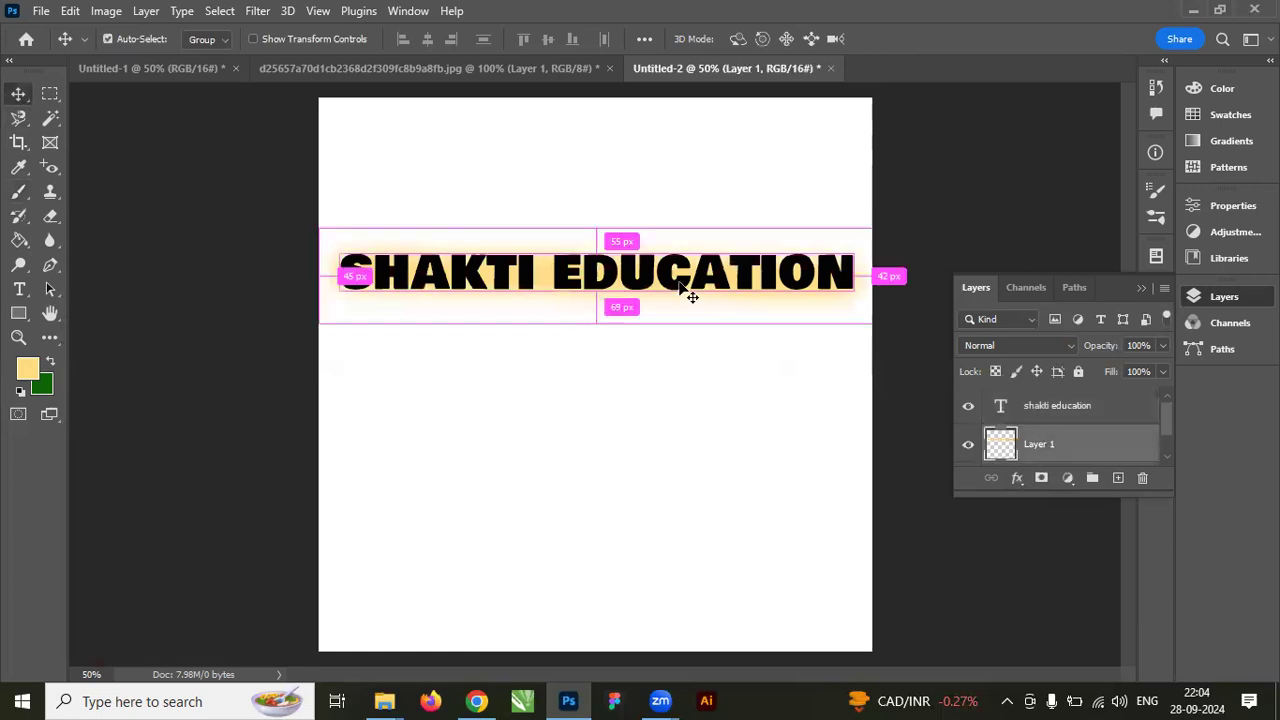
{"action": "key", "text": "ctrl+t"}
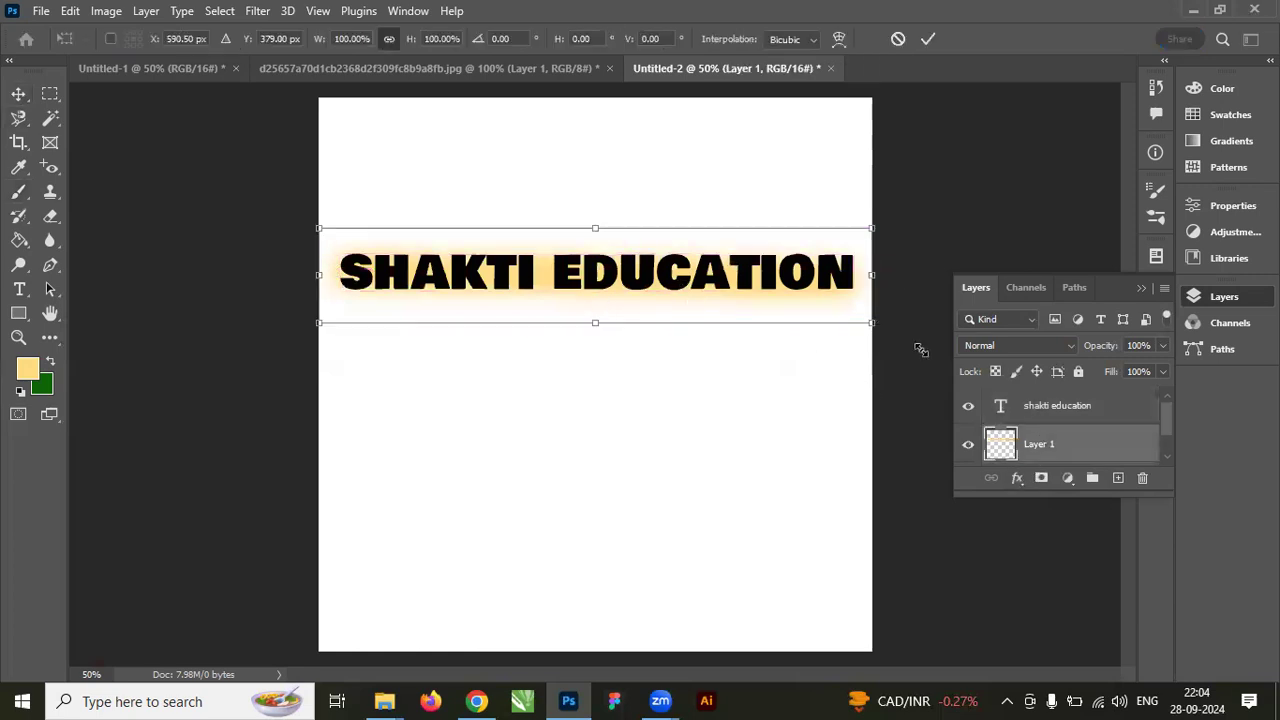
{"action": "left_click_drag", "start_coordinate": [872, 322], "coordinate": [951, 366]}
{"action": "left_click_drag", "start_coordinate": [798, 312], "coordinate": [783, 300]}
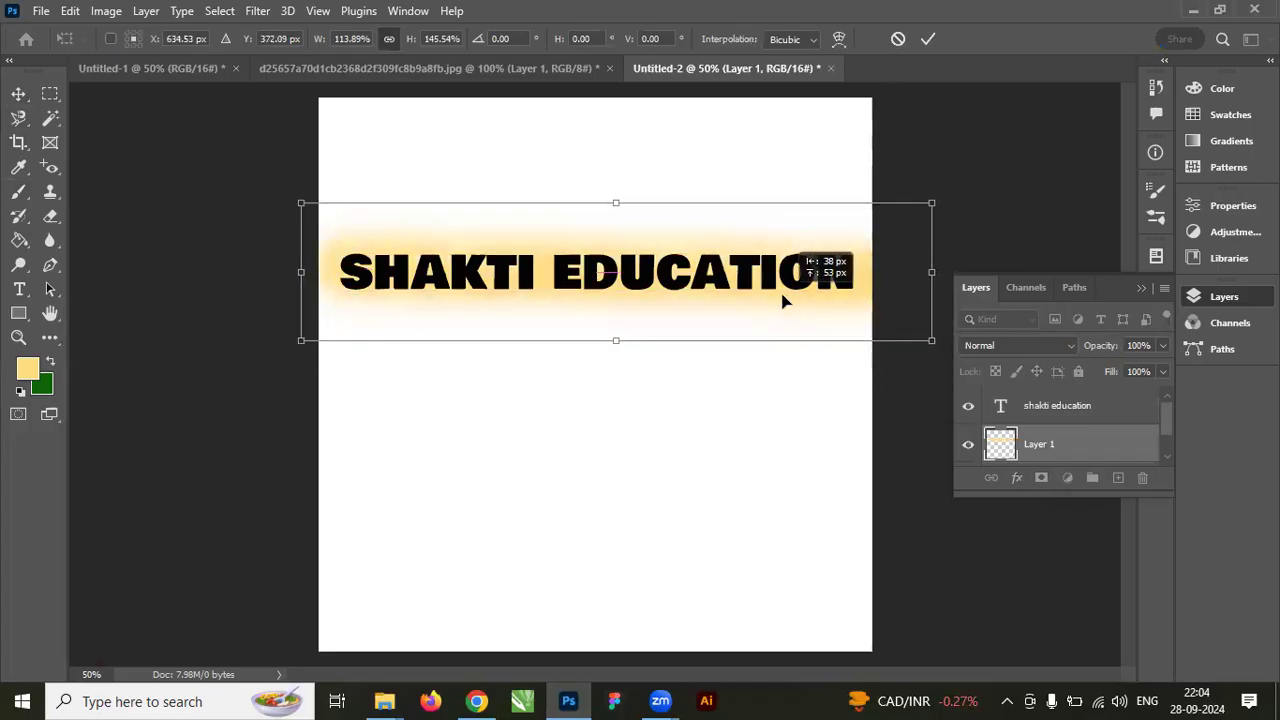
{"action": "left_click", "coordinate": [17, 95]}
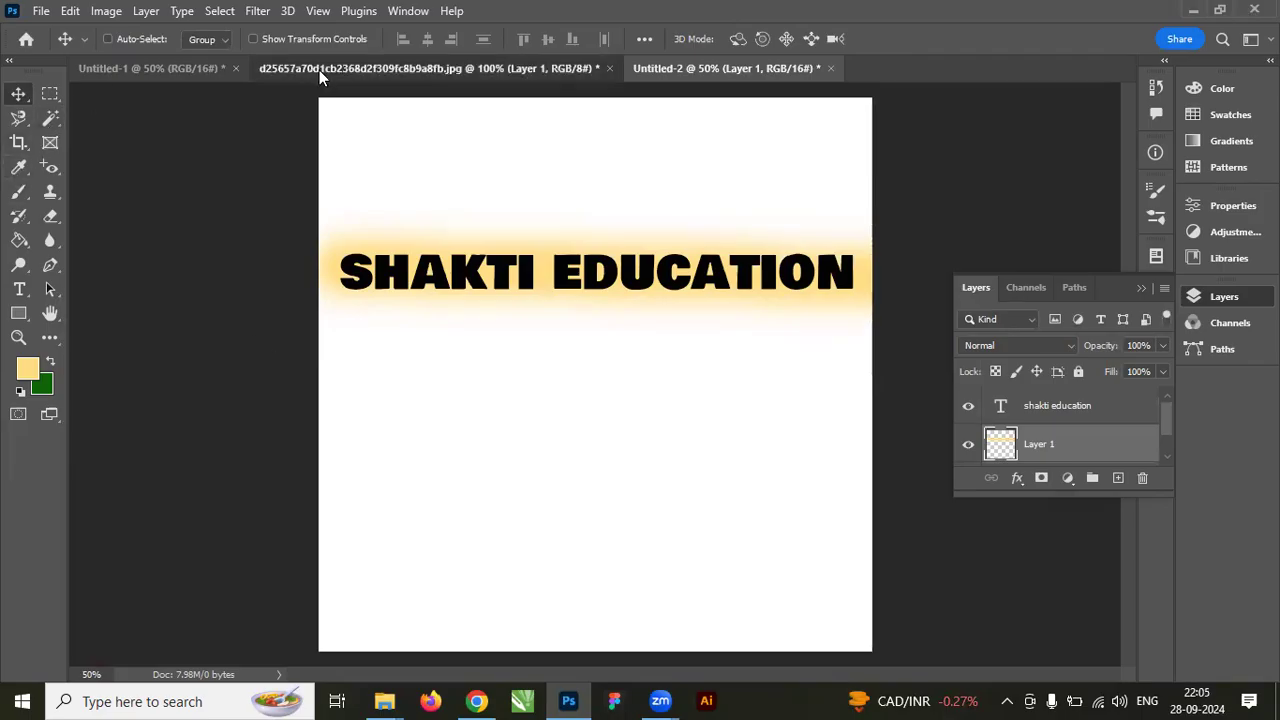
Switch to the portrait document and toggle the red Hue layer's visibility to compare before and after.
{"action": "left_click", "coordinate": [430, 68]}
{"action": "left_click", "coordinate": [967, 411]}
{"action": "left_click", "coordinate": [967, 411]}
{"action": "left_click", "coordinate": [966, 412]}
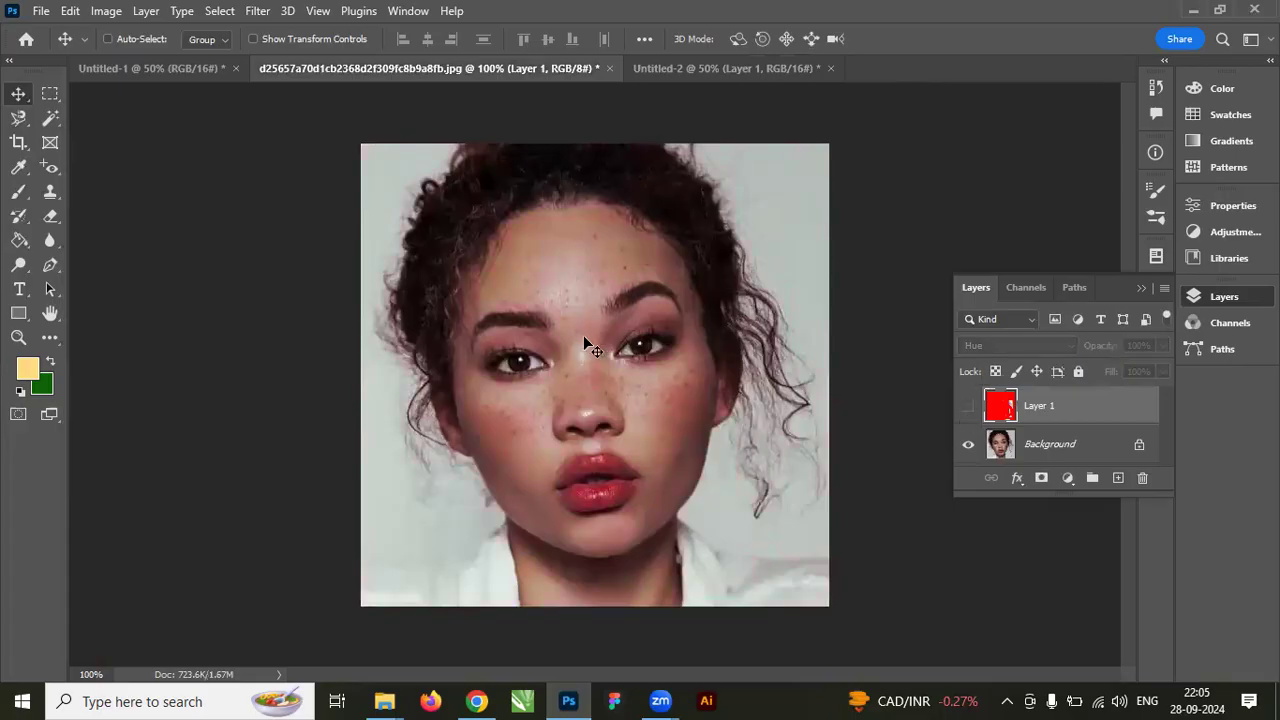
{"action": "left_click", "coordinate": [967, 408]}
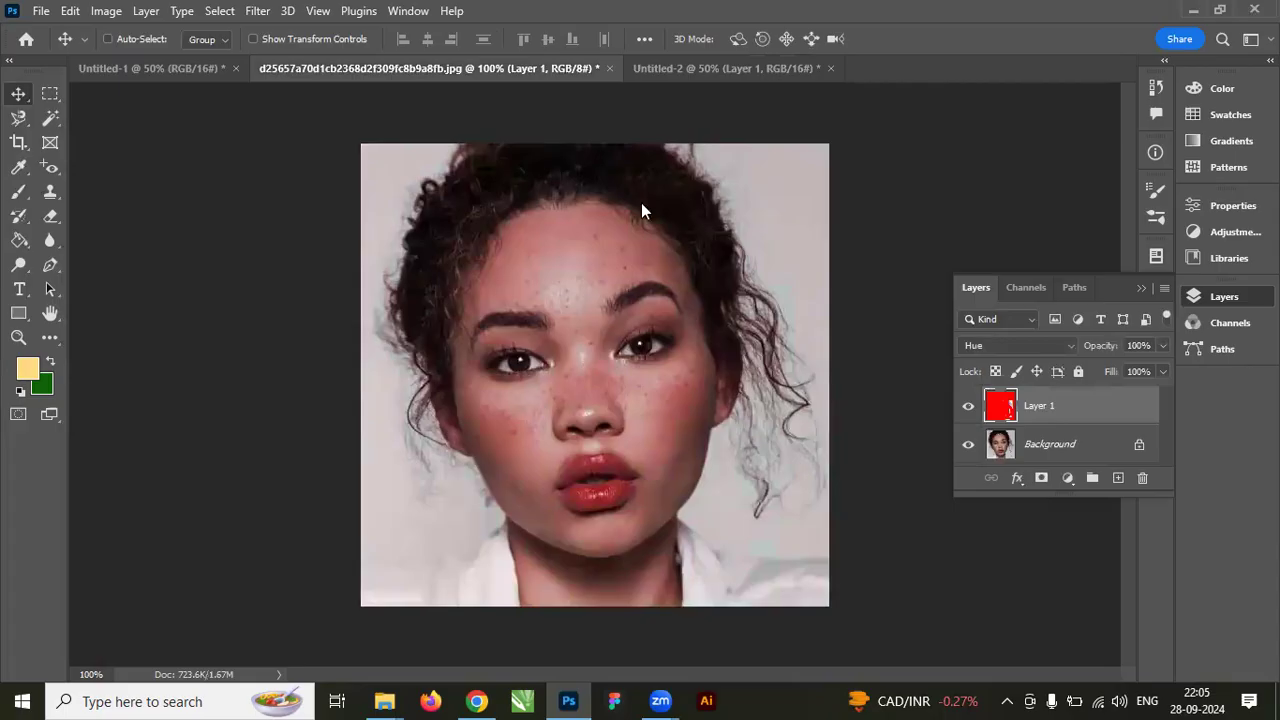
Paint light yellow over the face on Layer 1 with the Color Replacement Tool, enlarging the brush to 56 px.
{"action": "left_click", "coordinate": [20, 170]}
{"action": "left_click", "coordinate": [22, 203]}
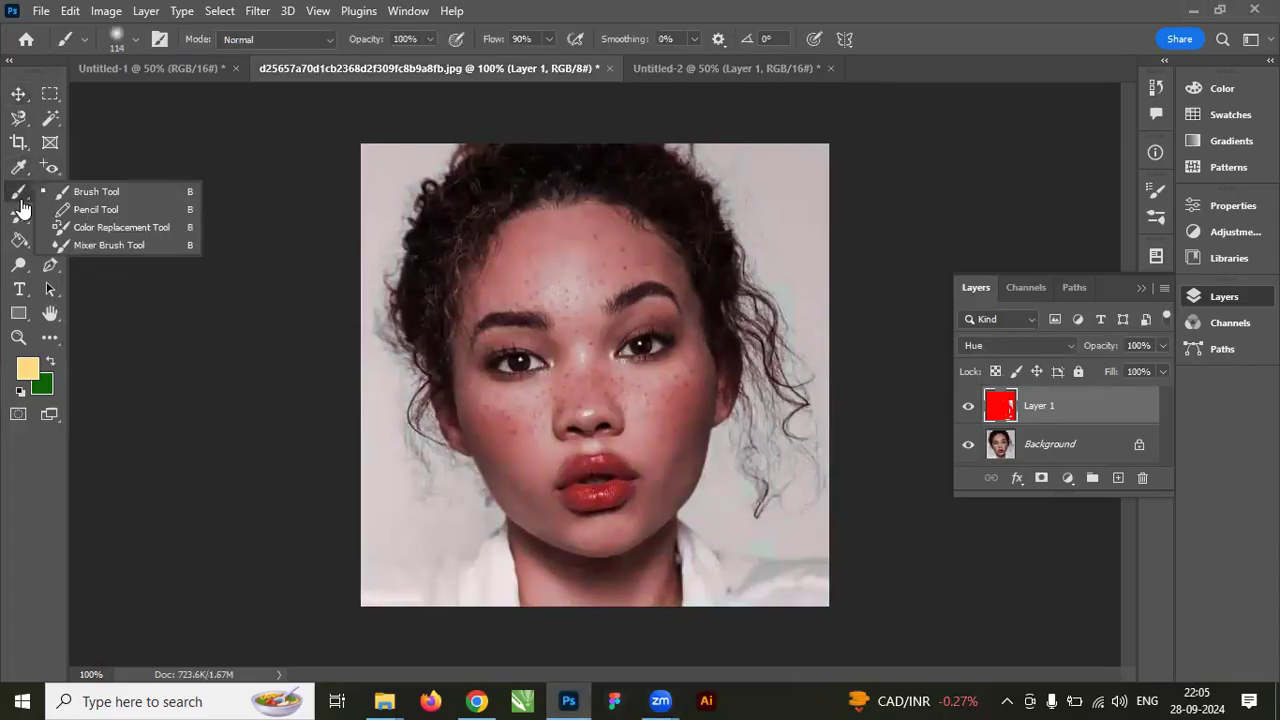
{"action": "left_click", "coordinate": [120, 227]}
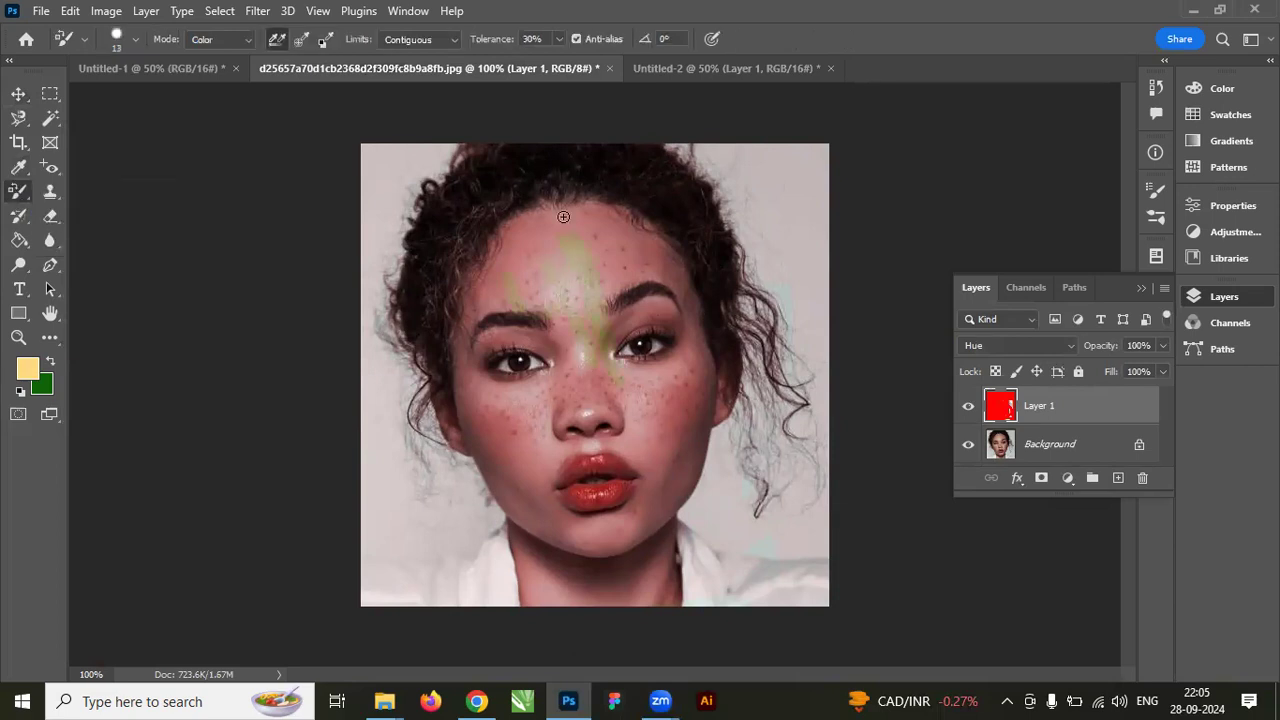
{"action": "right_click", "coordinate": [574, 268]}
{"action": "left_click_drag", "start_coordinate": [610, 310], "coordinate": [645, 310]}
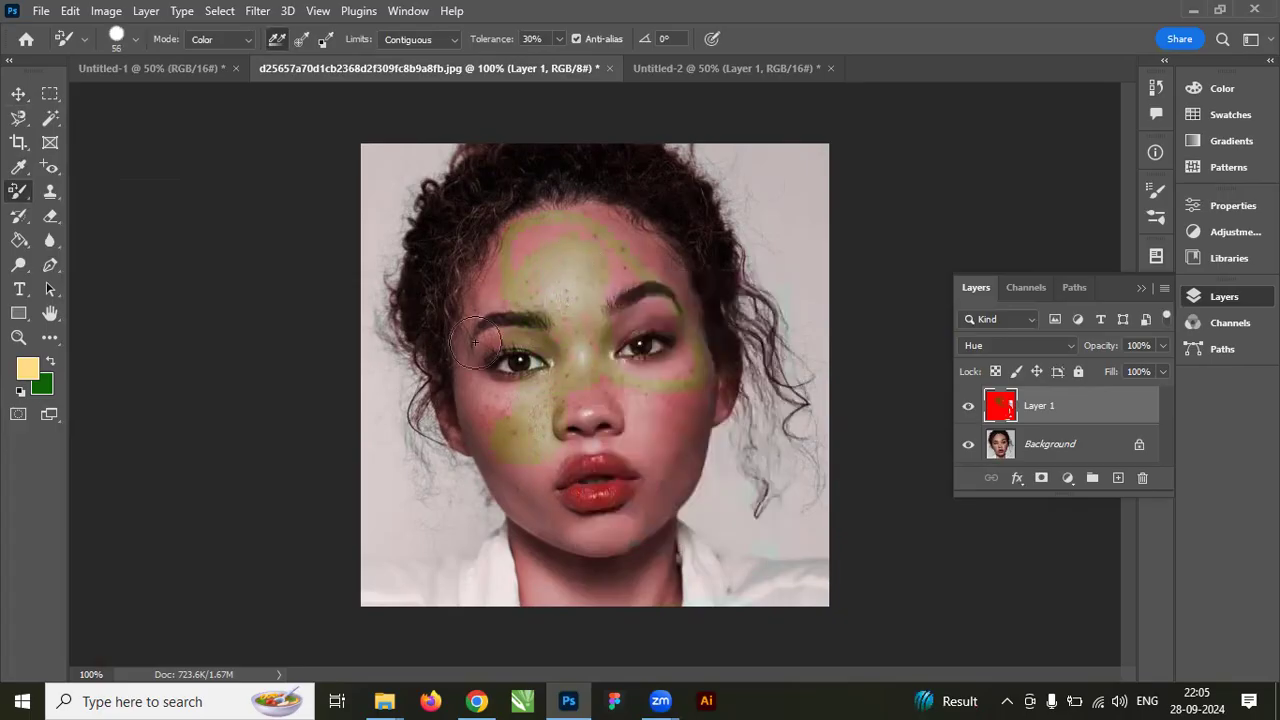
{"action": "mouse_move", "coordinate": [475, 298]}
{"action": "left_mouse_down"}
{"action": "mouse_move", "coordinate": [522, 301]}
{"action": "mouse_move", "coordinate": [610, 224]}
{"action": "mouse_move", "coordinate": [683, 309]}
{"action": "mouse_move", "coordinate": [603, 267]}
{"action": "mouse_move", "coordinate": [603, 356]}
{"action": "mouse_move", "coordinate": [615, 355]}
{"action": "mouse_move", "coordinate": [610, 269]}
{"action": "mouse_move", "coordinate": [642, 312]}
{"action": "left_mouse_up"}
Hide Layer 1 and recolor the face and neck on the Background layer with the light yellow.
{"action": "left_click", "coordinate": [1001, 443]}
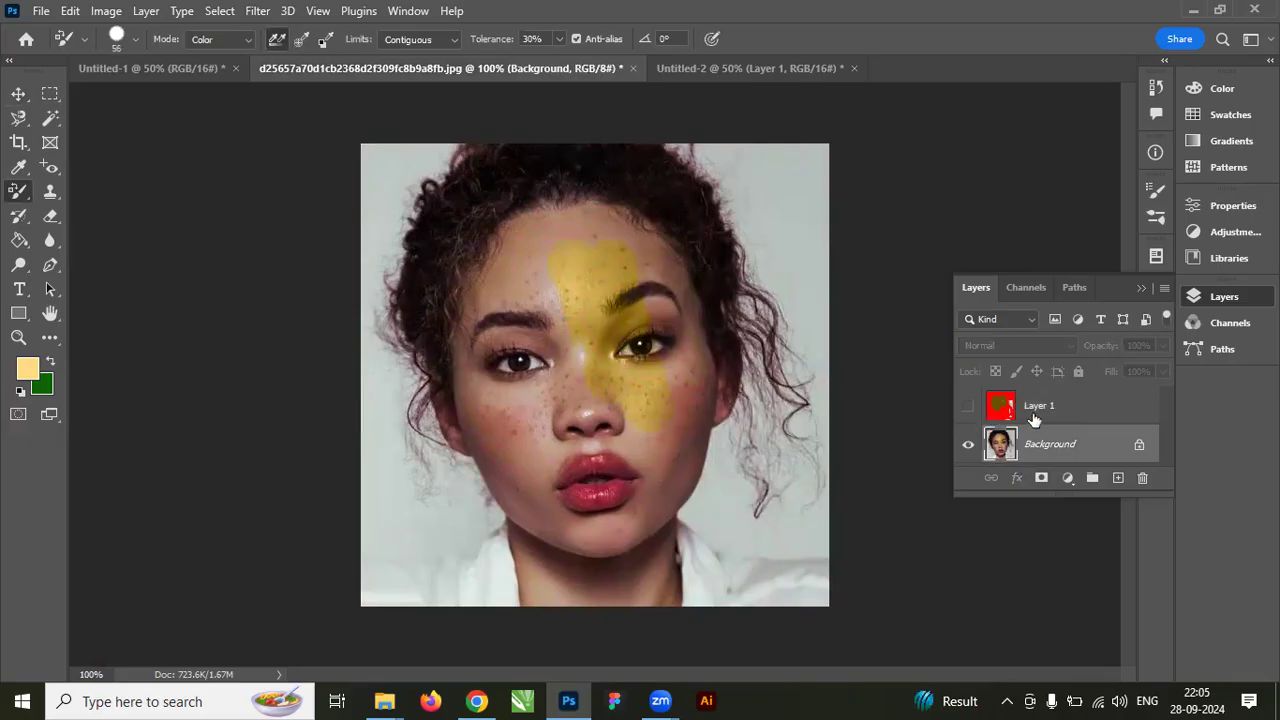
{"action": "mouse_move", "coordinate": [709, 349]}
{"action": "left_mouse_down"}
{"action": "mouse_move", "coordinate": [666, 440]}
{"action": "mouse_move", "coordinate": [574, 455]}
{"action": "mouse_move", "coordinate": [496, 337]}
{"action": "mouse_move", "coordinate": [604, 381]}
{"action": "mouse_move", "coordinate": [582, 397]}
{"action": "mouse_move", "coordinate": [651, 425]}
{"action": "mouse_move", "coordinate": [514, 318]}
{"action": "mouse_move", "coordinate": [587, 363]}
{"action": "mouse_move", "coordinate": [578, 393]}
{"action": "mouse_move", "coordinate": [537, 224]}
{"action": "mouse_move", "coordinate": [610, 353]}
{"action": "mouse_move", "coordinate": [658, 307]}
{"action": "mouse_move", "coordinate": [642, 197]}
{"action": "mouse_move", "coordinate": [629, 291]}
{"action": "mouse_move", "coordinate": [572, 192]}
{"action": "mouse_move", "coordinate": [724, 423]}
{"action": "mouse_move", "coordinate": [683, 412]}
{"action": "mouse_move", "coordinate": [683, 320]}
{"action": "mouse_move", "coordinate": [616, 496]}
{"action": "mouse_move", "coordinate": [466, 314]}
{"action": "mouse_move", "coordinate": [470, 245]}
{"action": "mouse_move", "coordinate": [498, 470]}
{"action": "mouse_move", "coordinate": [442, 350]}
{"action": "mouse_move", "coordinate": [578, 537]}
{"action": "mouse_move", "coordinate": [691, 483]}
{"action": "mouse_move", "coordinate": [609, 526]}
{"action": "mouse_move", "coordinate": [455, 344]}
{"action": "mouse_move", "coordinate": [526, 577]}
{"action": "mouse_move", "coordinate": [687, 586]}
{"action": "mouse_move", "coordinate": [689, 562]}
{"action": "mouse_move", "coordinate": [612, 537]}
{"action": "mouse_move", "coordinate": [598, 581]}
{"action": "left_mouse_up"}
Set the foreground color to pink #fd215a and paint over the face with the Color Replacement Tool.
{"action": "left_click", "coordinate": [27, 369]}
{"action": "left_click", "coordinate": [604, 170]}
{"action": "left_click", "coordinate": [643, 176]}
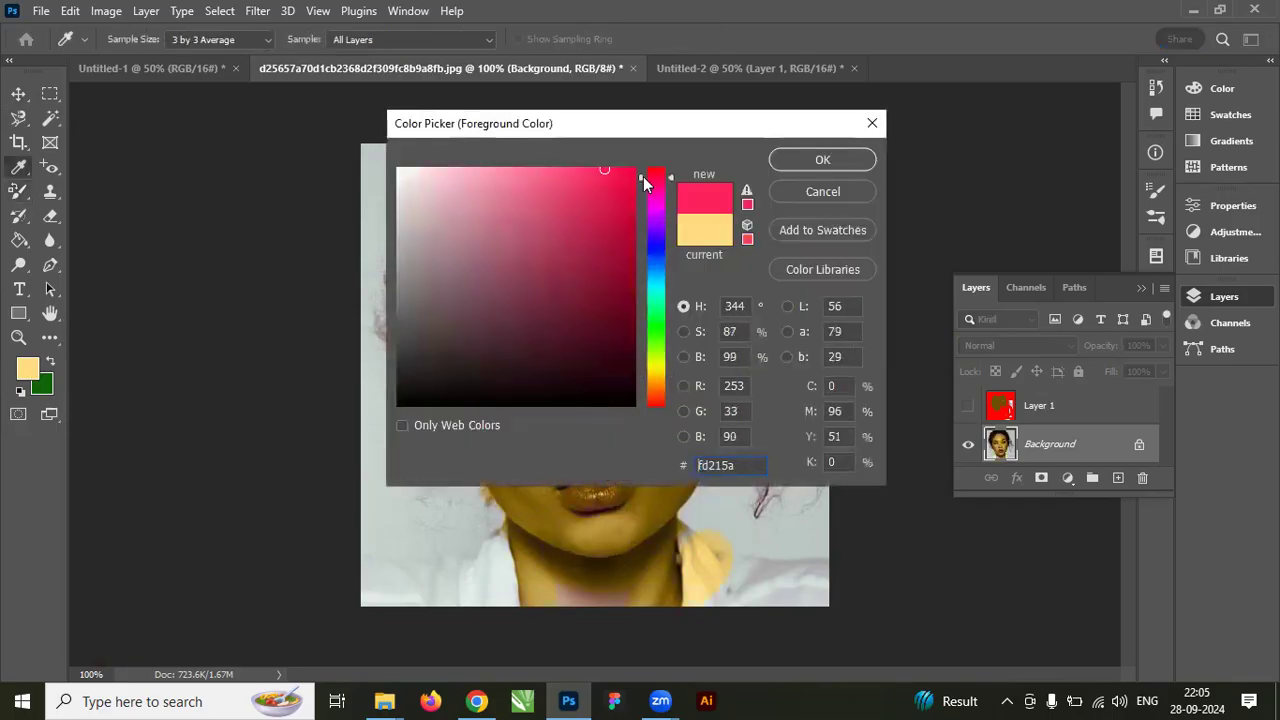
{"action": "left_click", "coordinate": [820, 160]}
{"action": "mouse_move", "coordinate": [531, 320]}
{"action": "left_mouse_down"}
{"action": "mouse_move", "coordinate": [601, 488]}
{"action": "mouse_move", "coordinate": [580, 260]}
{"action": "mouse_move", "coordinate": [594, 435]}
{"action": "mouse_move", "coordinate": [663, 297]}
{"action": "mouse_move", "coordinate": [678, 472]}
{"action": "mouse_move", "coordinate": [657, 376]}
{"action": "mouse_move", "coordinate": [610, 372]}
{"action": "mouse_move", "coordinate": [596, 481]}
{"action": "mouse_move", "coordinate": [470, 376]}
{"action": "mouse_move", "coordinate": [447, 334]}
{"action": "mouse_move", "coordinate": [582, 534]}
{"action": "mouse_move", "coordinate": [488, 340]}
{"action": "mouse_move", "coordinate": [573, 200]}
{"action": "mouse_move", "coordinate": [657, 282]}
{"action": "left_mouse_up"}
{"action": "left_click", "coordinate": [981, 318]}
{"action": "left_click", "coordinate": [983, 322]}
{"action": "left_click", "coordinate": [1050, 426]}
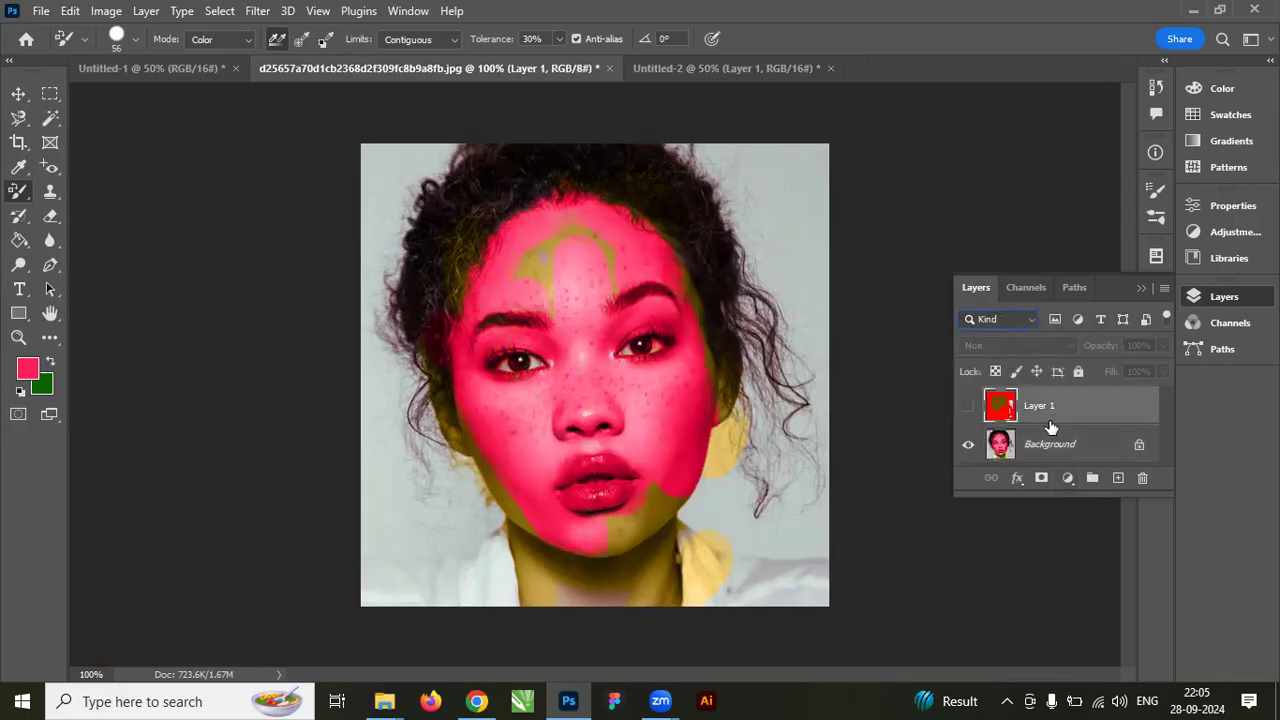
{"action": "left_click", "coordinate": [1068, 452]}
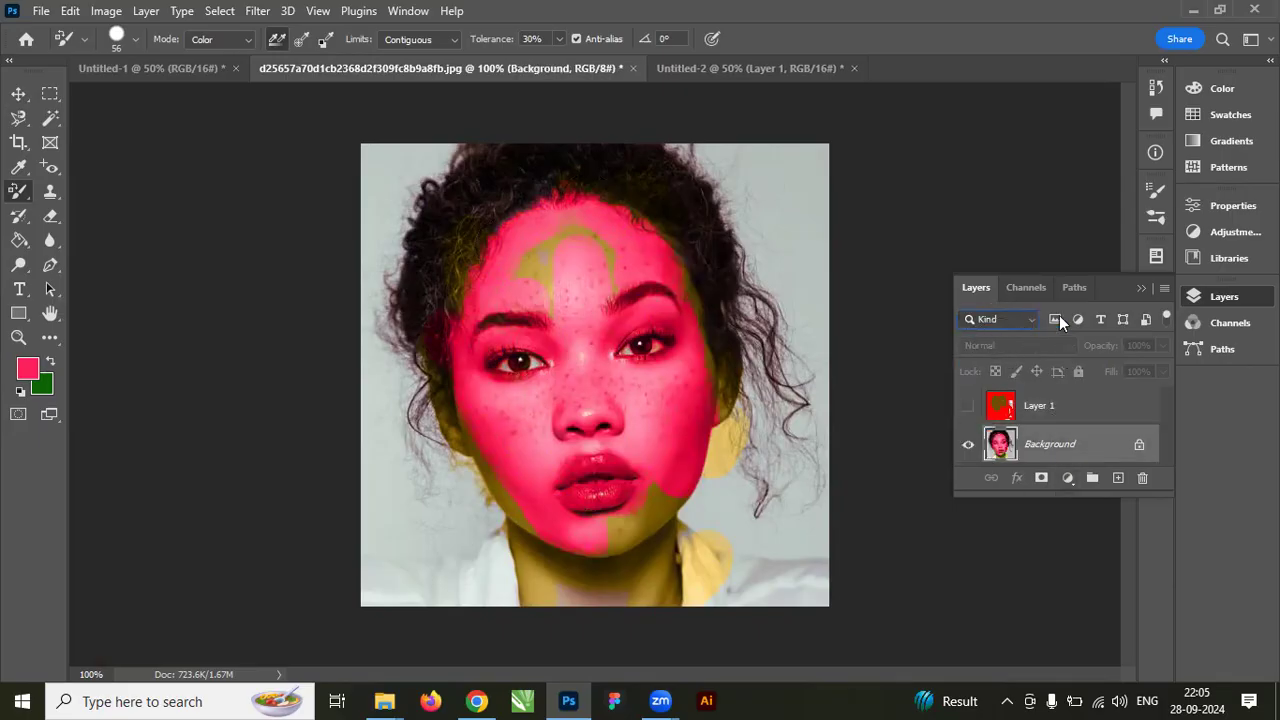
Set the Color Replacement mode to Hue and paint over the leftover yellow patch on the forehead.
{"action": "left_click", "coordinate": [408, 39]}
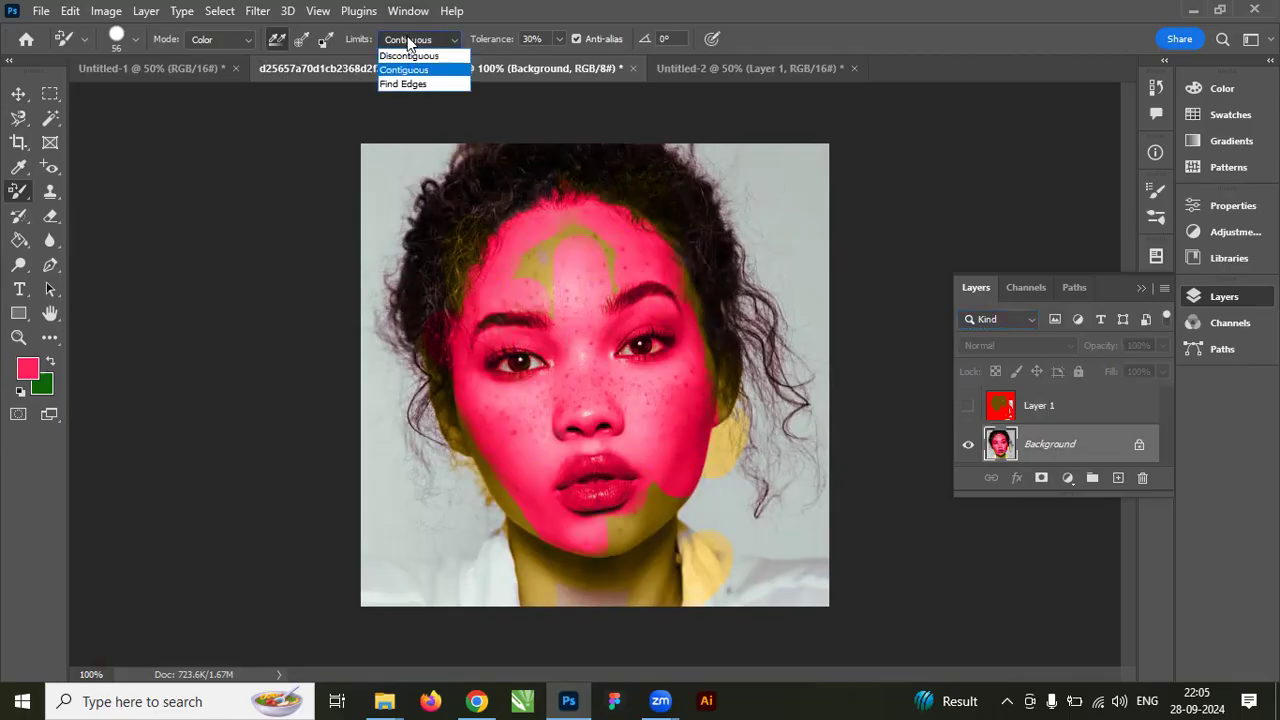
{"action": "left_click", "coordinate": [186, 34]}
{"action": "left_click", "coordinate": [219, 34]}
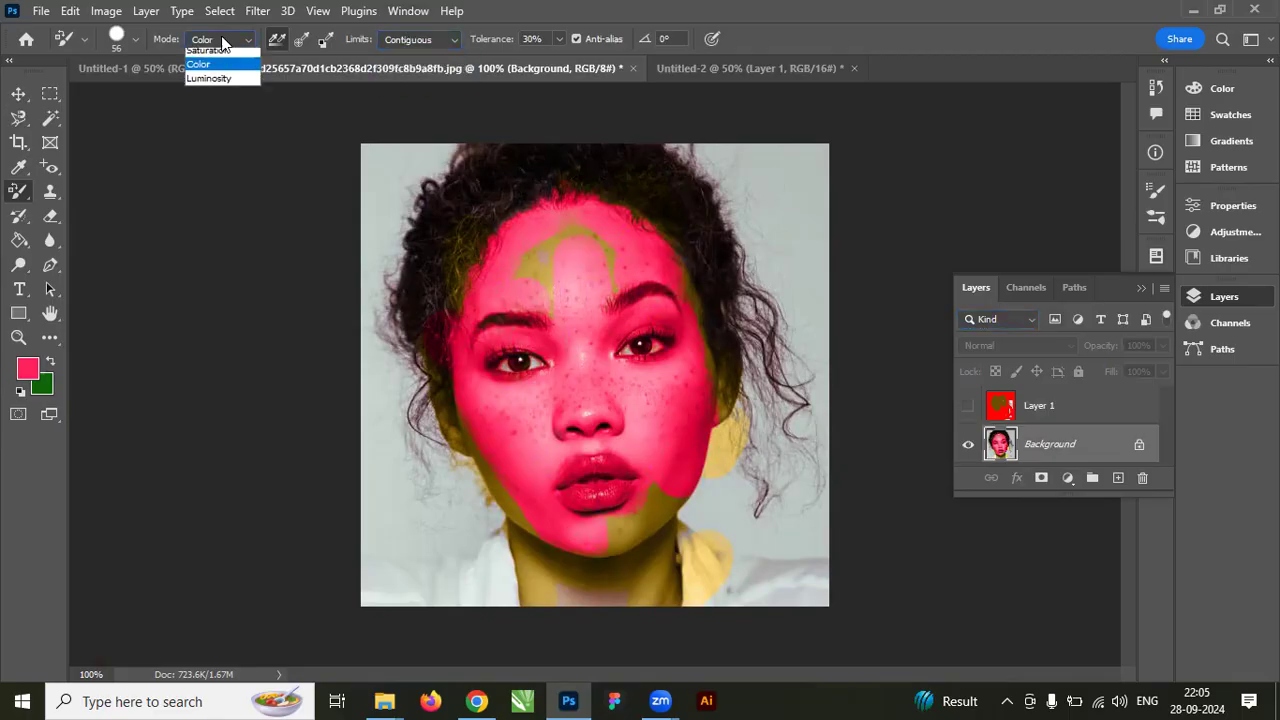
{"action": "left_click", "coordinate": [221, 35]}
{"action": "left_click", "coordinate": [221, 35]}
{"action": "left_click", "coordinate": [227, 77]}
{"action": "left_click", "coordinate": [221, 39]}
{"action": "left_click", "coordinate": [217, 72]}
{"action": "left_click", "coordinate": [221, 39]}
{"action": "left_click", "coordinate": [197, 56]}
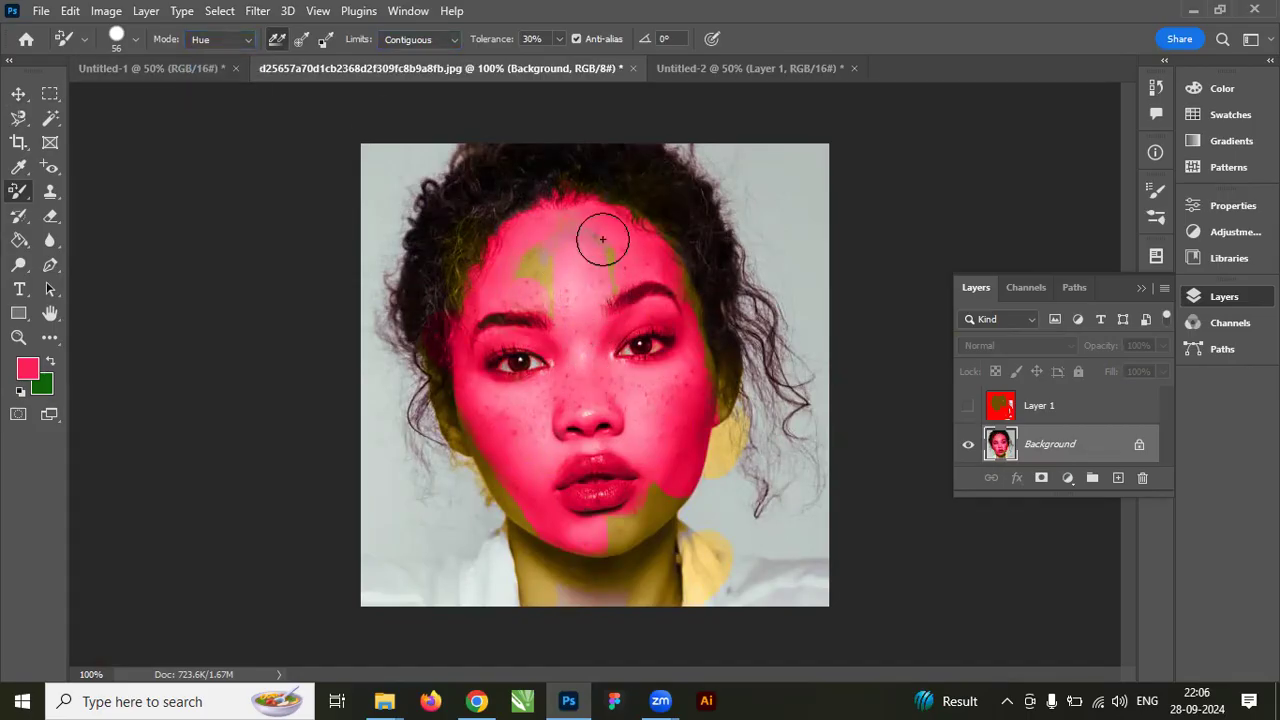
Set the Color Replacement mode back to Color and paint pink over the remaining yellow on the forehead.
{"action": "left_click", "coordinate": [224, 39]}
{"action": "left_click", "coordinate": [204, 81]}
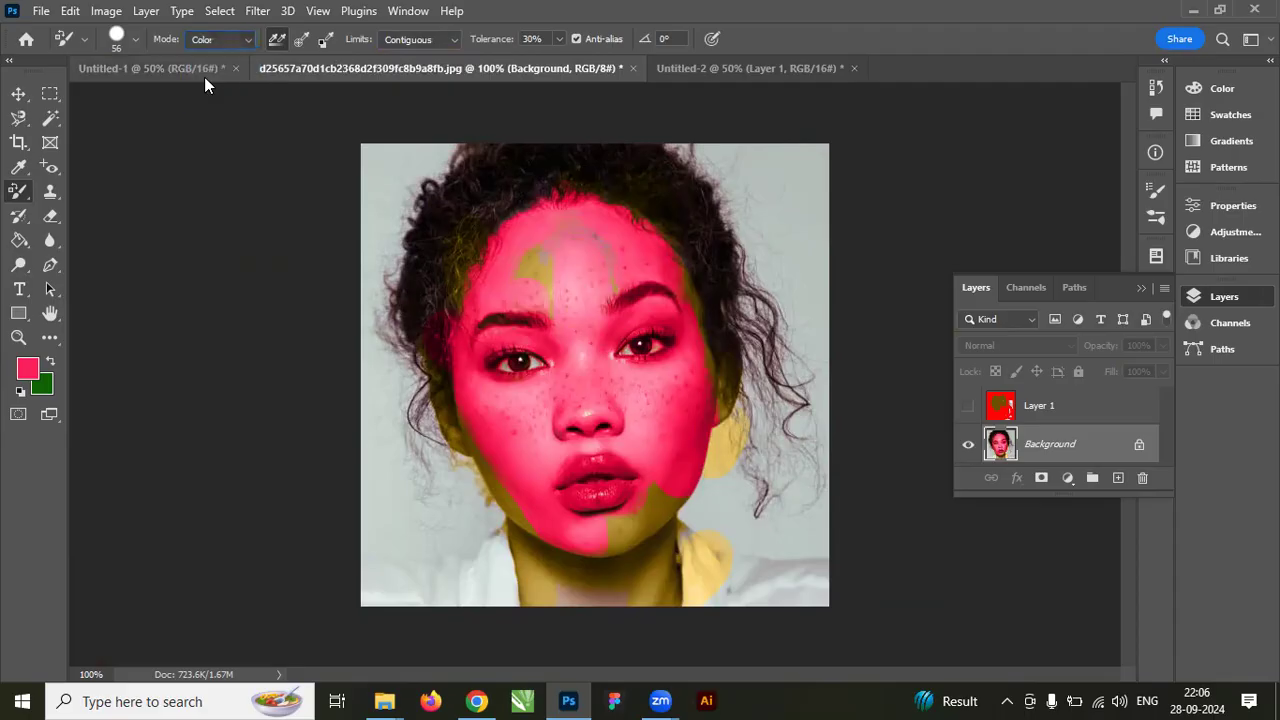
{"action": "mouse_move", "coordinate": [512, 254]}
{"action": "left_mouse_down"}
{"action": "mouse_move", "coordinate": [537, 251]}
{"action": "mouse_move", "coordinate": [560, 309]}
{"action": "mouse_move", "coordinate": [603, 229]}
{"action": "mouse_move", "coordinate": [625, 245]}
{"action": "mouse_move", "coordinate": [643, 358]}
{"action": "left_mouse_up"}
Set the foreground color to yellow-green #d1fd21 and recolor the right half of the face and the forehead.
{"action": "left_click", "coordinate": [27, 369]}
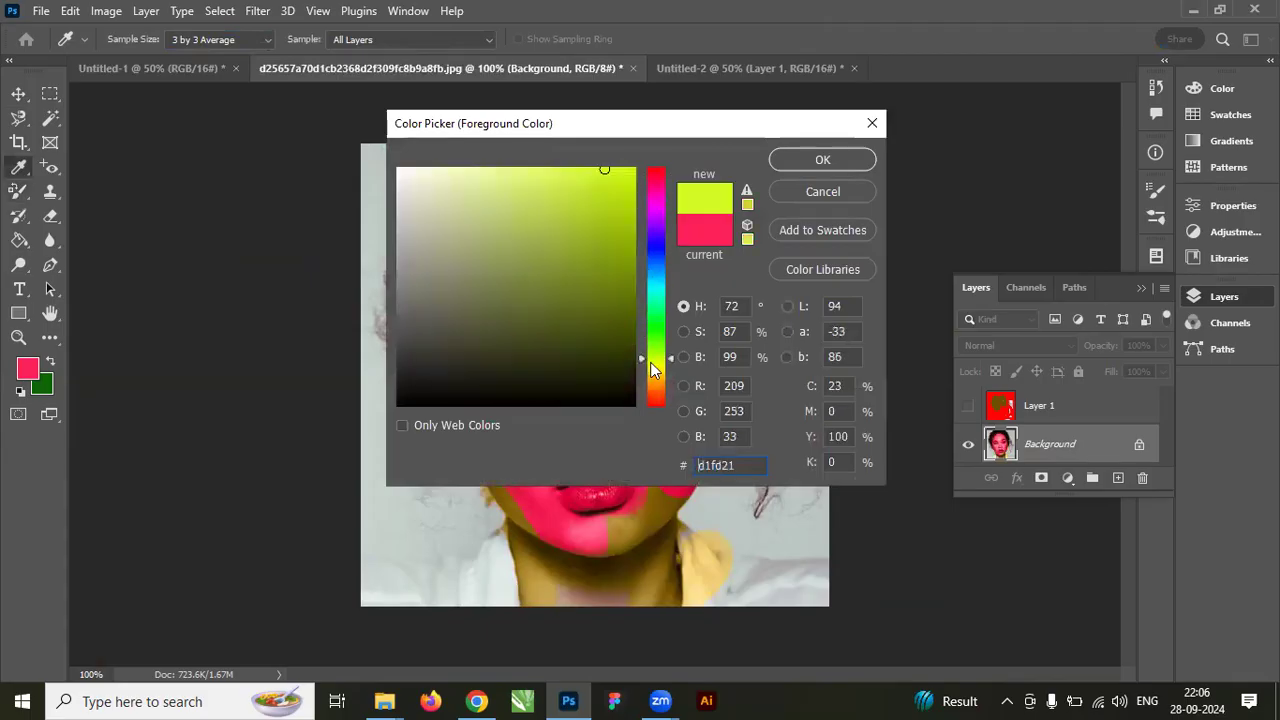
{"action": "left_click", "coordinate": [793, 160]}
{"action": "left_click_drag", "start_coordinate": [722, 468], "coordinate": [700, 330]}
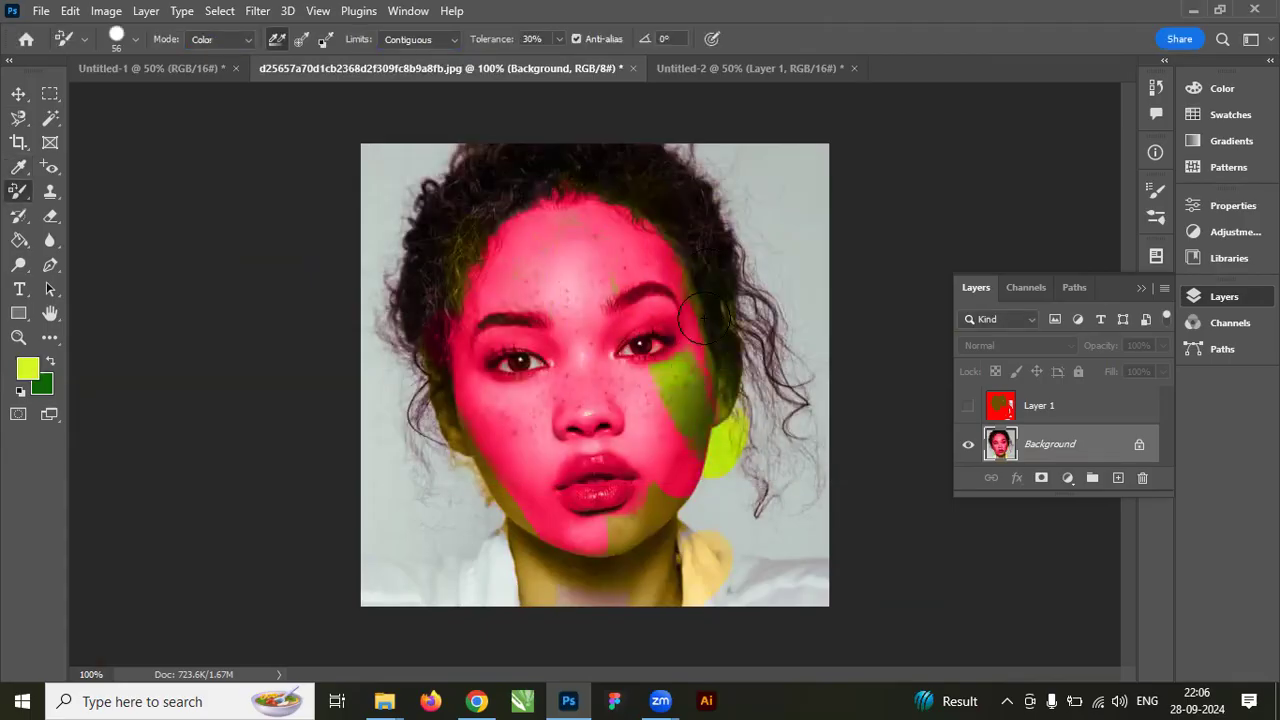
{"action": "mouse_move", "coordinate": [633, 362]}
{"action": "left_mouse_down"}
{"action": "mouse_move", "coordinate": [665, 491]}
{"action": "mouse_move", "coordinate": [640, 359]}
{"action": "mouse_move", "coordinate": [543, 265]}
{"action": "mouse_move", "coordinate": [603, 366]}
{"action": "mouse_move", "coordinate": [644, 262]}
{"action": "mouse_move", "coordinate": [675, 320]}
{"action": "mouse_move", "coordinate": [695, 457]}
{"action": "mouse_move", "coordinate": [693, 316]}
{"action": "mouse_move", "coordinate": [699, 468]}
{"action": "mouse_move", "coordinate": [697, 305]}
{"action": "mouse_move", "coordinate": [705, 413]}
{"action": "left_mouse_up"}
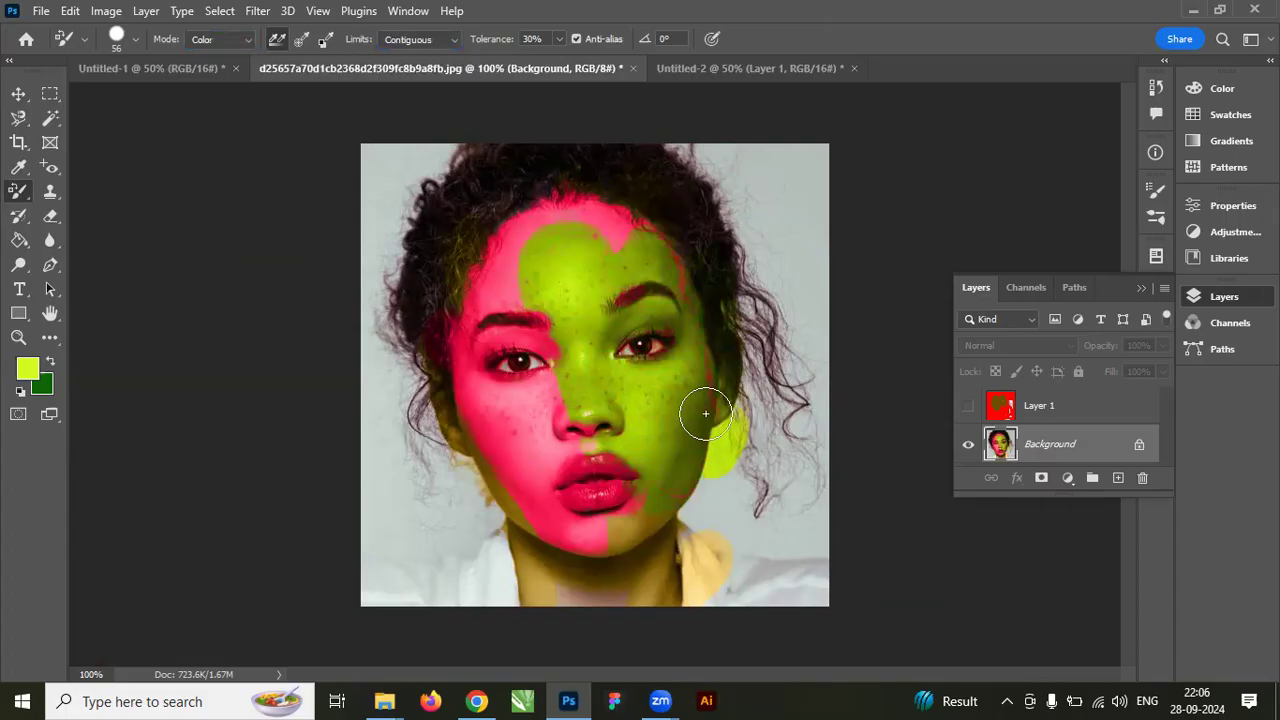
Set the foreground color to dark green #0f583c and recolor the right cheek, upper forehead, right-hand hair and nearby backdrop.
{"action": "left_click", "coordinate": [28, 371]}
{"action": "left_click_drag", "start_coordinate": [655, 358], "coordinate": [655, 302]}
{"action": "left_click", "coordinate": [595, 324]}
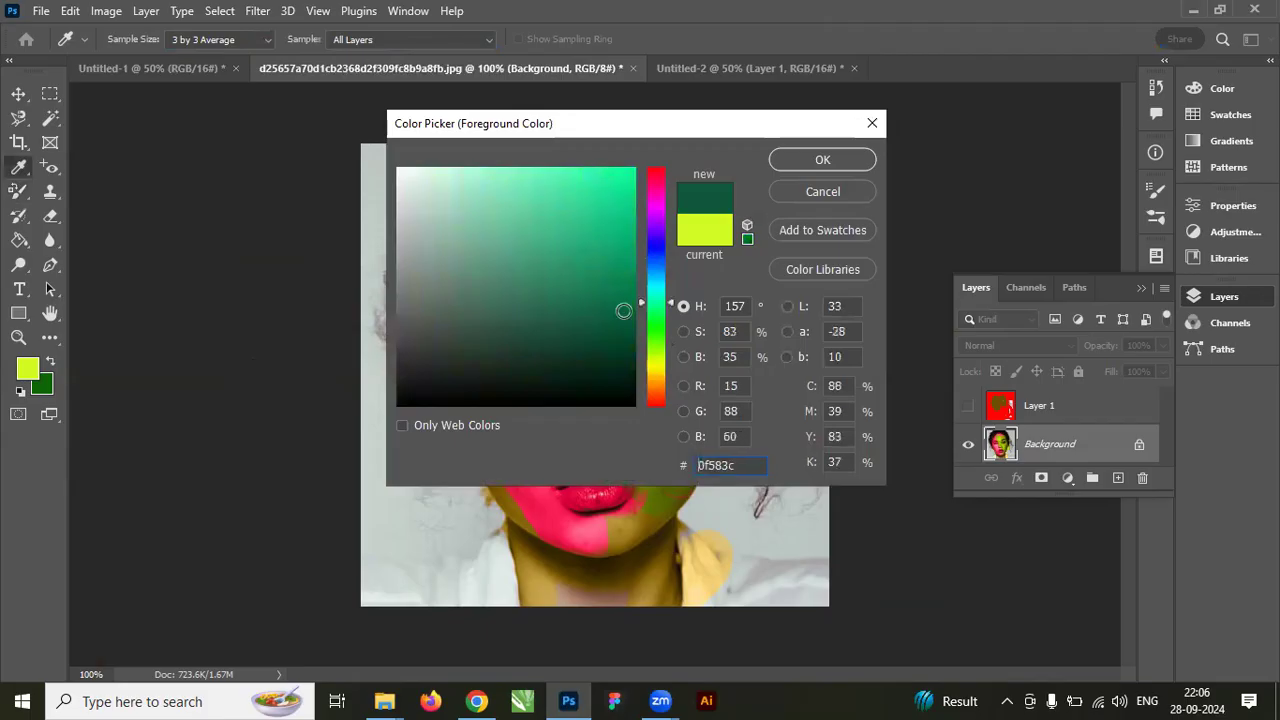
{"action": "left_click", "coordinate": [812, 161]}
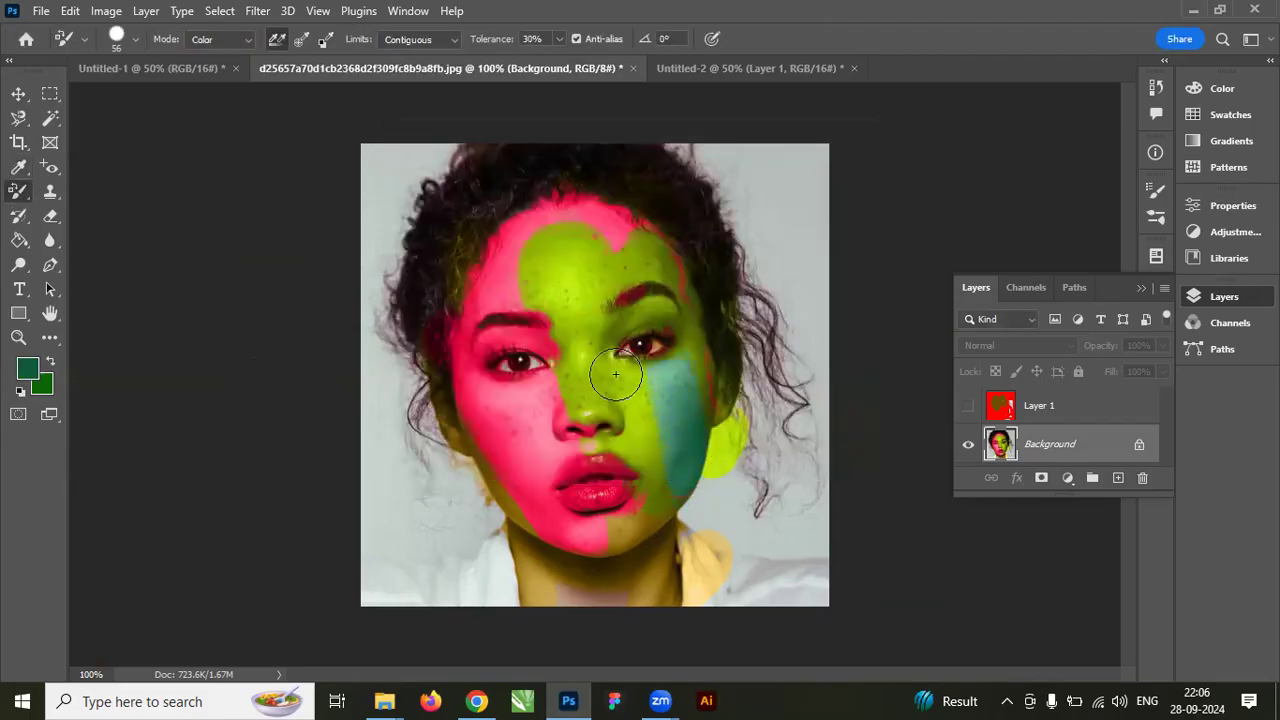
{"action": "mouse_move", "coordinate": [657, 481]}
{"action": "left_mouse_down"}
{"action": "mouse_move", "coordinate": [610, 538]}
{"action": "mouse_move", "coordinate": [640, 574]}
{"action": "mouse_move", "coordinate": [606, 535]}
{"action": "mouse_move", "coordinate": [674, 528]}
{"action": "mouse_move", "coordinate": [700, 620]}
{"action": "mouse_move", "coordinate": [685, 528]}
{"action": "mouse_move", "coordinate": [719, 573]}
{"action": "mouse_move", "coordinate": [783, 597]}
{"action": "mouse_move", "coordinate": [803, 625]}
{"action": "mouse_move", "coordinate": [747, 539]}
{"action": "mouse_move", "coordinate": [712, 549]}
{"action": "mouse_move", "coordinate": [712, 603]}
{"action": "mouse_move", "coordinate": [749, 593]}
{"action": "mouse_move", "coordinate": [831, 625]}
{"action": "mouse_move", "coordinate": [809, 580]}
{"action": "mouse_move", "coordinate": [749, 522]}
{"action": "mouse_move", "coordinate": [764, 588]}
{"action": "mouse_move", "coordinate": [708, 498]}
{"action": "mouse_move", "coordinate": [734, 487]}
{"action": "mouse_move", "coordinate": [704, 479]}
{"action": "mouse_move", "coordinate": [713, 591]}
{"action": "mouse_move", "coordinate": [703, 539]}
{"action": "mouse_move", "coordinate": [717, 483]}
{"action": "mouse_move", "coordinate": [770, 547]}
{"action": "mouse_move", "coordinate": [779, 594]}
{"action": "mouse_move", "coordinate": [811, 586]}
{"action": "mouse_move", "coordinate": [790, 451]}
{"action": "mouse_move", "coordinate": [799, 526]}
{"action": "mouse_move", "coordinate": [820, 556]}
{"action": "mouse_move", "coordinate": [801, 447]}
{"action": "mouse_move", "coordinate": [752, 487]}
{"action": "left_mouse_up"}
{"action": "mouse_move", "coordinate": [634, 214]}
{"action": "left_mouse_down"}
{"action": "mouse_move", "coordinate": [709, 257]}
{"action": "mouse_move", "coordinate": [696, 280]}
{"action": "left_mouse_up"}
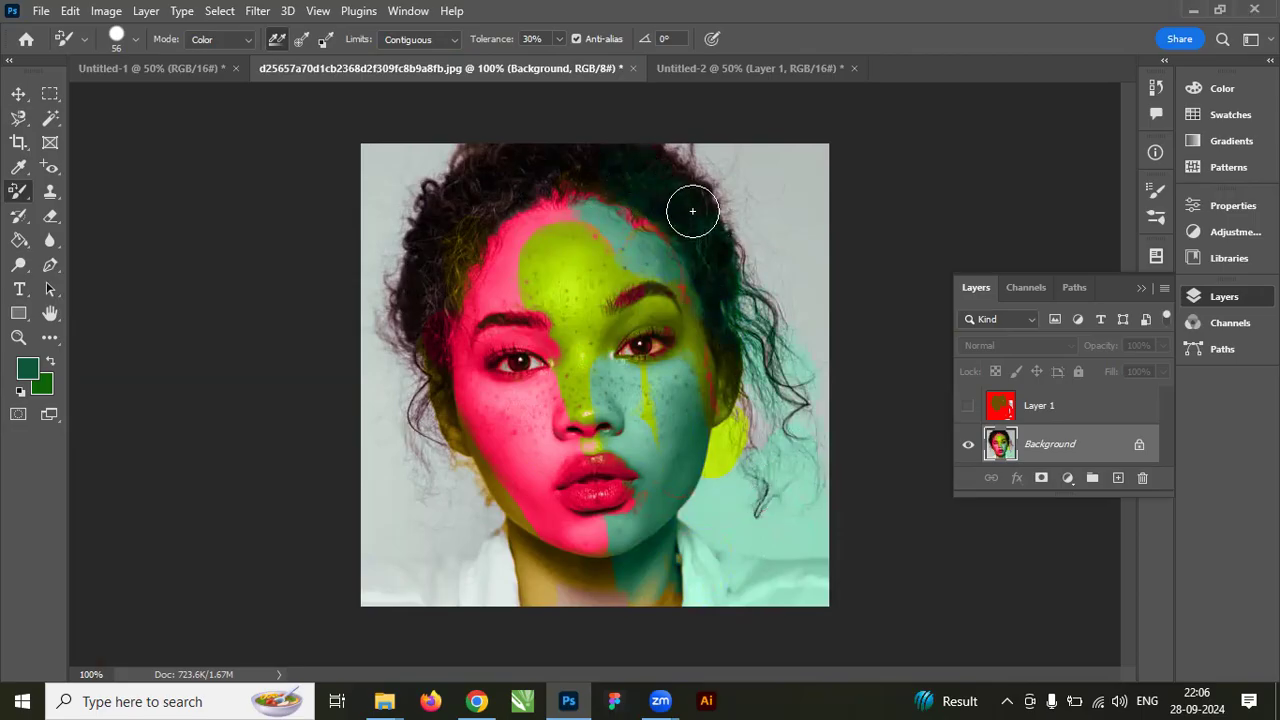
Recolor the left-hand hair and the rest of the grey backdrop with the dark green.
{"action": "mouse_move", "coordinate": [471, 191]}
{"action": "left_mouse_down"}
{"action": "mouse_move", "coordinate": [436, 228]}
{"action": "mouse_move", "coordinate": [565, 151]}
{"action": "mouse_move", "coordinate": [603, 164]}
{"action": "mouse_move", "coordinate": [522, 155]}
{"action": "mouse_move", "coordinate": [597, 157]}
{"action": "mouse_move", "coordinate": [454, 185]}
{"action": "mouse_move", "coordinate": [417, 284]}
{"action": "mouse_move", "coordinate": [440, 177]}
{"action": "mouse_move", "coordinate": [488, 162]}
{"action": "mouse_move", "coordinate": [387, 286]}
{"action": "mouse_move", "coordinate": [425, 518]}
{"action": "left_mouse_up"}
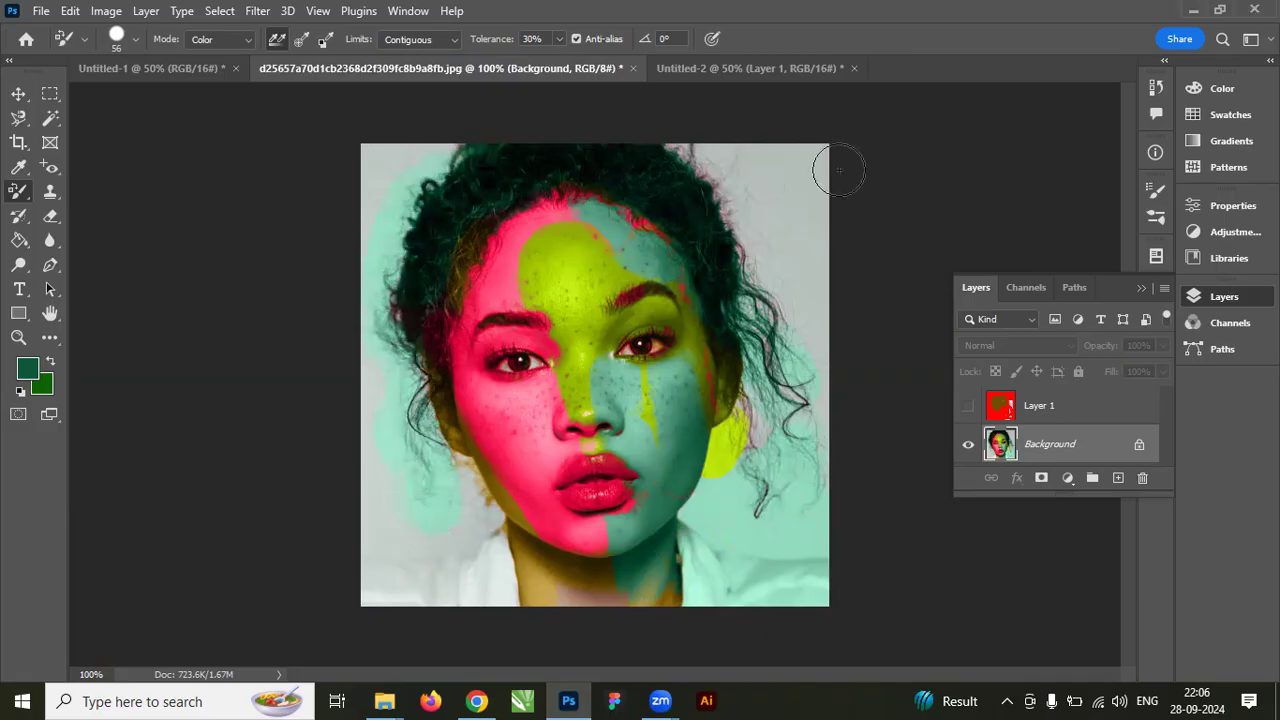
{"action": "mouse_move", "coordinate": [388, 165]}
{"action": "left_mouse_down"}
{"action": "mouse_move", "coordinate": [370, 222]}
{"action": "mouse_move", "coordinate": [441, 147]}
{"action": "mouse_move", "coordinate": [402, 151]}
{"action": "mouse_move", "coordinate": [348, 352]}
{"action": "mouse_move", "coordinate": [365, 513]}
{"action": "mouse_move", "coordinate": [353, 355]}
{"action": "mouse_move", "coordinate": [415, 556]}
{"action": "mouse_move", "coordinate": [351, 372]}
{"action": "mouse_move", "coordinate": [363, 367]}
{"action": "mouse_move", "coordinate": [378, 441]}
{"action": "mouse_move", "coordinate": [447, 532]}
{"action": "mouse_move", "coordinate": [468, 478]}
{"action": "mouse_move", "coordinate": [453, 441]}
{"action": "mouse_move", "coordinate": [477, 569]}
{"action": "mouse_move", "coordinate": [387, 588]}
{"action": "mouse_move", "coordinate": [381, 541]}
{"action": "left_mouse_up"}
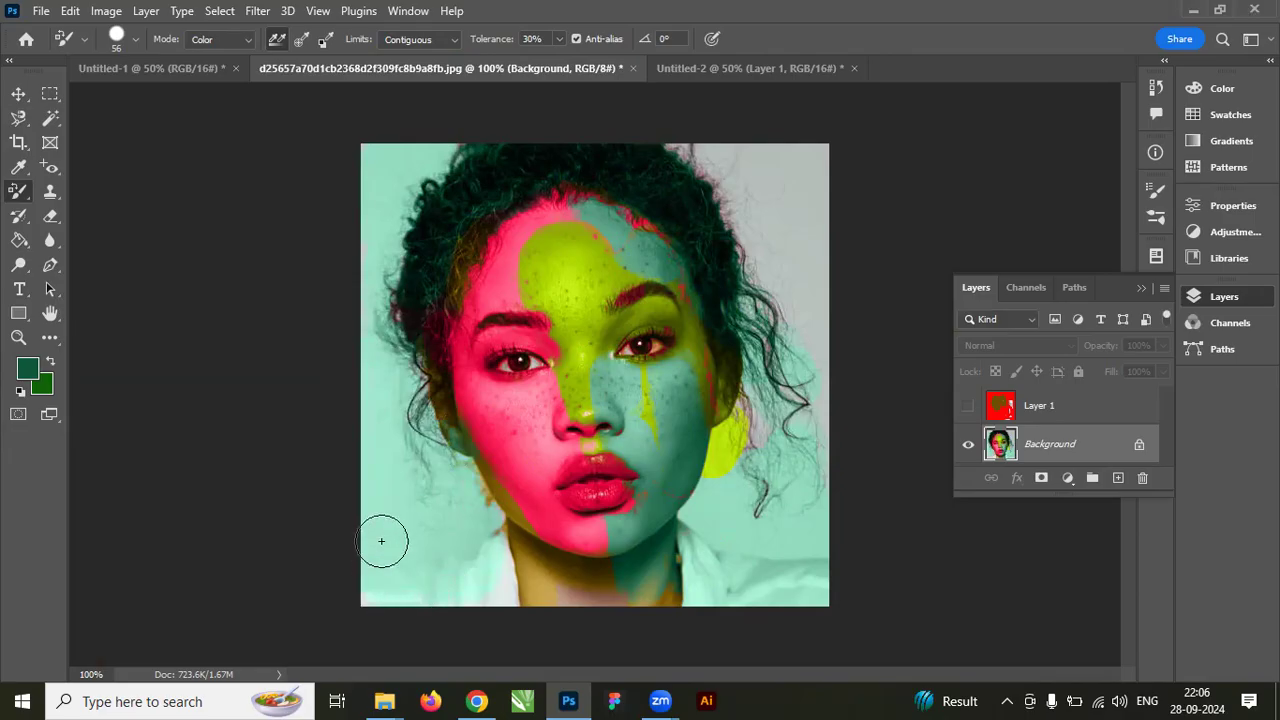
{"action": "mouse_move", "coordinate": [715, 160]}
{"action": "left_mouse_down"}
{"action": "mouse_move", "coordinate": [815, 293]}
{"action": "mouse_move", "coordinate": [729, 168]}
{"action": "mouse_move", "coordinate": [687, 138]}
{"action": "mouse_move", "coordinate": [760, 252]}
{"action": "mouse_move", "coordinate": [807, 361]}
{"action": "mouse_move", "coordinate": [788, 174]}
{"action": "mouse_move", "coordinate": [739, 389]}
{"action": "mouse_move", "coordinate": [746, 278]}
{"action": "mouse_move", "coordinate": [792, 421]}
{"action": "mouse_move", "coordinate": [788, 183]}
{"action": "mouse_move", "coordinate": [820, 280]}
{"action": "mouse_move", "coordinate": [807, 183]}
{"action": "mouse_move", "coordinate": [794, 143]}
{"action": "left_mouse_up"}
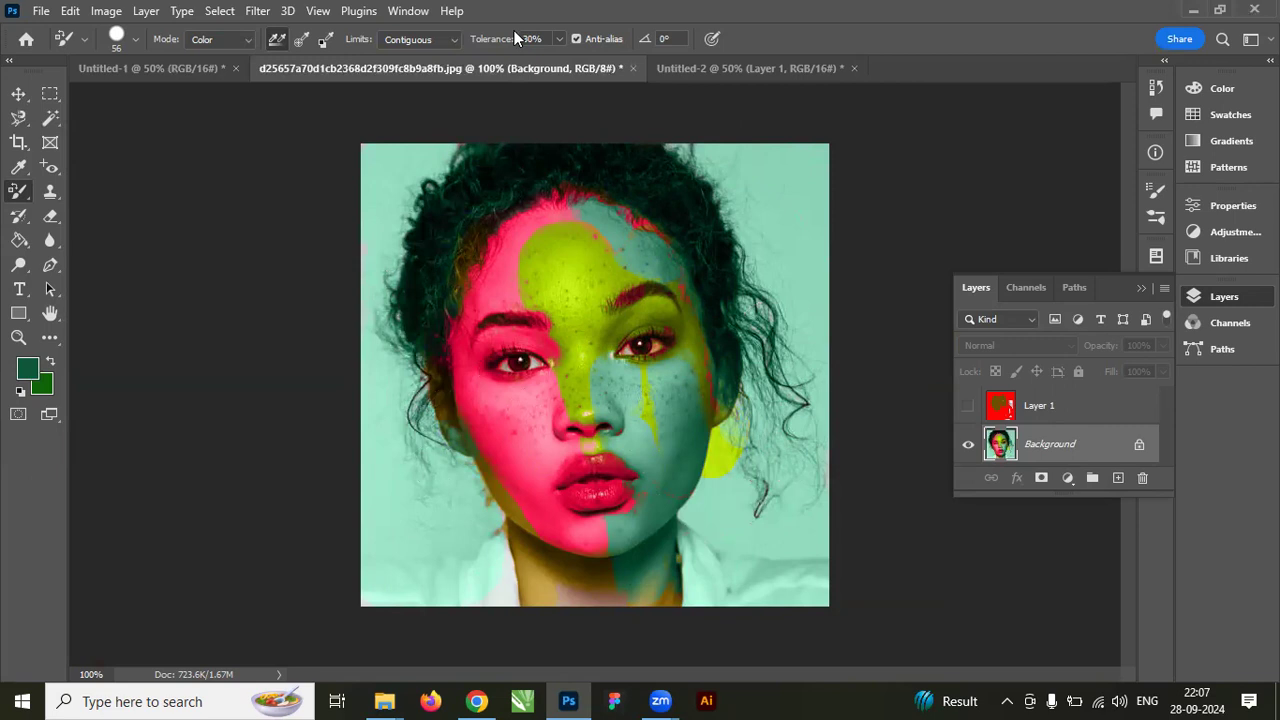
Try the Mixer Brush with the 306 px foliage brush across the left side of the portrait and undo the strokes.
{"action": "right_click", "coordinate": [24, 198]}
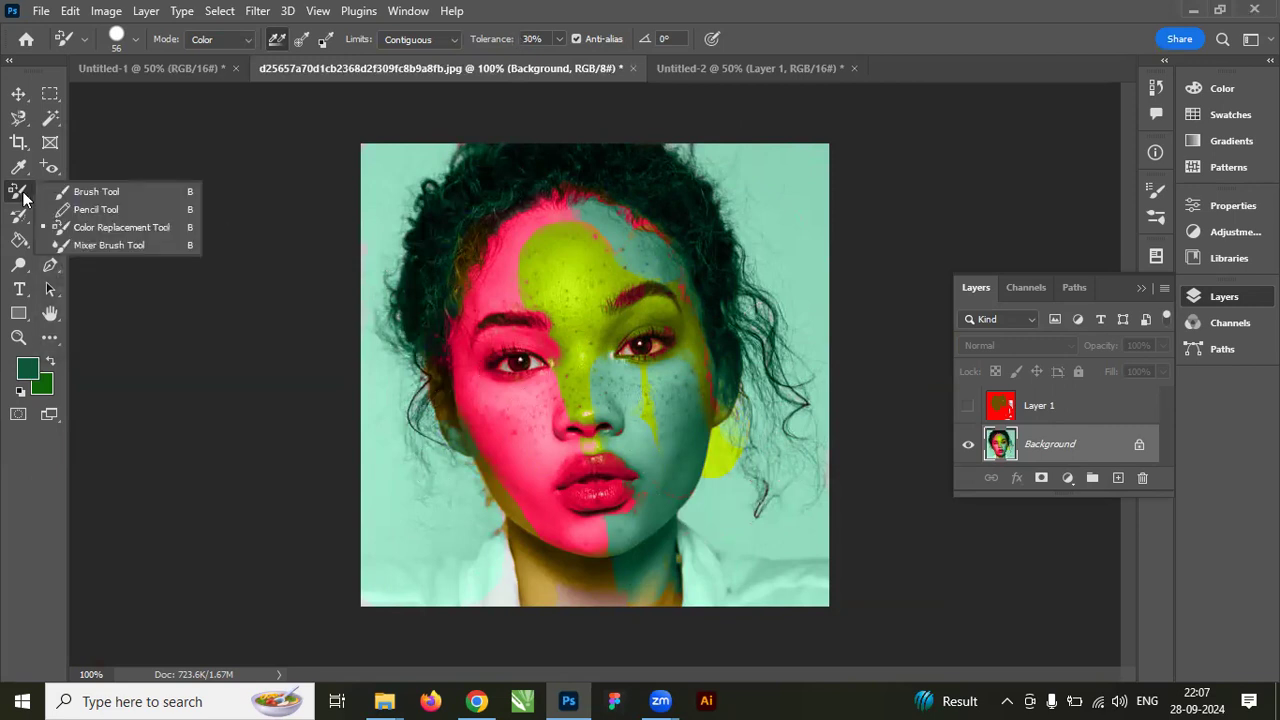
{"action": "left_click", "coordinate": [105, 244]}
{"action": "mouse_move", "coordinate": [257, 292]}
{"action": "left_mouse_down"}
{"action": "mouse_move", "coordinate": [377, 274]}
{"action": "mouse_move", "coordinate": [415, 391]}
{"action": "mouse_move", "coordinate": [645, 470]}
{"action": "mouse_move", "coordinate": [503, 470]}
{"action": "mouse_move", "coordinate": [501, 447]}
{"action": "mouse_move", "coordinate": [505, 505]}
{"action": "left_mouse_up"}
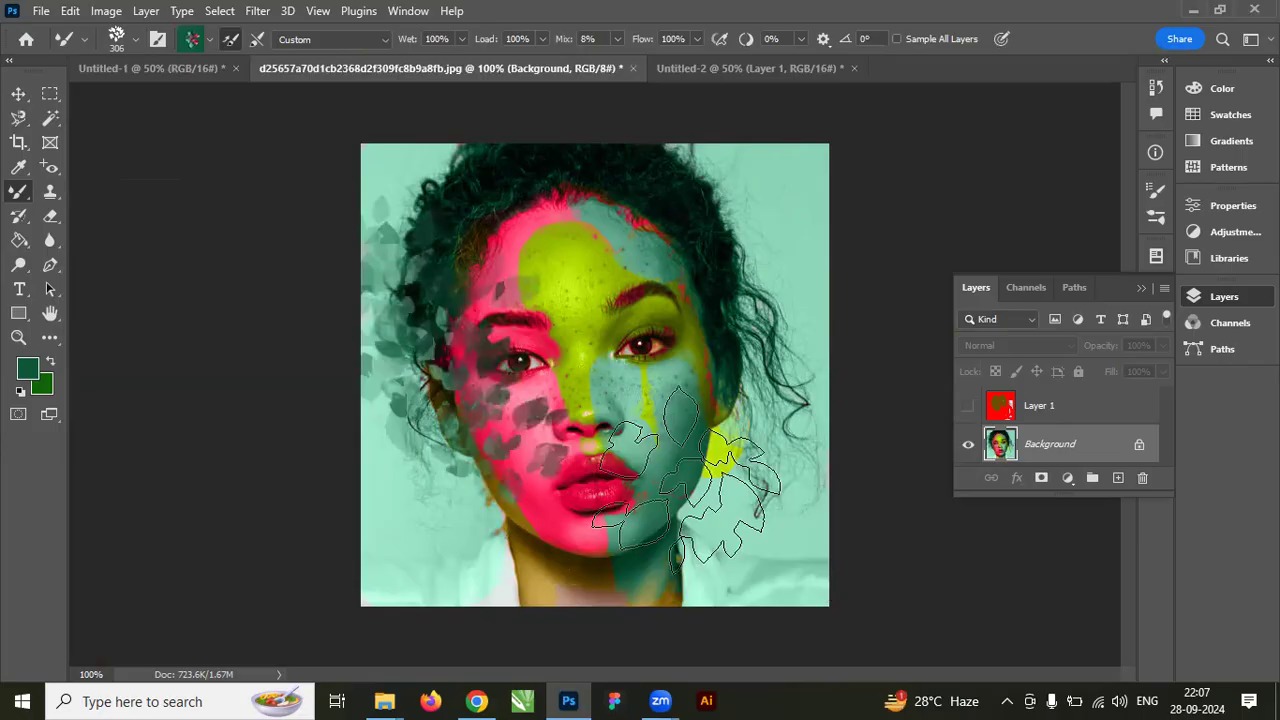
{"action": "key", "text": "ctrl+z"}
{"action": "key", "text": "ctrl+z"}
Choose the Kyle's Screentones 38 brush preset and try strokes over the face.
{"action": "left_click", "coordinate": [124, 38]}
{"action": "scroll", "coordinate": [135, 318], "scroll_direction": "down", "scroll_amount": 2}
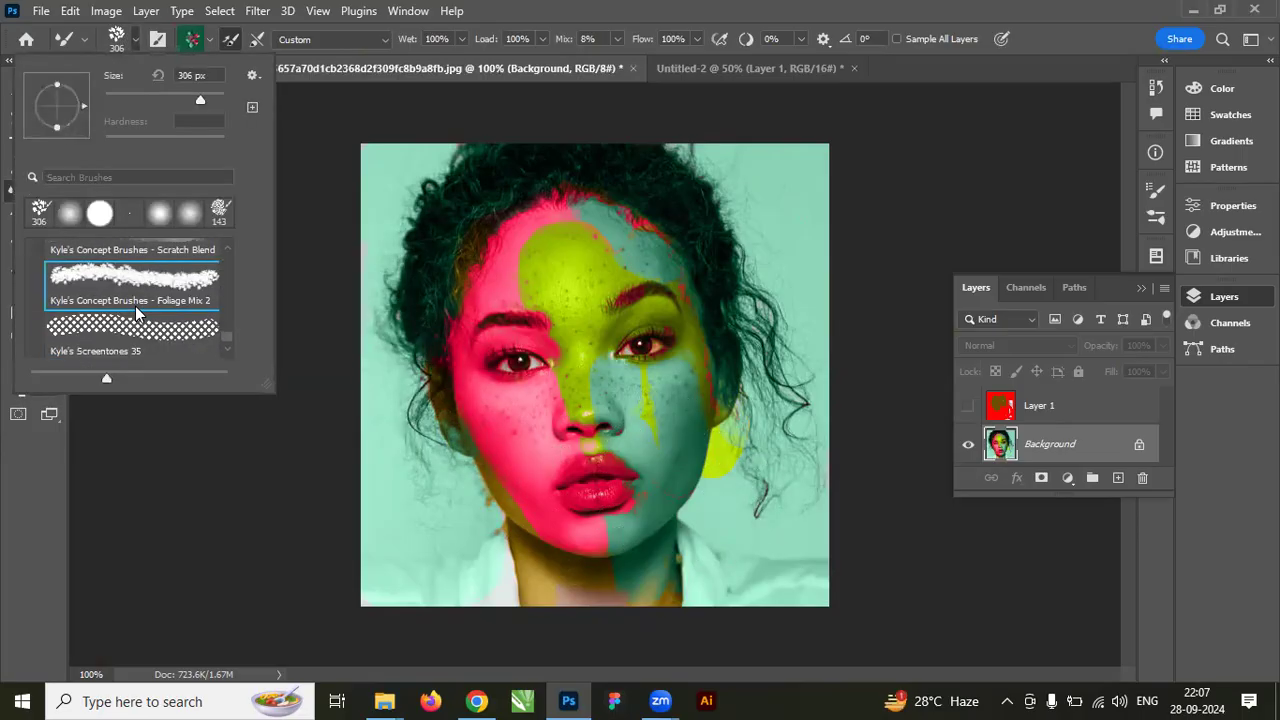
{"action": "scroll", "coordinate": [136, 314], "scroll_direction": "down", "scroll_amount": 1}
{"action": "left_click", "coordinate": [121, 332]}
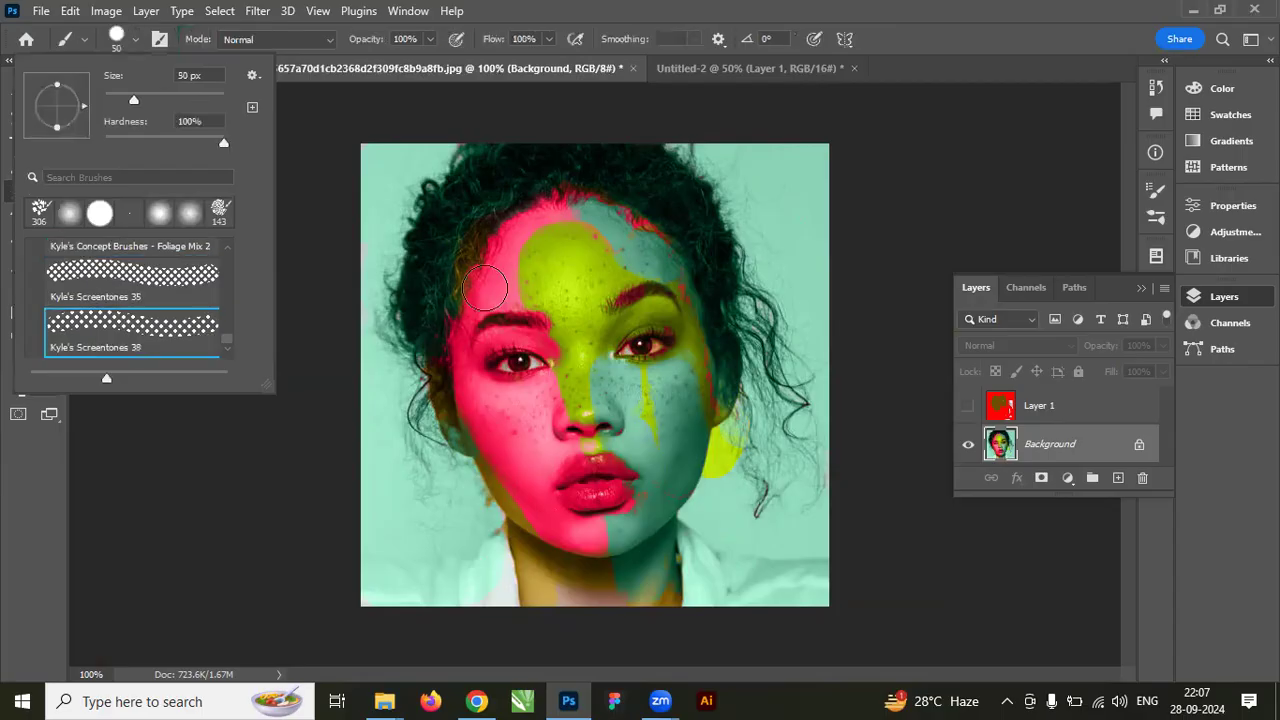
{"action": "left_click_drag", "start_coordinate": [508, 245], "coordinate": [586, 323]}
{"action": "mouse_move", "coordinate": [528, 294]}
{"action": "left_mouse_down"}
{"action": "mouse_move", "coordinate": [479, 425]}
{"action": "mouse_move", "coordinate": [468, 379]}
{"action": "mouse_move", "coordinate": [457, 562]}
{"action": "mouse_move", "coordinate": [376, 369]}
{"action": "mouse_move", "coordinate": [335, 404]}
{"action": "mouse_move", "coordinate": [411, 640]}
{"action": "left_mouse_up"}
Switch to the Untitled-1 document, add a new layer and hide its Background layer.
{"action": "left_click", "coordinate": [140, 68]}
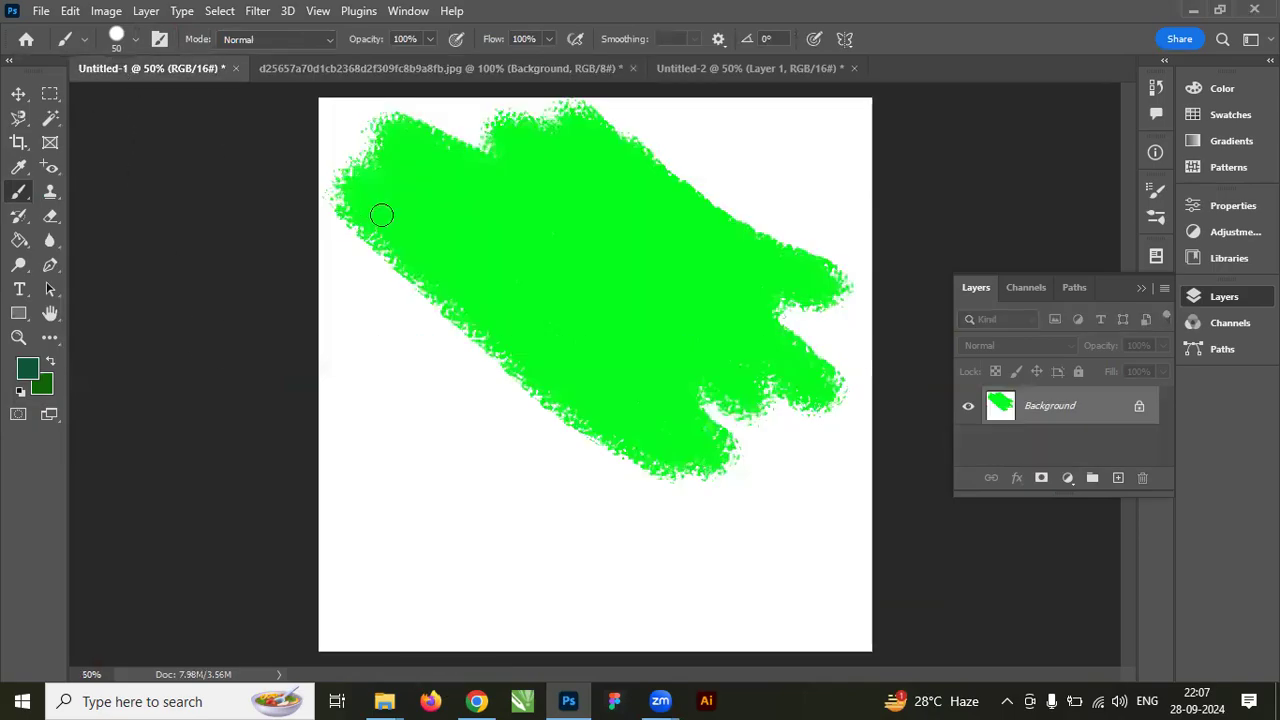
{"action": "left_click", "coordinate": [1117, 478]}
{"action": "left_click", "coordinate": [967, 445]}
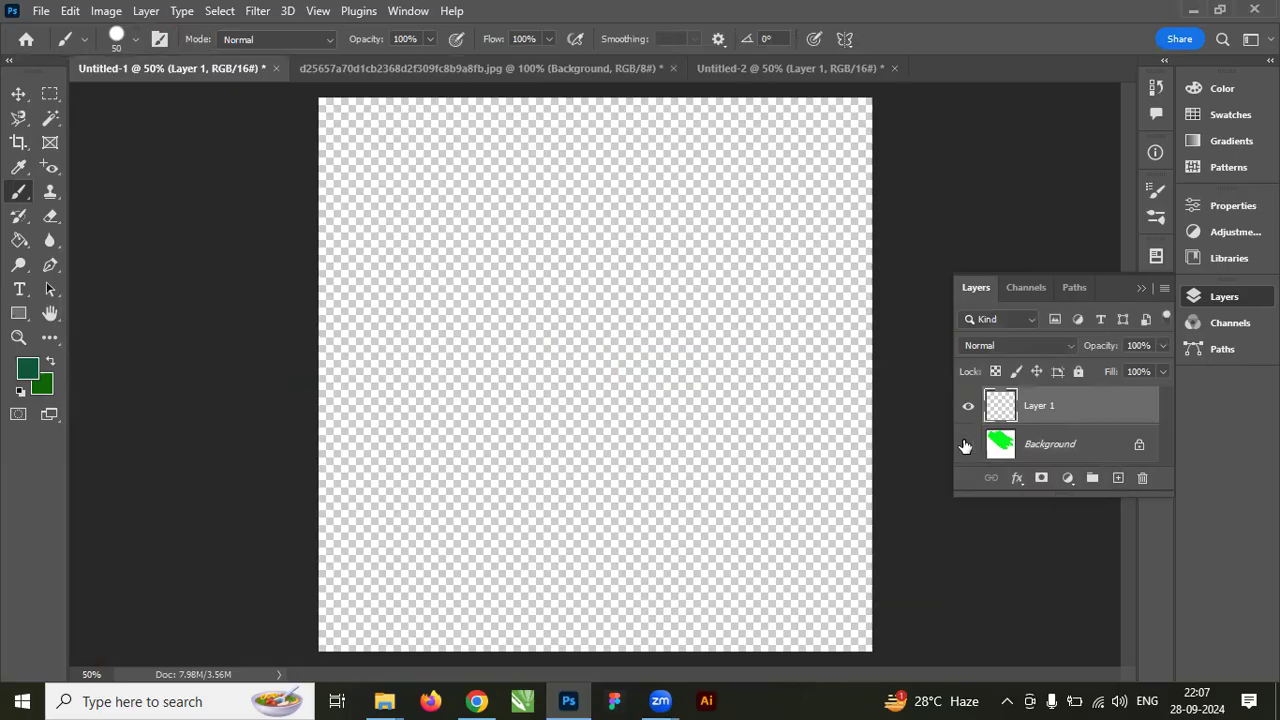
Create a new 300 x 300 mm document at 100 pixels/inch with a white background and clear its guides.
{"action": "left_click", "coordinate": [41, 10]}
{"action": "left_click", "coordinate": [50, 29]}
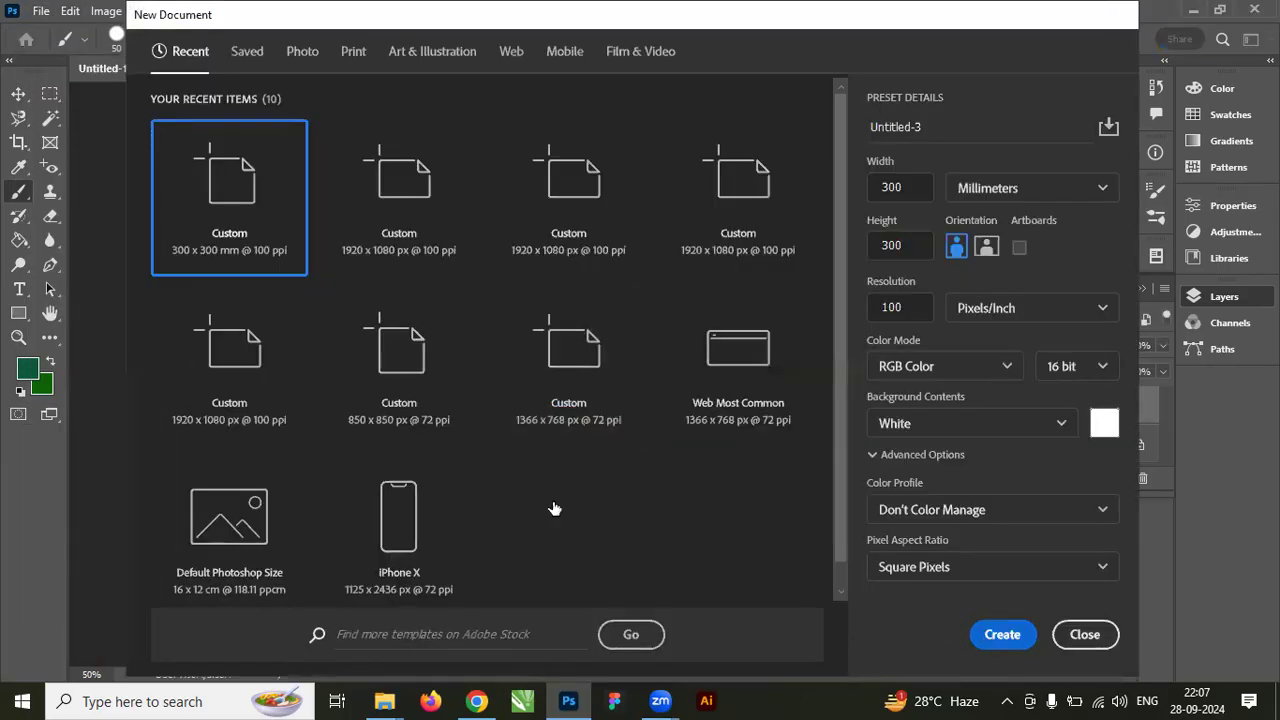
{"action": "left_click", "coordinate": [985, 638]}
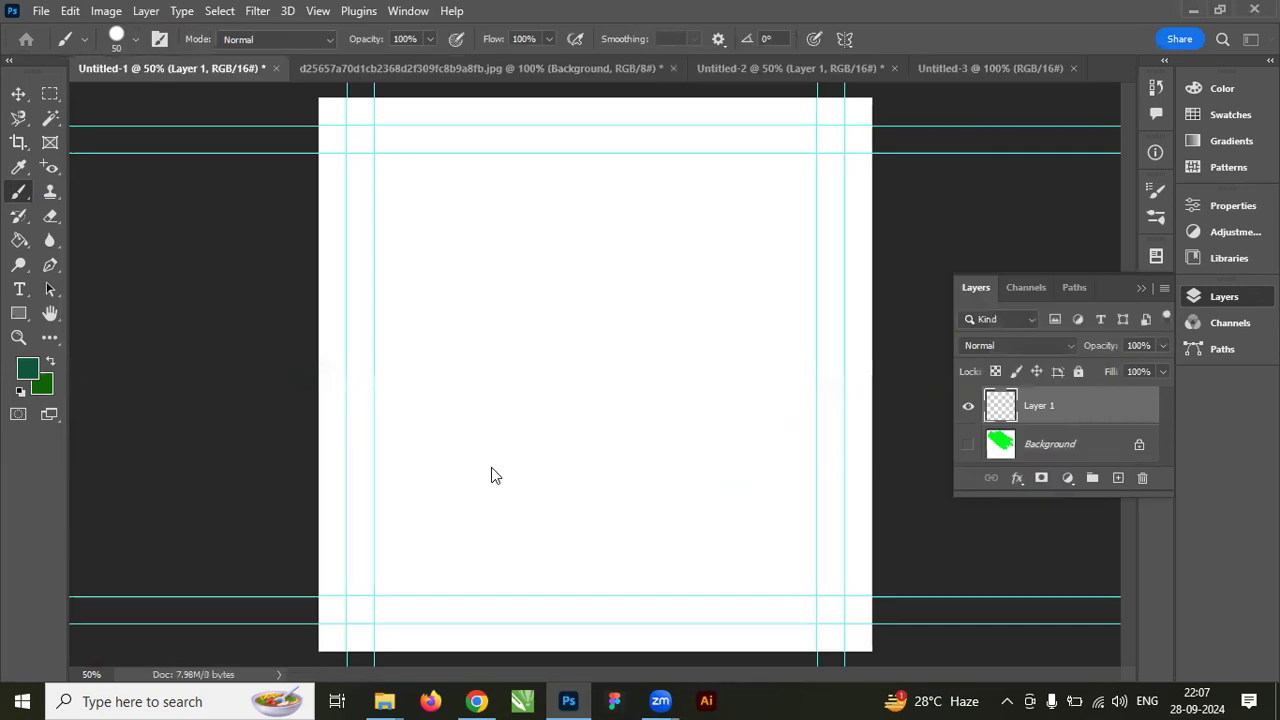
{"action": "left_click", "coordinate": [318, 11]}
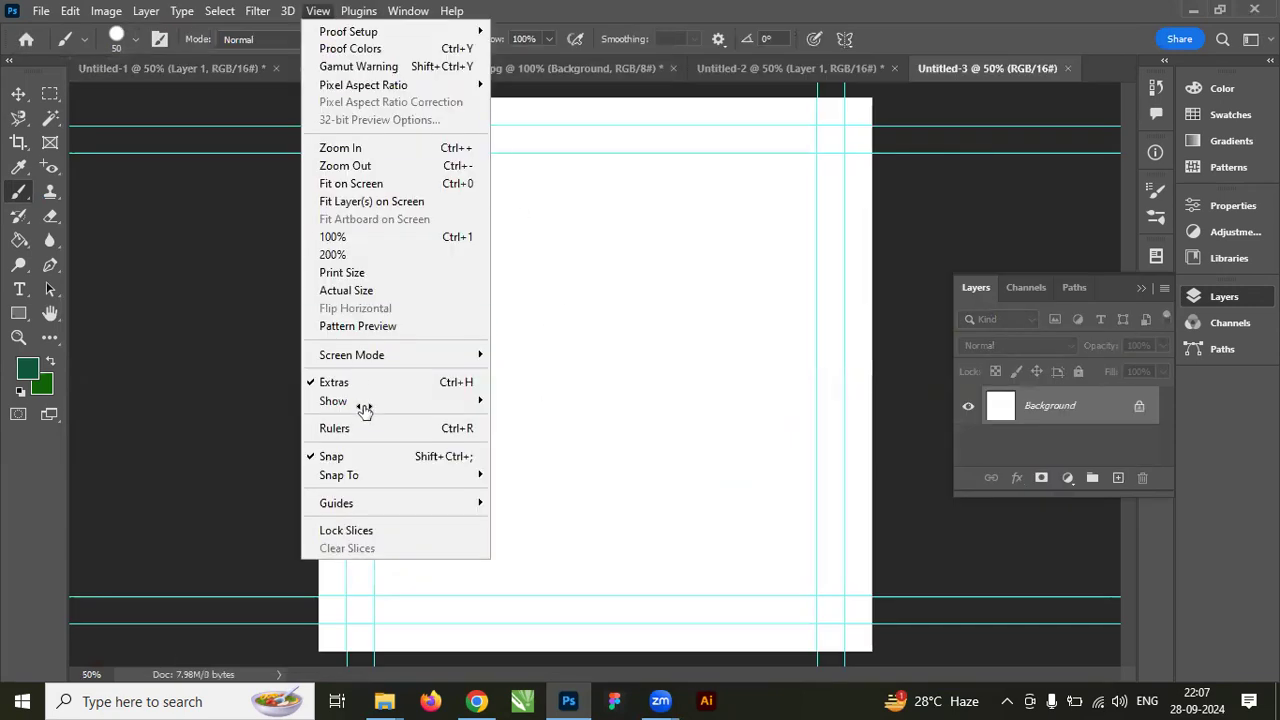
{"action": "mouse_move", "coordinate": [400, 503]}
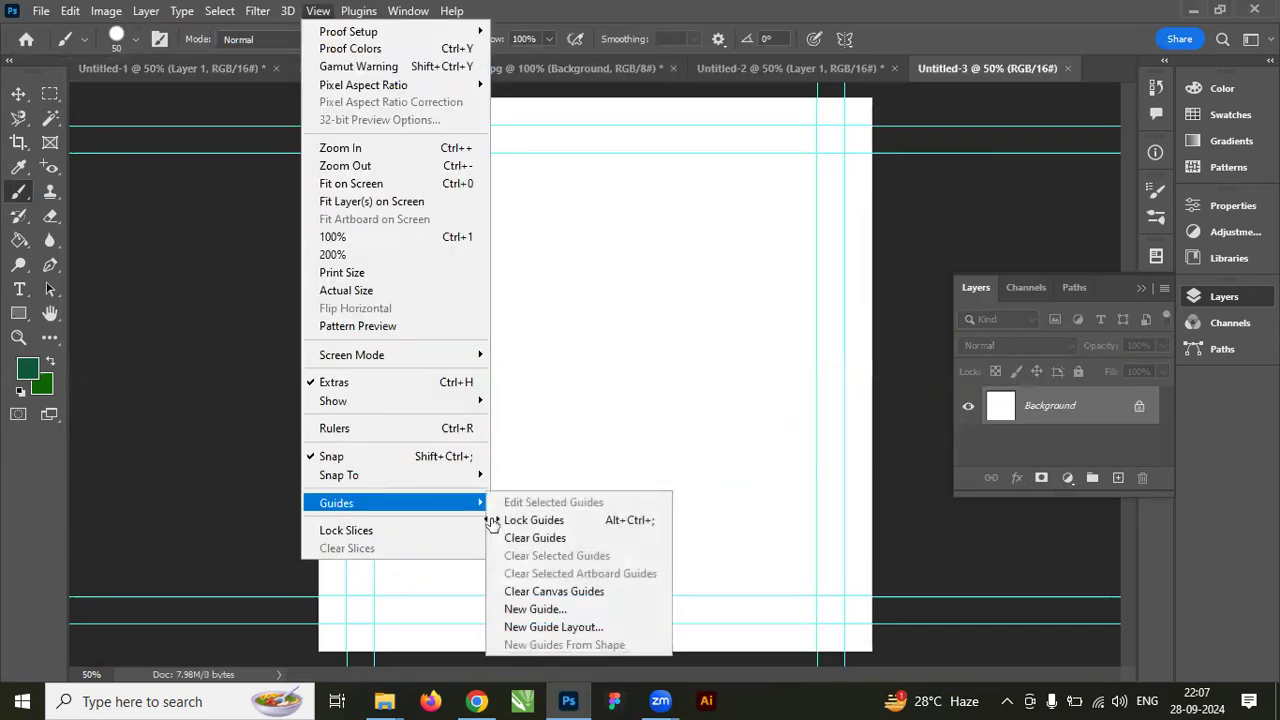
{"action": "left_click", "coordinate": [550, 538]}
Confirm dark green 0f583c as the foreground colour and choose the Kyle's Screentones 35 brush preset.
{"action": "left_click", "coordinate": [30, 372]}
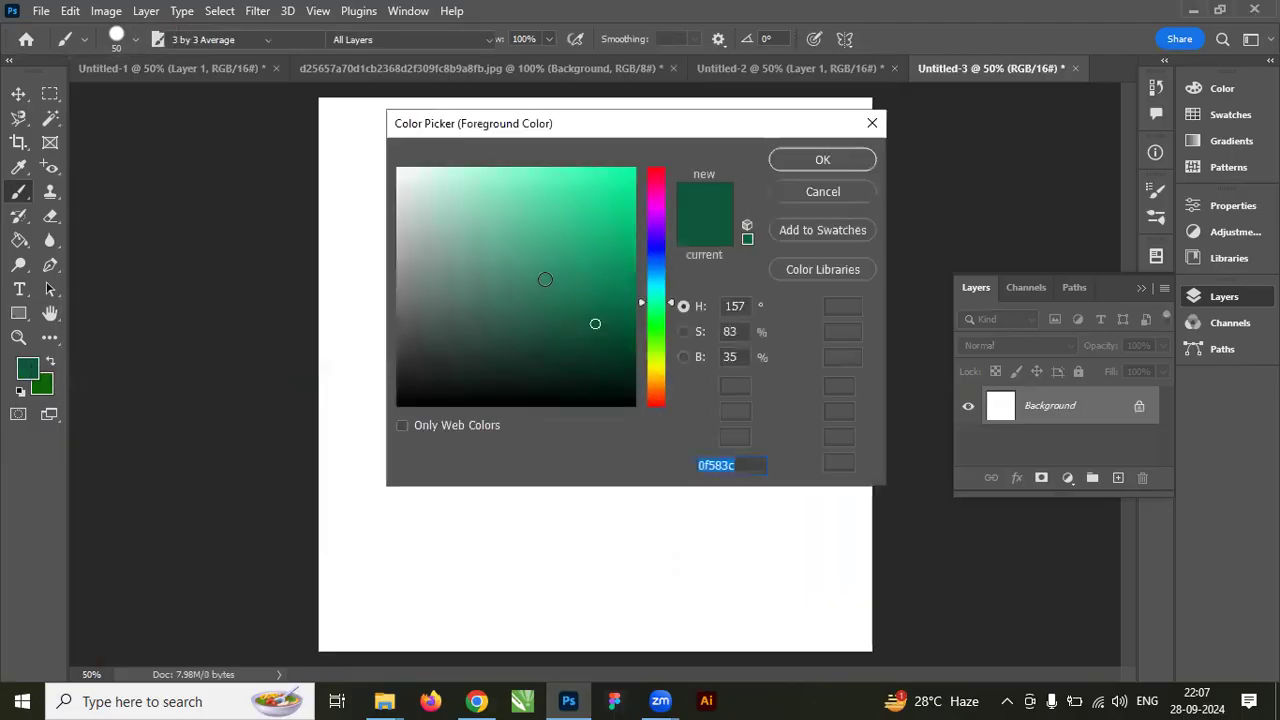
{"action": "left_click", "coordinate": [820, 158]}
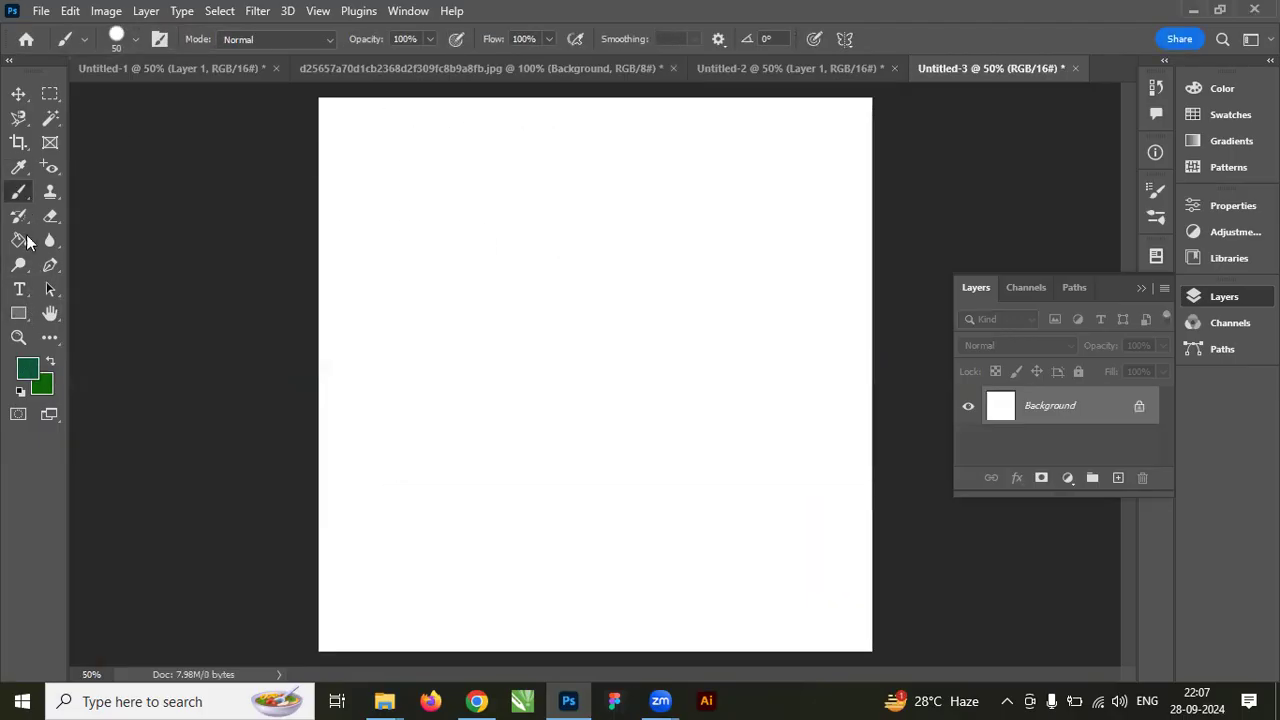
{"action": "right_click", "coordinate": [20, 200]}
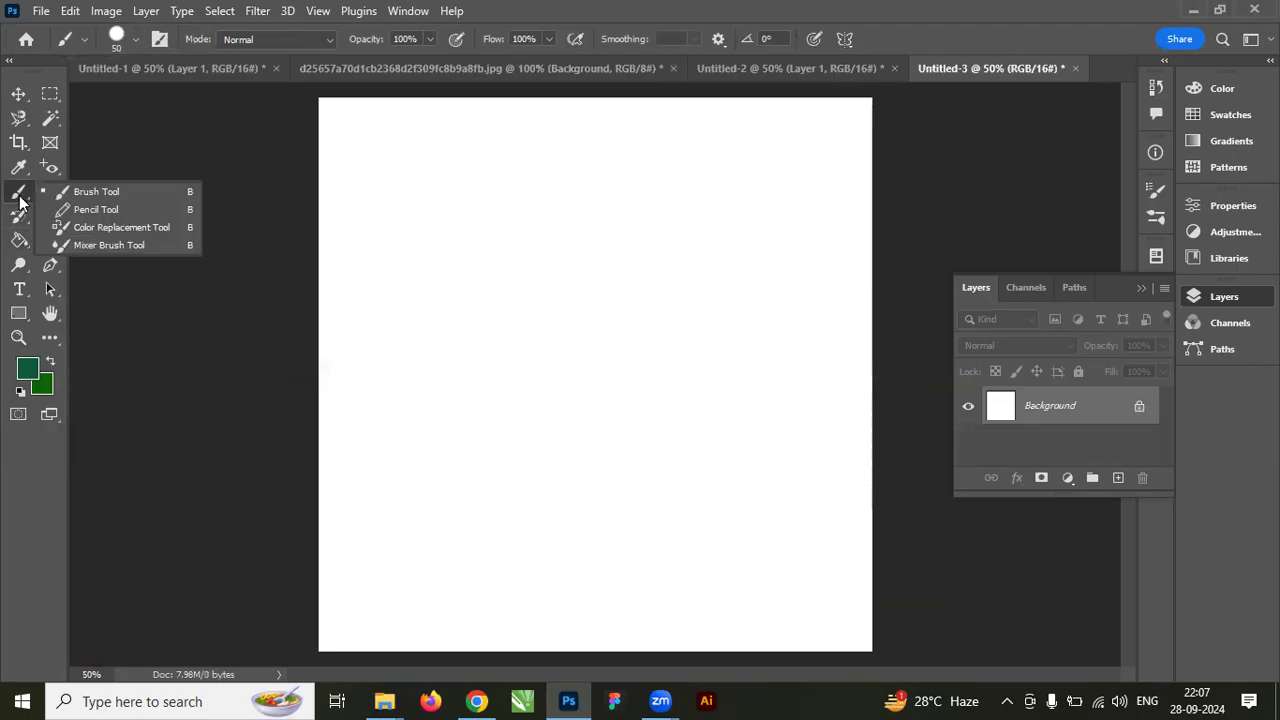
{"action": "left_click", "coordinate": [103, 246]}
{"action": "left_click", "coordinate": [137, 40]}
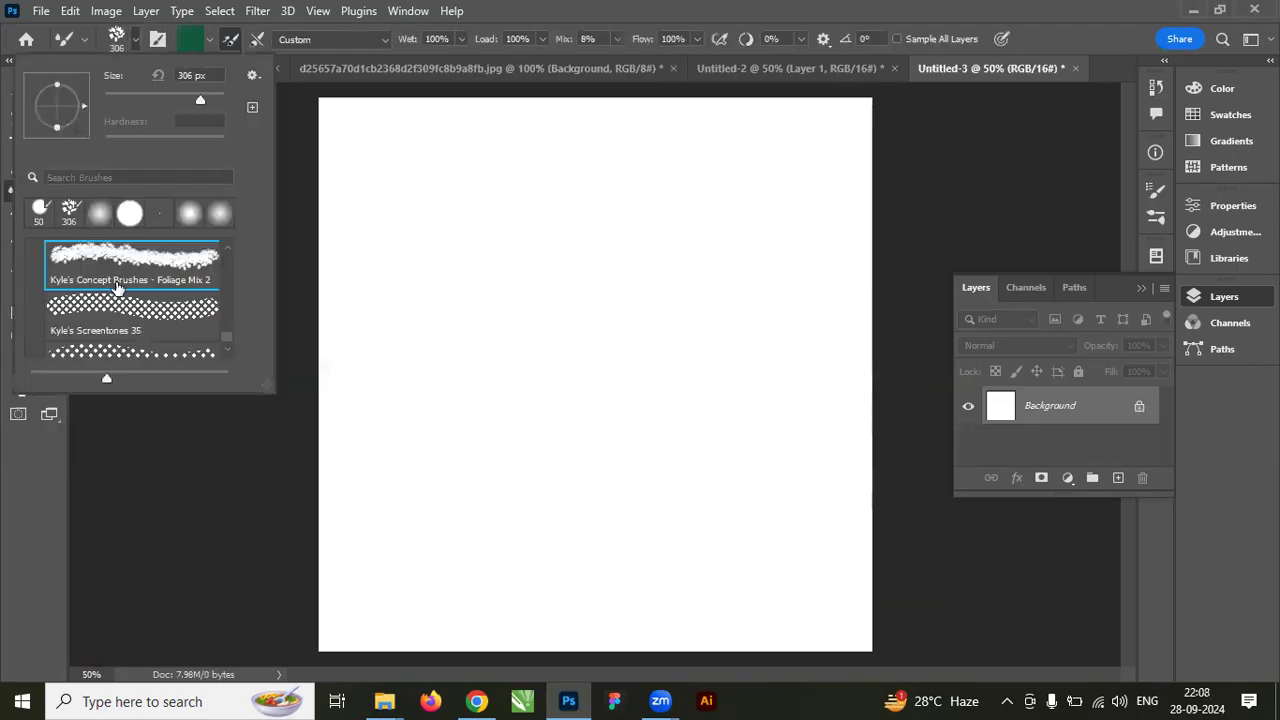
{"action": "left_click", "coordinate": [121, 306]}
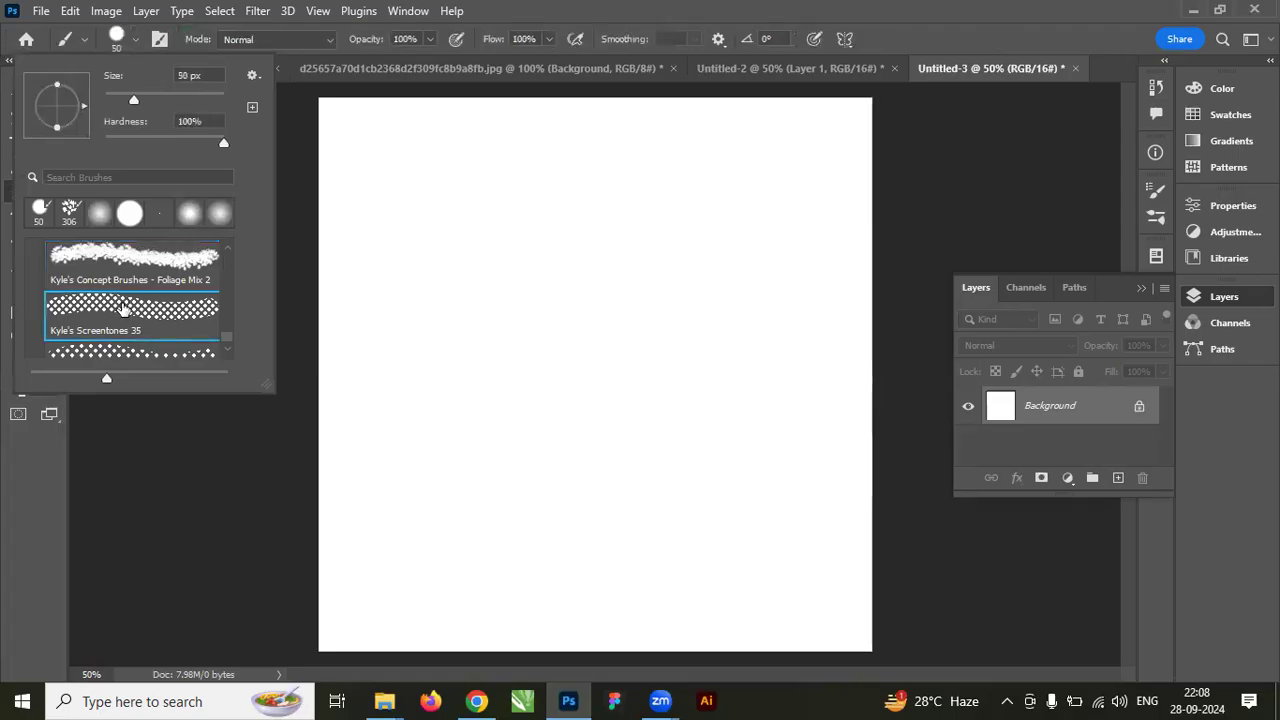
Undo a trial stroke, then paint a screentone band down the canvas's left side with the brush at 114 px.
{"action": "mouse_move", "coordinate": [334, 109]}
{"action": "left_mouse_down"}
{"action": "mouse_move", "coordinate": [389, 243]}
{"action": "mouse_move", "coordinate": [414, 237]}
{"action": "left_mouse_up"}
{"action": "key", "text": "ctrl+z"}
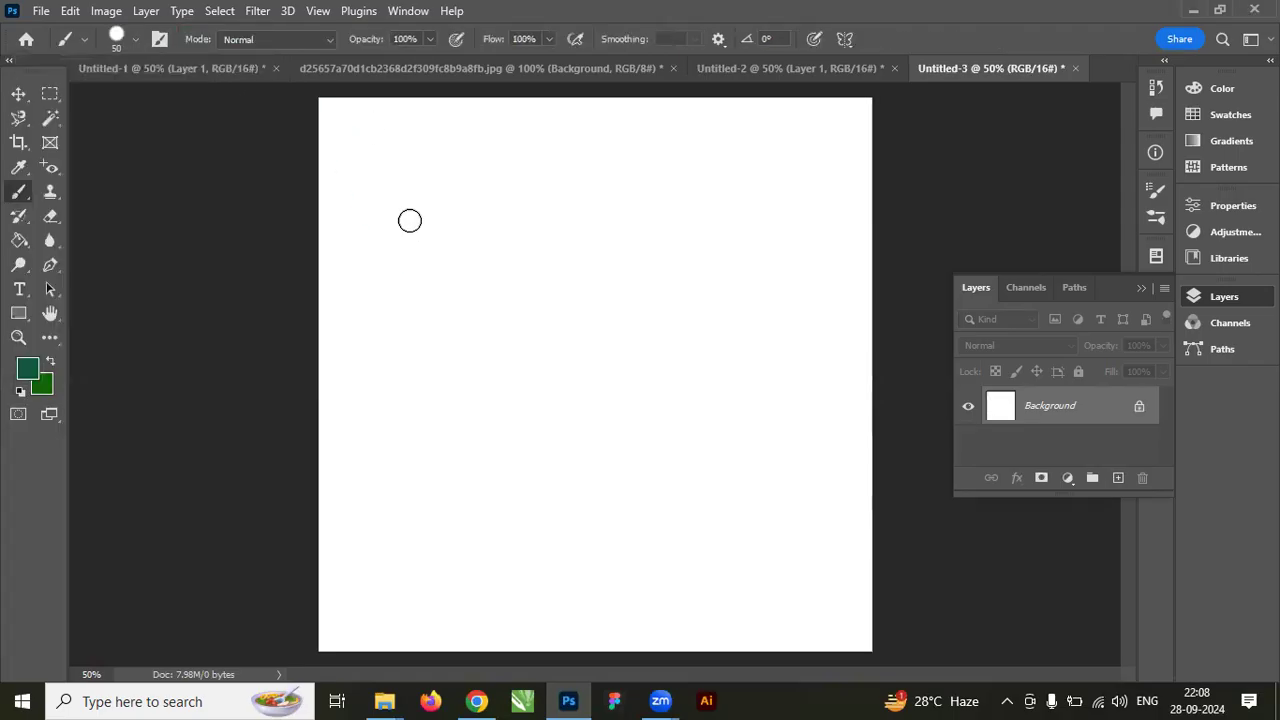
{"action": "right_click", "coordinate": [410, 220]}
{"action": "mouse_move", "coordinate": [358, 98]}
{"action": "left_mouse_down"}
{"action": "mouse_move", "coordinate": [428, 508]}
{"action": "mouse_move", "coordinate": [392, 535]}
{"action": "mouse_move", "coordinate": [342, 273]}
{"action": "mouse_move", "coordinate": [337, 135]}
{"action": "mouse_move", "coordinate": [398, 530]}
{"action": "mouse_move", "coordinate": [358, 88]}
{"action": "mouse_move", "coordinate": [361, 203]}
{"action": "mouse_move", "coordinate": [325, 110]}
{"action": "mouse_move", "coordinate": [371, 657]}
{"action": "mouse_move", "coordinate": [343, 355]}
{"action": "mouse_move", "coordinate": [343, 652]}
{"action": "mouse_move", "coordinate": [380, 534]}
{"action": "left_mouse_up"}
{"action": "scroll", "coordinate": [380, 543], "scroll_direction": "up", "scroll_amount": 3}
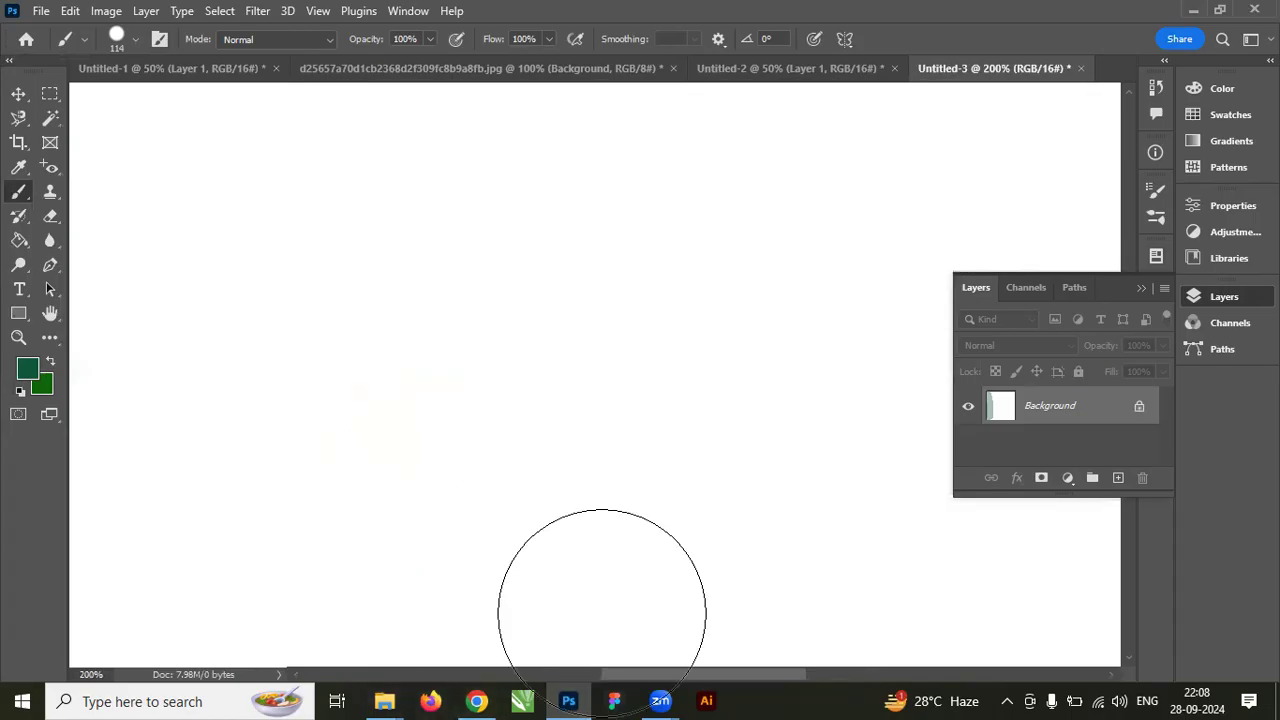
{"action": "key", "text": "alt+Tab"}
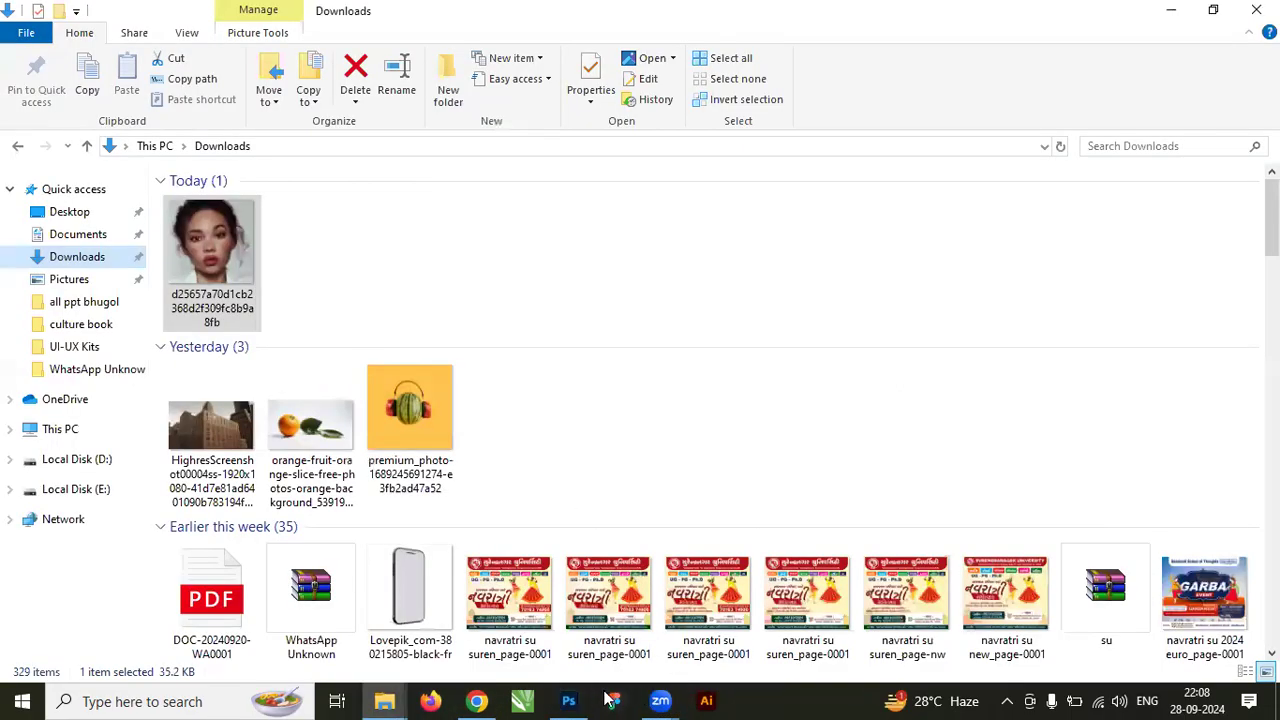
{"action": "key", "text": "alt+Tab"}
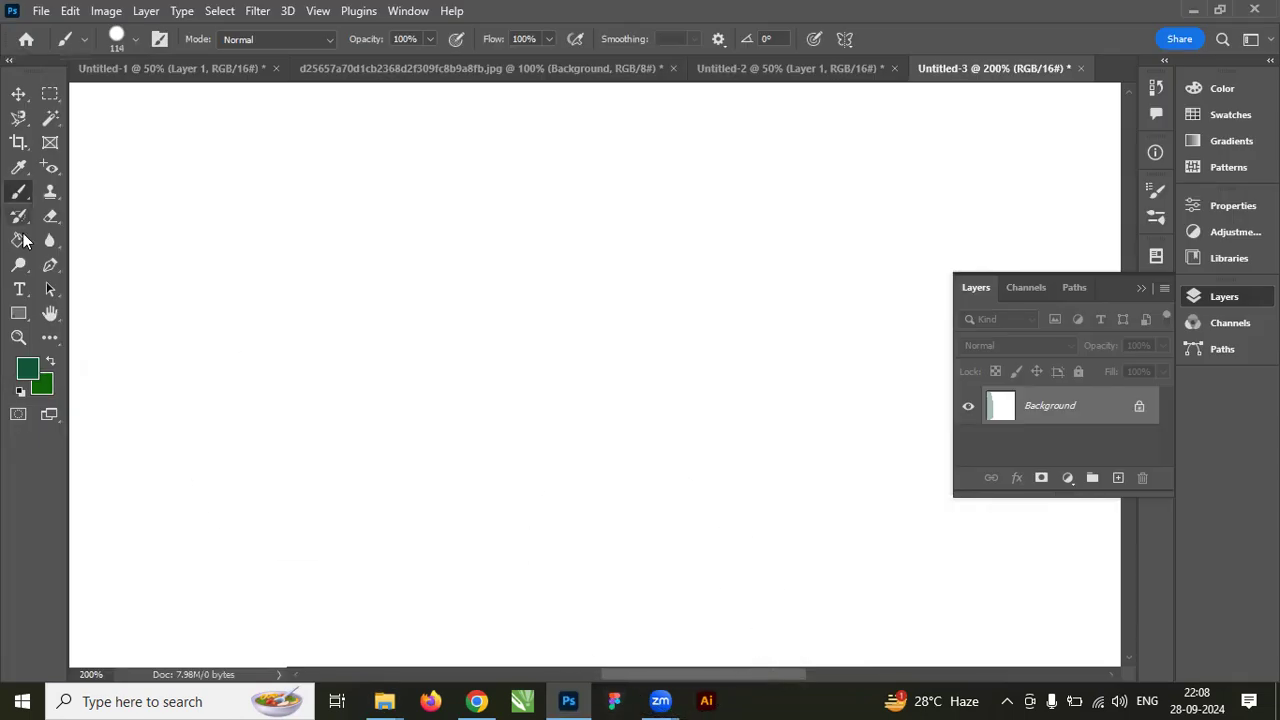
{"action": "key", "text": "ctrl+0"}
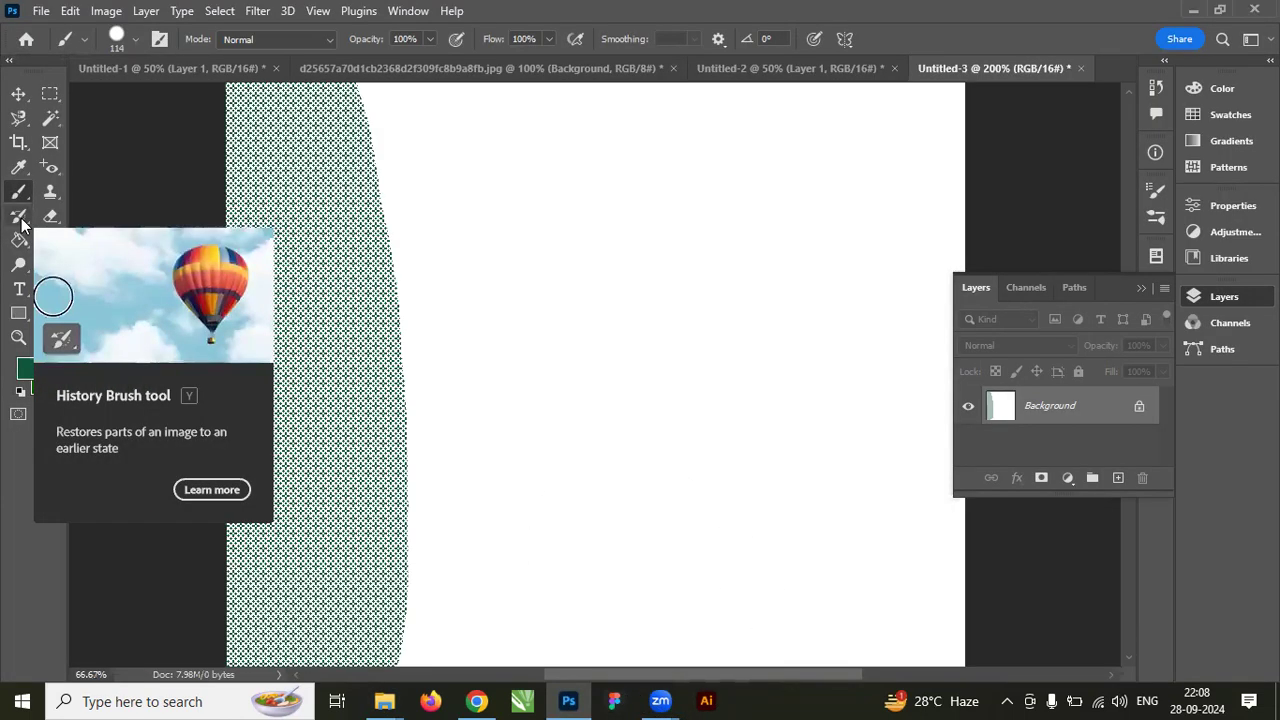
Choose the Kyle's Screentones 38 brush preset and paint looping 50 px strokes across the canvas beside the left band.
{"action": "right_click", "coordinate": [18, 192]}
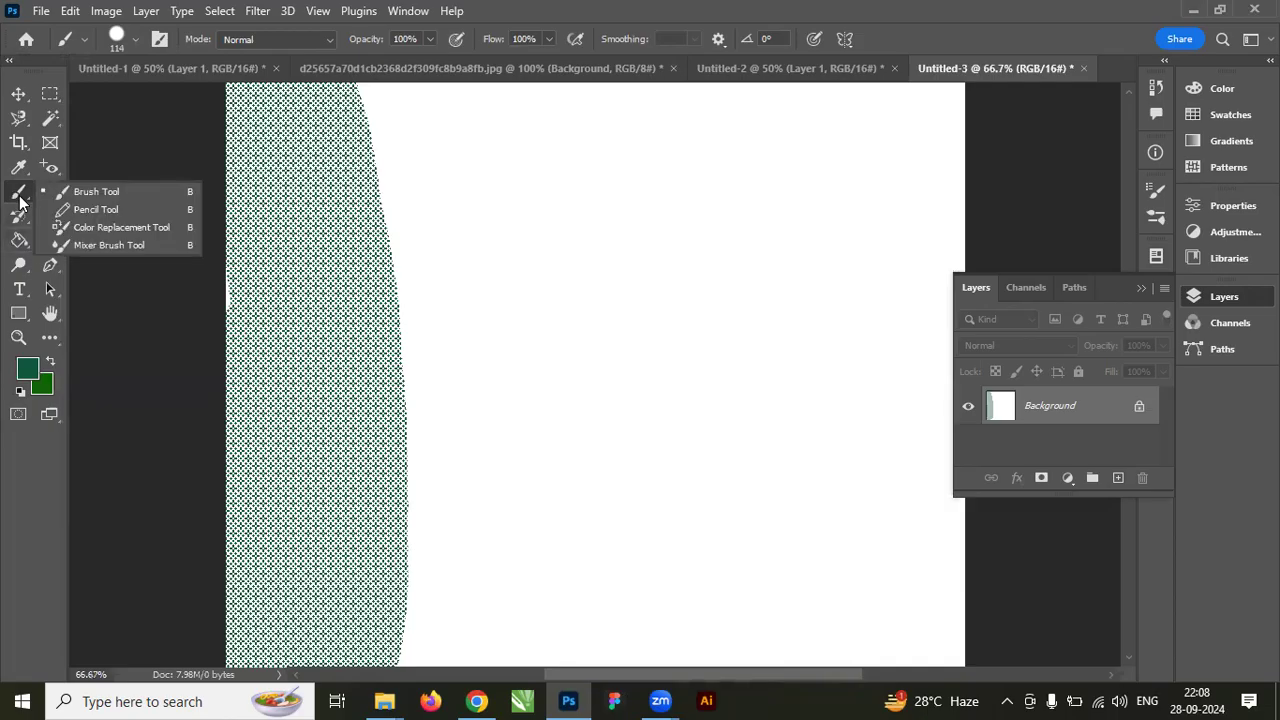
{"action": "left_click", "coordinate": [124, 38]}
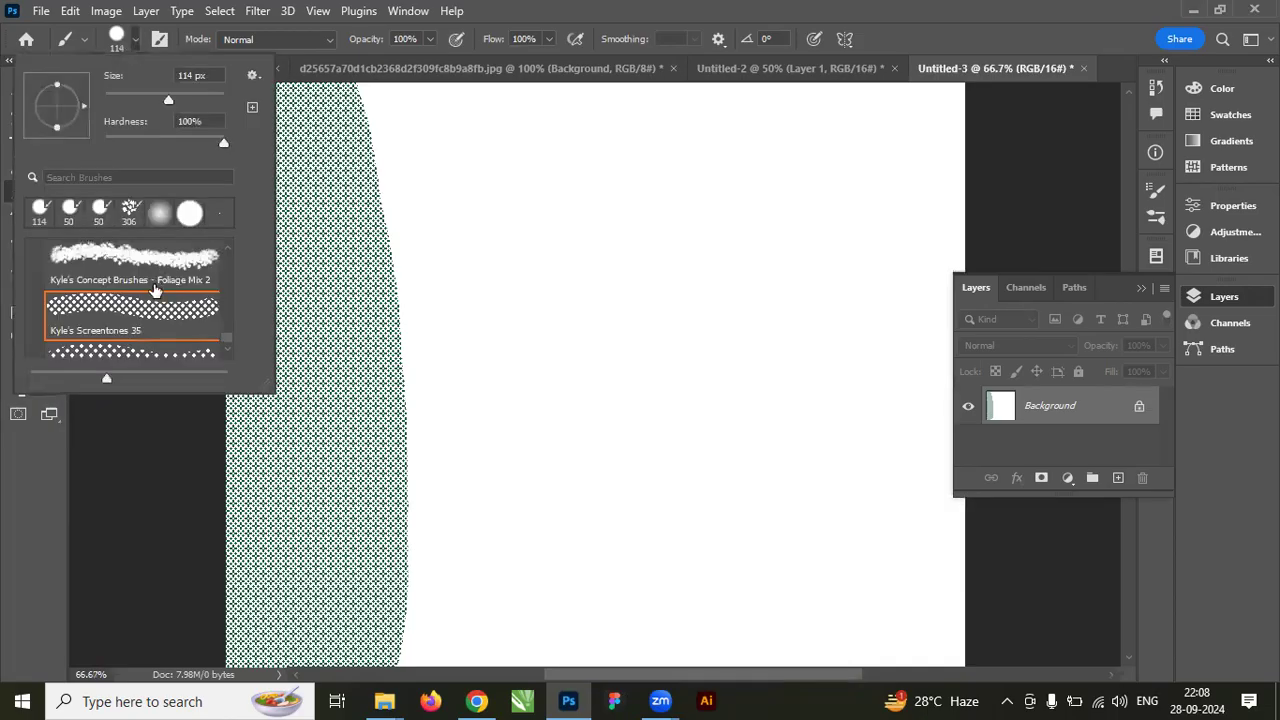
{"action": "scroll", "coordinate": [155, 289], "scroll_direction": "down", "scroll_amount": 1}
{"action": "left_click", "coordinate": [186, 322]}
{"action": "left_click_drag", "start_coordinate": [400, 125], "coordinate": [482, 440]}
{"action": "mouse_move", "coordinate": [366, 156]}
{"action": "left_mouse_down"}
{"action": "mouse_move", "coordinate": [439, 448]}
{"action": "mouse_move", "coordinate": [425, 160]}
{"action": "mouse_move", "coordinate": [453, 361]}
{"action": "mouse_move", "coordinate": [479, 380]}
{"action": "mouse_move", "coordinate": [670, 354]}
{"action": "mouse_move", "coordinate": [554, 265]}
{"action": "mouse_move", "coordinate": [657, 290]}
{"action": "mouse_move", "coordinate": [739, 366]}
{"action": "mouse_move", "coordinate": [807, 259]}
{"action": "mouse_move", "coordinate": [724, 206]}
{"action": "mouse_move", "coordinate": [807, 309]}
{"action": "mouse_move", "coordinate": [842, 178]}
{"action": "left_mouse_up"}
Set the brush size to 100 px and paint broad strokes over the loops and the left band.
{"action": "right_click", "coordinate": [701, 190]}
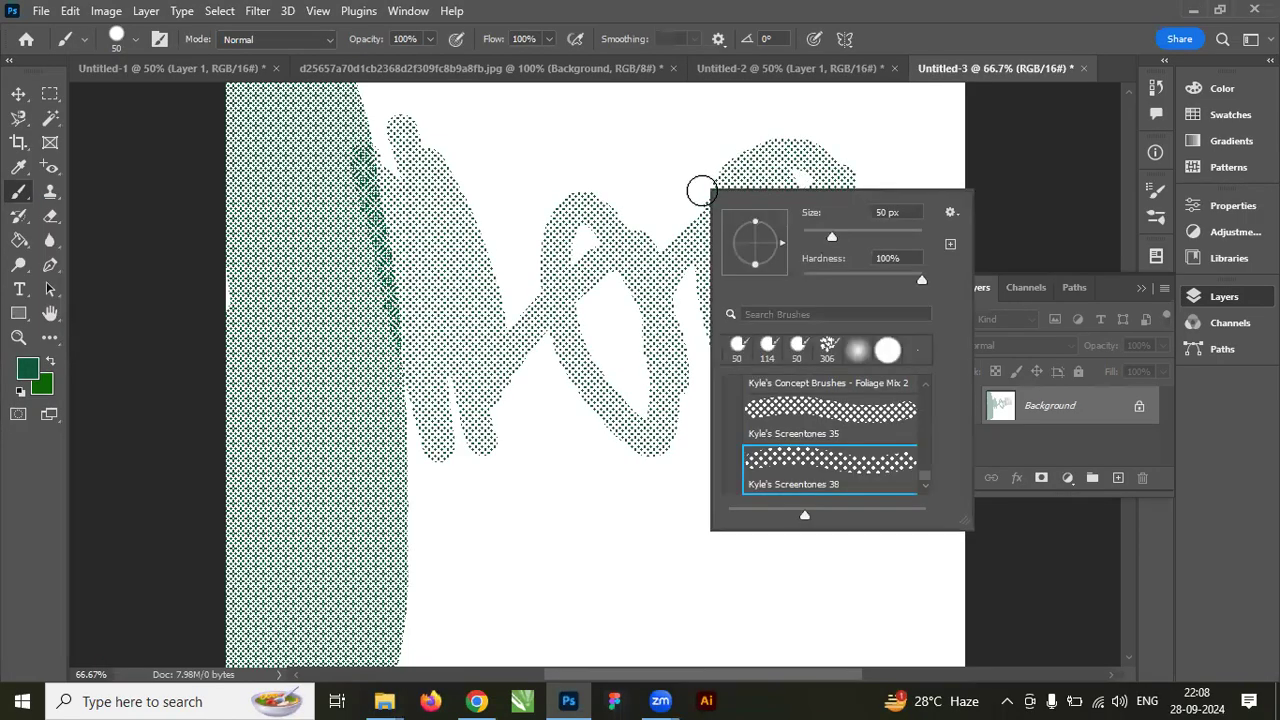
{"action": "type", "text": "100"}
{"action": "key", "text": "Return"}
{"action": "mouse_move", "coordinate": [571, 151]}
{"action": "left_mouse_down"}
{"action": "mouse_move", "coordinate": [652, 259]}
{"action": "mouse_move", "coordinate": [658, 184]}
{"action": "mouse_move", "coordinate": [685, 178]}
{"action": "mouse_move", "coordinate": [691, 366]}
{"action": "mouse_move", "coordinate": [491, 111]}
{"action": "mouse_move", "coordinate": [562, 497]}
{"action": "mouse_move", "coordinate": [467, 153]}
{"action": "mouse_move", "coordinate": [371, 97]}
{"action": "mouse_move", "coordinate": [532, 525]}
{"action": "mouse_move", "coordinate": [390, 418]}
{"action": "mouse_move", "coordinate": [491, 529]}
{"action": "mouse_move", "coordinate": [322, 420]}
{"action": "mouse_move", "coordinate": [287, 220]}
{"action": "mouse_move", "coordinate": [311, 396]}
{"action": "mouse_move", "coordinate": [282, 400]}
{"action": "mouse_move", "coordinate": [287, 335]}
{"action": "mouse_move", "coordinate": [250, 315]}
{"action": "mouse_move", "coordinate": [272, 500]}
{"action": "mouse_move", "coordinate": [222, 270]}
{"action": "mouse_move", "coordinate": [334, 175]}
{"action": "mouse_move", "coordinate": [375, 372]}
{"action": "mouse_move", "coordinate": [290, 95]}
{"action": "mouse_move", "coordinate": [237, 212]}
{"action": "mouse_move", "coordinate": [270, 165]}
{"action": "mouse_move", "coordinate": [374, 480]}
{"action": "left_mouse_up"}
Cover the remaining upper and lower parts of the left band with the 100 px screentone brush.
{"action": "scroll", "coordinate": [350, 445], "scroll_direction": "up", "scroll_amount": 2}
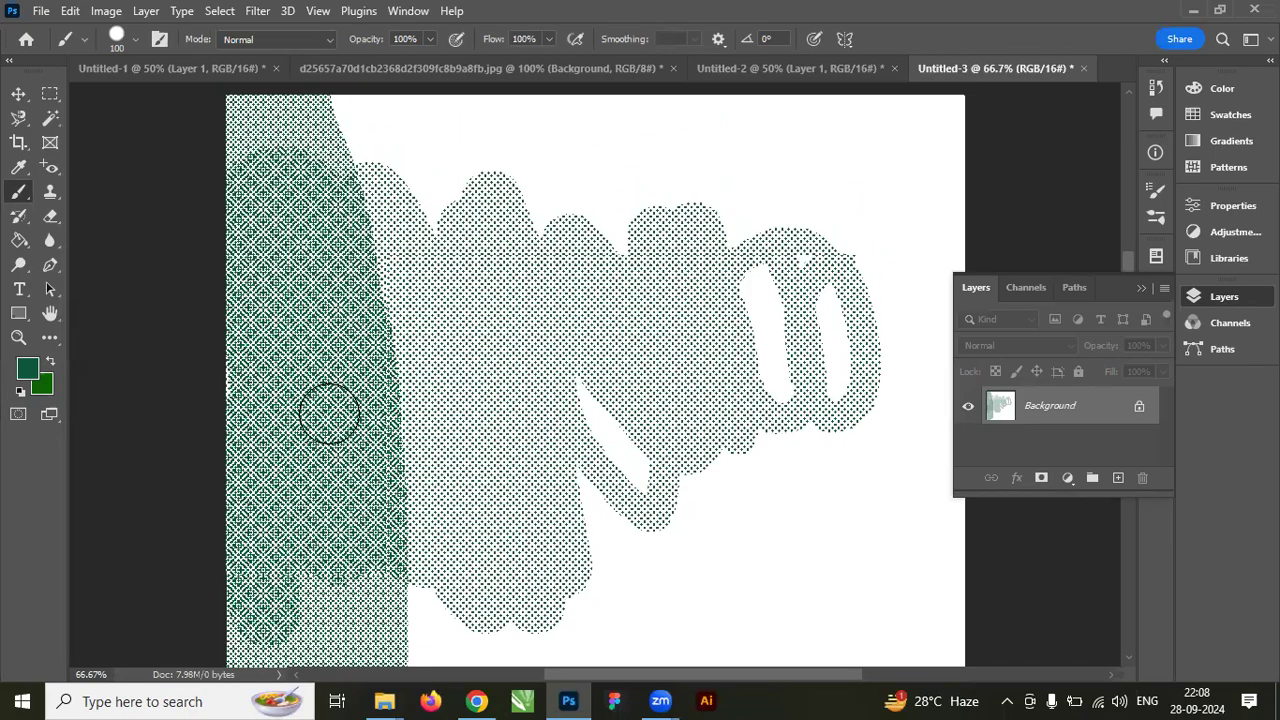
{"action": "scroll", "coordinate": [330, 413], "scroll_direction": "up", "scroll_amount": 1}
{"action": "mouse_move", "coordinate": [297, 223]}
{"action": "left_mouse_down"}
{"action": "mouse_move", "coordinate": [380, 297]}
{"action": "mouse_move", "coordinate": [217, 194]}
{"action": "mouse_move", "coordinate": [290, 248]}
{"action": "left_mouse_up"}
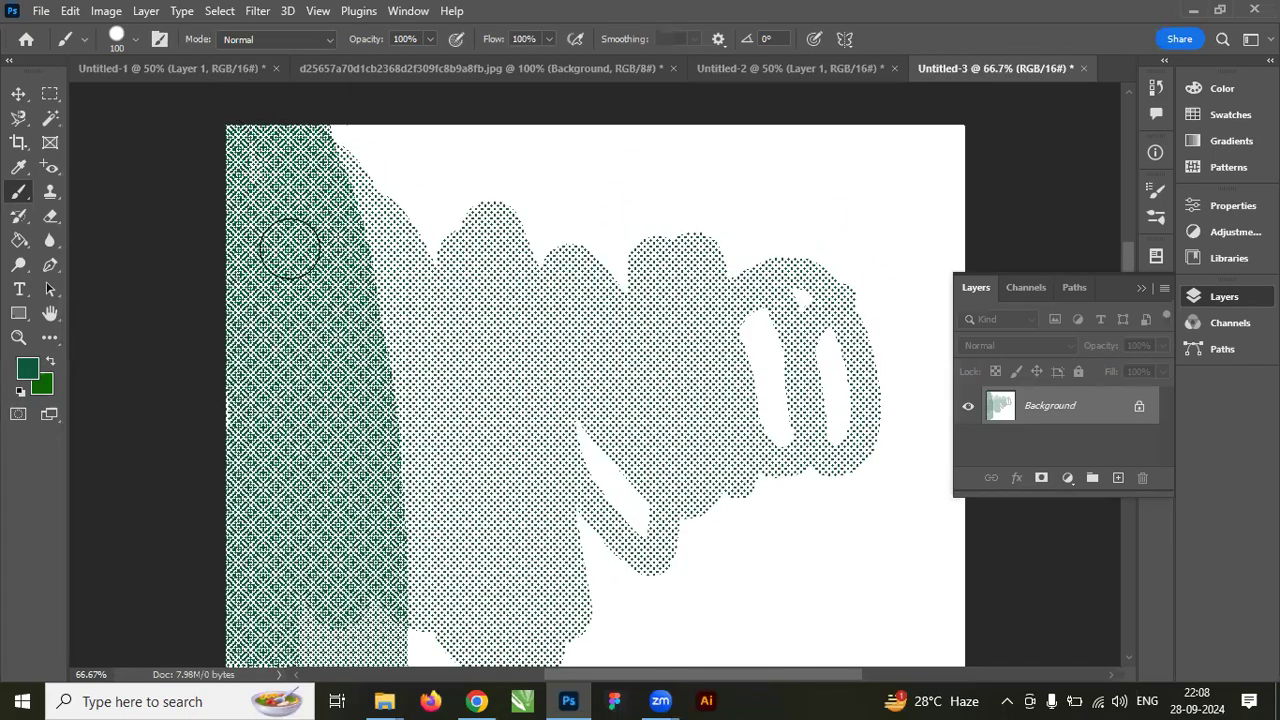
{"action": "scroll", "coordinate": [331, 433], "scroll_direction": "down", "scroll_amount": 5}
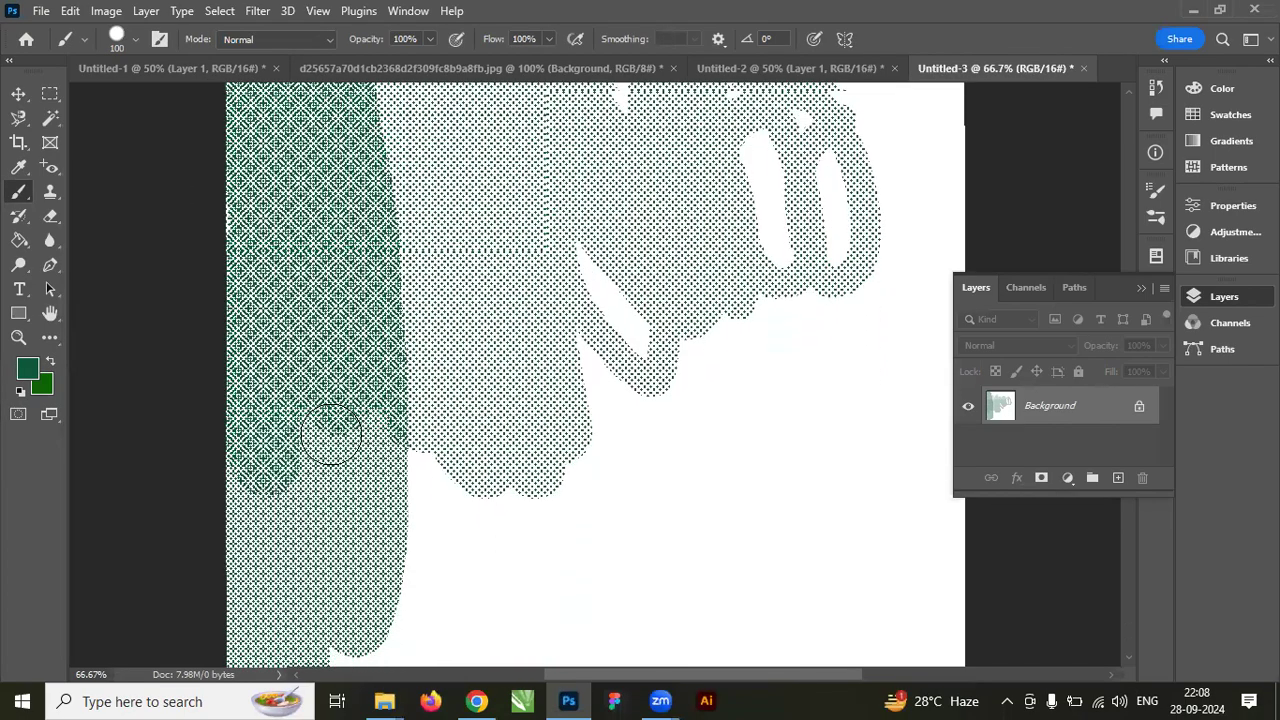
{"action": "scroll", "coordinate": [331, 433], "scroll_direction": "down", "scroll_amount": 2}
{"action": "mouse_move", "coordinate": [331, 433]}
{"action": "left_mouse_down"}
{"action": "mouse_move", "coordinate": [300, 340]}
{"action": "mouse_move", "coordinate": [250, 610]}
{"action": "mouse_move", "coordinate": [260, 528]}
{"action": "mouse_move", "coordinate": [400, 580]}
{"action": "mouse_move", "coordinate": [323, 600]}
{"action": "mouse_move", "coordinate": [320, 540]}
{"action": "mouse_move", "coordinate": [338, 526]}
{"action": "left_mouse_up"}
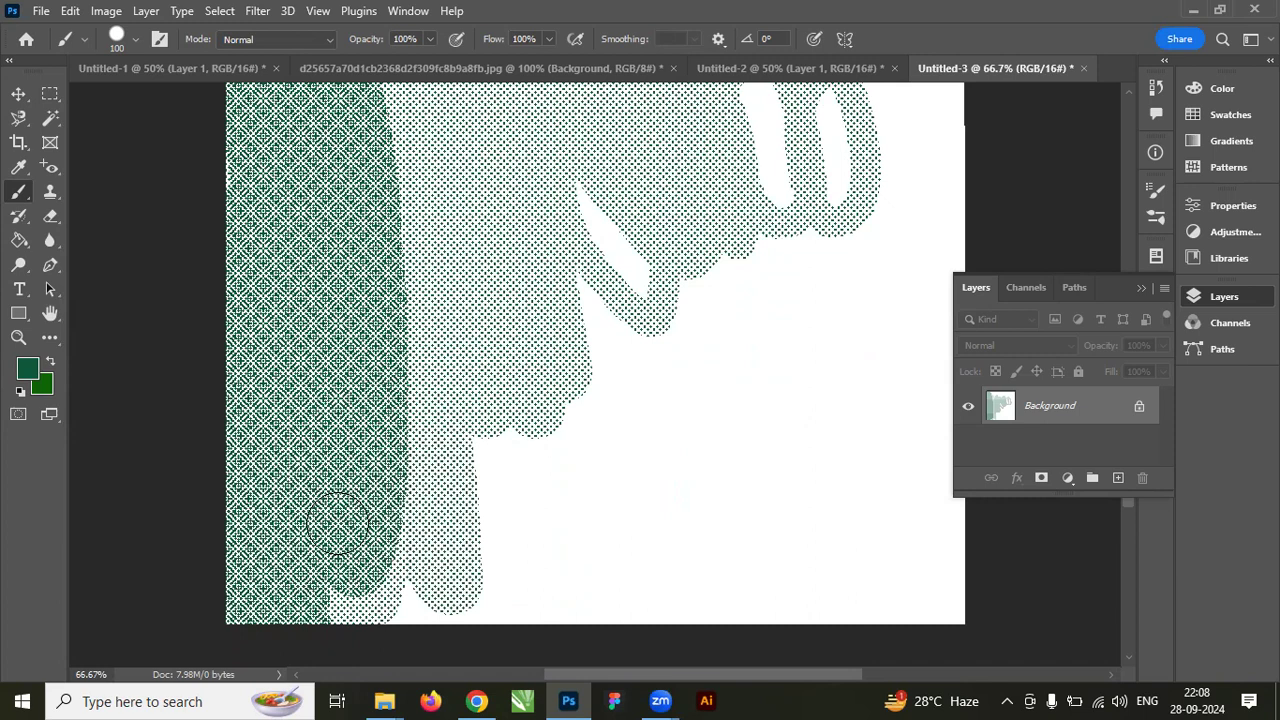
Examine the overlapping screentone pattern in the left band at 500% magnification.
{"action": "left_click", "coordinate": [18, 93]}
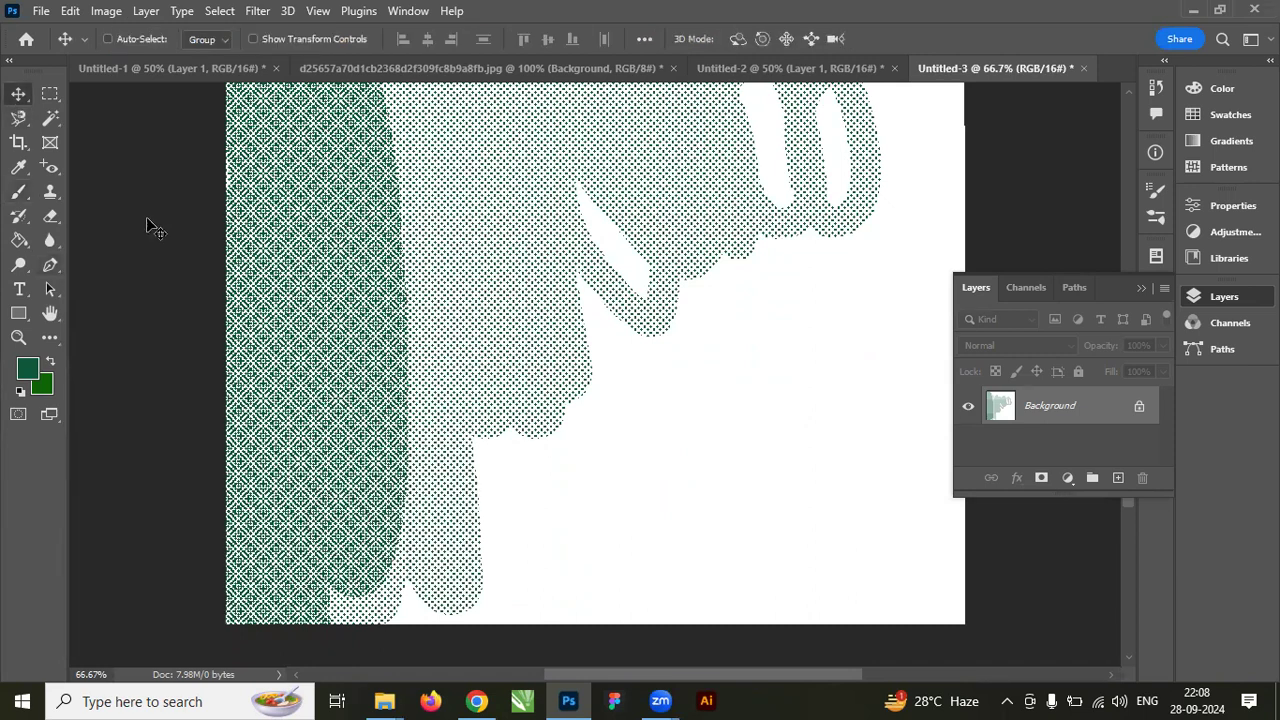
{"action": "left_click_drag", "start_coordinate": [668, 672], "coordinate": [562, 673]}
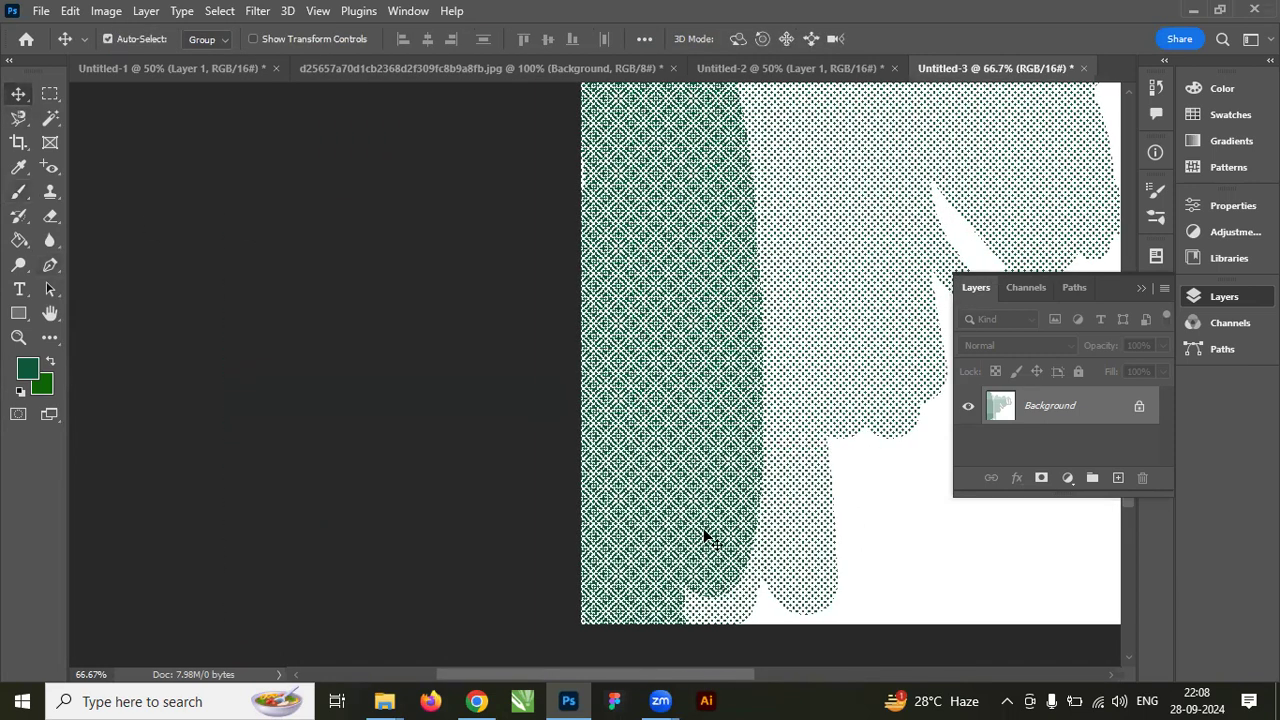
{"action": "scroll", "coordinate": [704, 535], "scroll_direction": "up", "scroll_amount": 5}
{"action": "key", "text": "ctrl"}
{"action": "left_click_drag", "start_coordinate": [757, 684], "coordinate": [823, 690]}
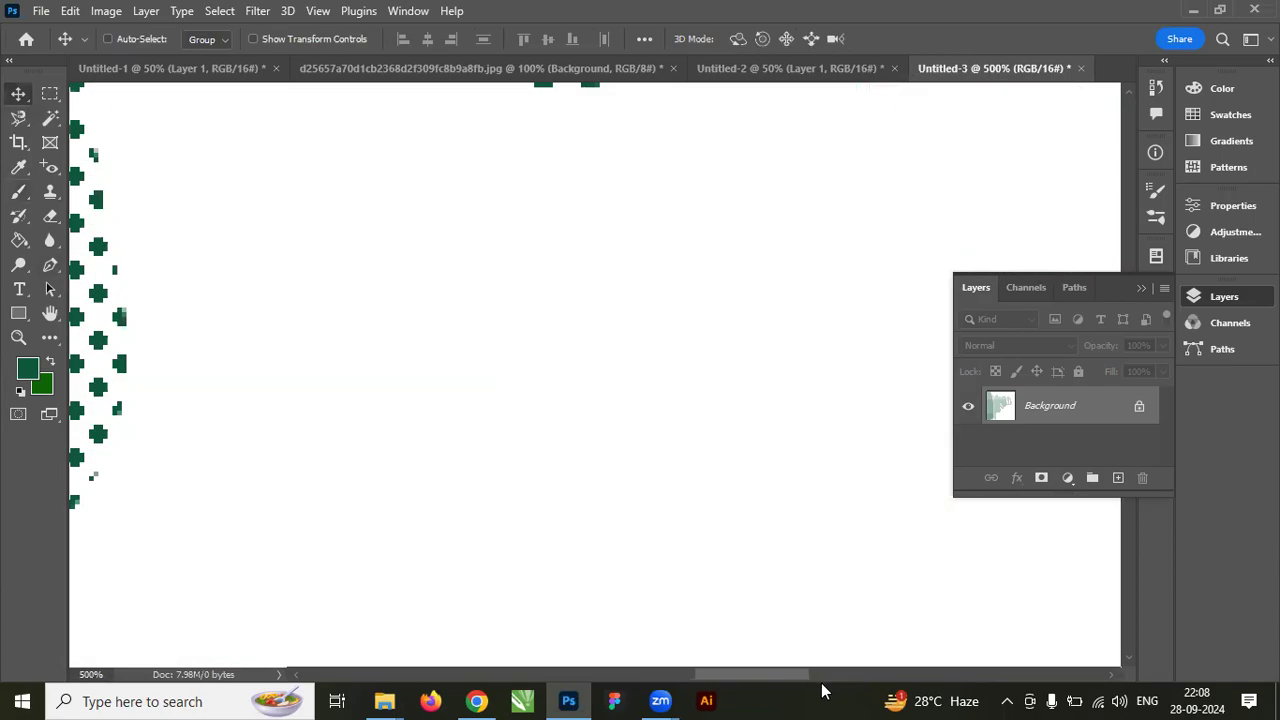
{"action": "left_click_drag", "start_coordinate": [728, 689], "coordinate": [442, 680]}
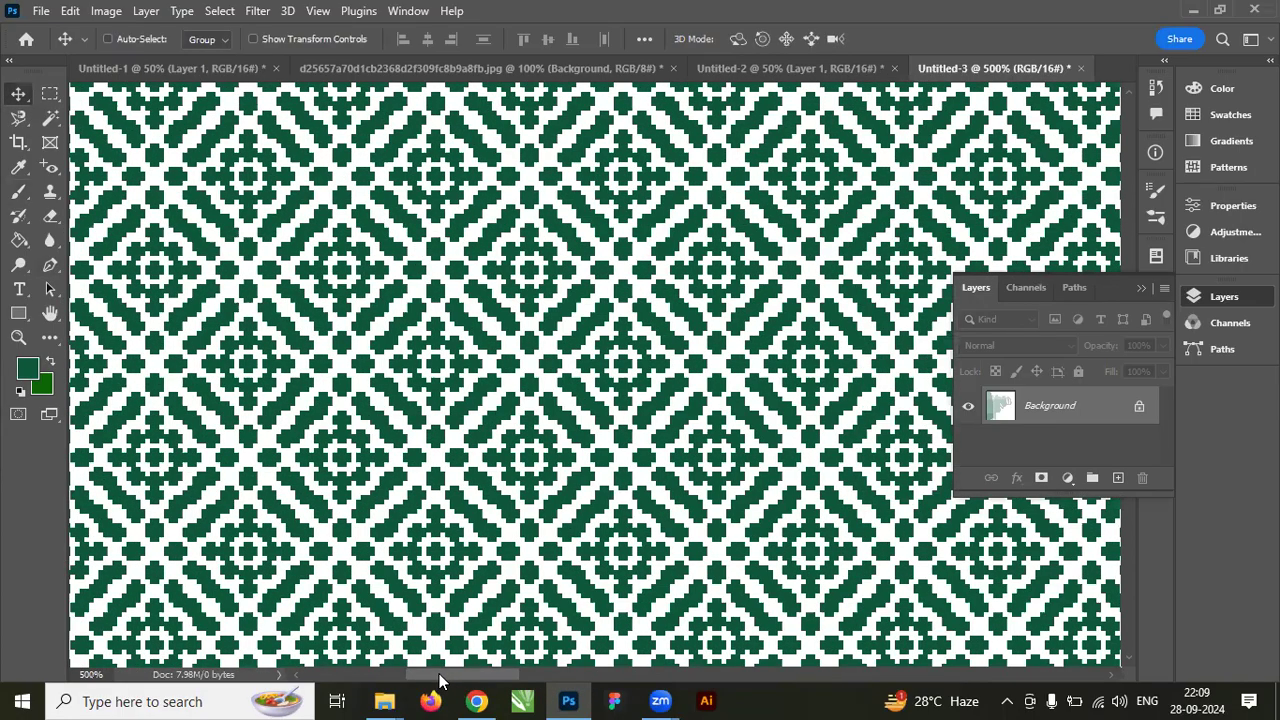
{"action": "left_click_drag", "start_coordinate": [484, 679], "coordinate": [440, 673]}
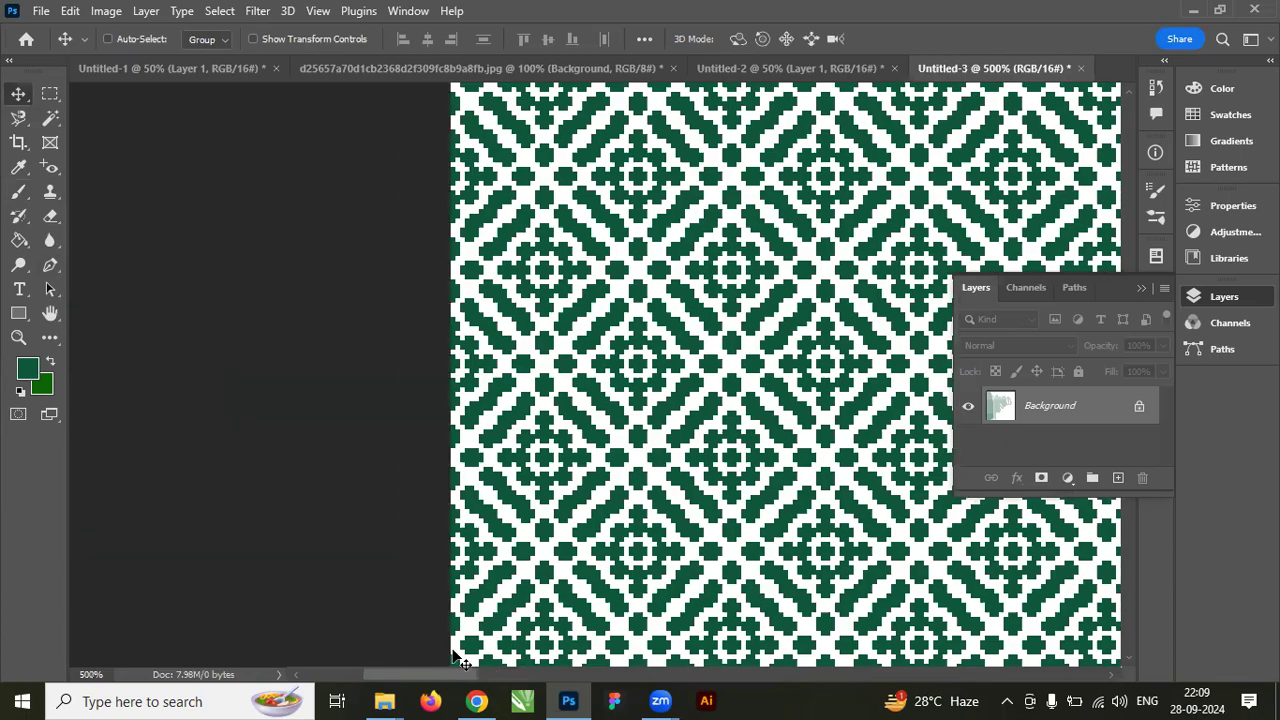
{"action": "scroll", "coordinate": [497, 435], "scroll_direction": "down", "scroll_amount": 2}
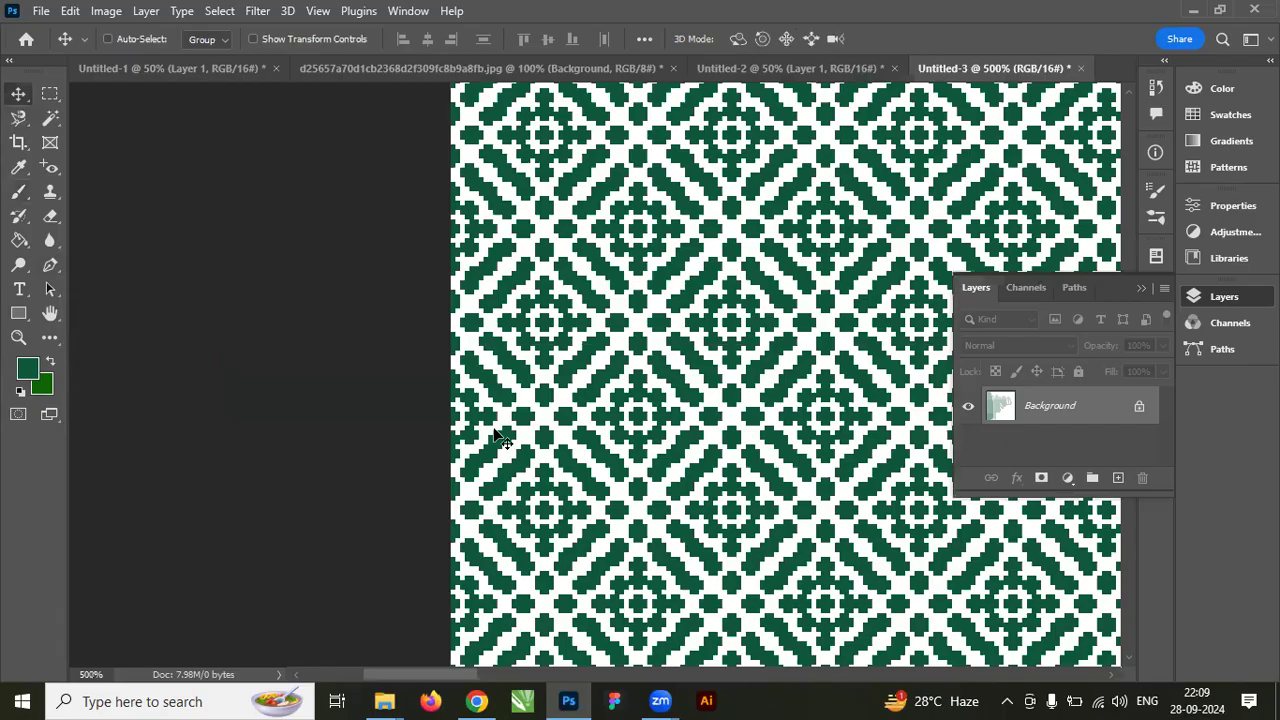
{"action": "scroll", "coordinate": [482, 666], "scroll_direction": "right", "scroll_amount": 3}
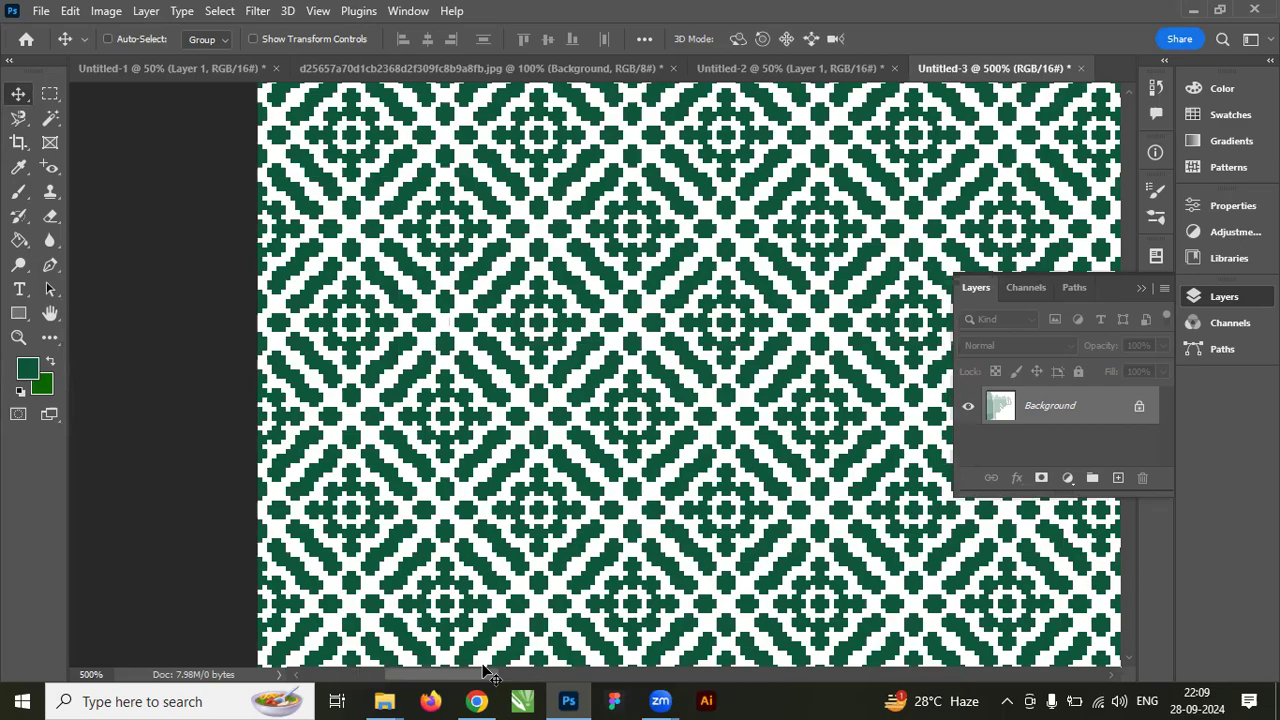
{"action": "scroll", "coordinate": [484, 672], "scroll_direction": "right", "scroll_amount": 2}
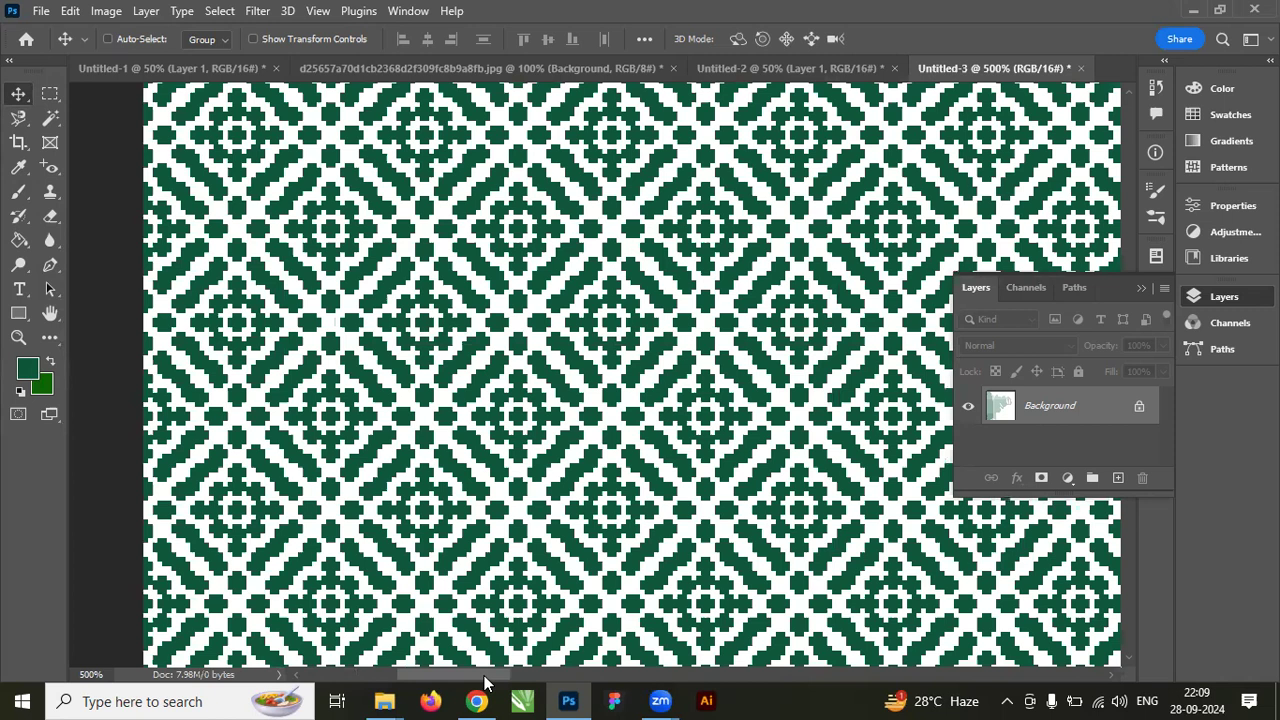
{"action": "scroll", "coordinate": [486, 680], "scroll_direction": "right", "scroll_amount": 1}
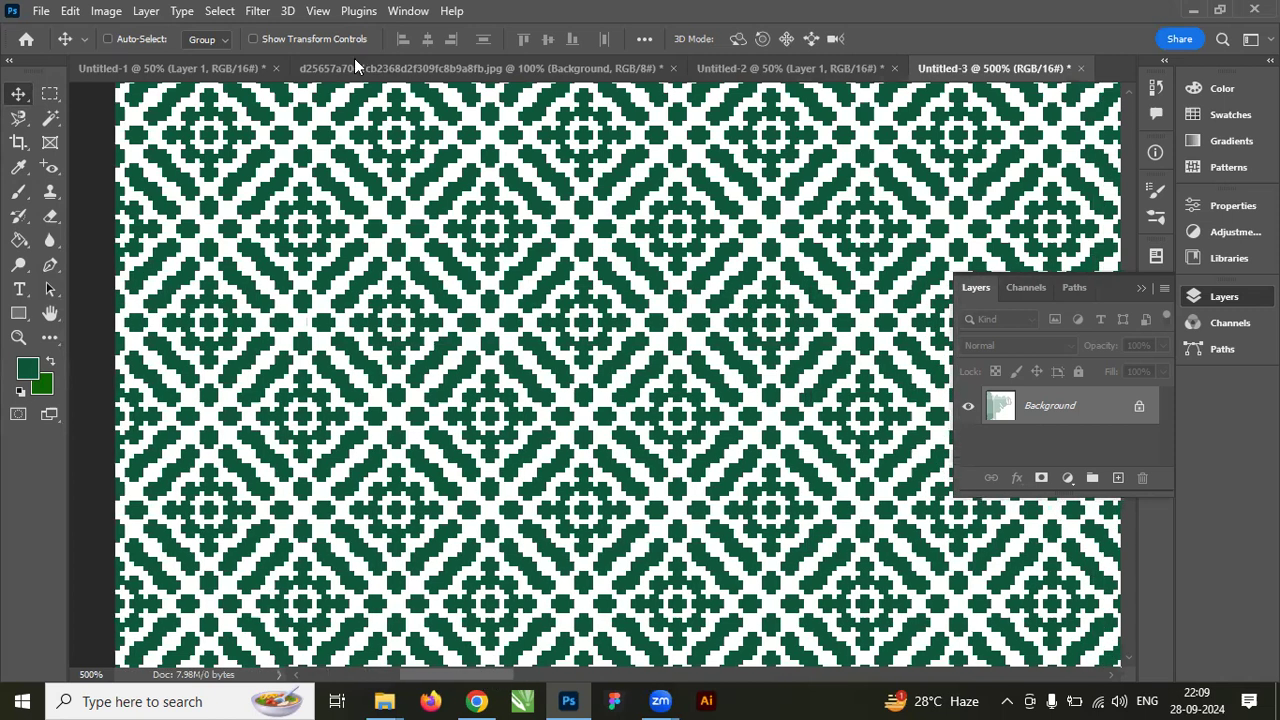
{"action": "left_click", "coordinate": [19, 194]}
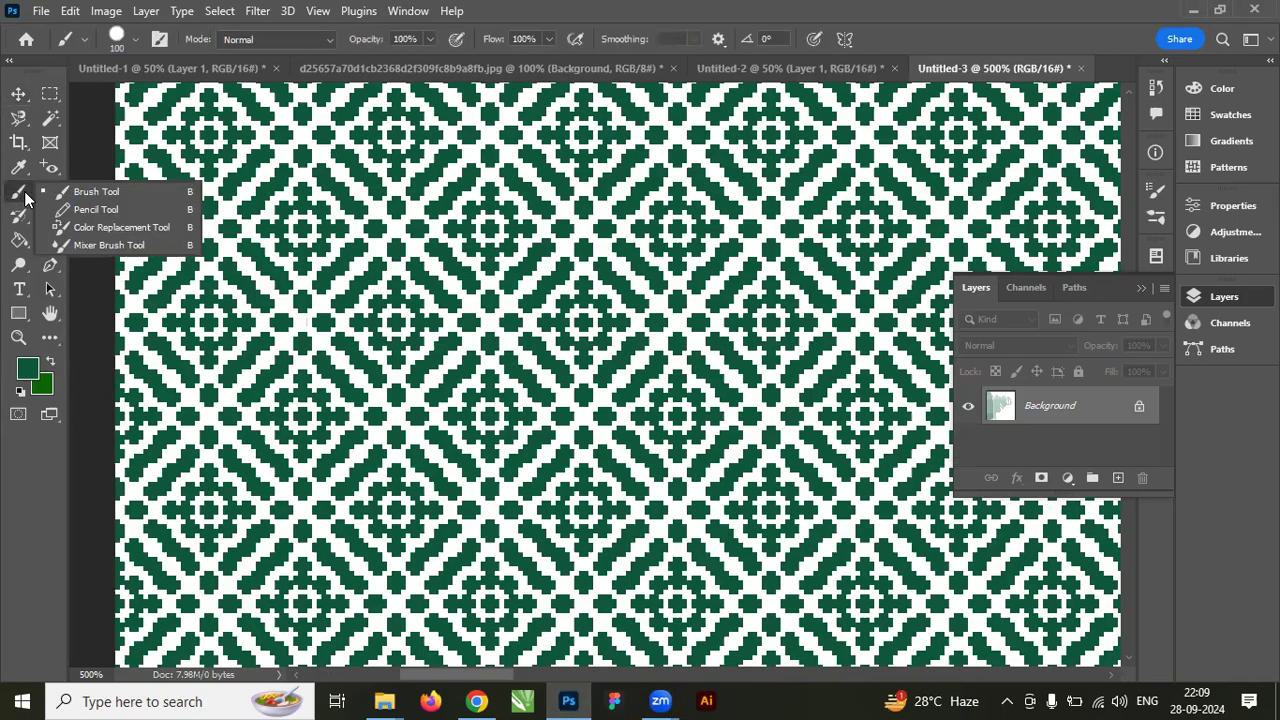
{"action": "left_click", "coordinate": [22, 94]}
{"action": "left_click", "coordinate": [56, 191]}
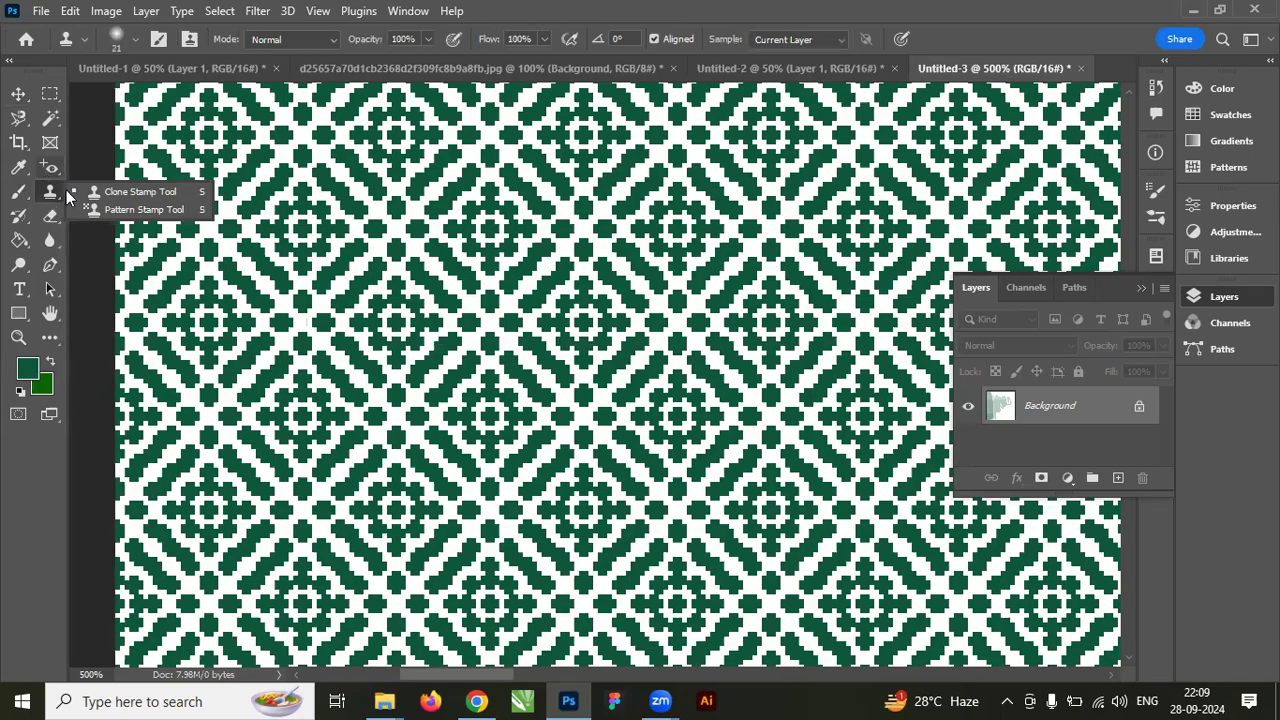
{"action": "left_click", "coordinate": [16, 96]}
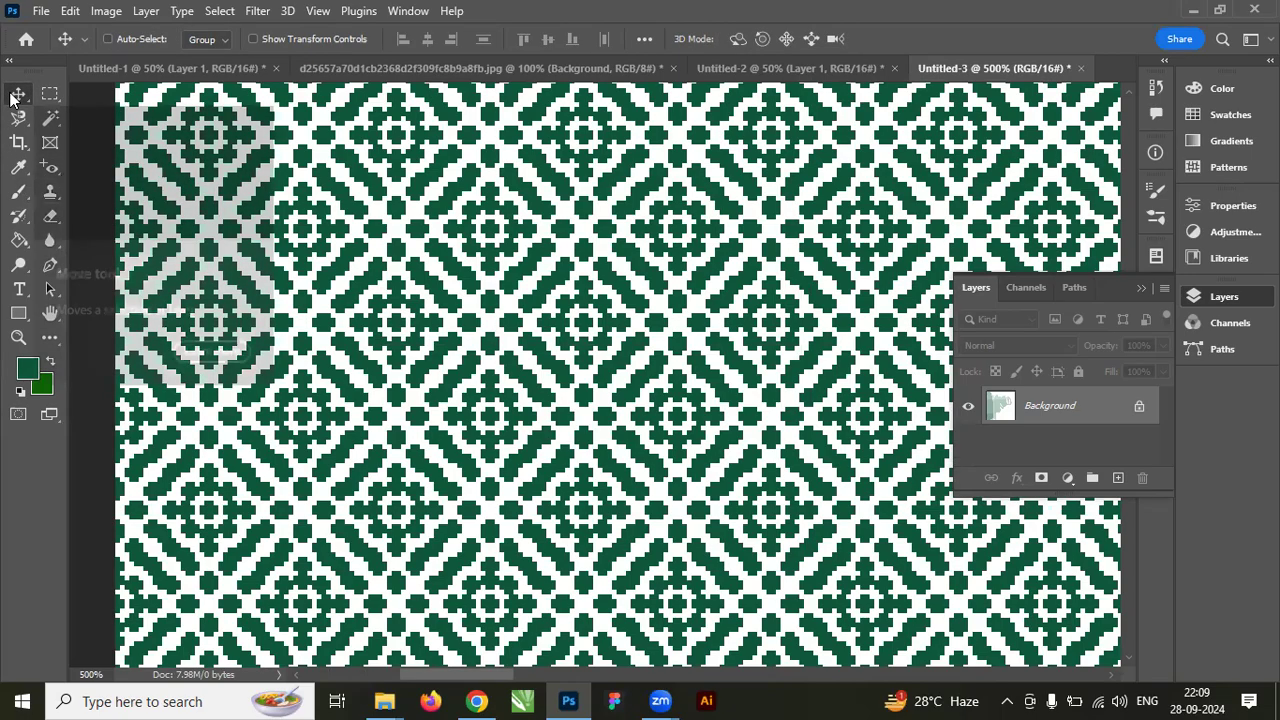
Add a new empty layer above the painted Background layer.
{"action": "scroll", "coordinate": [12, 96], "scroll_direction": "left", "scroll_amount": 2}
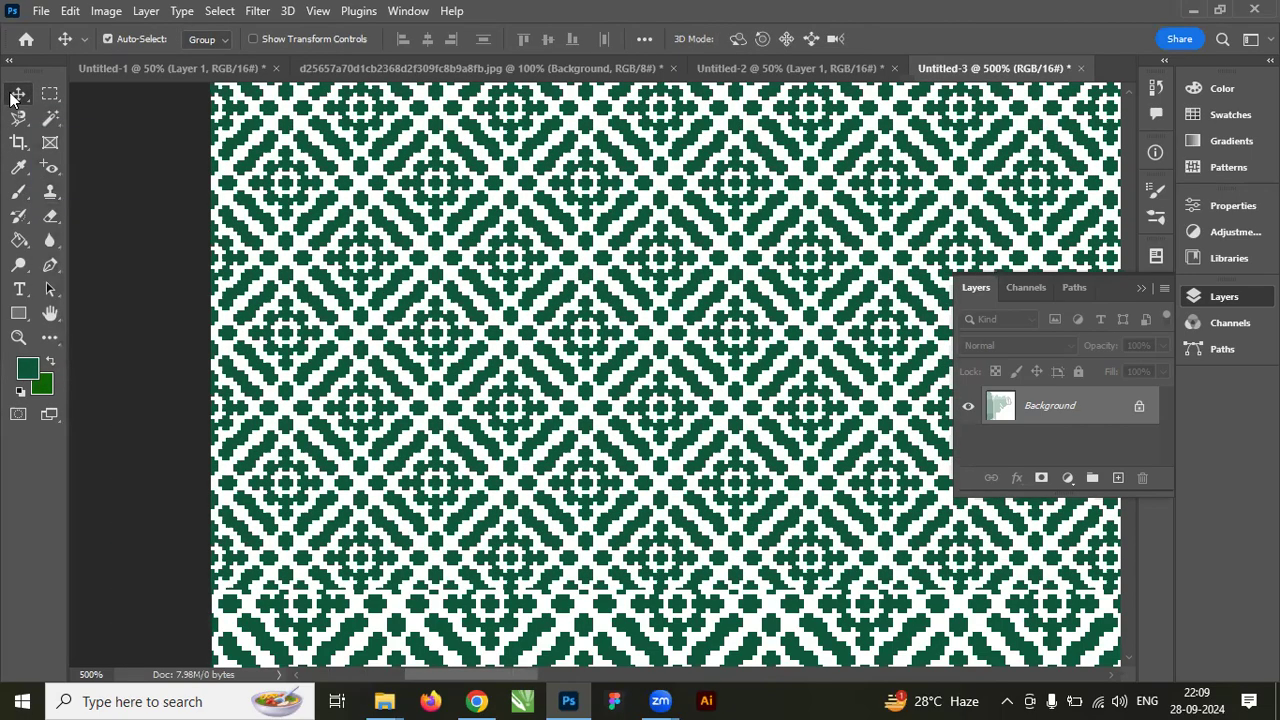
{"action": "key", "text": "ctrl+minus"}
{"action": "key", "text": "ctrl+minus"}
{"action": "key", "text": "ctrl+minus"}
{"action": "key", "text": "ctrl+minus"}
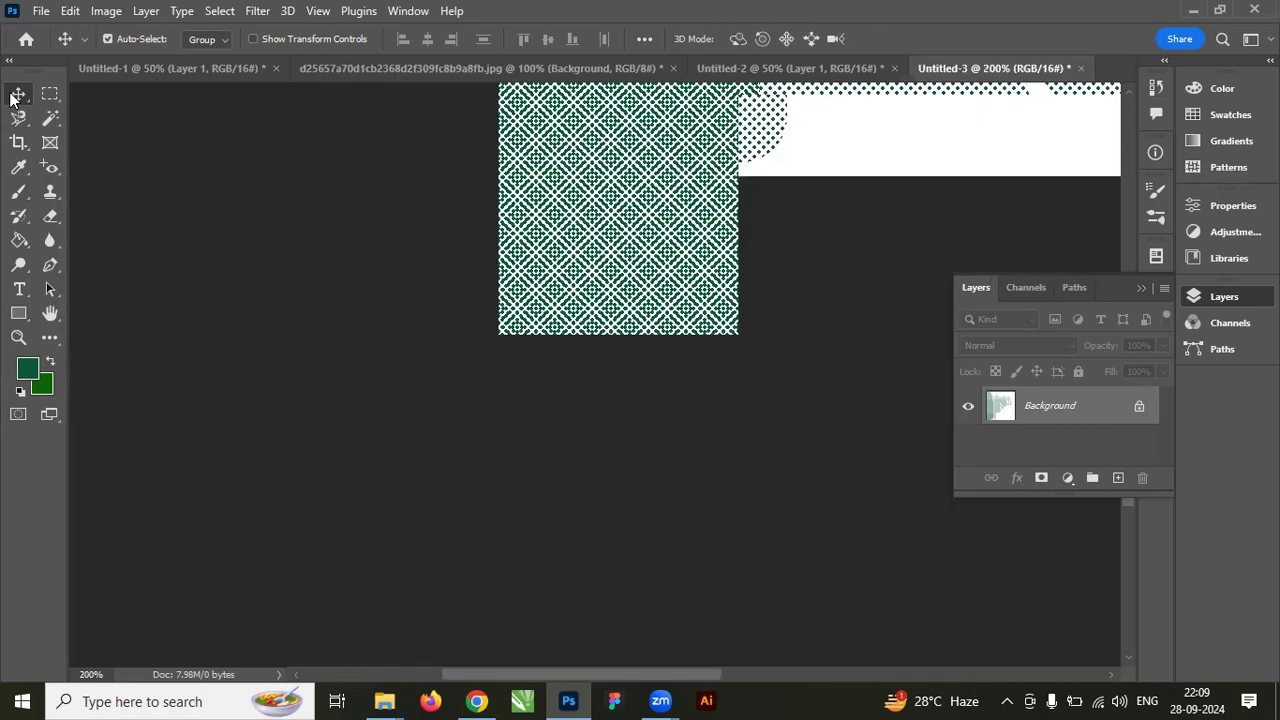
{"action": "key", "text": "ctrl+minus"}
{"action": "key", "text": "ctrl+minus"}
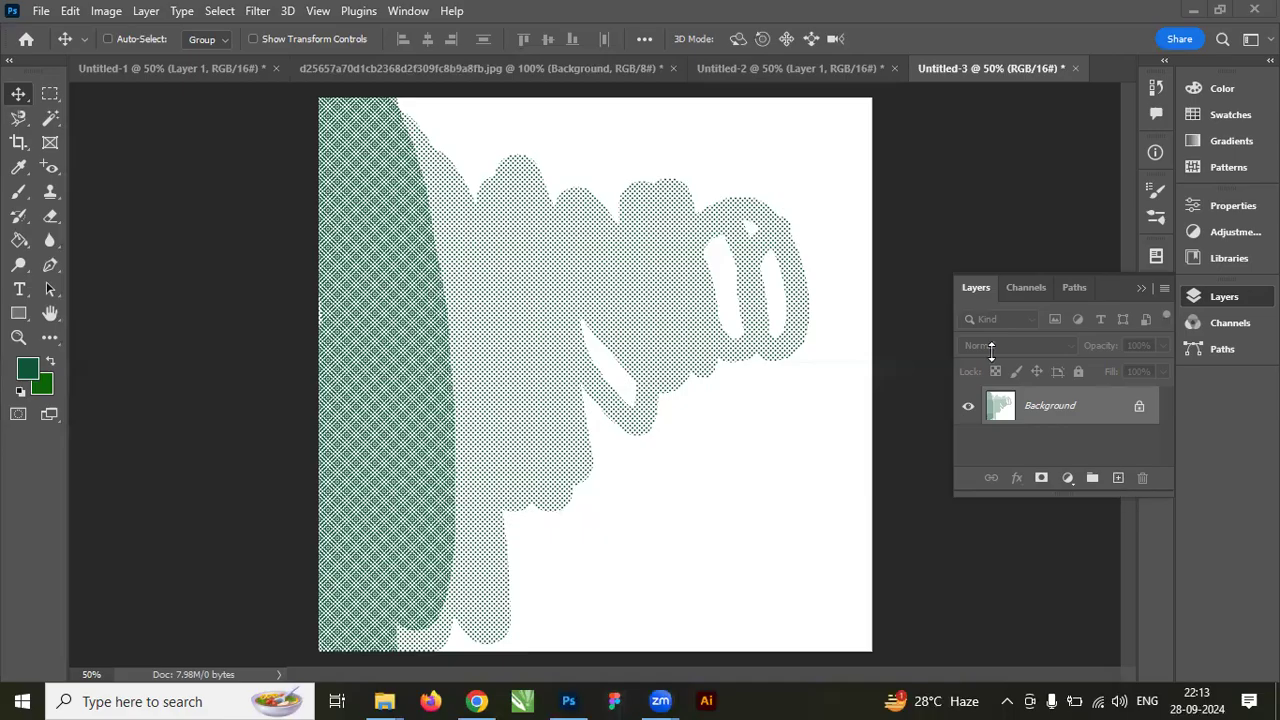
{"action": "left_click", "coordinate": [1141, 288]}
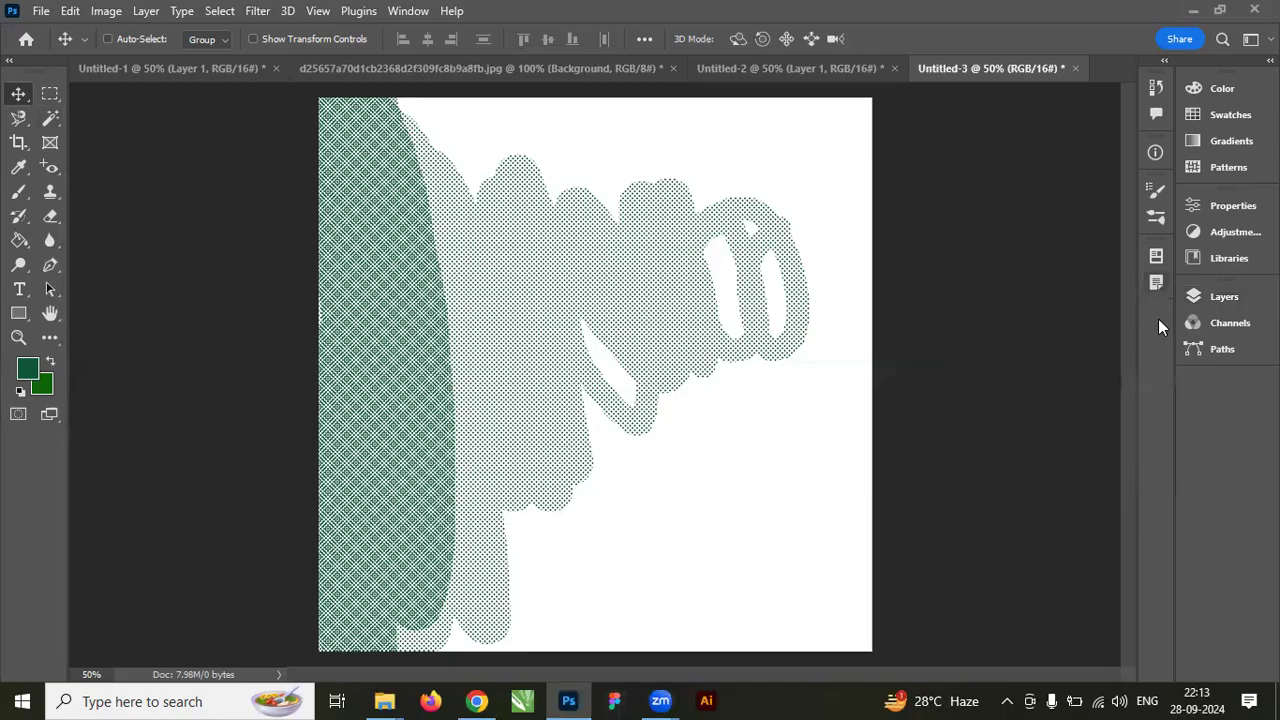
{"action": "left_click", "coordinate": [1224, 297]}
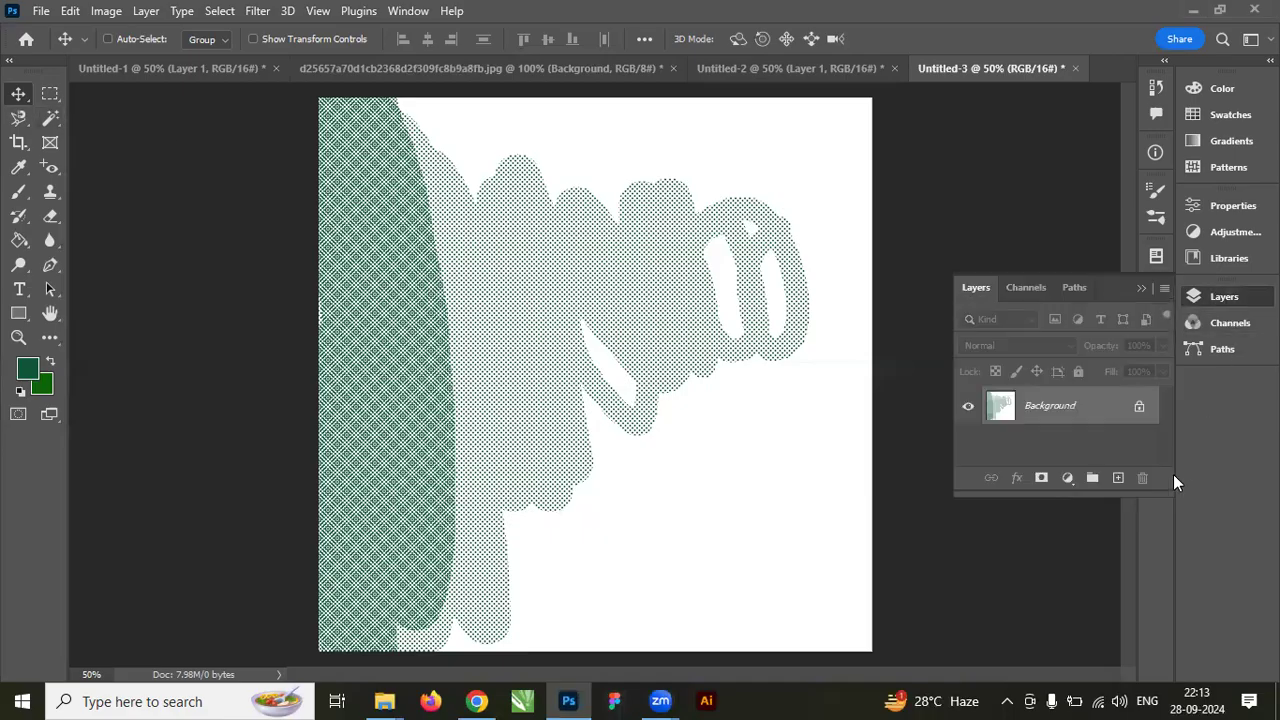
{"action": "left_click", "coordinate": [1118, 479]}
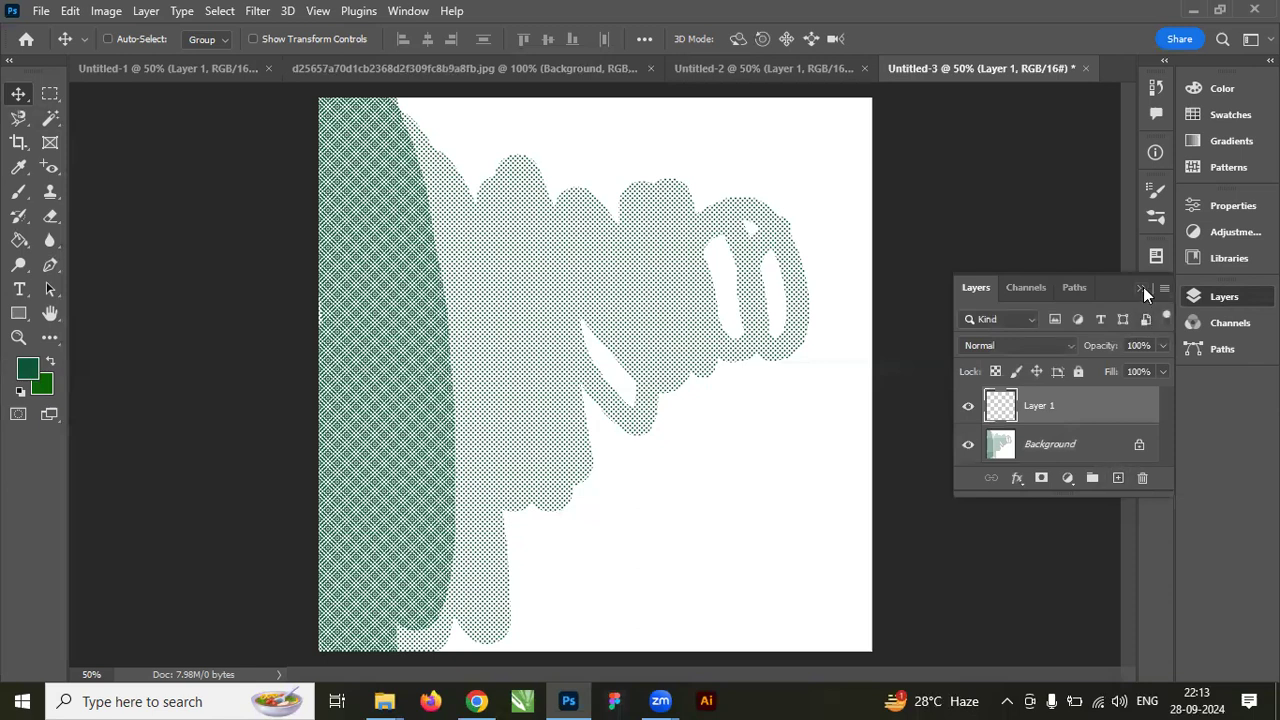
Undo the creation of the empty layer above the Background.
{"action": "key", "text": "ctrl+z"}
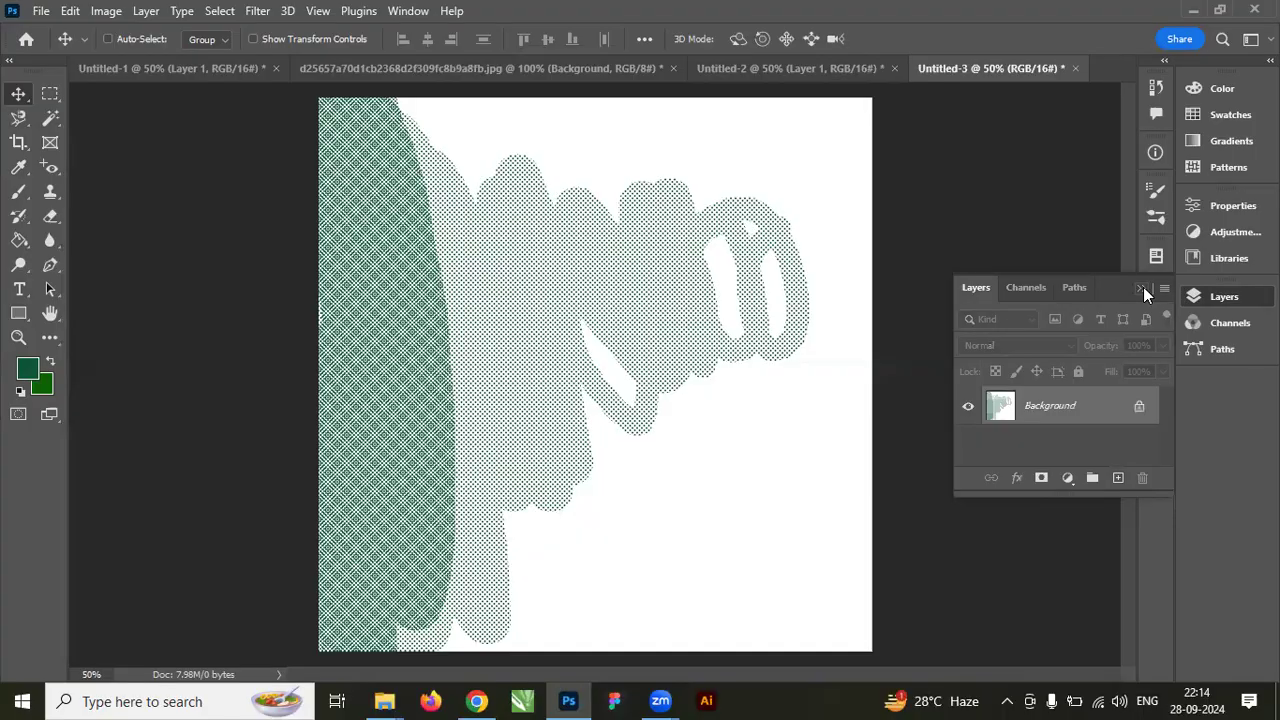
{"action": "key", "text": "ctrl"}
{"action": "key", "text": "ctrl+n"}
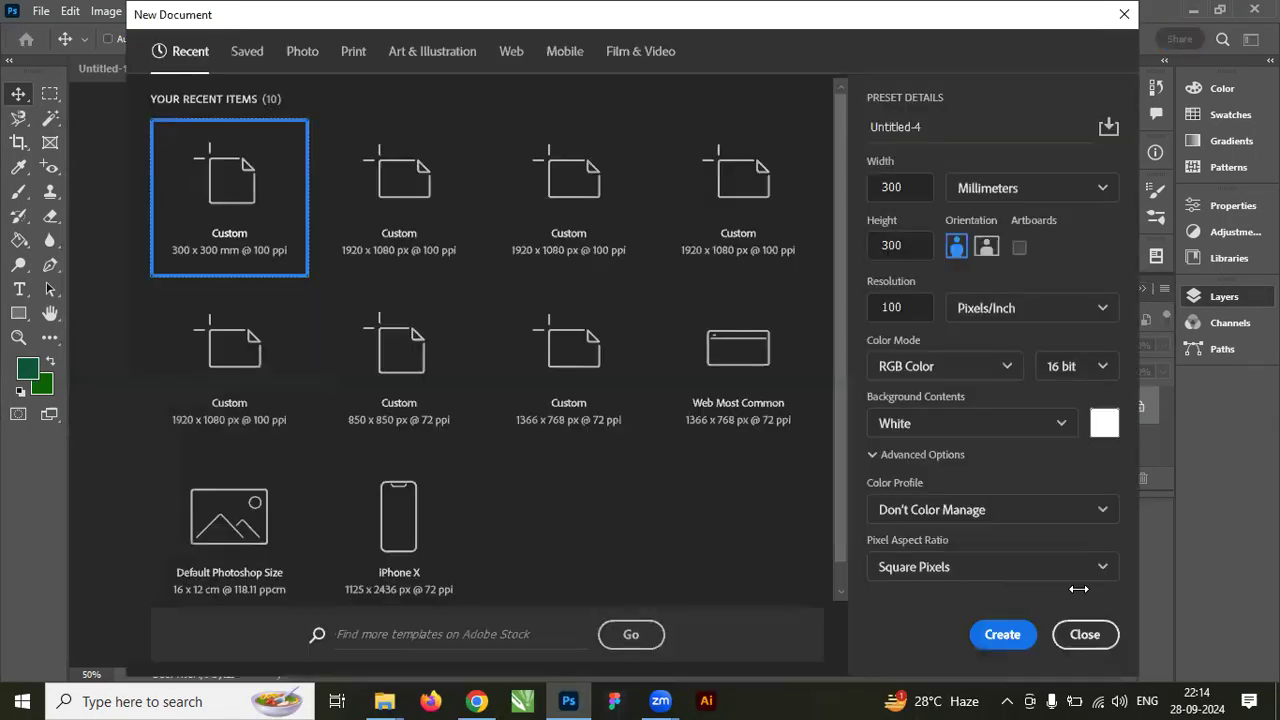
{"action": "left_click", "coordinate": [1085, 634]}
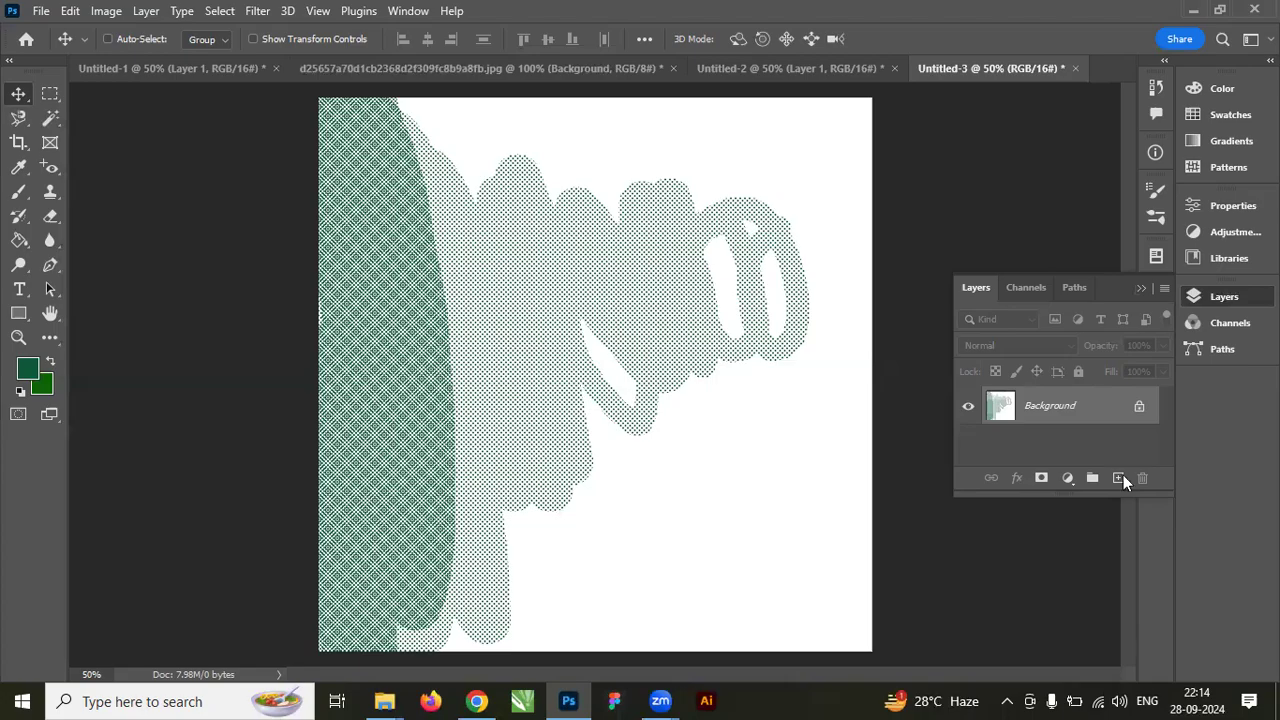
Add three empty layers above the Background layer and merge all visible layers into it.
{"action": "left_click", "coordinate": [1118, 478]}
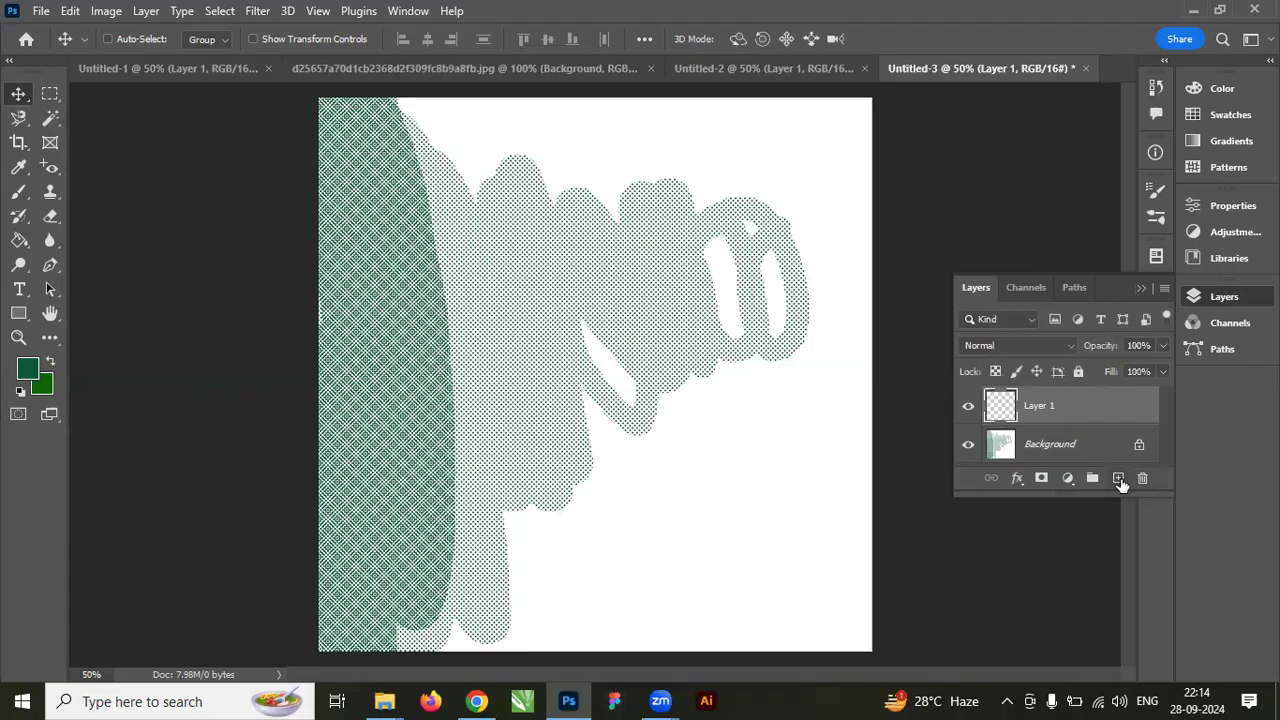
{"action": "left_click", "coordinate": [1118, 478]}
{"action": "left_click", "coordinate": [1118, 478]}
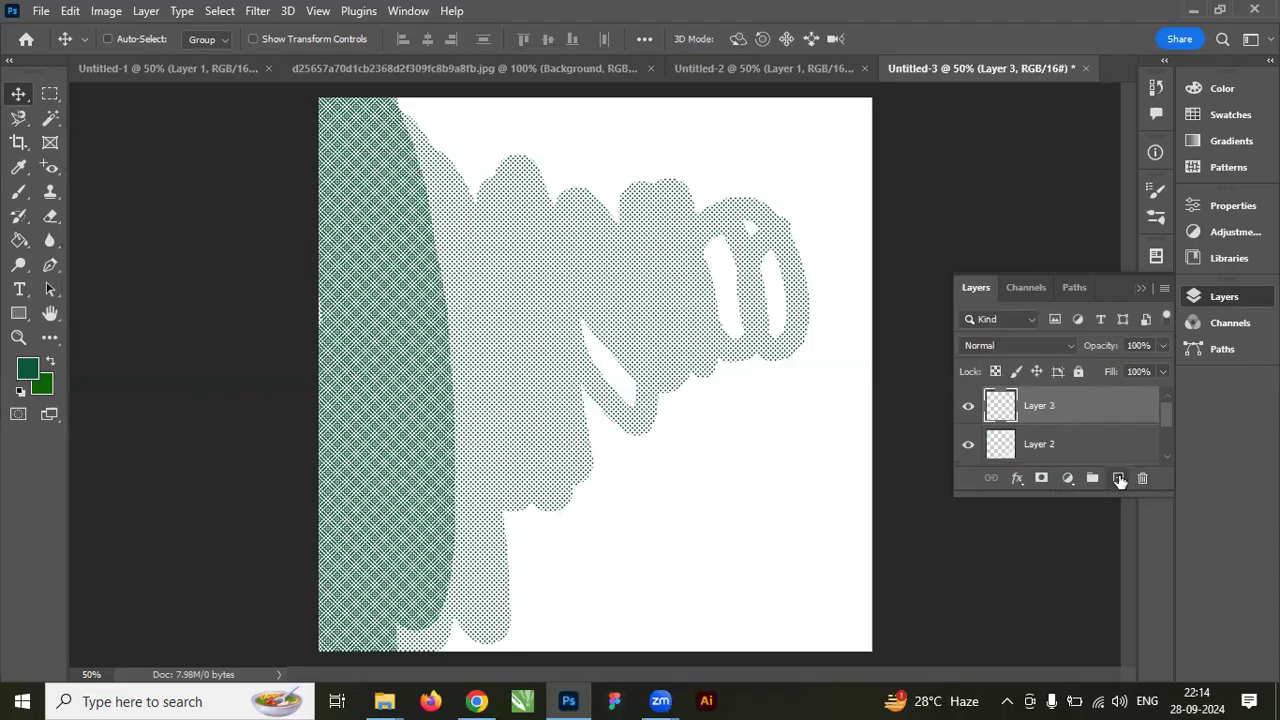
{"action": "key", "text": "ctrl+shift+e"}
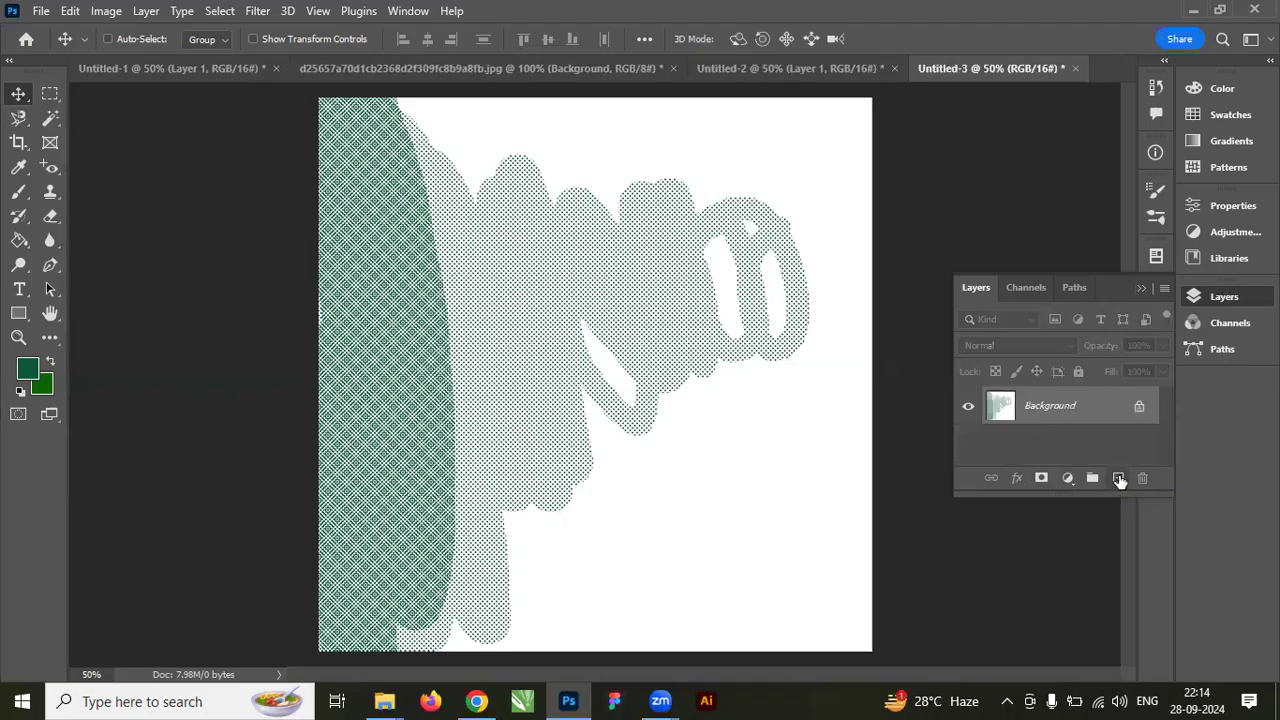